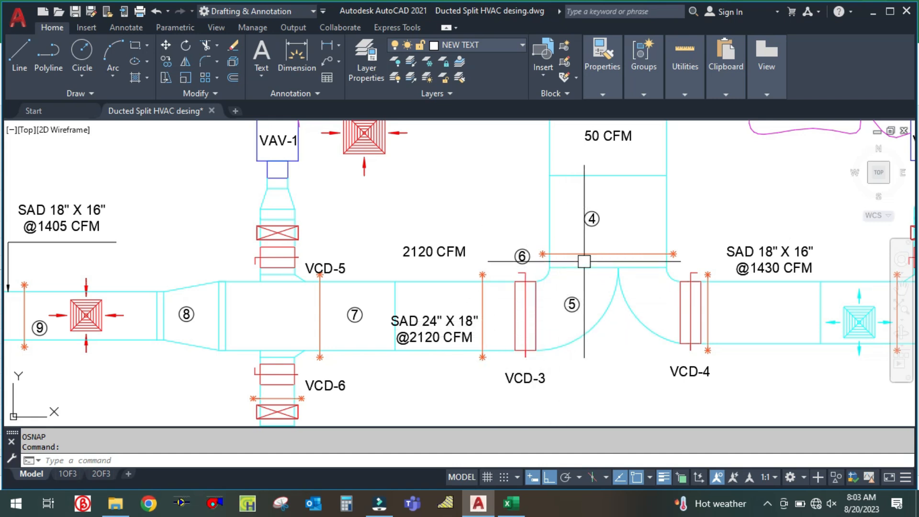
# - Examine the supply duct run in the drawing around duct pieces 4 to 10 and the VAV branches
pyautogui.moveTo(418, 396); pyautogui.dragTo(462, 376)
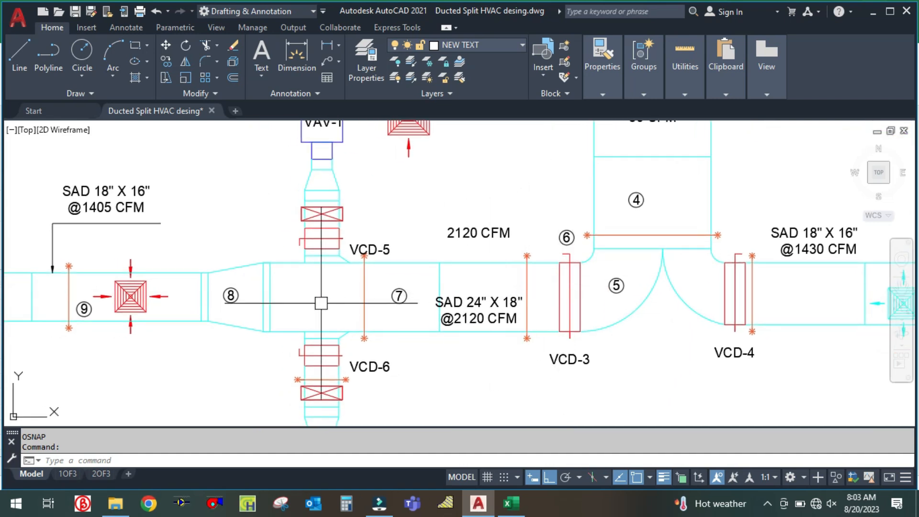
pyautogui.scroll(-3, 474, 334)
pyautogui.scroll(2, 461, 345)
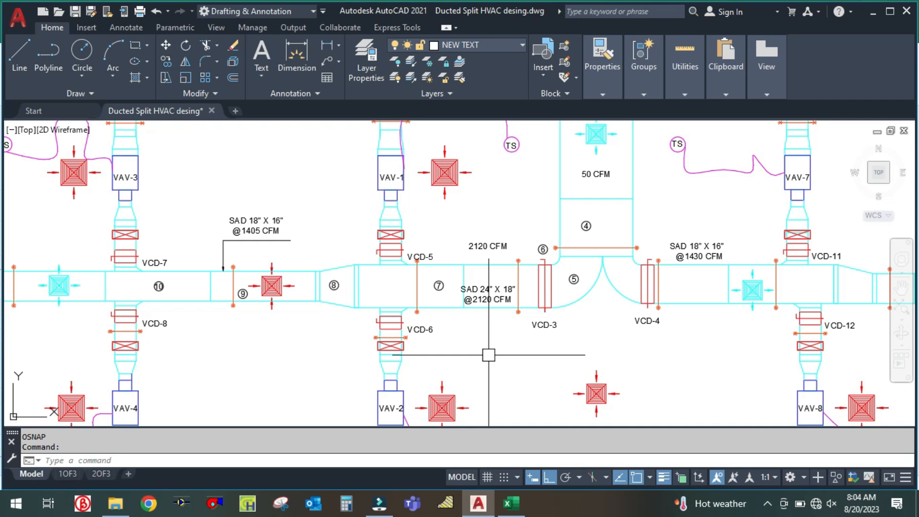
pyautogui.scroll(-2, 277, 352)
pyautogui.moveTo(272, 377); pyautogui.dragTo(357, 362)
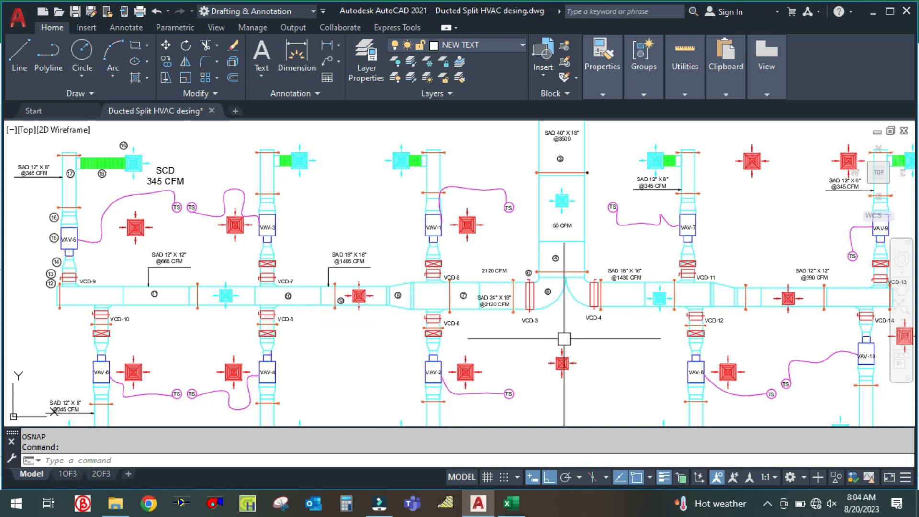
pyautogui.scroll(4, 564, 339)
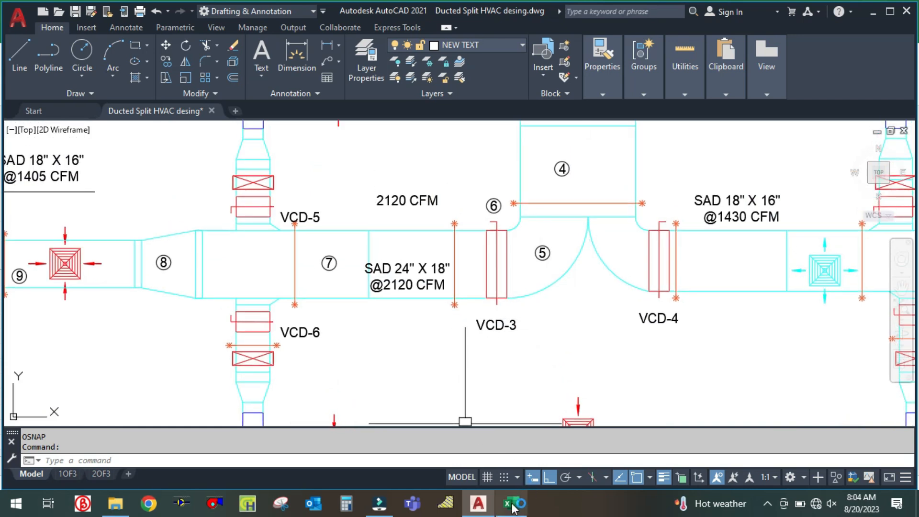
# - Check the next free row of the Excel ESP calculation sheet against duct pieces 3 and 4 in the AutoCAD drawing
pyautogui.click(512, 504)
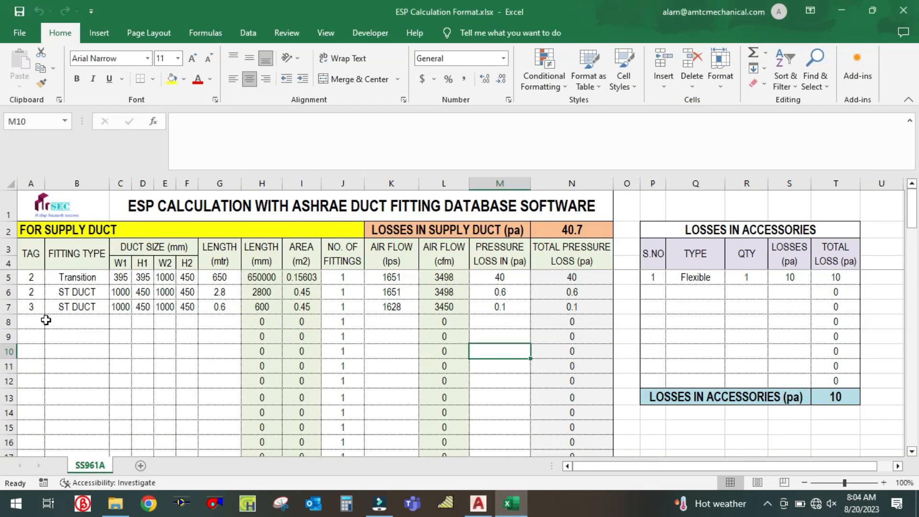
pyautogui.click(25, 321)
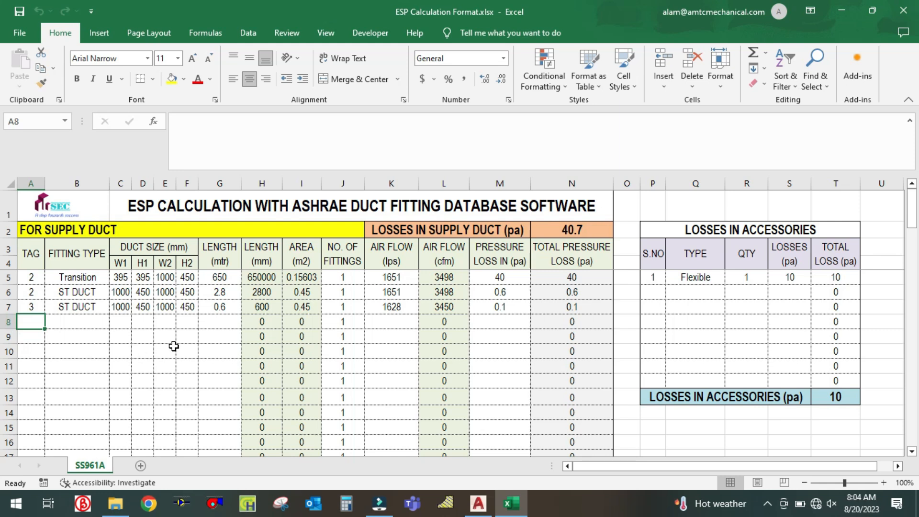
pyautogui.click(511, 504)
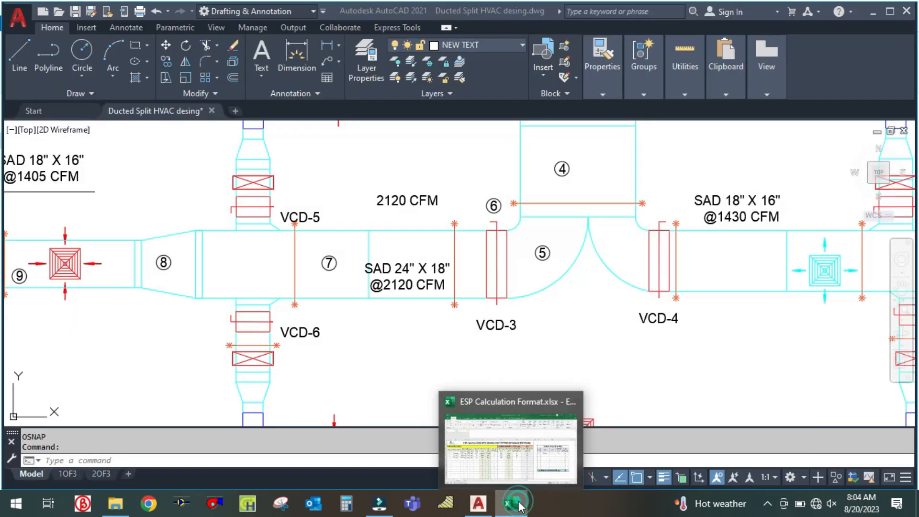
pyautogui.scroll(-5, 538, 263)
pyautogui.scroll(5, 538, 139)
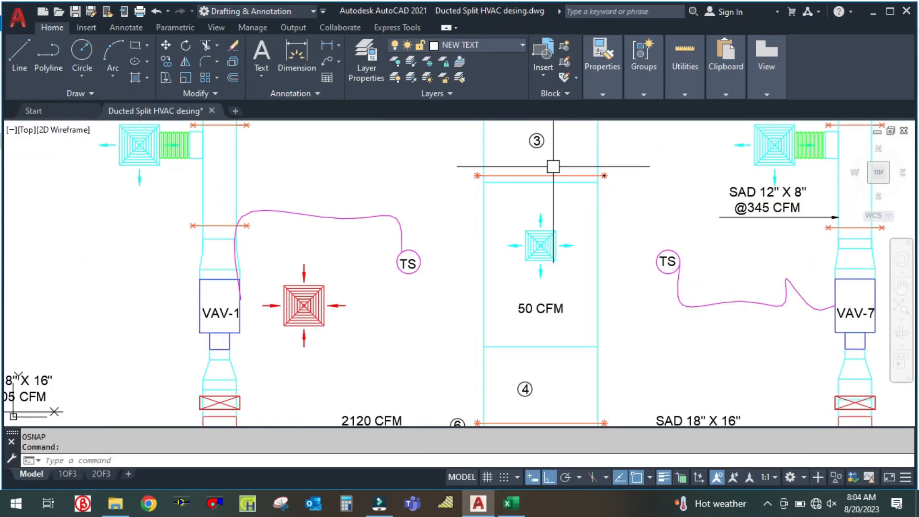
pyautogui.scroll(-2, 552, 234)
pyautogui.scroll(4, 560, 384)
pyautogui.scroll(-4, 517, 244)
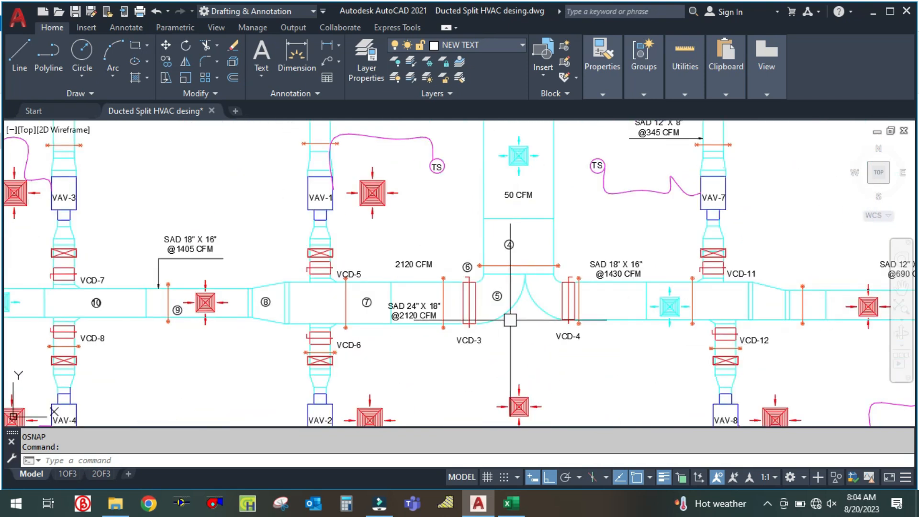
# - Switch to the Excel ESP sheet and enter tag 4 with fitting type ST DUCT in row 8
pyautogui.click(511, 503)
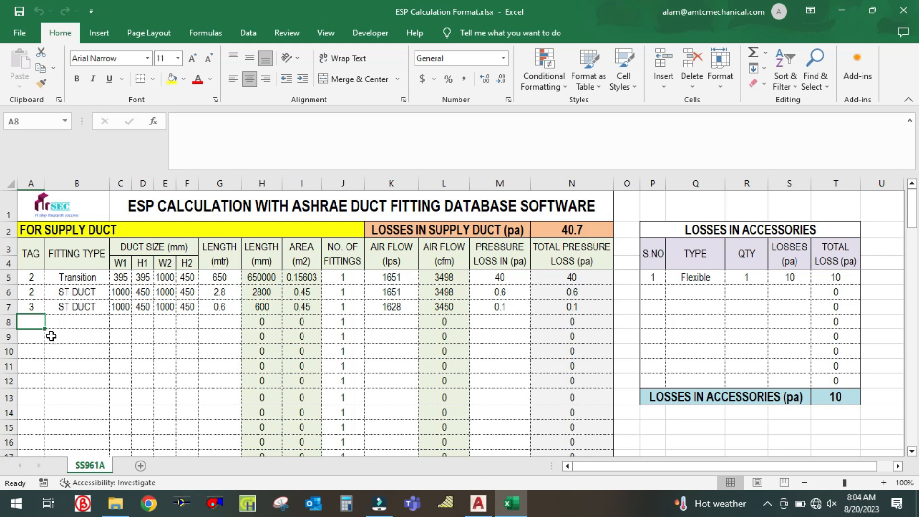
pyautogui.write('4')
pyautogui.click(74, 350)
pyautogui.click(76, 308)
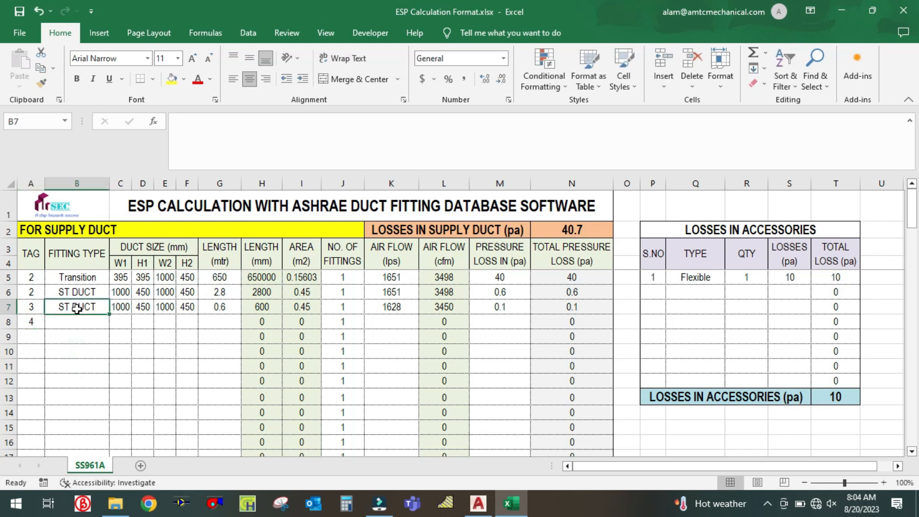
pyautogui.moveTo(76, 309); pyautogui.dragTo(77, 317)
pyautogui.hotkey('ctrl', 'd')
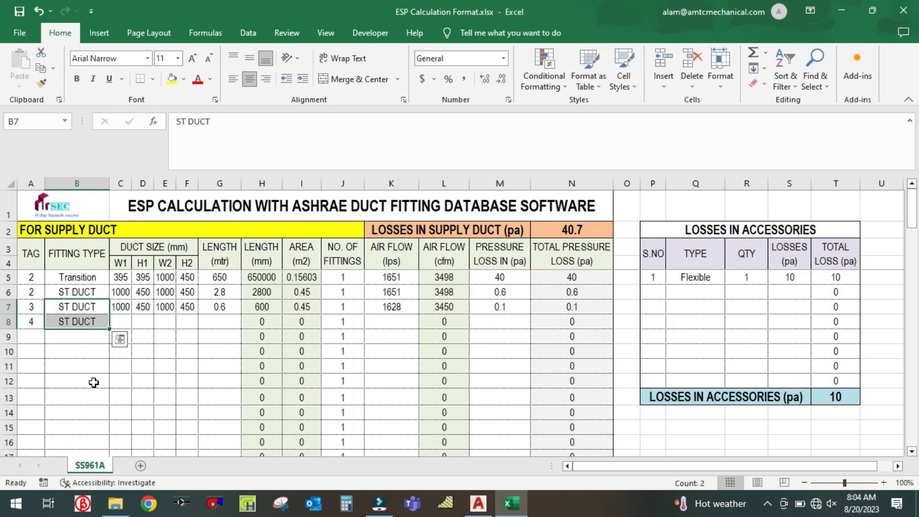
# - Copy the 1000 x 450 duct sizes (W1, H1, W2, H2) from row 7 into the tag 4 row
pyautogui.click(92, 381)
pyautogui.moveTo(120, 306); pyautogui.dragTo(186, 324)
pyautogui.hotkey('ctrl', 'd')
pyautogui.click(225, 322)
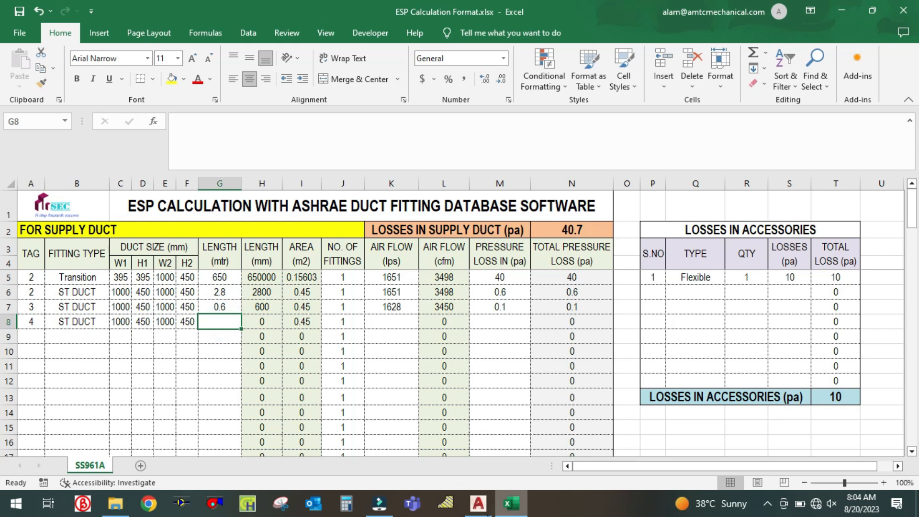
# - Switch to AutoCAD and measure the length of duct piece 4 with a linear dimension, without placing it
pyautogui.click(478, 503)
pyautogui.write('dli')
pyautogui.press('Return')
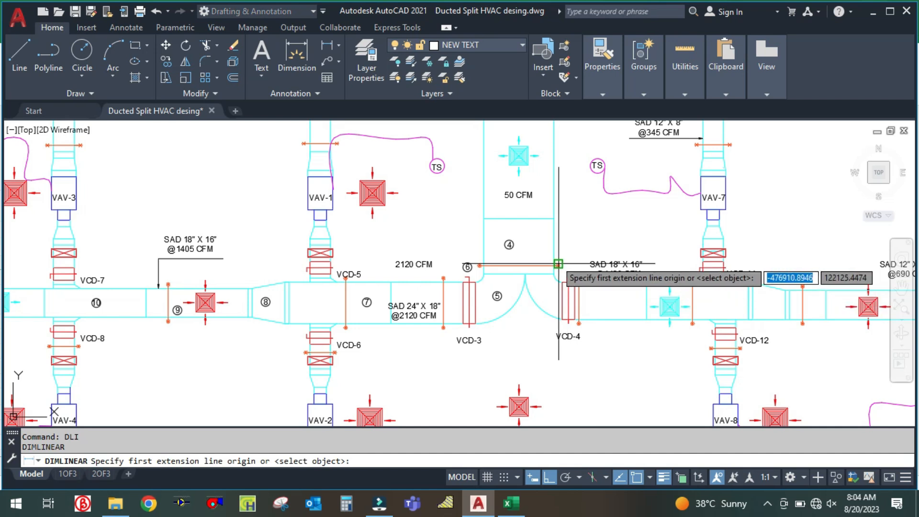
pyautogui.scroll(4, 556, 266)
pyautogui.click(493, 293)
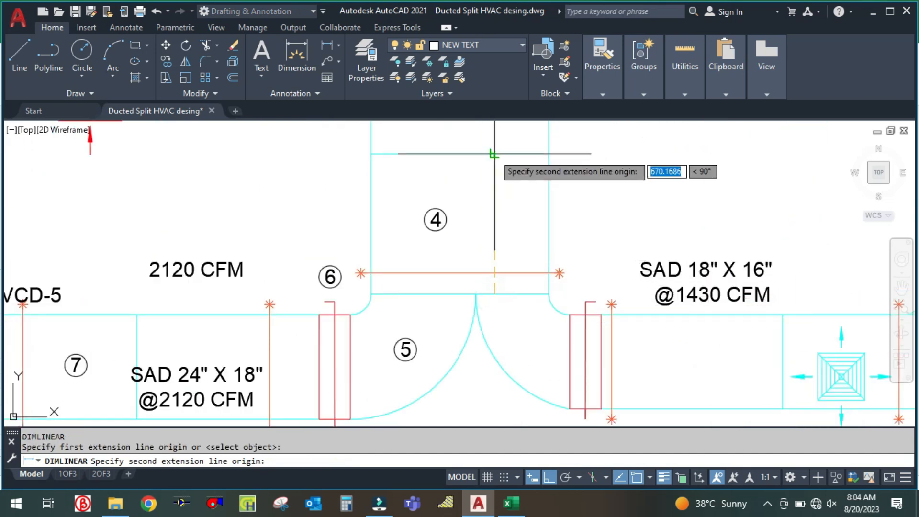
pyautogui.click(493, 155)
pyautogui.press('Escape')
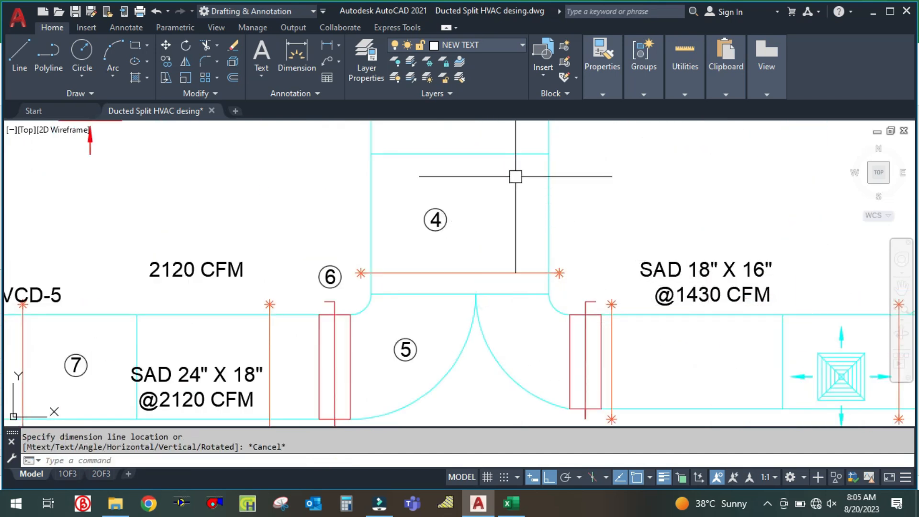
# - Switch to Excel and enter a length of 0.67 m and an air flow of 1628 lps for tag 4
pyautogui.click(511, 503)
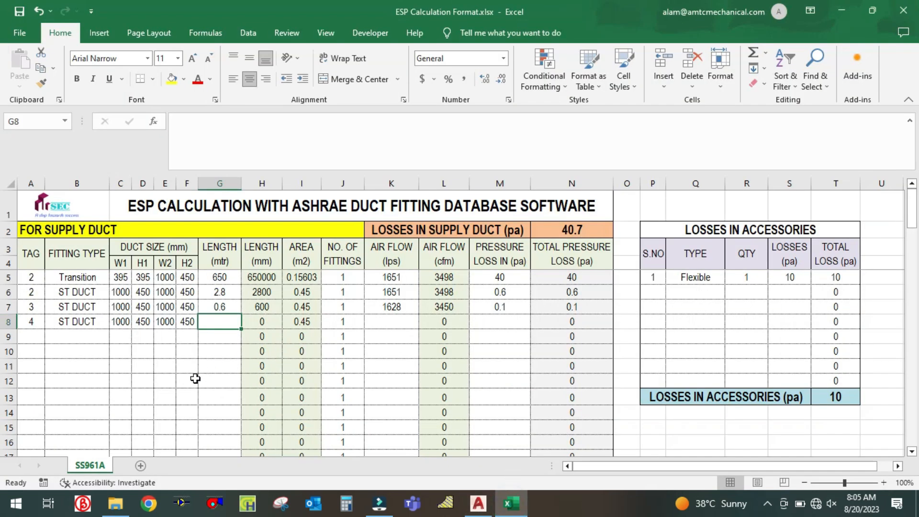
pyautogui.write('0.')
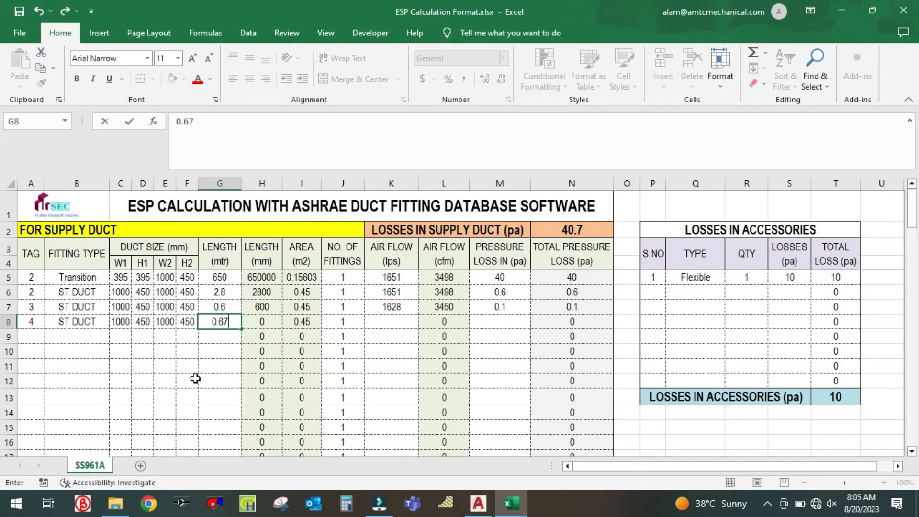
pyautogui.write('67')
pyautogui.click(201, 377)
pyautogui.click(380, 322)
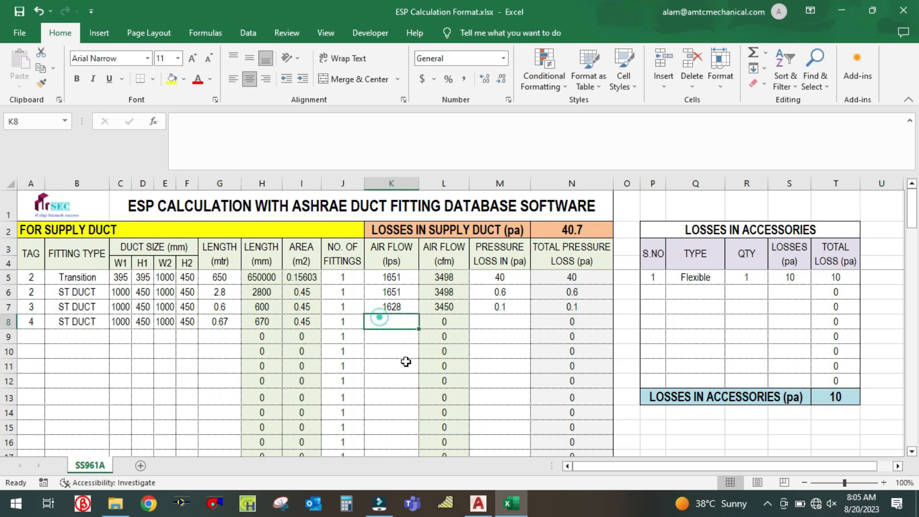
pyautogui.write('162')
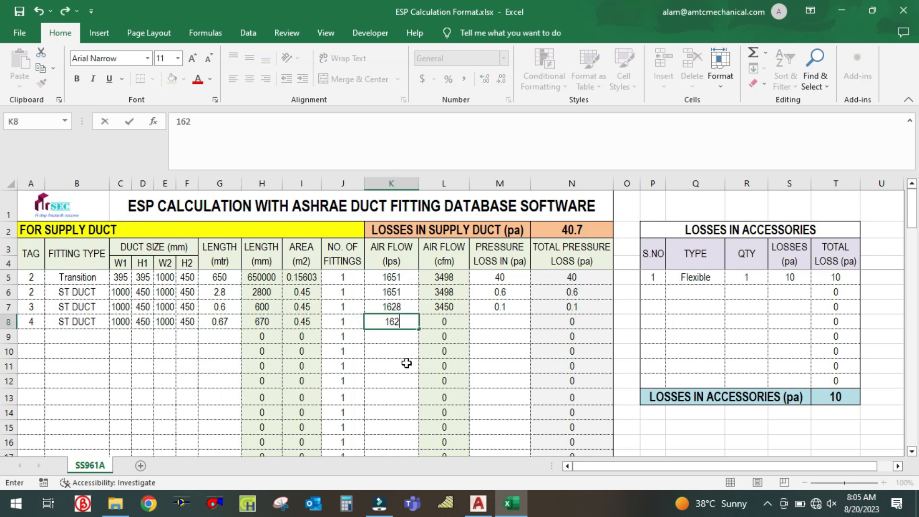
pyautogui.write('8')
pyautogui.click(500, 322)
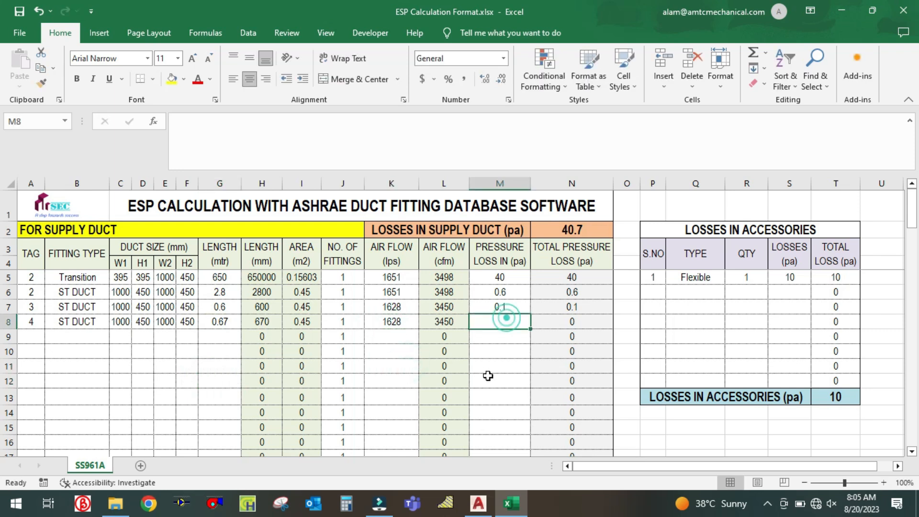
# - Launch the ASHRAE Duct Fitting Database from the desktop and open the common rectangular straight duct fitting CR11-1
pyautogui.click(846, 8)
pyautogui.click(871, 10)
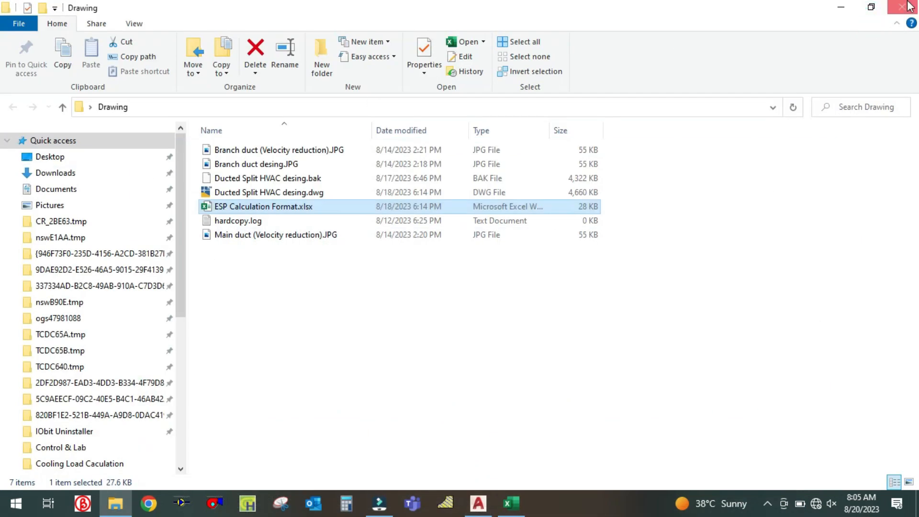
pyautogui.click(836, 6)
pyautogui.doubleClick(74, 96)
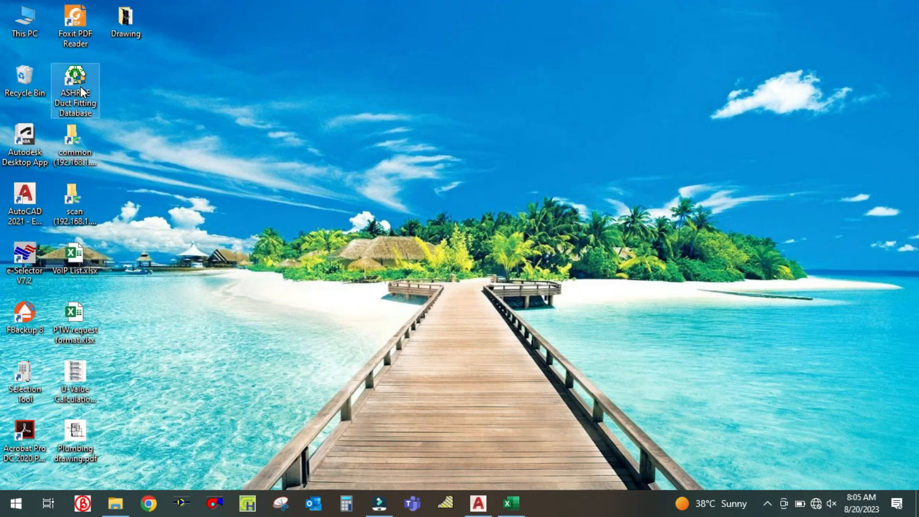
pyautogui.click(420, 398)
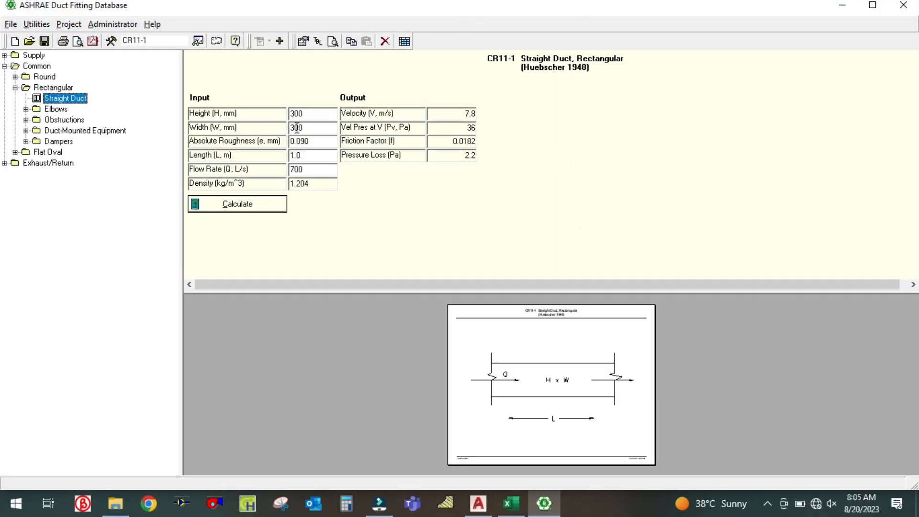
# - Set the straight duct's height to 450 mm, width to 1000 mm and length to 0.67 m, checking against the Excel sheet
pyautogui.click(523, 511)
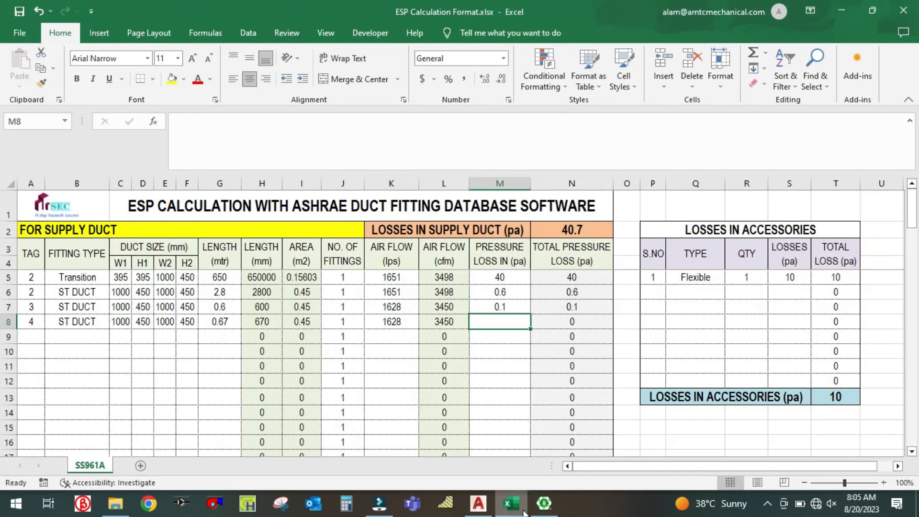
pyautogui.click(523, 511)
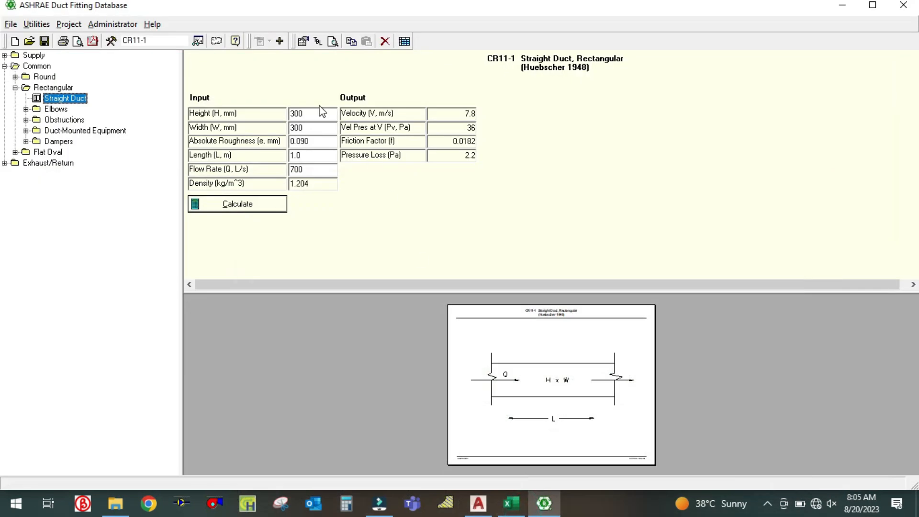
pyautogui.click(308, 115)
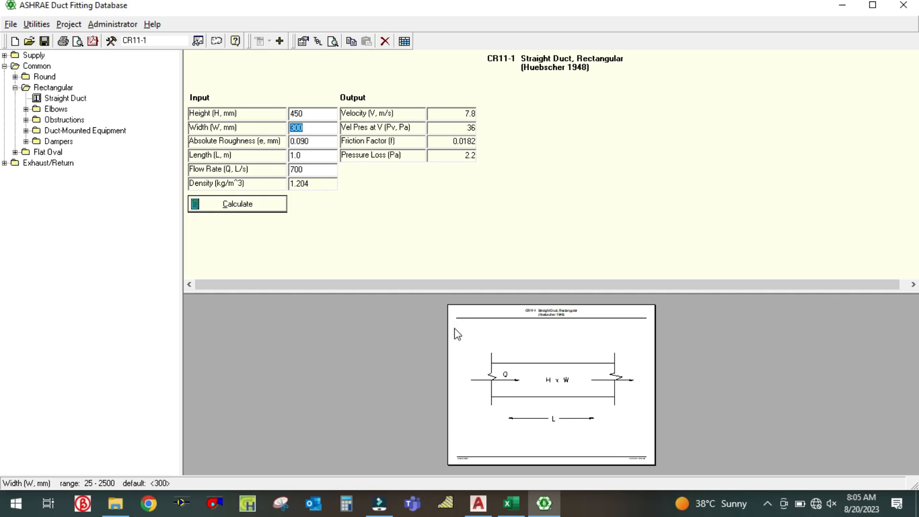
pyautogui.click(517, 510)
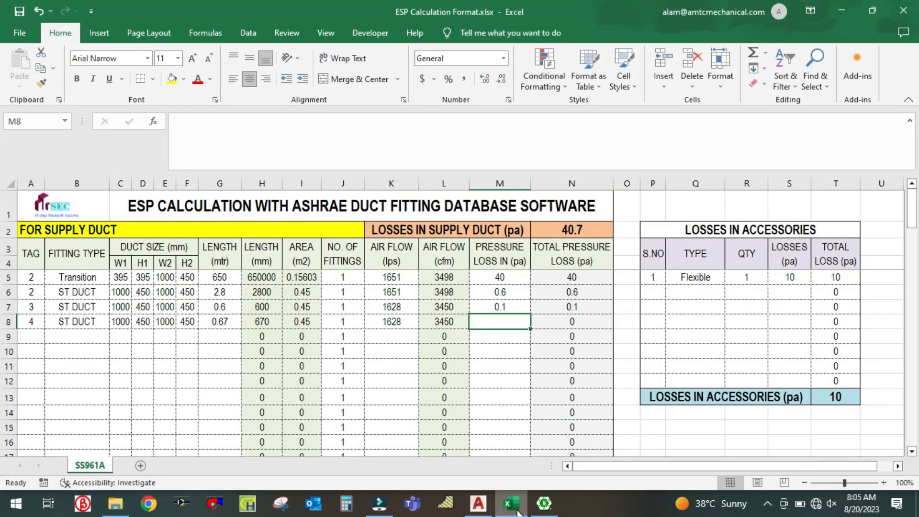
pyautogui.click(517, 510)
pyautogui.click(312, 157)
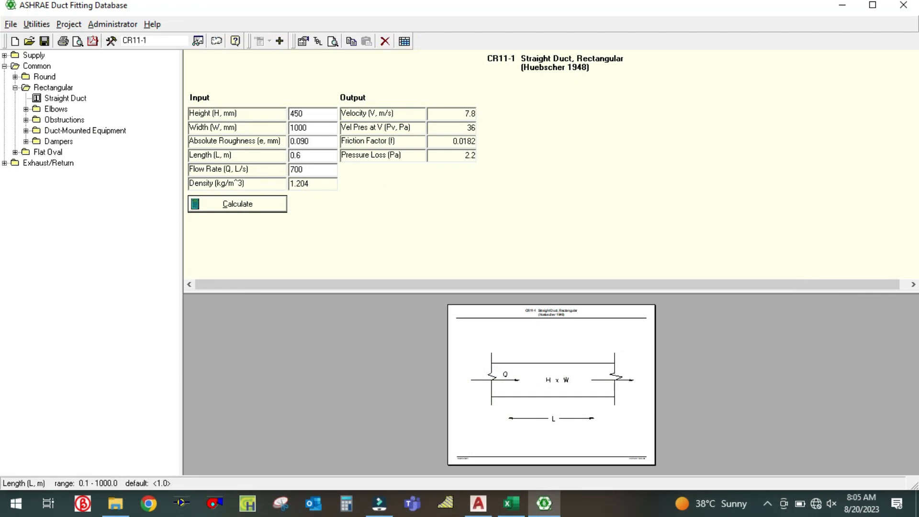
# - Set the straight duct's flow rate to 1628 L/s from the Excel sheet and calculate its pressure loss
pyautogui.click(314, 168)
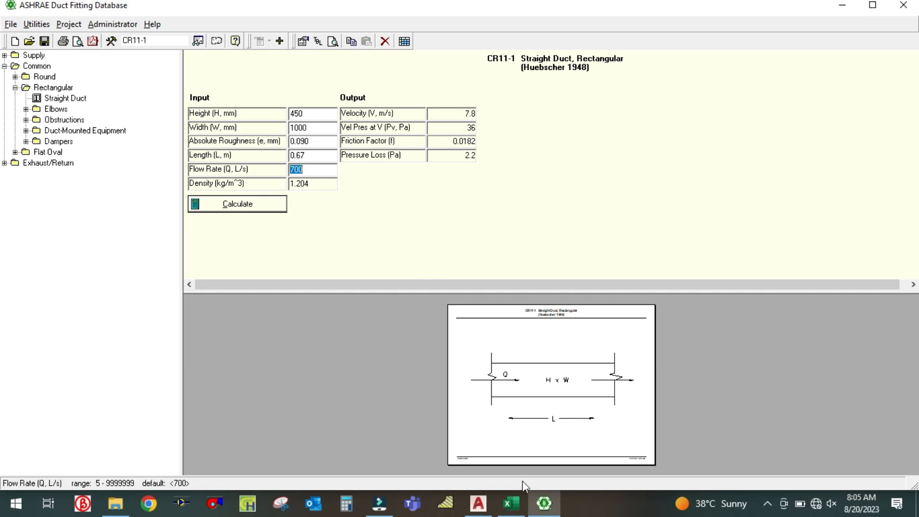
pyautogui.click(511, 502)
pyautogui.click(375, 321)
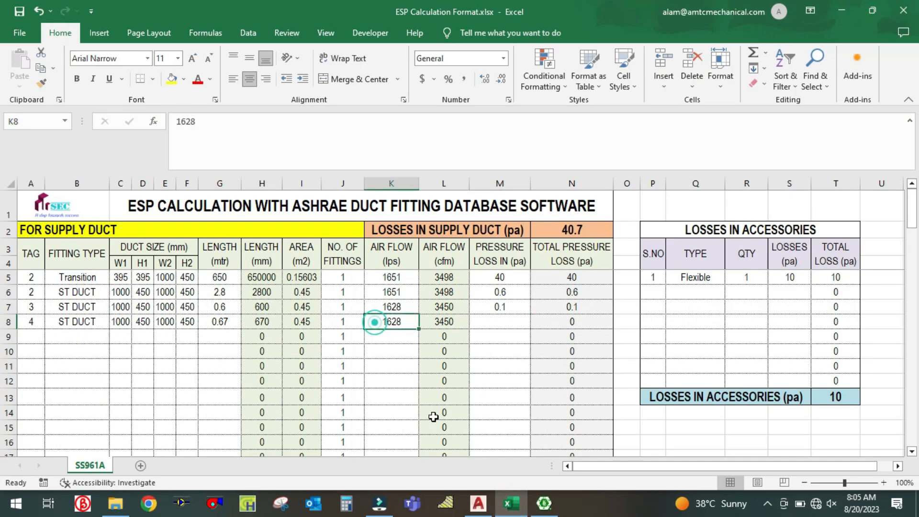
pyautogui.click(512, 503)
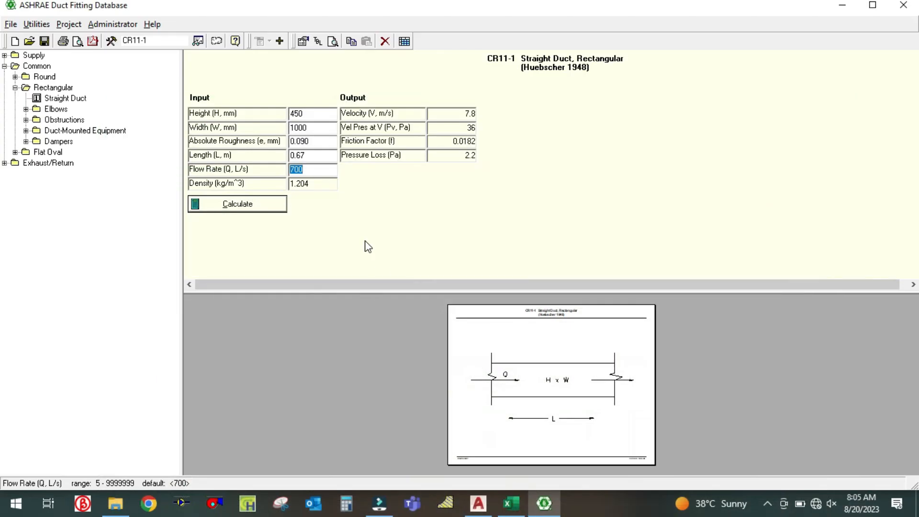
pyautogui.click(254, 205)
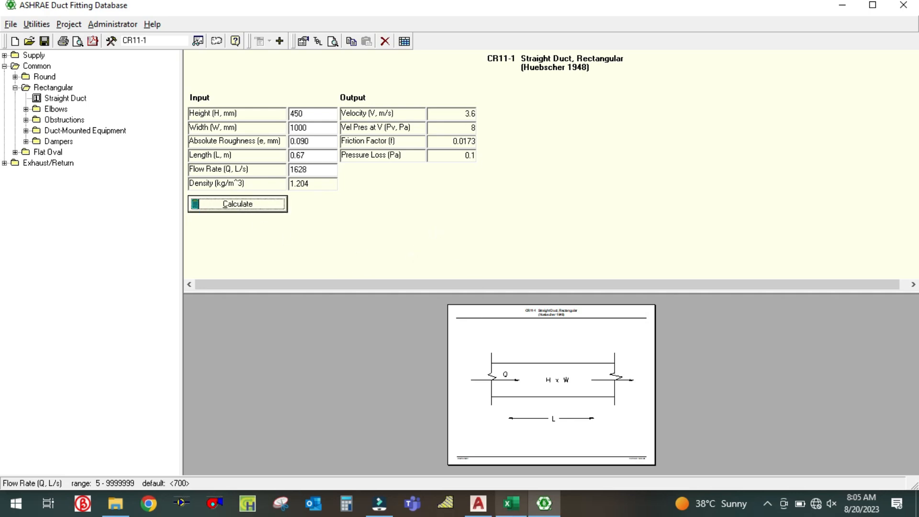
# - Switch to Excel and enter a pressure loss of 0.1 Pa for the tag 4 duct in row 8
pyautogui.click(511, 503)
pyautogui.click(512, 324)
pyautogui.write('0')
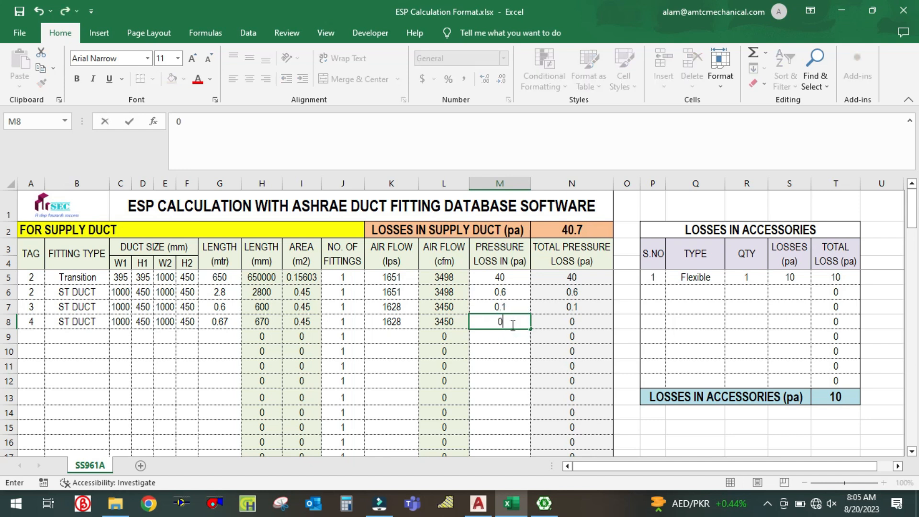
pyautogui.click(514, 352)
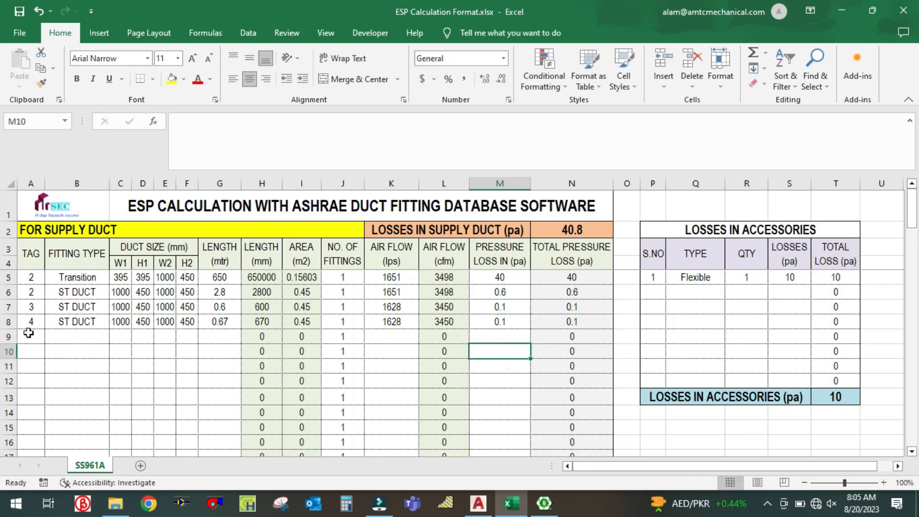
# - Enter tag 5 with the fitting type "90 deg elbow" in row 9 of the supply duct table
pyautogui.click(28, 333)
pyautogui.write('5')
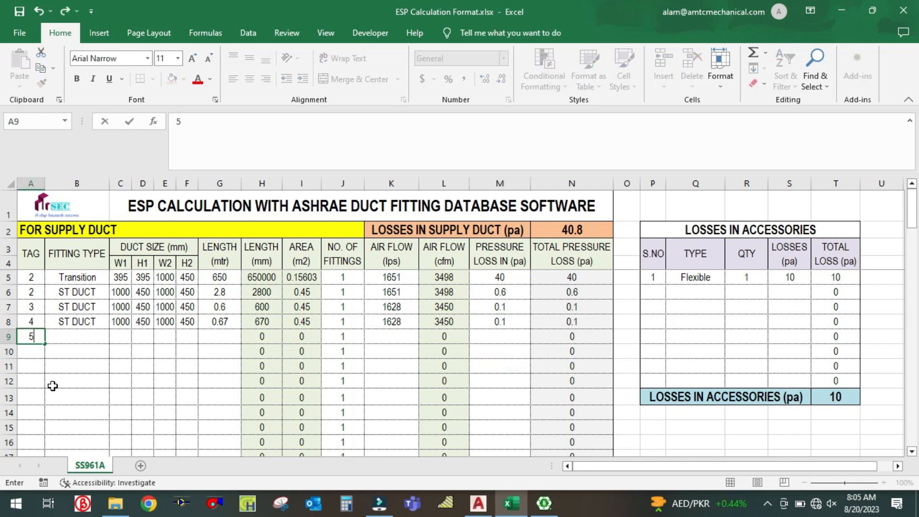
pyautogui.click(66, 333)
pyautogui.write('90 deg')
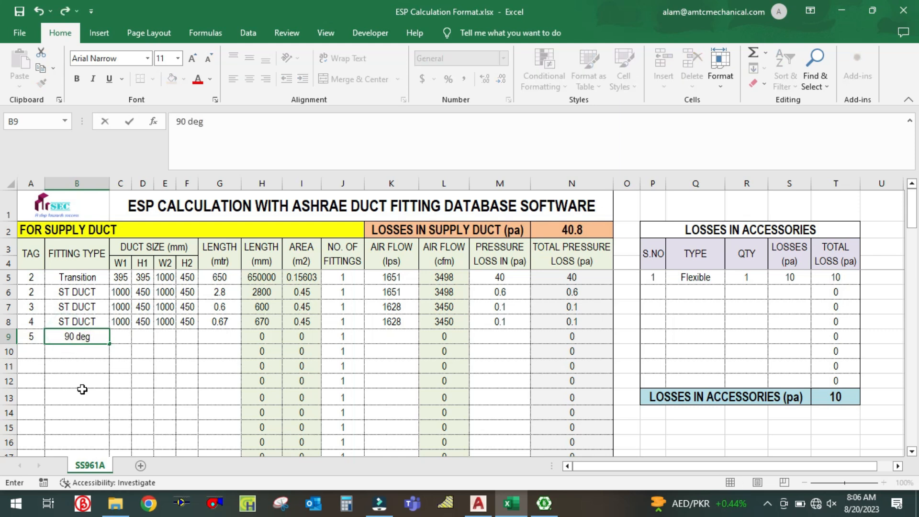
pyautogui.write(' elbo')
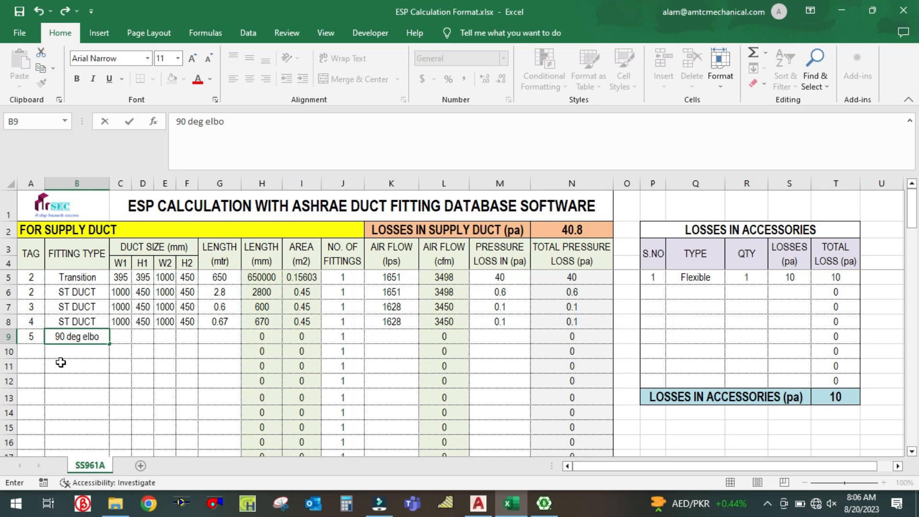
pyautogui.write('w')
pyautogui.click(61, 360)
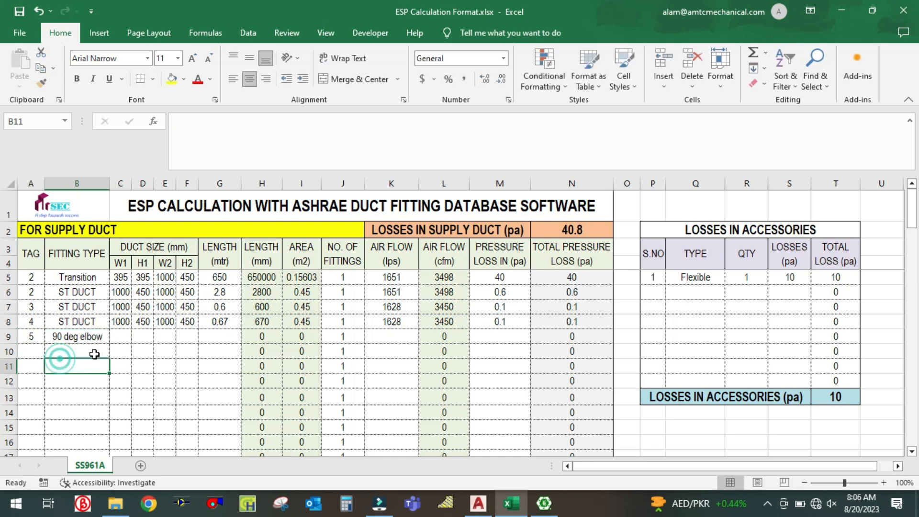
# - Switch to AutoCAD and measure the inlet width of the tag 5 elbow with a linear dimension, then cancel its placement
pyautogui.click(125, 337)
pyautogui.click(477, 505)
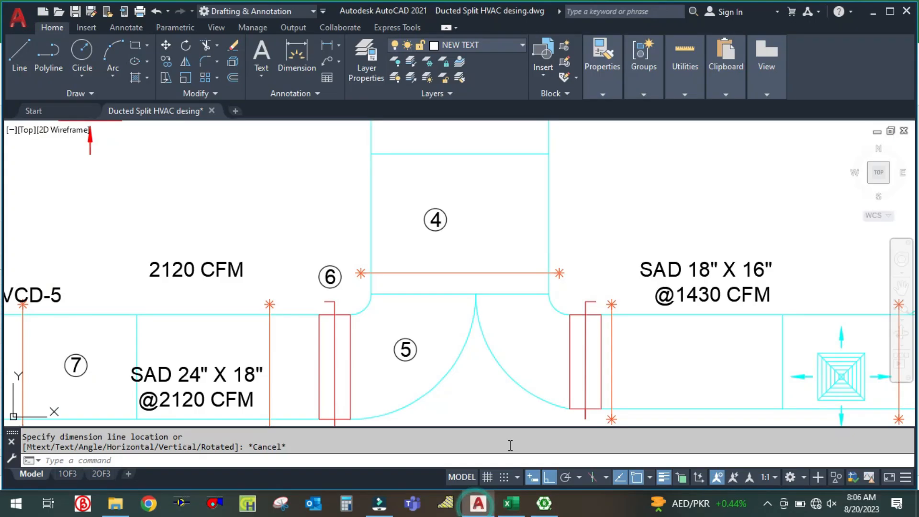
pyautogui.scroll(-4, 476, 271)
pyautogui.scroll(4, 457, 317)
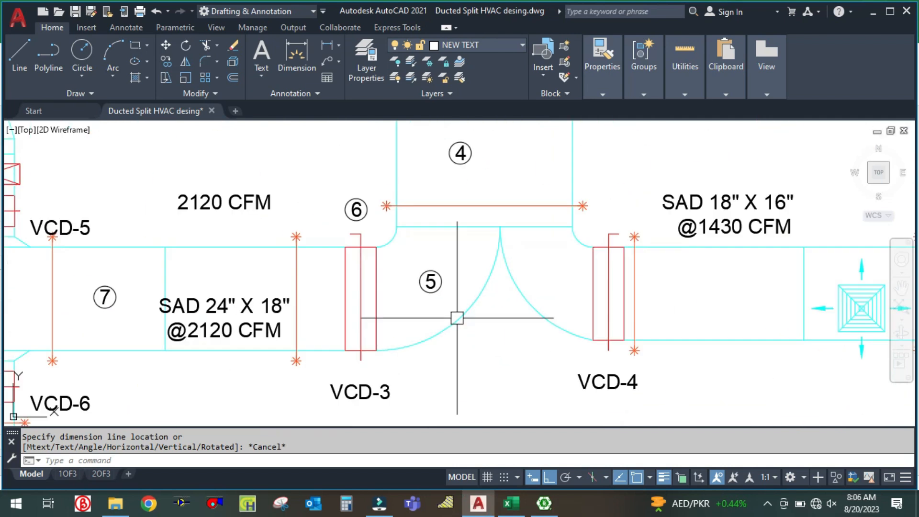
pyautogui.scroll(-2, 452, 331)
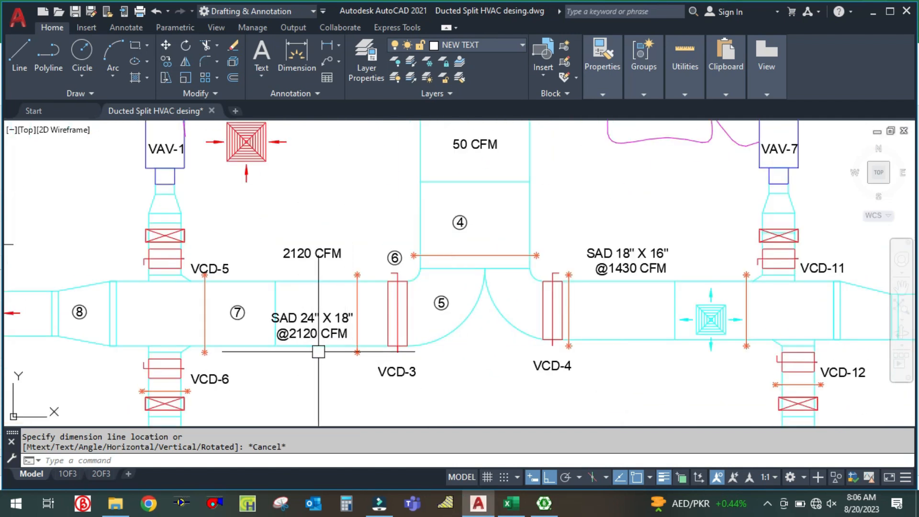
pyautogui.scroll(2, 329, 340)
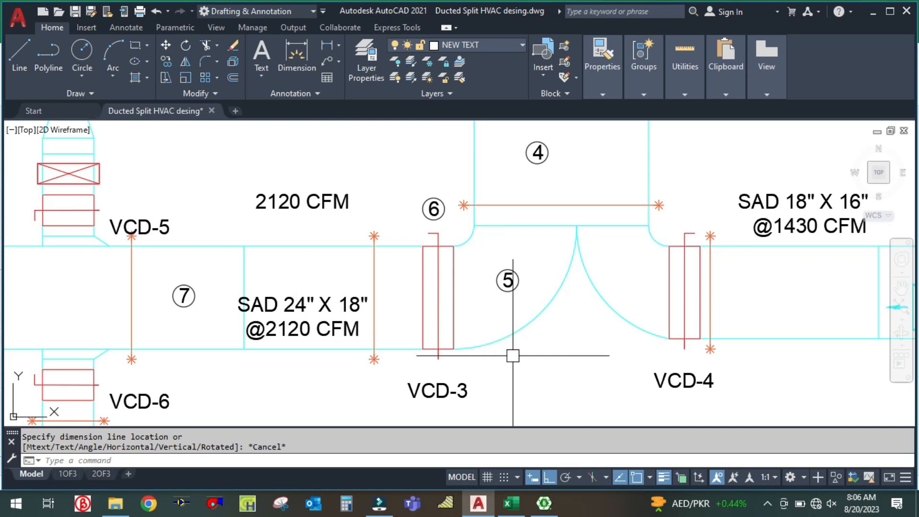
pyautogui.write('li')
pyautogui.press('Return')
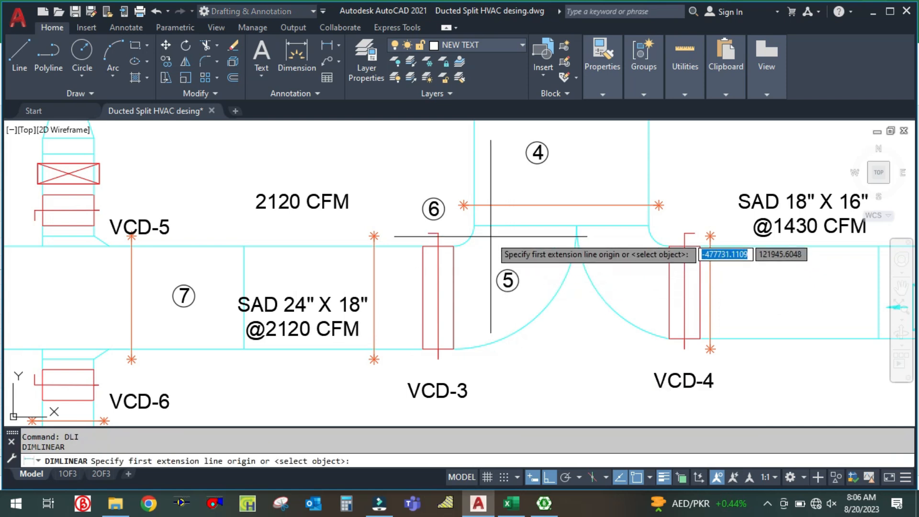
pyautogui.click(475, 225)
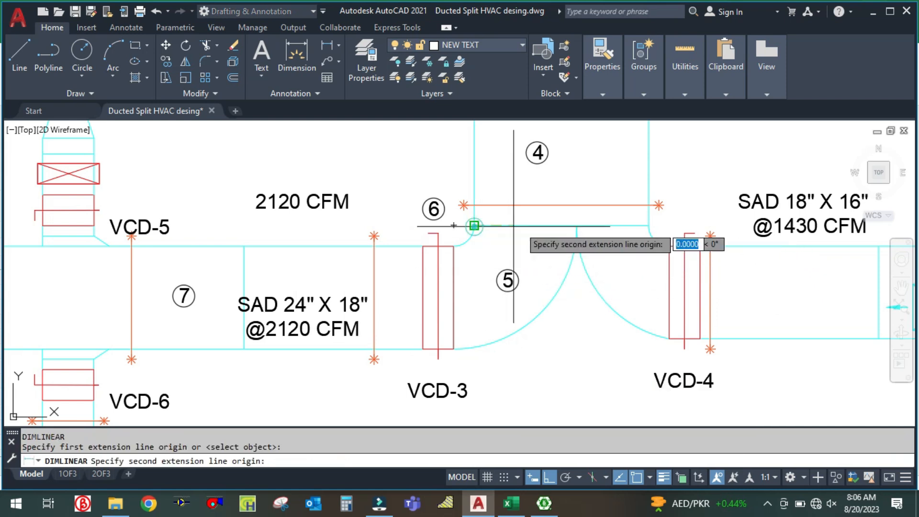
pyautogui.click(576, 225)
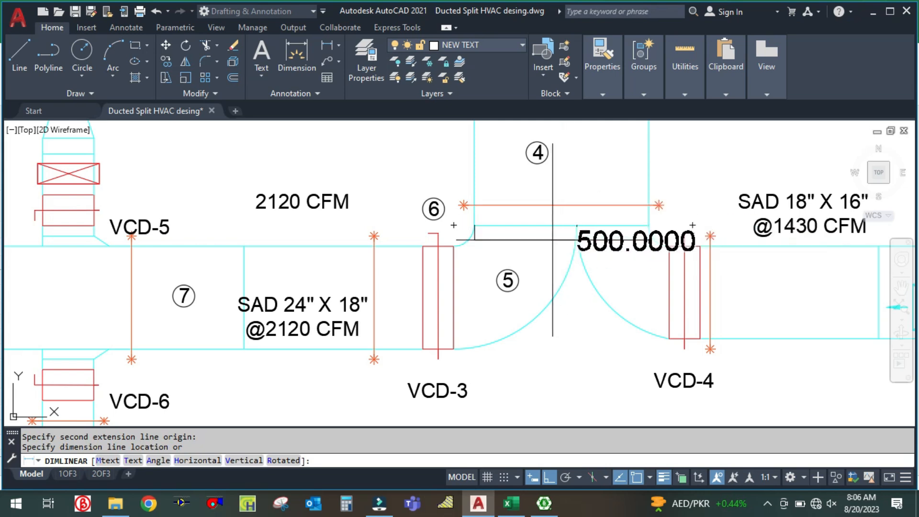
pyautogui.press('Escape')
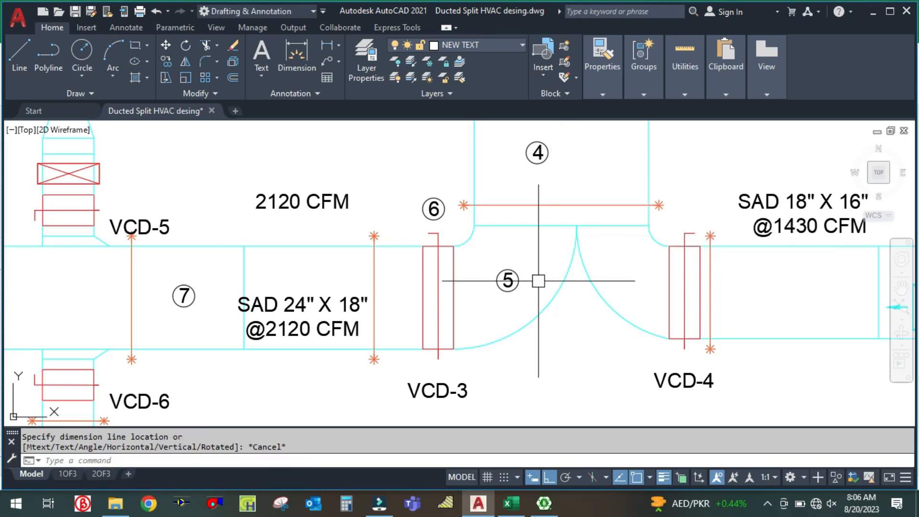
# - Convert the 18-inch duct height to millimetres in Calculator by multiplying 18 by 25
pyautogui.click(359, 504)
pyautogui.write('18*')
pyautogui.write('25')
pyautogui.press('Return')
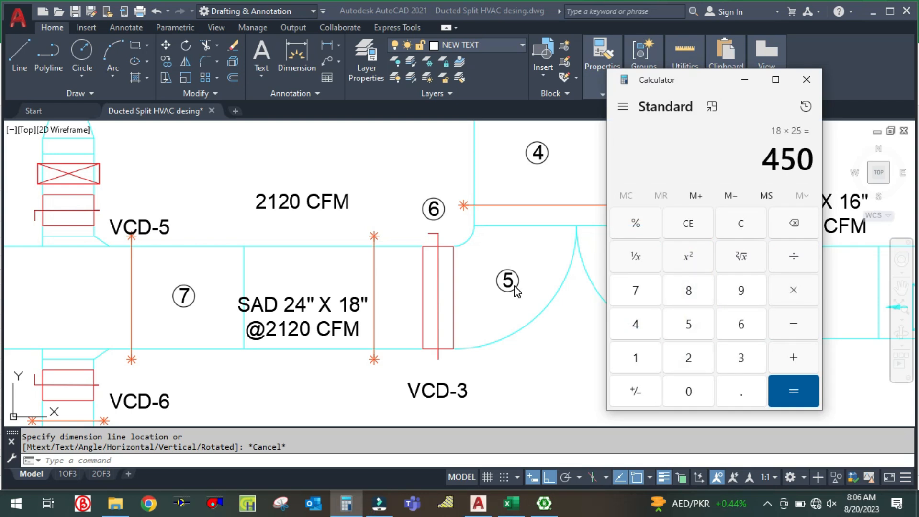
pyautogui.click(744, 80)
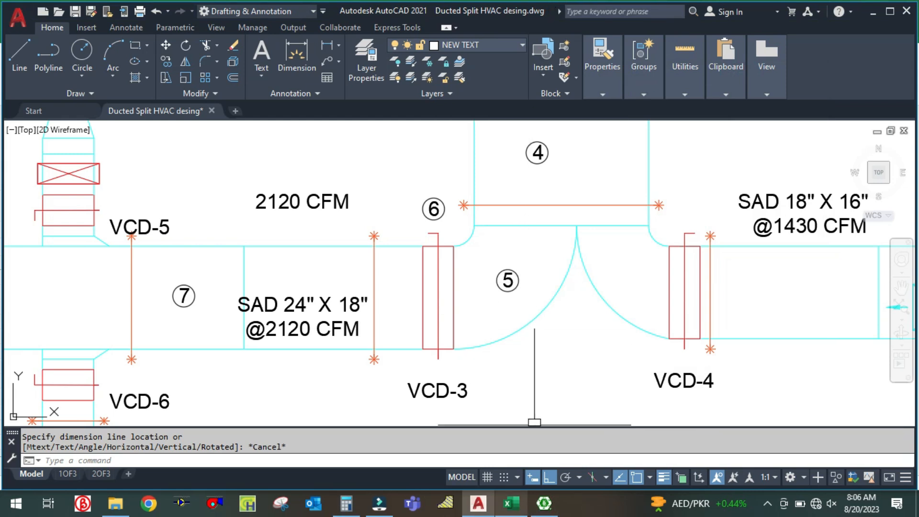
# - Switch to Excel and set the tag 5 elbow's duct size to W1 500, H1 450, W2 500 and H2 450 mm
pyautogui.click(511, 503)
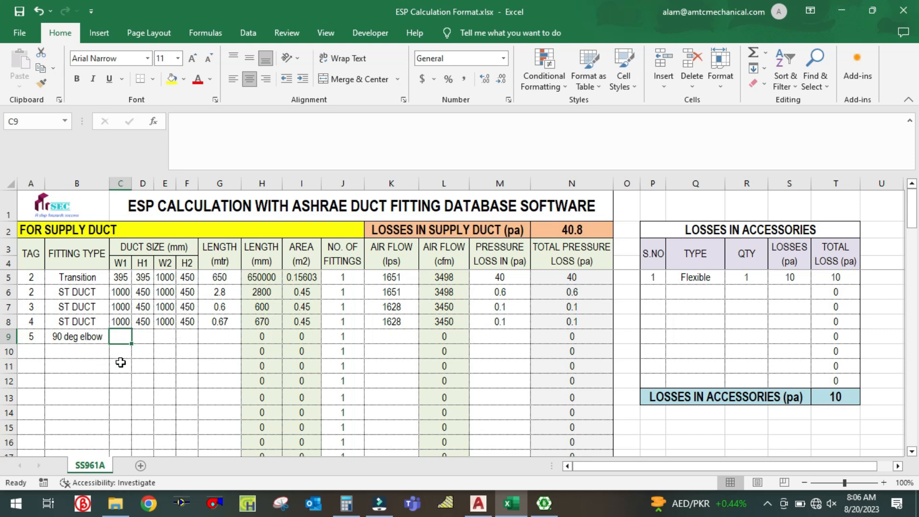
pyautogui.write('500')
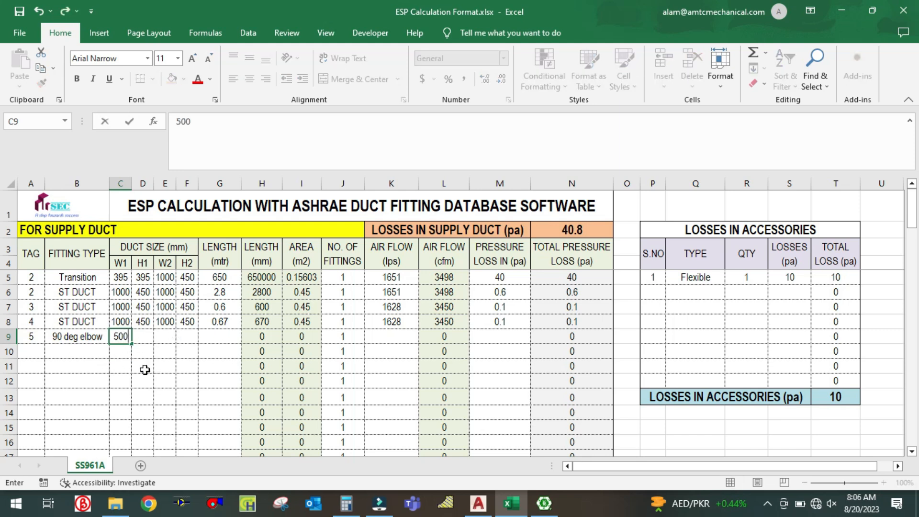
pyautogui.press('Tab')
pyautogui.write('450')
pyautogui.press('Tab')
pyautogui.write('400')
pyautogui.press('Tab')
pyautogui.write('4')
pyautogui.press('Tab')
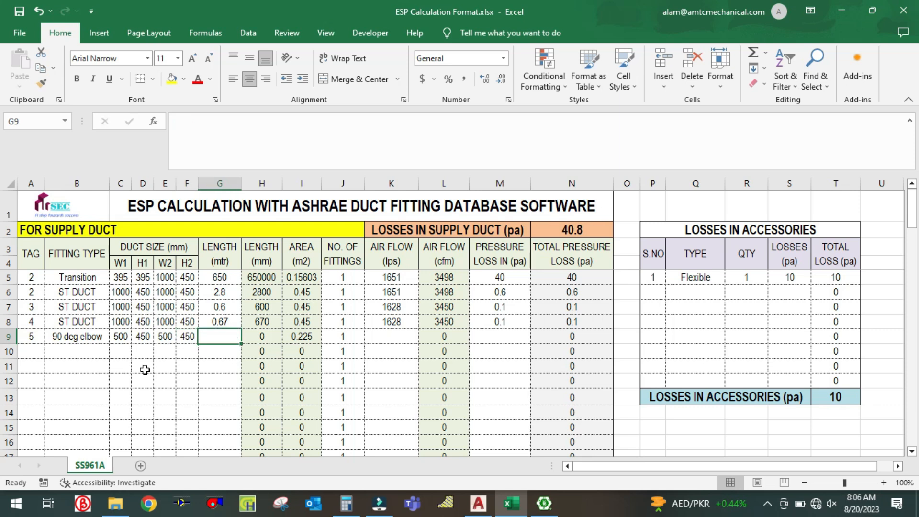
# - Switch to AutoCAD and measure the tag 5 elbow's horizontal length from the VCD-3 edge to the split point
pyautogui.click(477, 503)
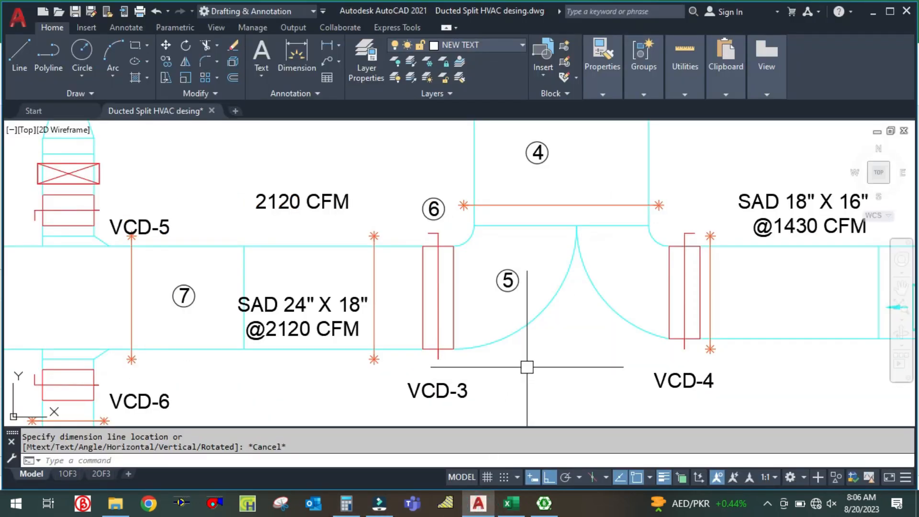
pyautogui.write('dli')
pyautogui.press('Return')
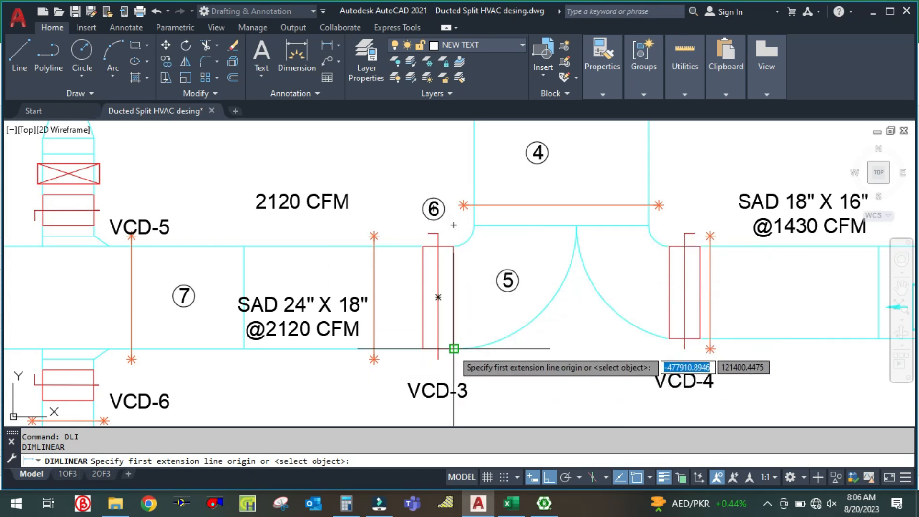
pyautogui.click(453, 349)
pyautogui.click(578, 230)
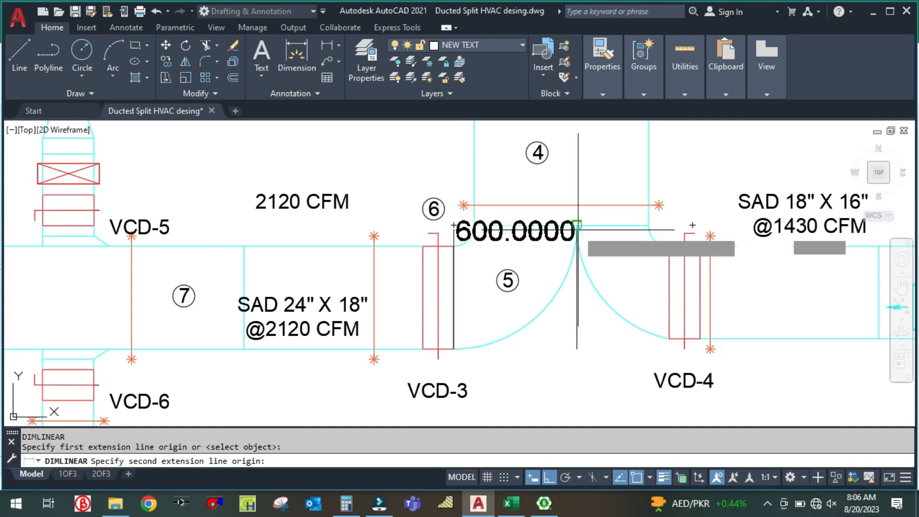
pyautogui.press('Escape')
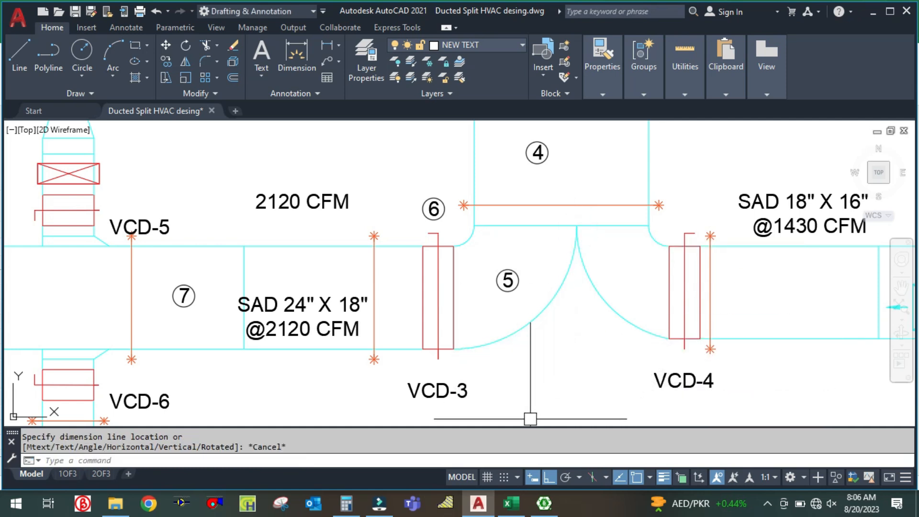
# - Switch to Excel and set the tag 5 elbow's length to 0.6 m
pyautogui.click(511, 503)
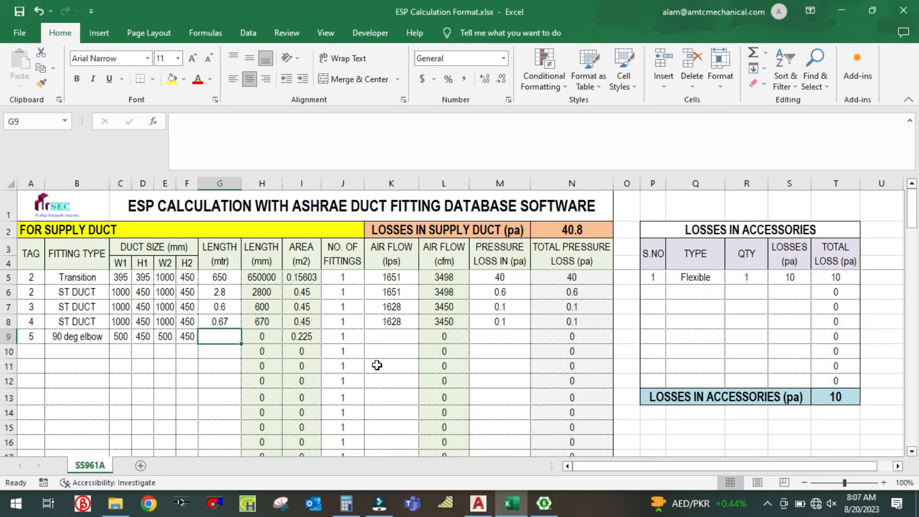
pyautogui.write('0.')
pyautogui.click(401, 336)
# - Check the tag 5 branch airflow in AutoCAD and convert 2120 CFM to L/s in Calculator by dividing by 2.119
pyautogui.click(517, 510)
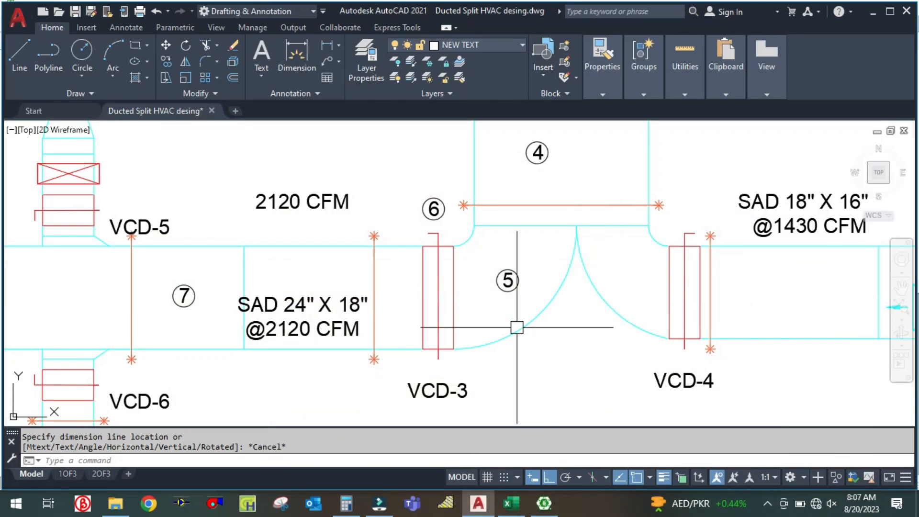
pyautogui.scroll(-4, 503, 292)
pyautogui.scroll(4, 581, 321)
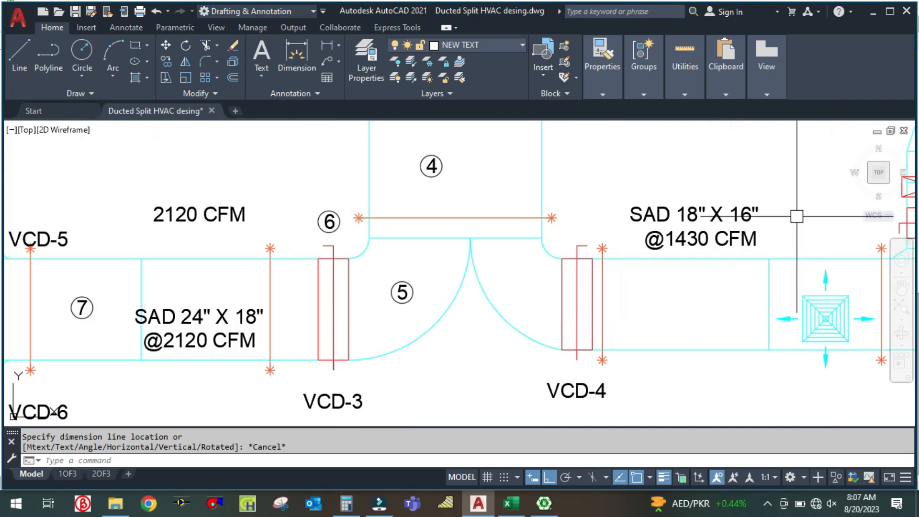
pyautogui.scroll(-2, 642, 266)
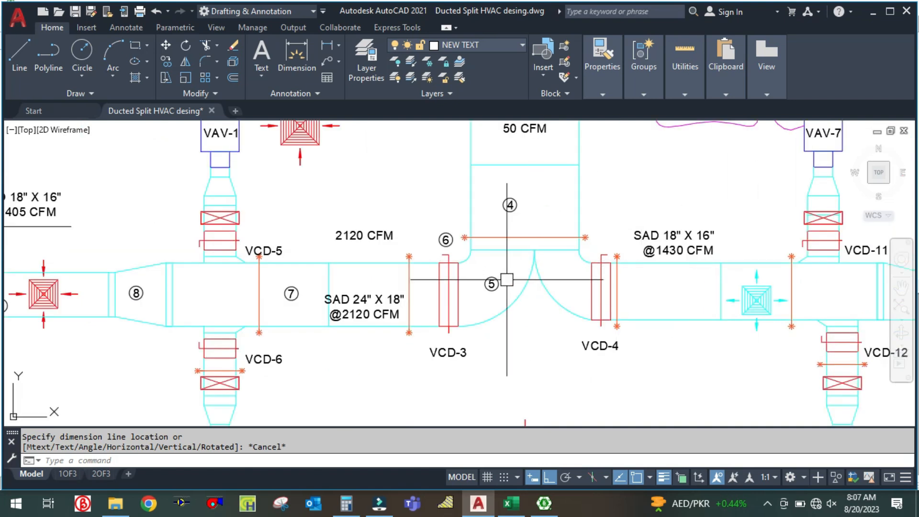
pyautogui.scroll(2, 295, 275)
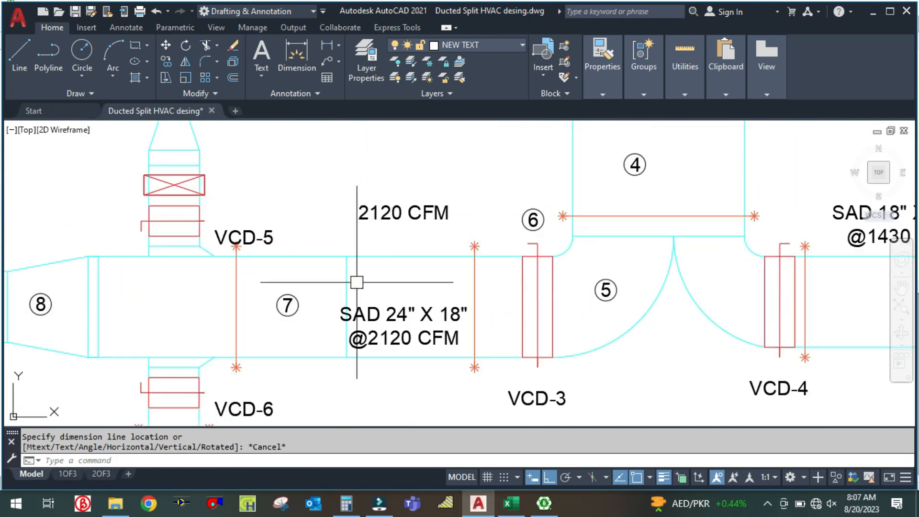
pyautogui.click(352, 513)
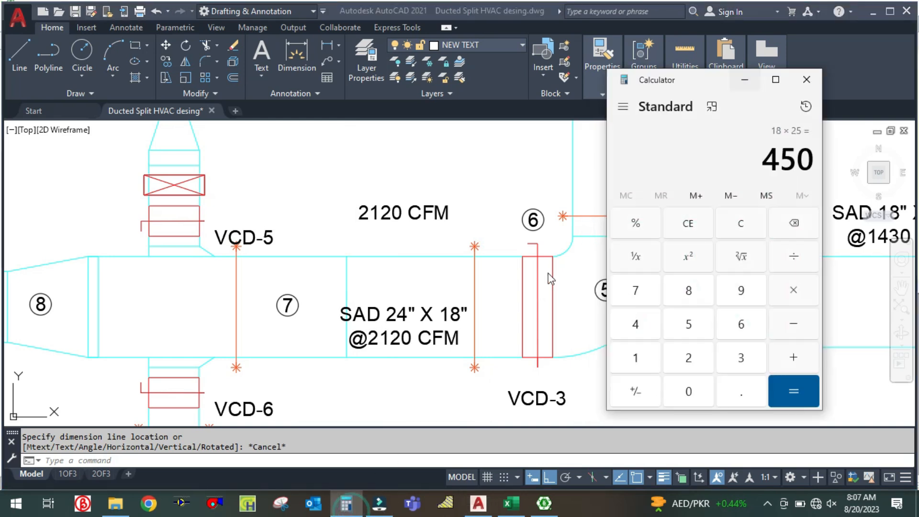
pyautogui.click(743, 225)
pyautogui.write('2120 ÷ ')
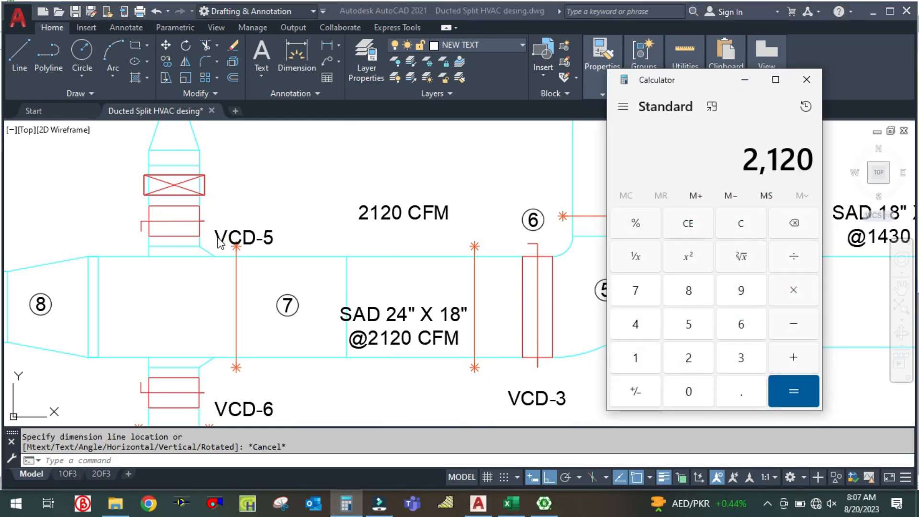
pyautogui.write('2.119')
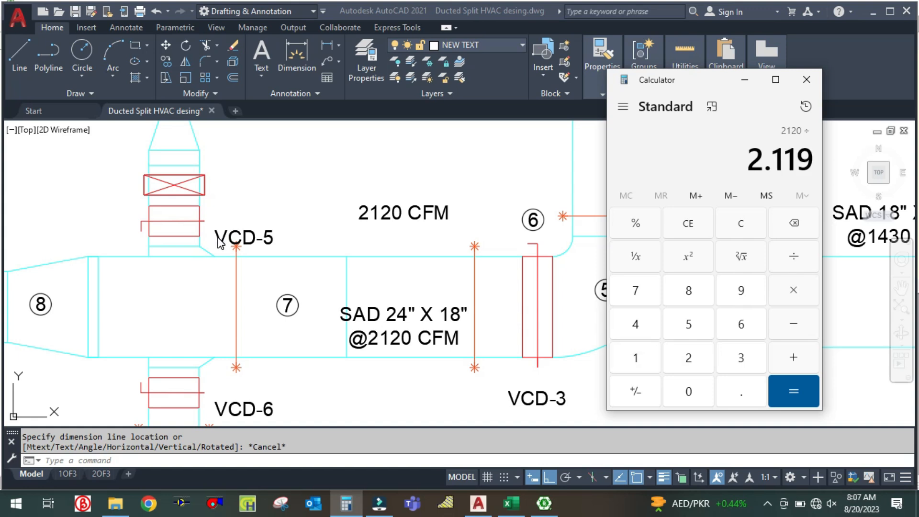
pyautogui.press('Return')
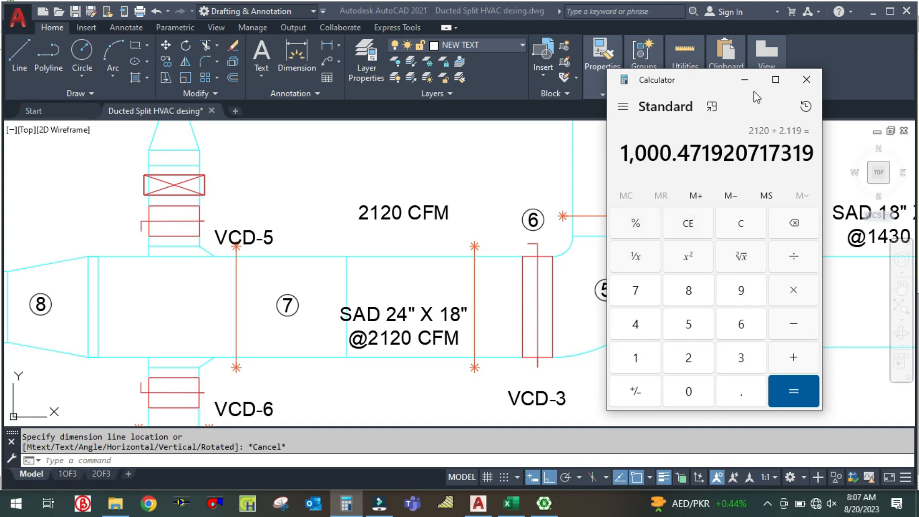
pyautogui.click(745, 80)
# - Switch to Excel and enter an air flow of 1000 L/s for the tag 5 elbow in row 9
pyautogui.click(511, 503)
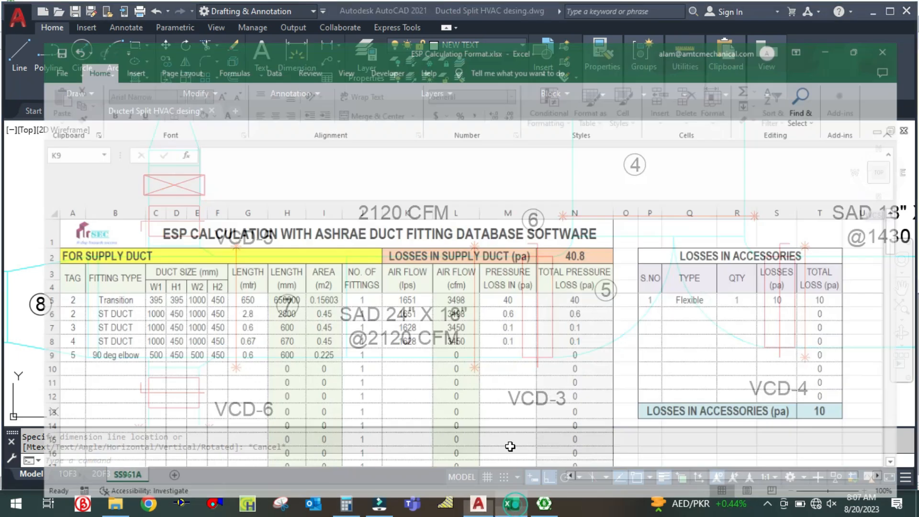
pyautogui.write('1000')
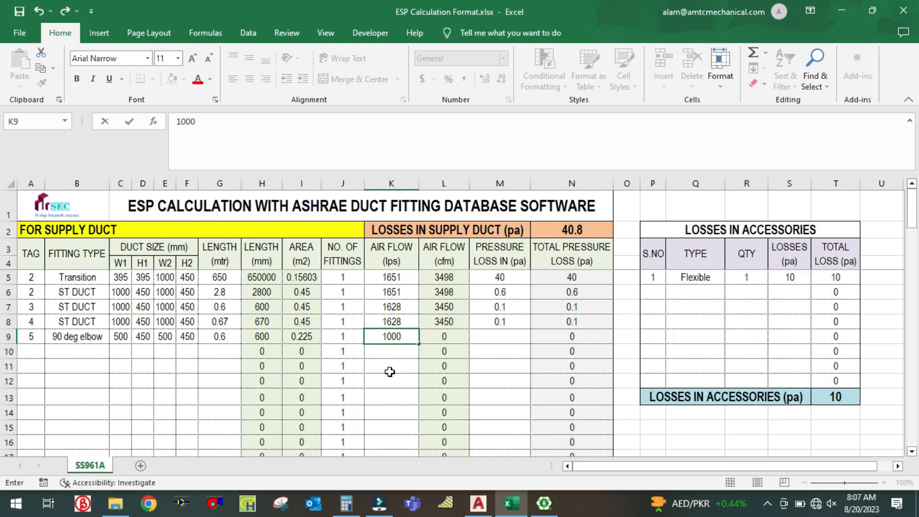
pyautogui.click(389, 371)
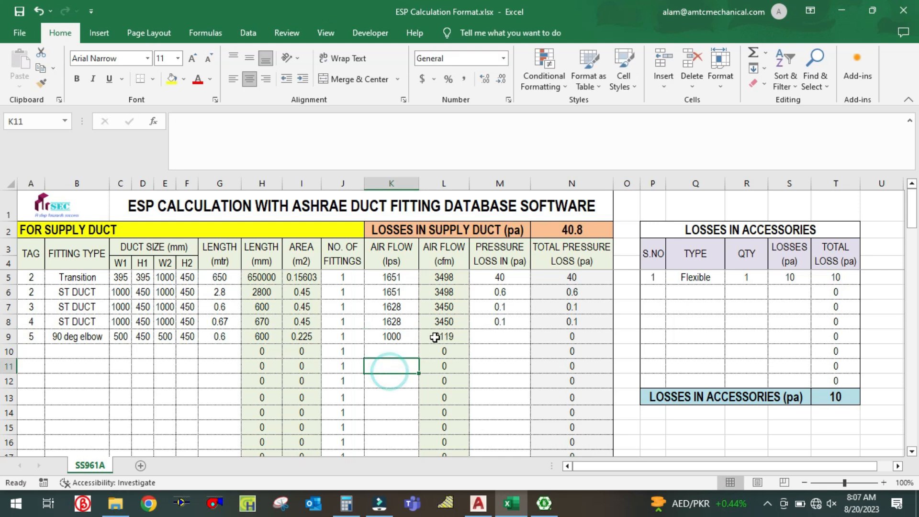
# - Select the tag 5 elbow's pressure loss cell, then switch to ASHRAE Duct Fitting Database and open the common rectangular smooth radius elbow without vanes
pyautogui.click(488, 340)
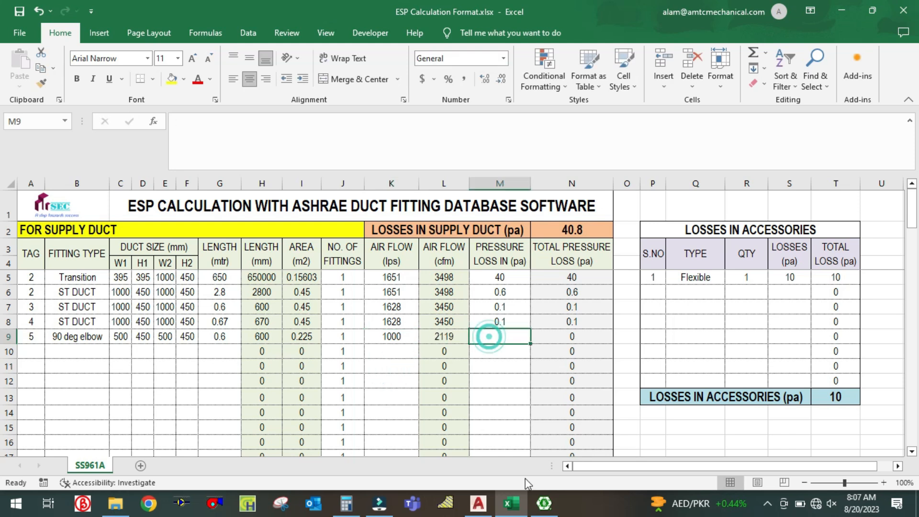
pyautogui.click(543, 504)
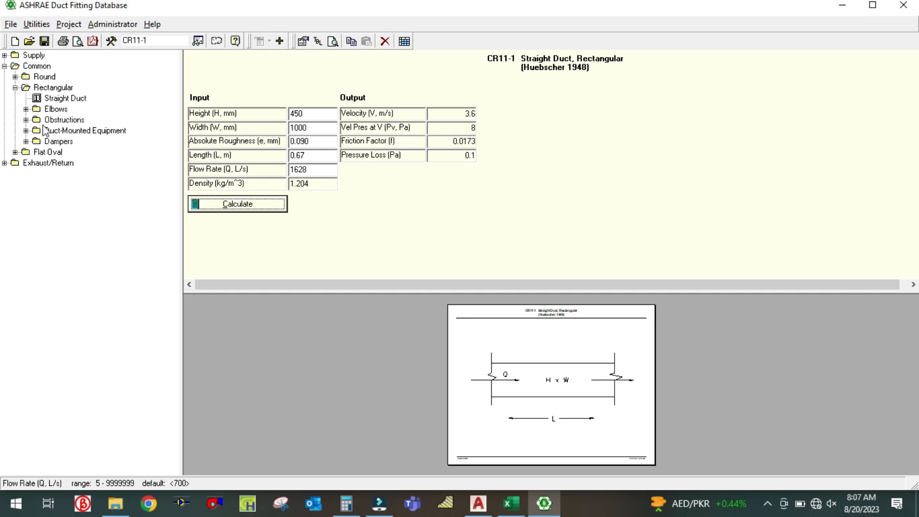
pyautogui.click(26, 110)
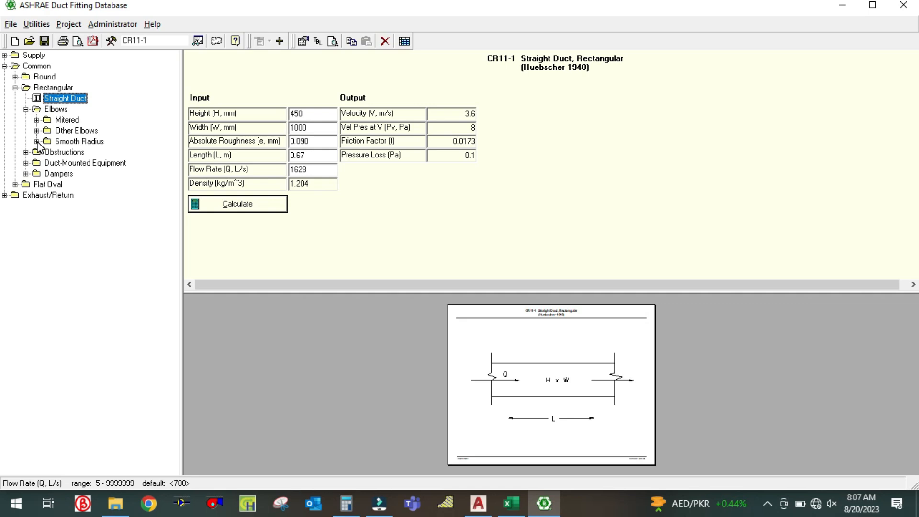
pyautogui.click(37, 142)
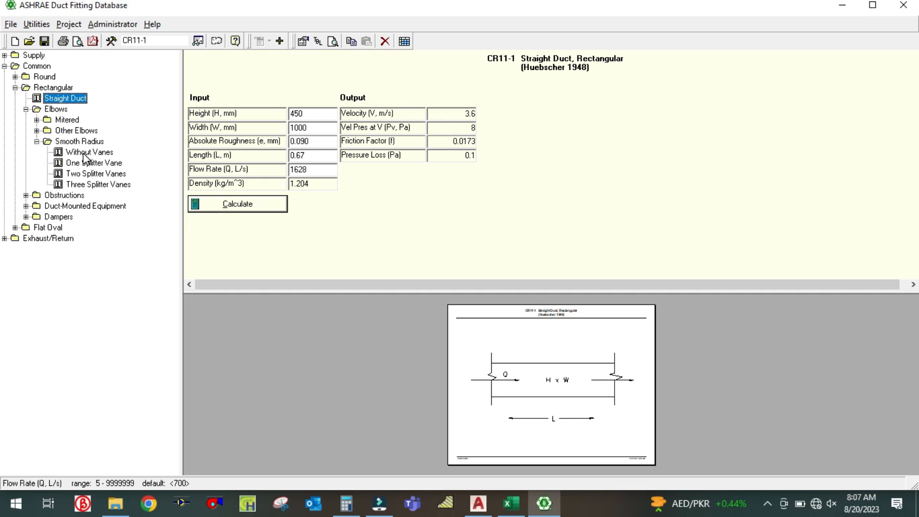
pyautogui.click(86, 154)
# - Calculate the smooth radius elbow's pressure loss with width 500 mm, height 450 mm and flow rate 1000 L/s
pyautogui.click(283, 109)
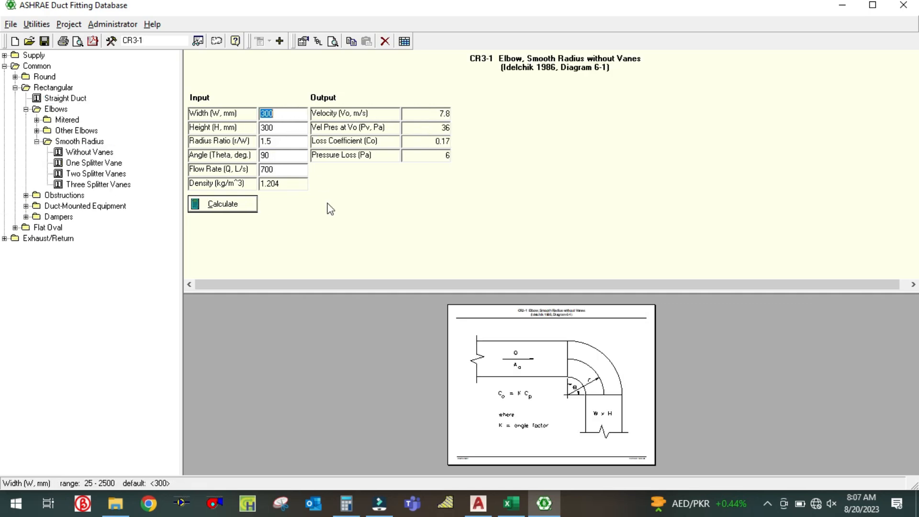
pyautogui.write('500')
pyautogui.click(298, 129)
pyautogui.write('45')
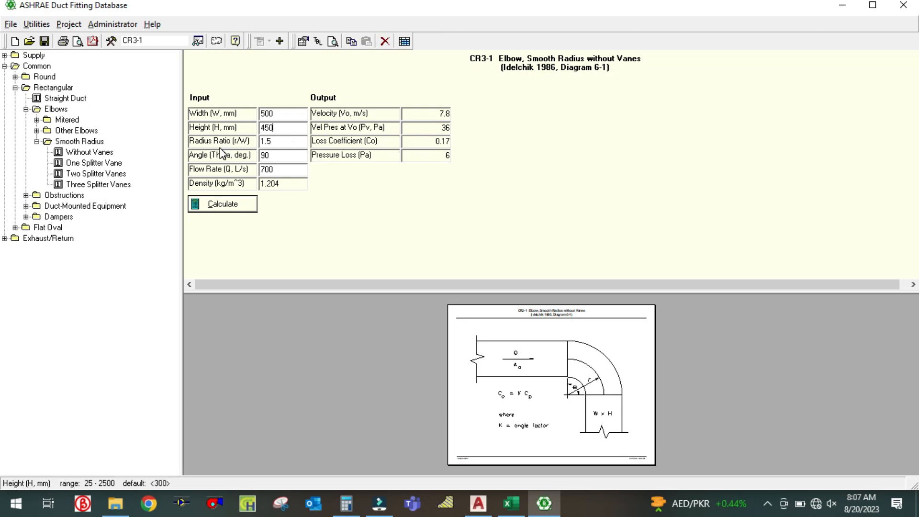
pyautogui.click(282, 141)
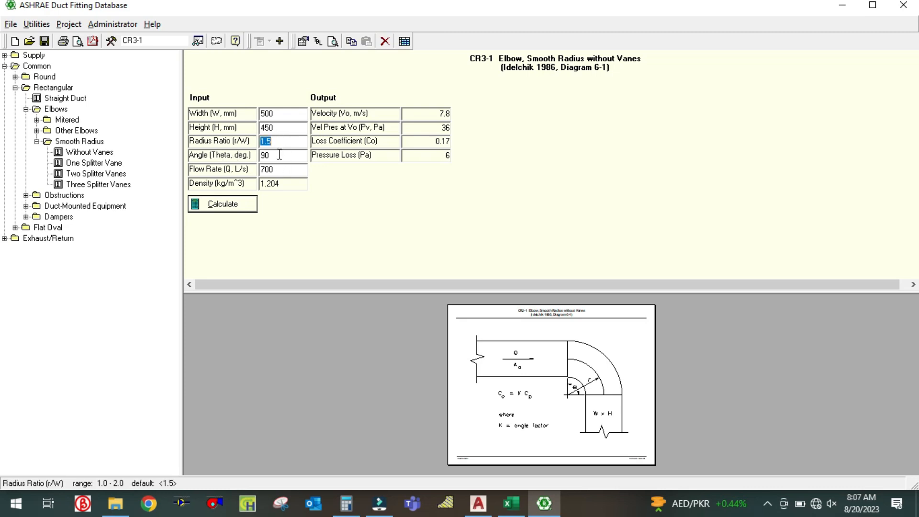
pyautogui.click(281, 154)
pyautogui.click(285, 166)
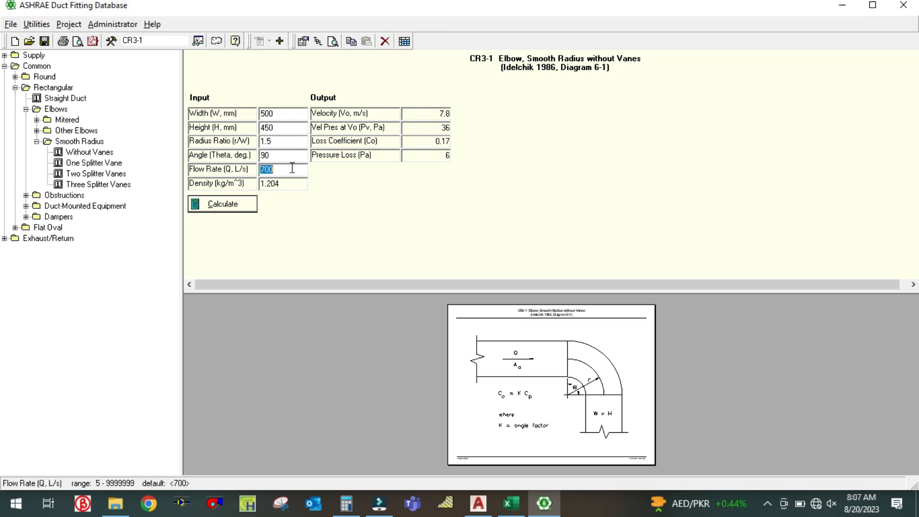
pyautogui.write('10')
pyautogui.click(243, 209)
# - Switch to Excel and enter a pressure loss of 2 Pa for the tag 5 elbow in row 9
pyautogui.click(511, 503)
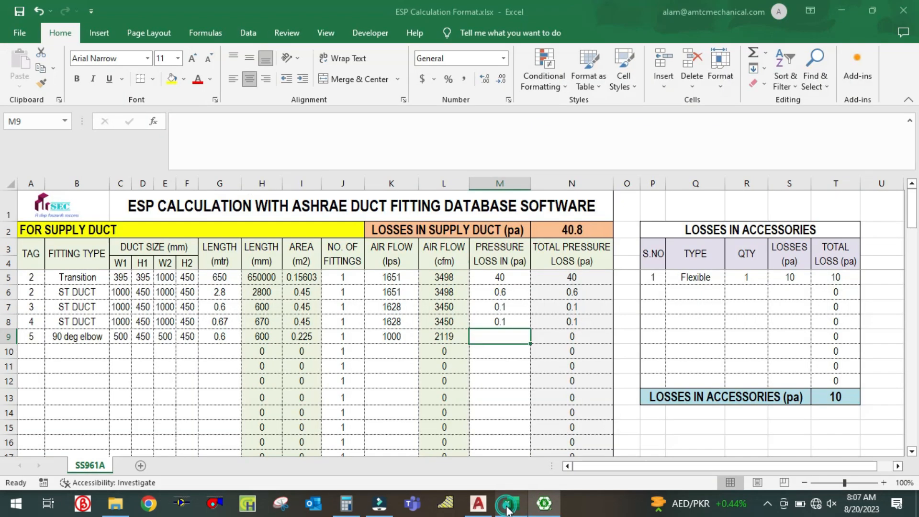
pyautogui.write('2')
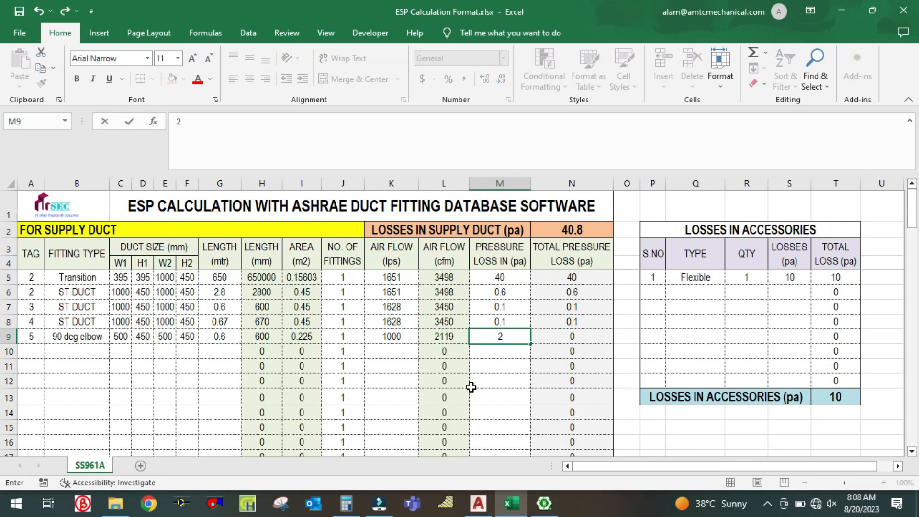
pyautogui.click(495, 367)
# - Enter tag 6 in row 10 and check in AutoCAD which fitting carries that tag
pyautogui.click(38, 352)
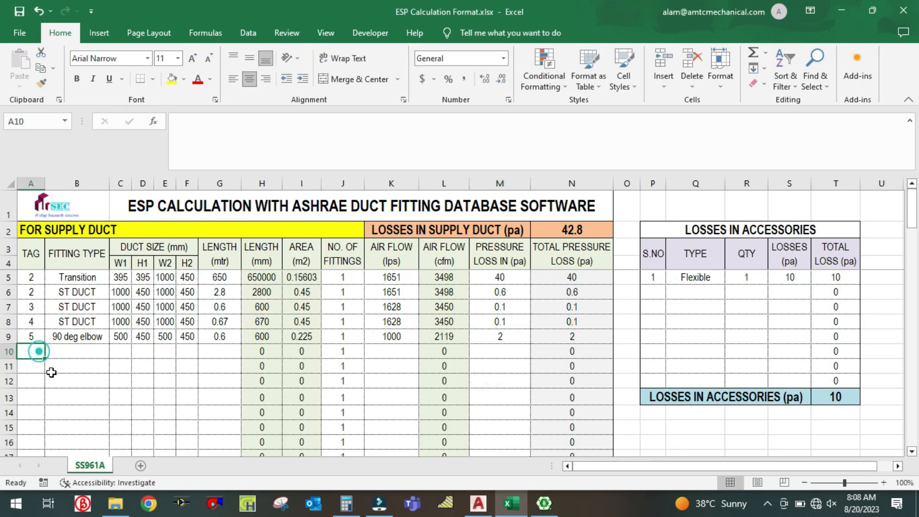
pyautogui.write('6')
pyautogui.click(99, 391)
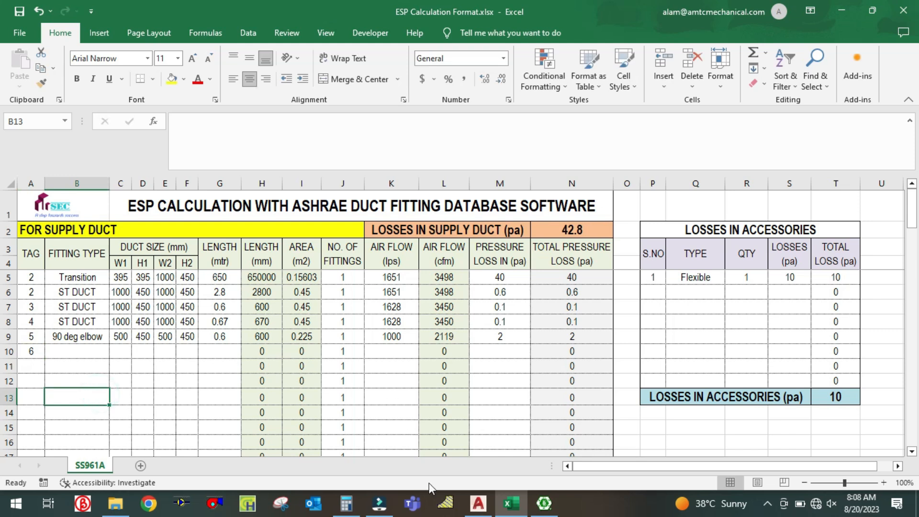
pyautogui.click(478, 503)
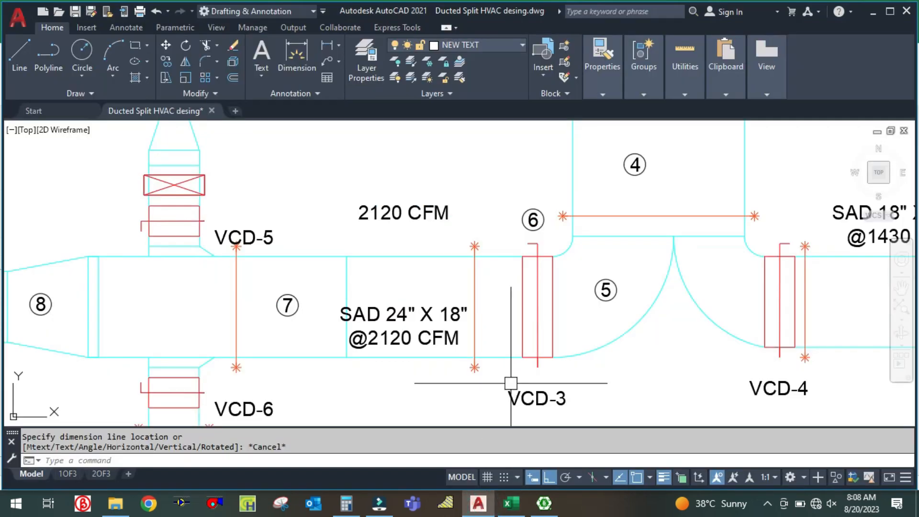
pyautogui.click(482, 508)
# - Enter VCD in capitals as the fitting type for tag 6 in row 10 of the Excel sheet
pyautogui.click(86, 350)
pyautogui.write('vcd')
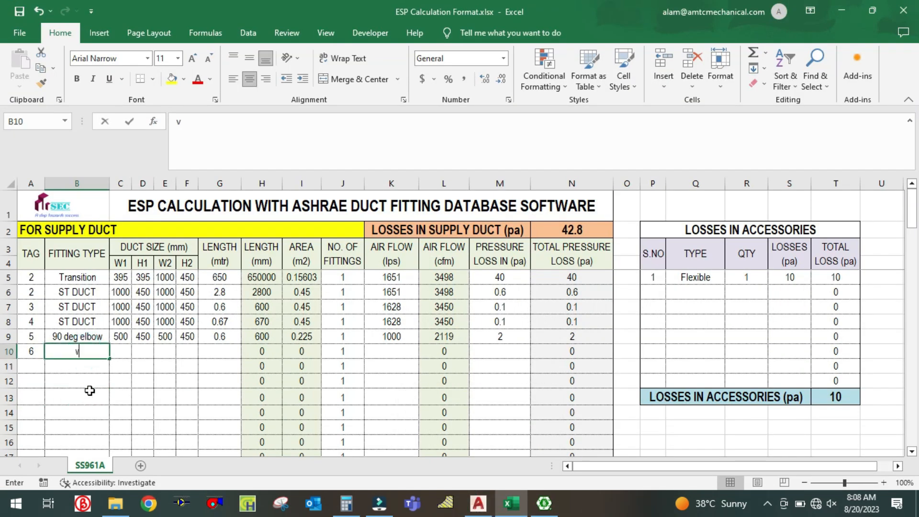
pyautogui.click(107, 392)
pyautogui.click(85, 348)
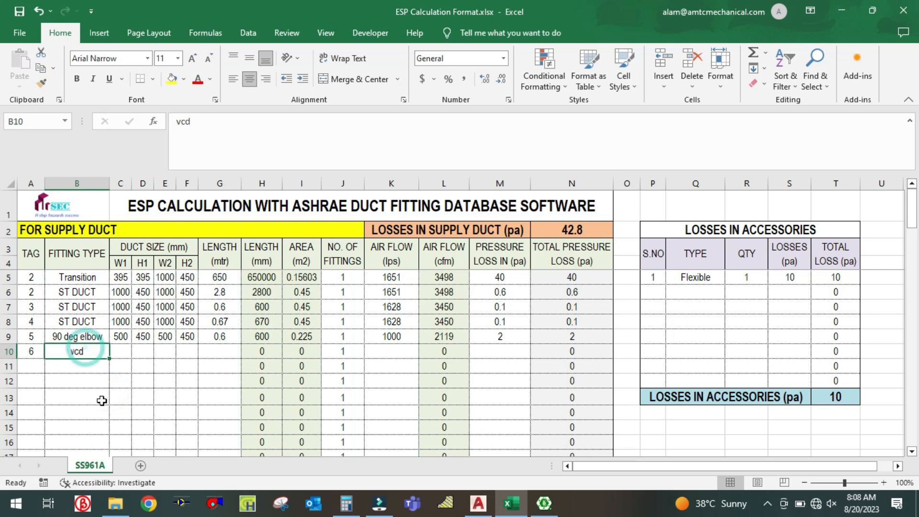
pyautogui.click(120, 351)
pyautogui.click(88, 354)
pyautogui.press('capslock')
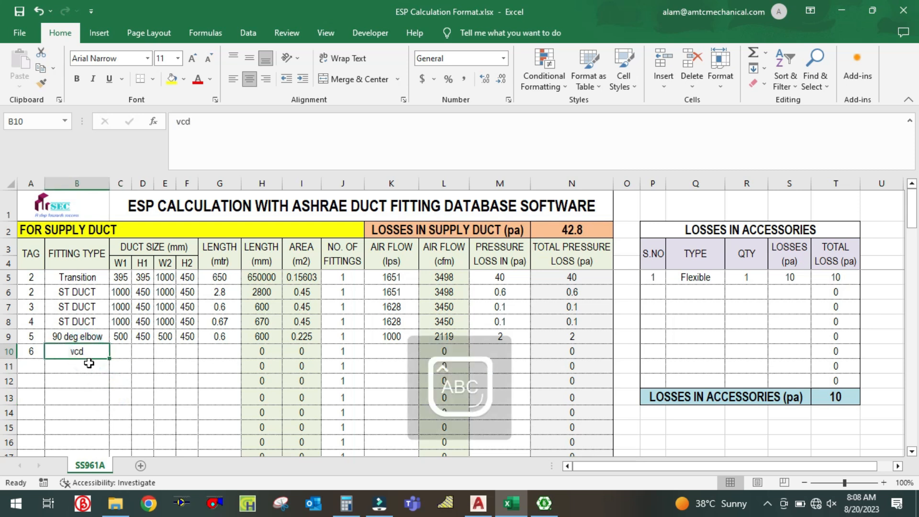
pyautogui.write('VCD')
pyautogui.click(101, 375)
# - Fill the tag 5 elbow's duct sizes, 500 x 450 and 500 x 450 mm, down to the tag 6 VCD row
pyautogui.click(127, 352)
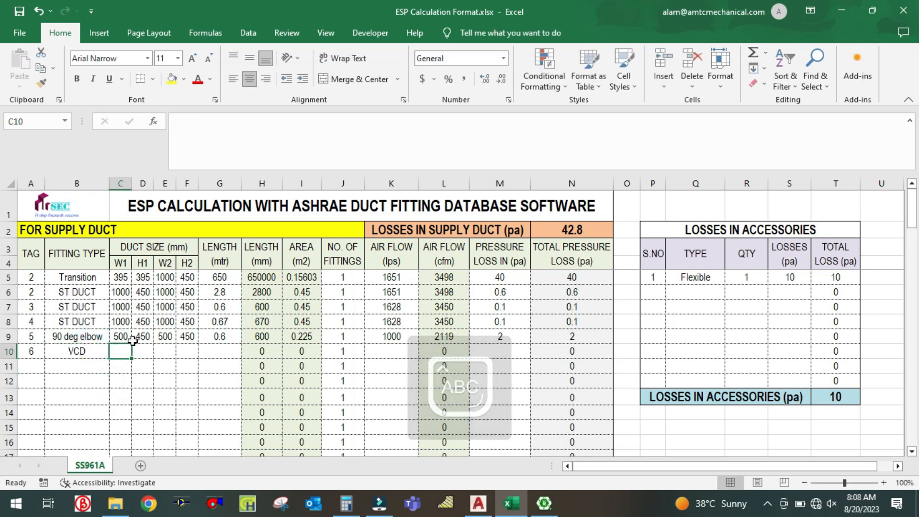
pyautogui.moveTo(122, 337); pyautogui.dragTo(187, 351)
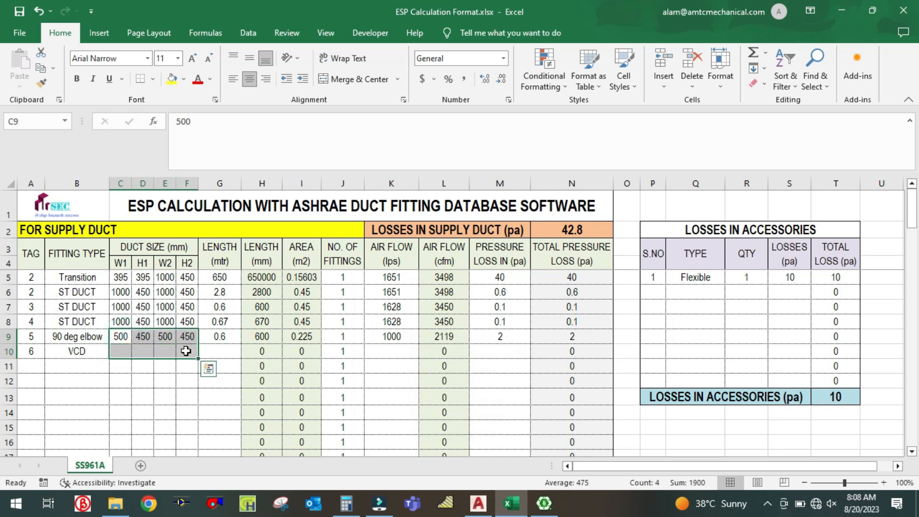
pyautogui.hotkey('ctrl', 'd')
# - Set the tag 6 VCD's length to 0.15 m in row 10
pyautogui.click(222, 351)
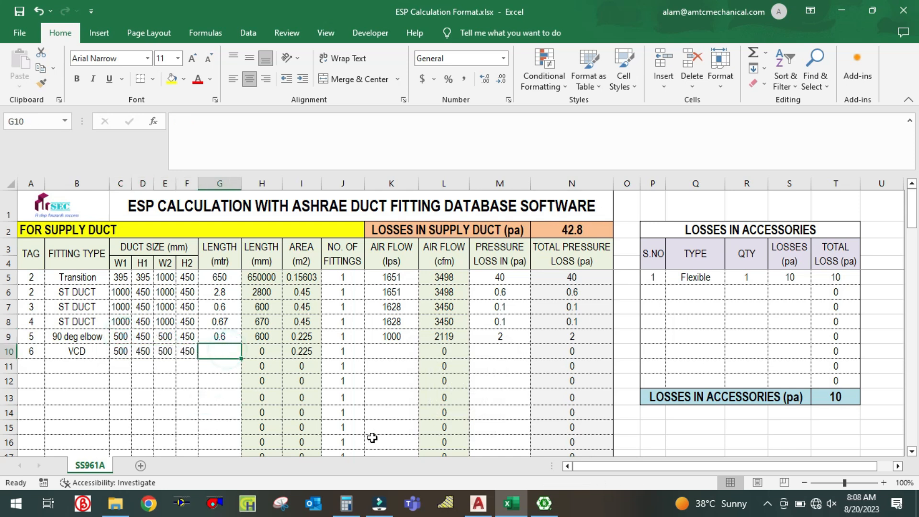
pyautogui.write('0.1')
pyautogui.click(375, 351)
pyautogui.click(219, 351)
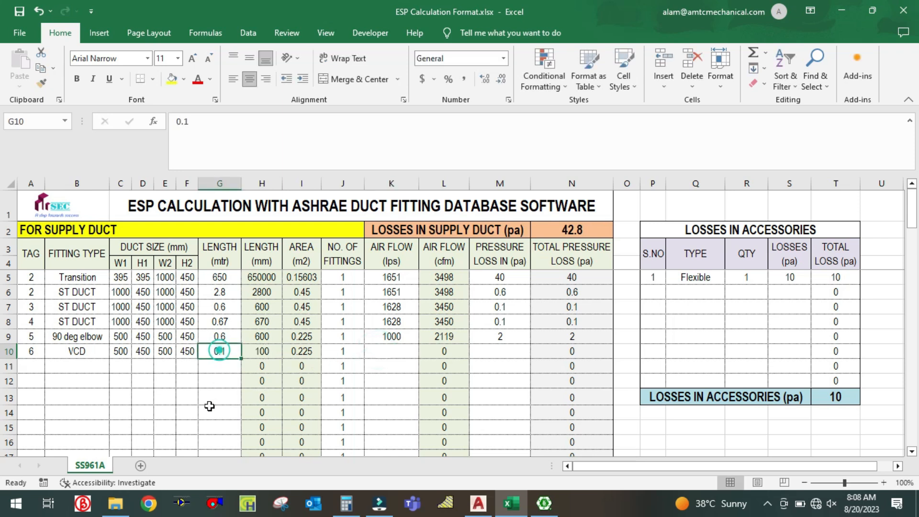
pyautogui.write('0.15')
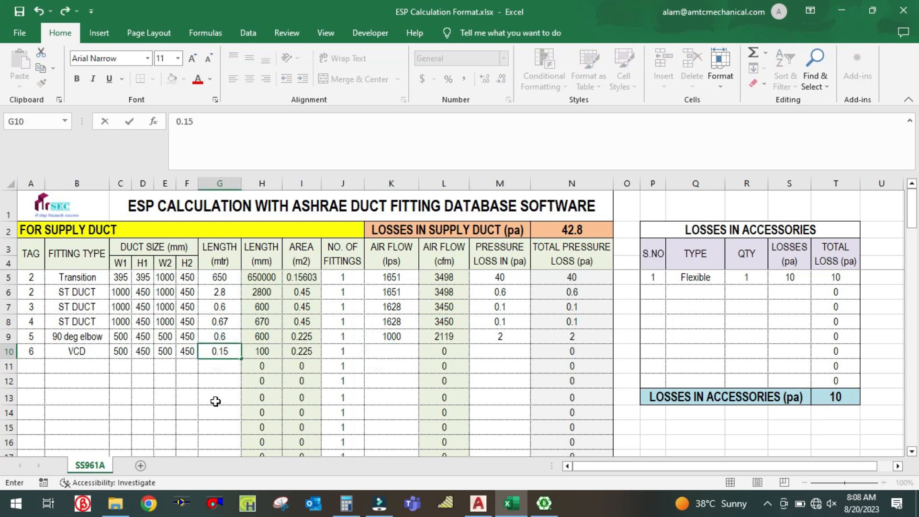
pyautogui.click(215, 401)
# - Fill the 1000 L/s air flow from the tag 5 elbow down to the tag 6 VCD
pyautogui.click(377, 356)
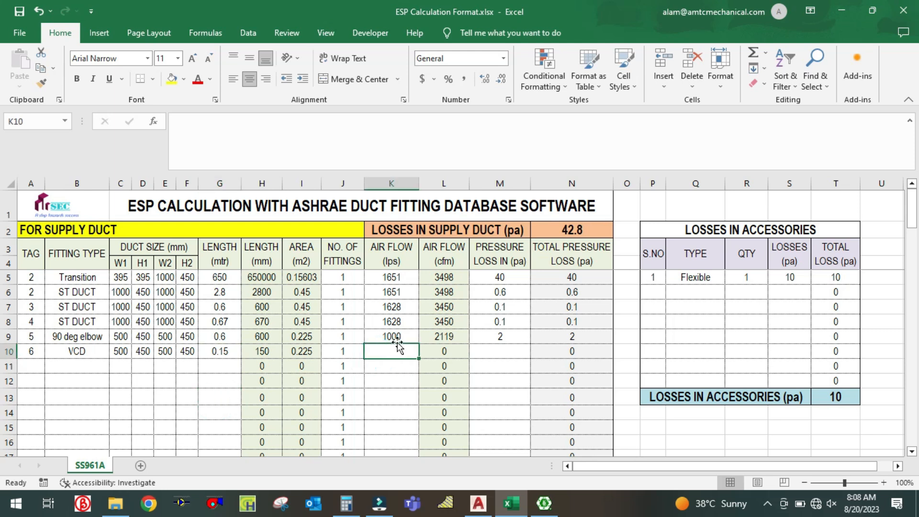
pyautogui.moveTo(396, 337); pyautogui.dragTo(398, 349)
pyautogui.hotkey('ctrl', 'd')
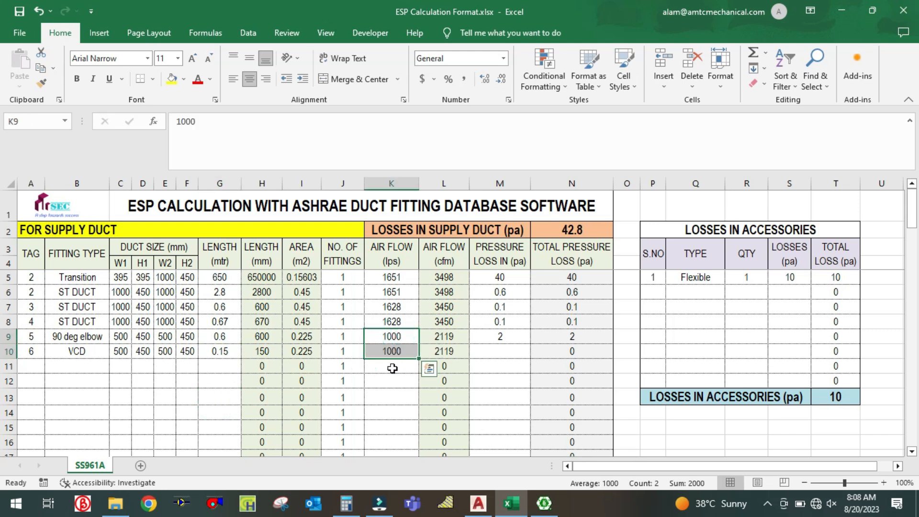
pyautogui.click(389, 365)
# - Select the tag 6 VCD's pressure loss cell, then switch to ASHRAE Duct Fitting Database and open the common rectangular butterfly damper
pyautogui.click(498, 350)
pyautogui.click(544, 511)
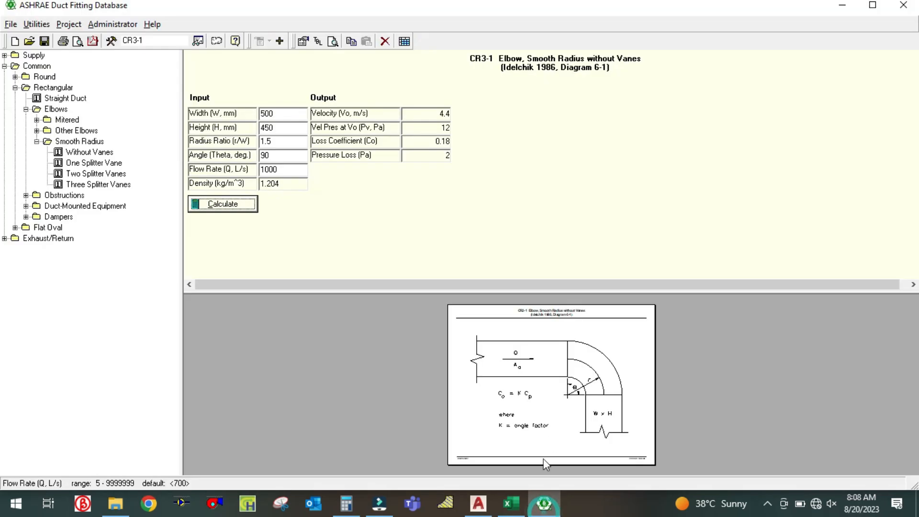
pyautogui.click(26, 217)
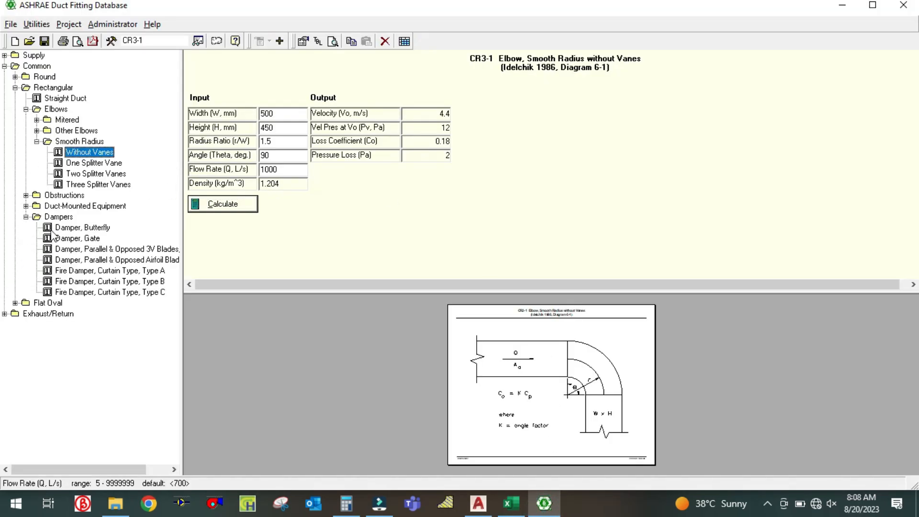
pyautogui.click(63, 227)
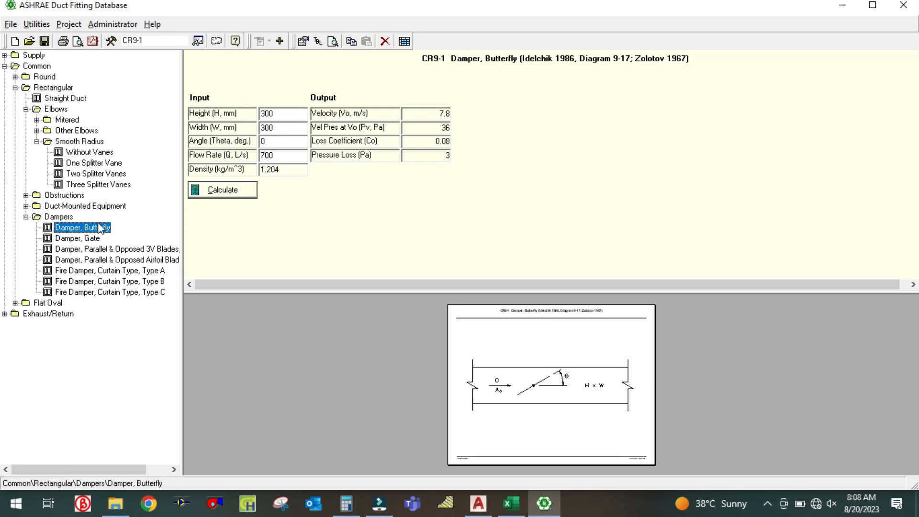
# - Calculate the butterfly damper's pressure loss with height 450 mm, width 500 mm, angle 0 degrees and flow rate 1000 L/s
pyautogui.click(277, 113)
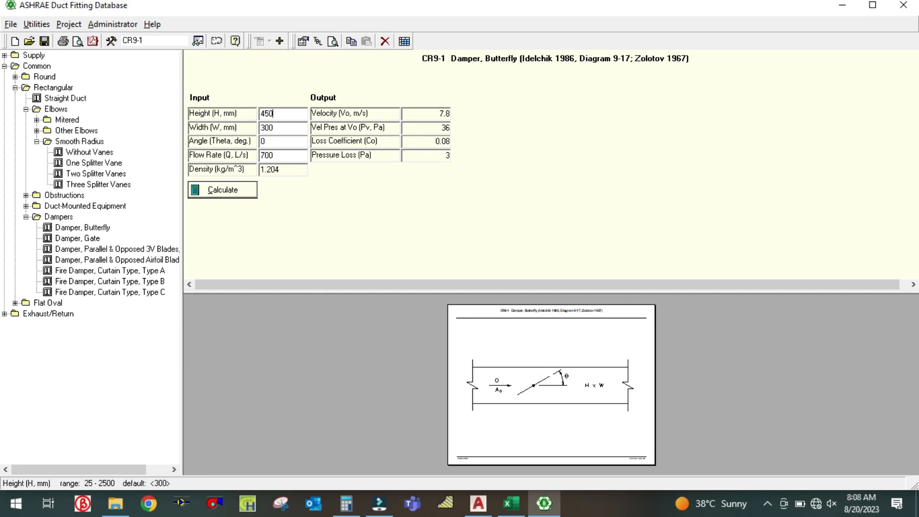
pyautogui.click(292, 127)
pyautogui.click(277, 143)
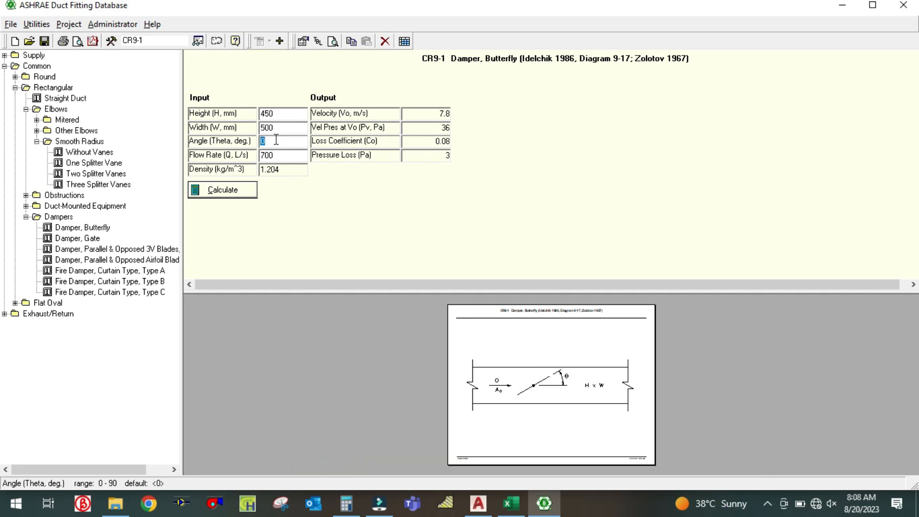
pyautogui.click(281, 153)
pyautogui.write('10')
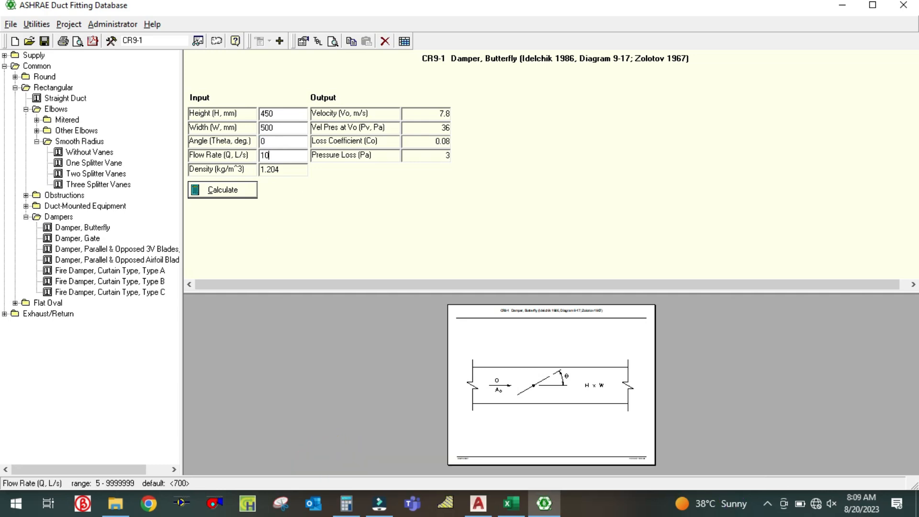
pyautogui.click(243, 194)
# - Switch to Excel and enter a pressure loss of 1 Pa for the tag 6 VCD in row 10
pyautogui.click(511, 503)
pyautogui.write('1')
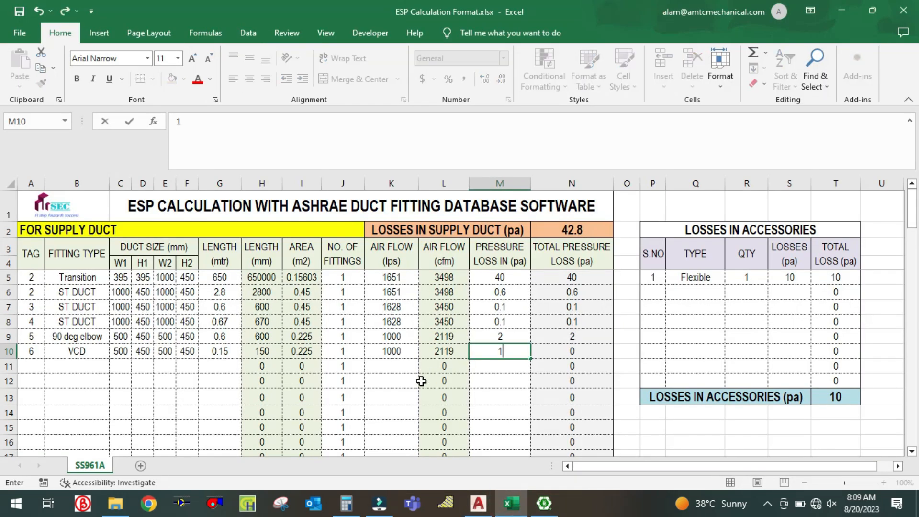
pyautogui.click(411, 380)
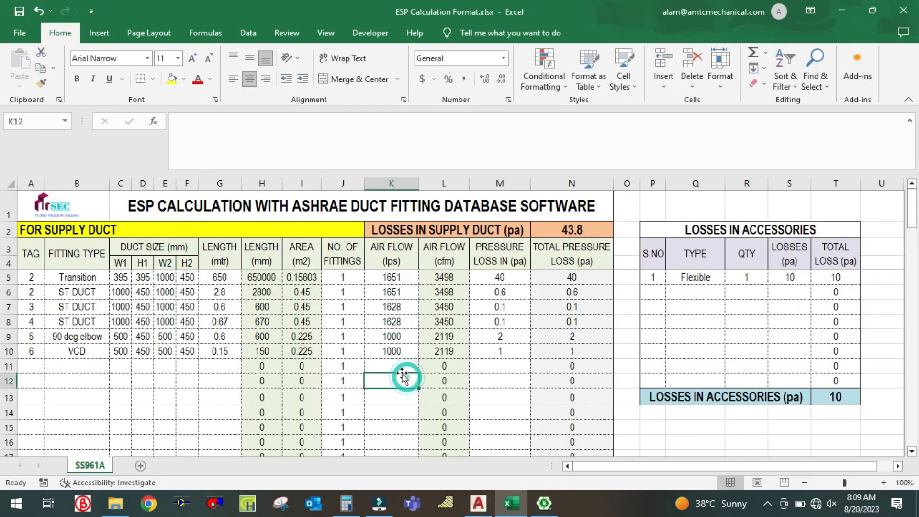
# - Enter tag 7 in row 11 of the supply duct table
pyautogui.click(28, 366)
pyautogui.write('7')
pyautogui.click(73, 398)
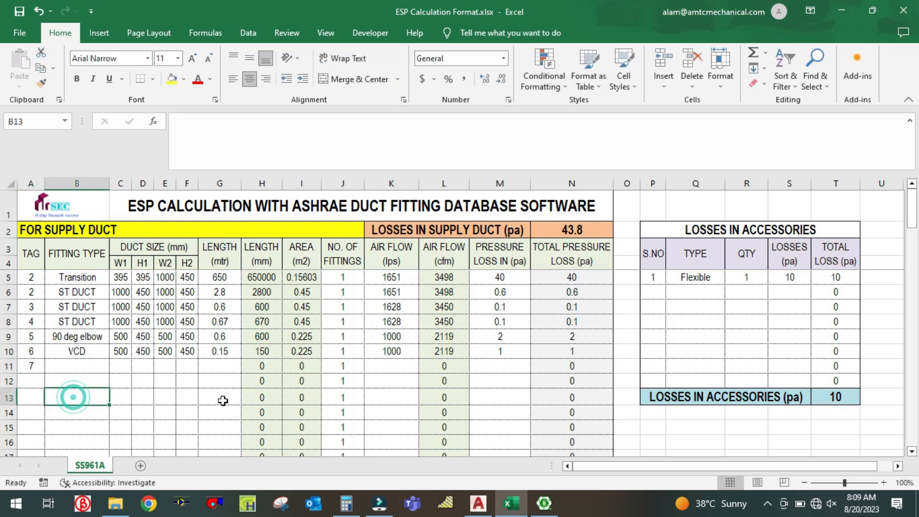
# - Switch to AutoCAD and measure the tag 7 duct's horizontal length from the tag 8 transition to the VCD-3 edge, without placing the dimension
pyautogui.click(478, 503)
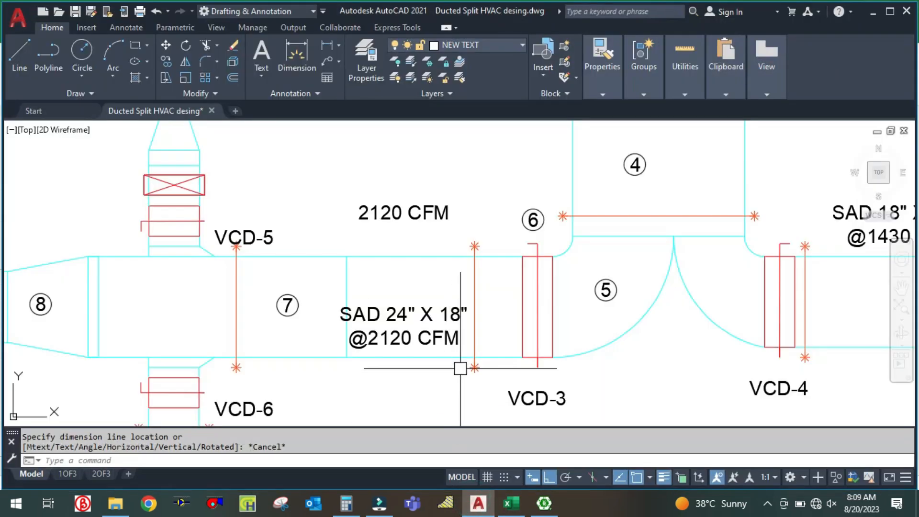
pyautogui.write('DLI')
pyautogui.press('Return')
pyautogui.click(89, 309)
pyautogui.click(522, 306)
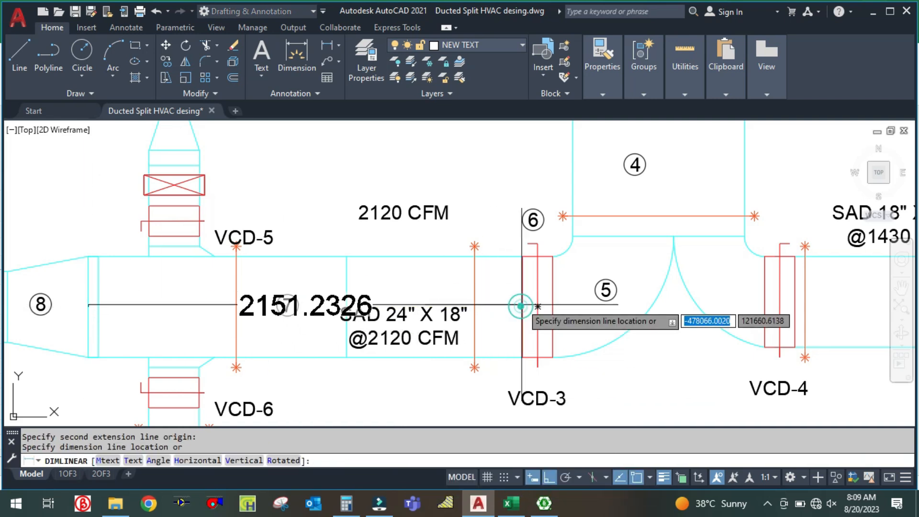
pyautogui.press('Escape')
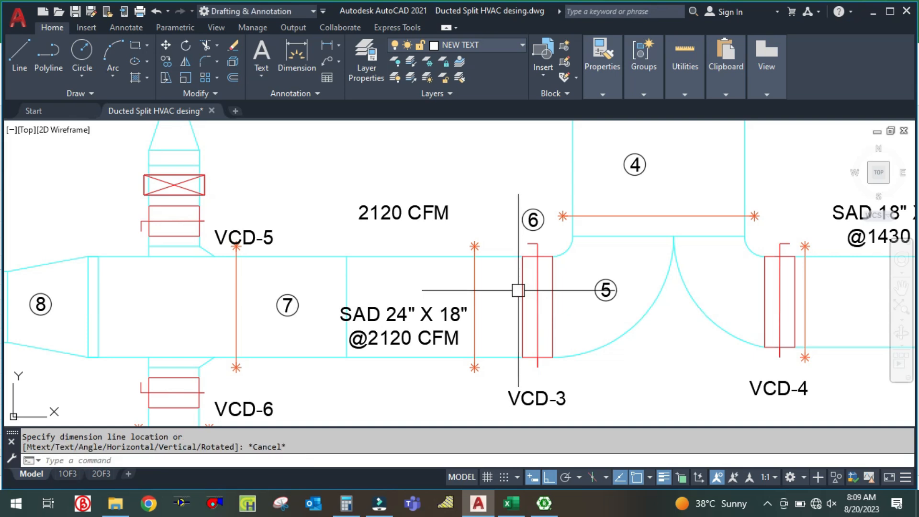
# - Use Calculator to convert the tag 7 duct's 24-inch width to millimetres as 24 × 25
pyautogui.scroll(-2, 518, 289)
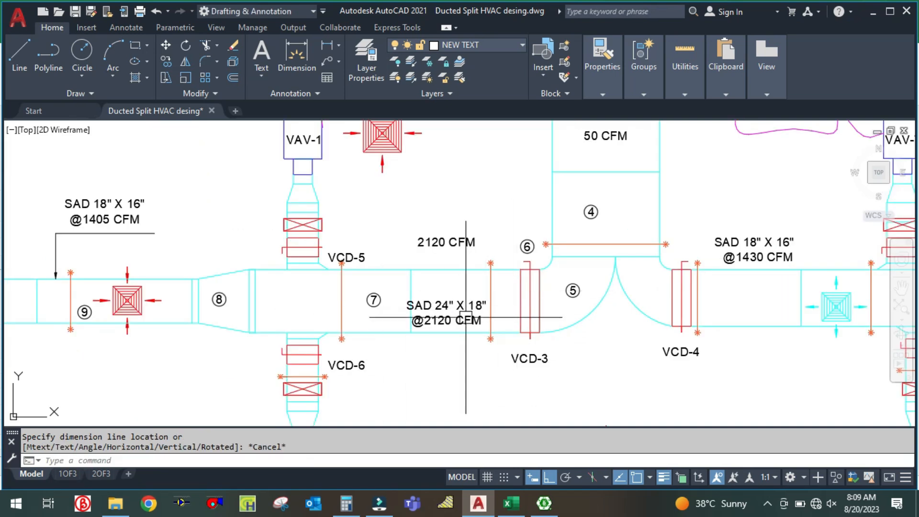
pyautogui.scroll(4, 468, 317)
pyautogui.click(346, 503)
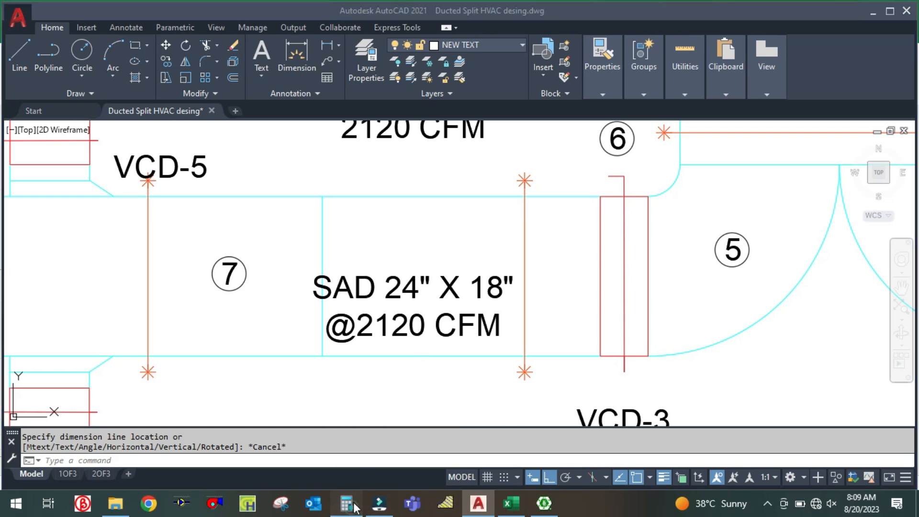
pyautogui.click(736, 226)
pyautogui.write('2')
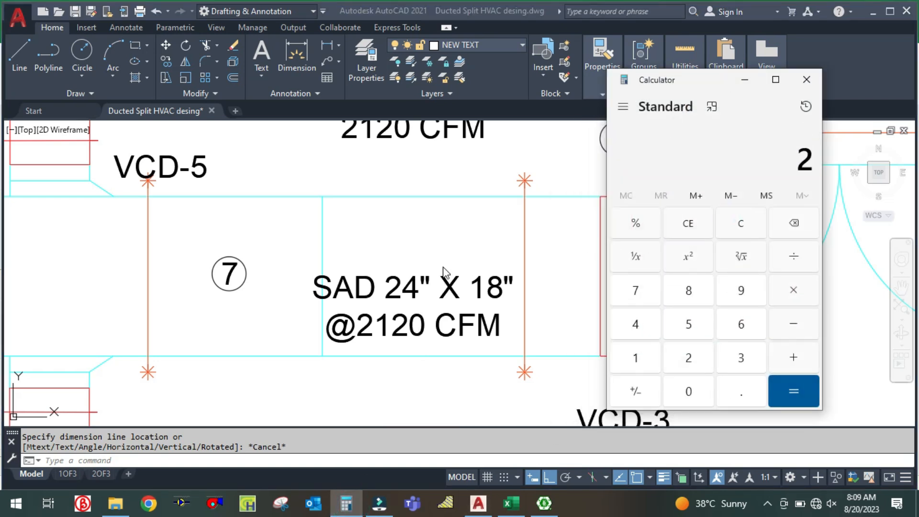
pyautogui.write('4 × 25')
pyautogui.press('Return')
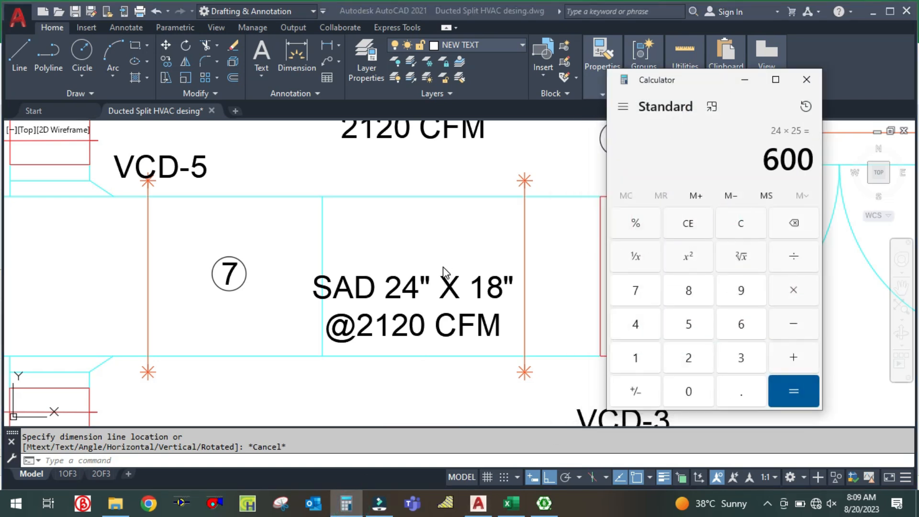
pyautogui.click(745, 82)
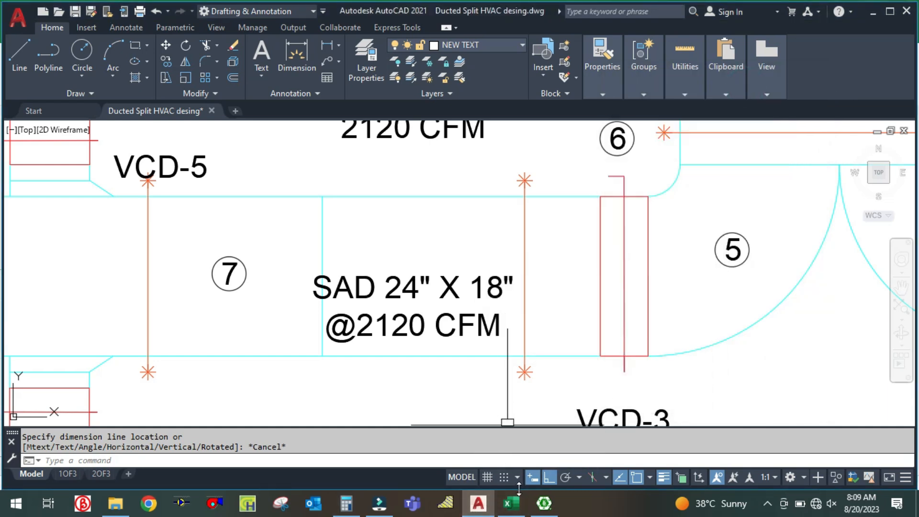
# - Switch to Excel and enter ST DUCT as the fitting type for tag 7 in row 11
pyautogui.click(511, 503)
pyautogui.click(103, 364)
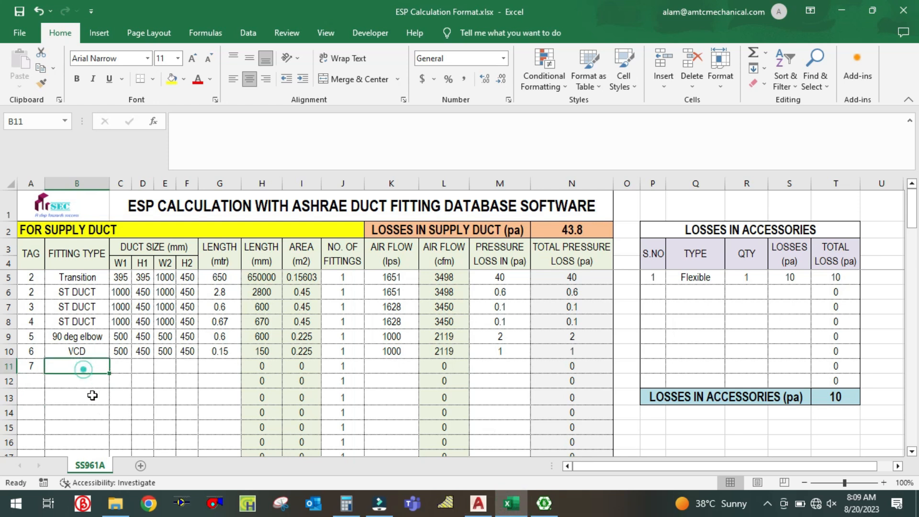
pyautogui.write('ST DUCT')
pyautogui.click(137, 406)
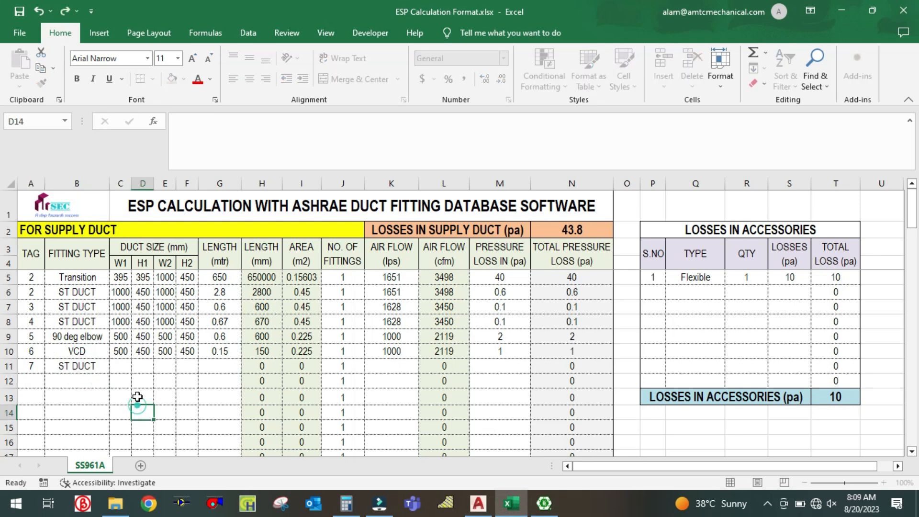
# - Enter the tag 7 duct sizes in row 11: W1 600, H1 450, W2 600 and H2 450 mm
pyautogui.click(126, 365)
pyautogui.write('600')
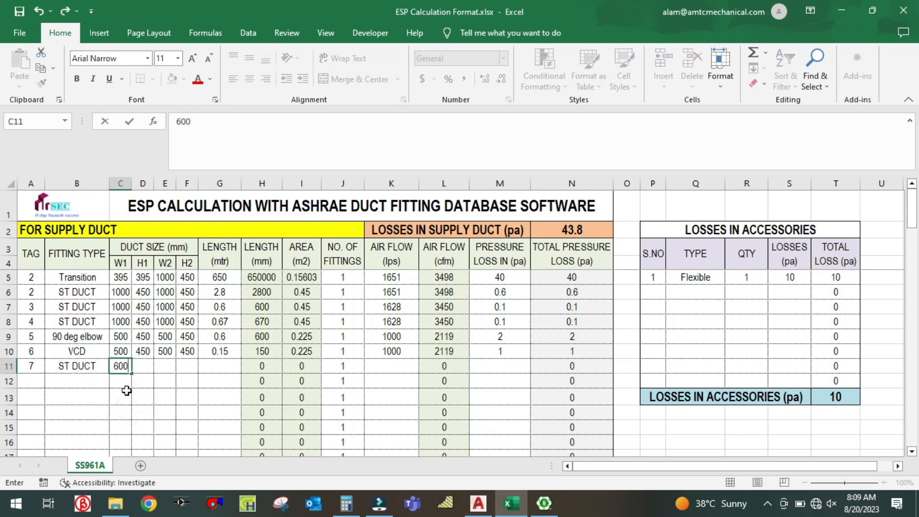
pyautogui.press('Tab')
pyautogui.write('450')
pyautogui.press('Tab')
pyautogui.write('600')
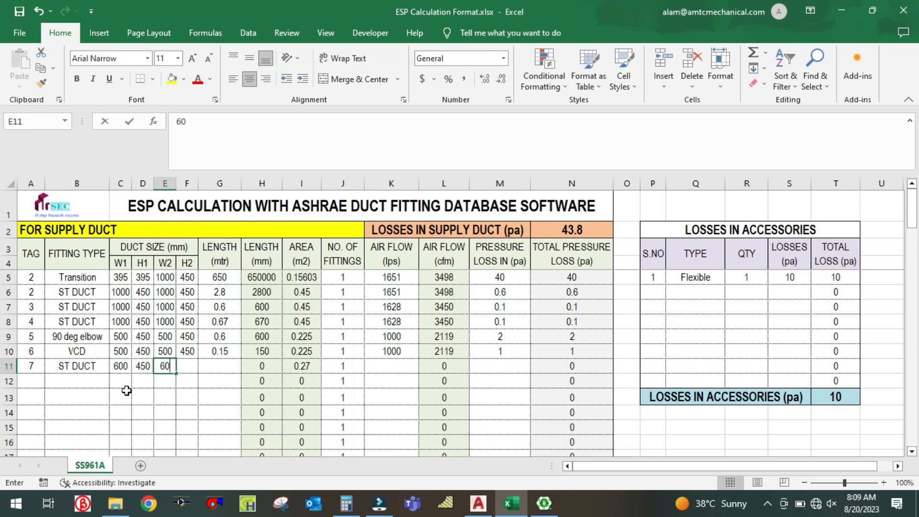
pyautogui.press('Tab')
pyautogui.write('450')
pyautogui.press('Tab')
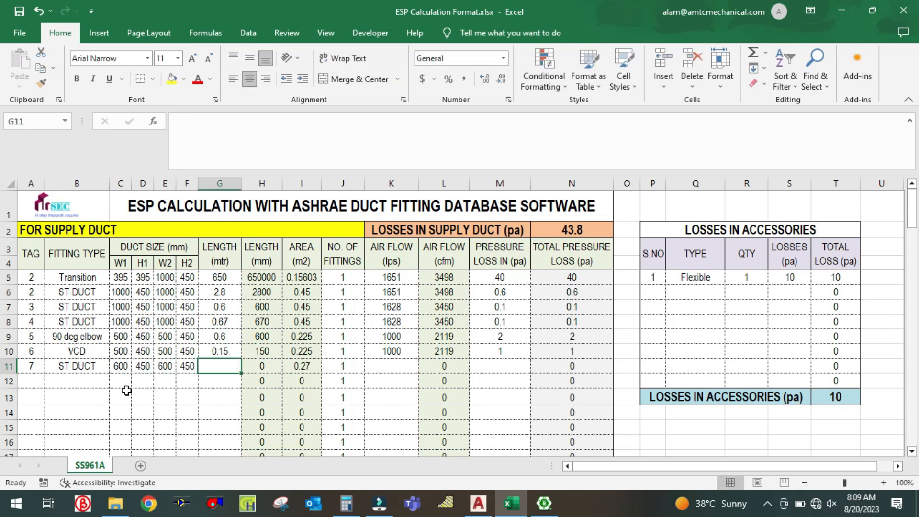
# - Enter a length of 2.1 m and an air flow of 1000 lps for tag 7 in row 11
pyautogui.write('1')
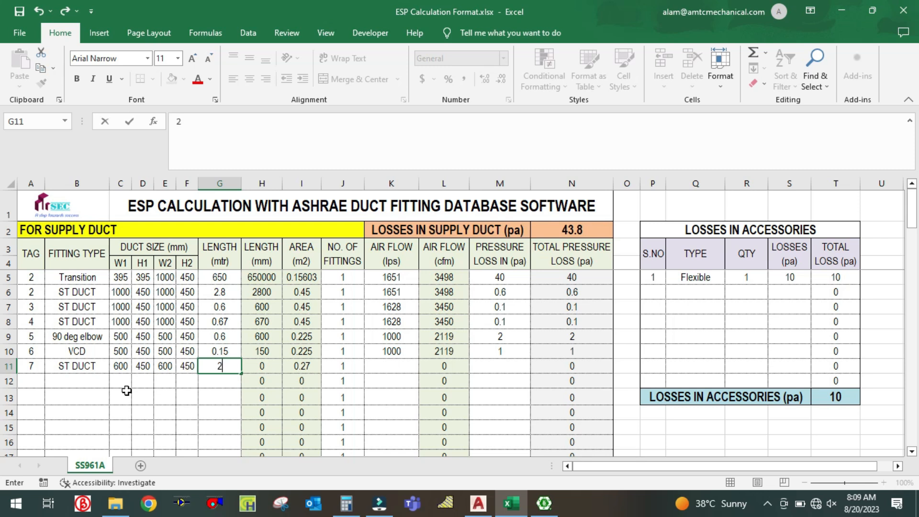
pyautogui.press('Tab')
pyautogui.press('Tab')
pyautogui.press('Tab')
pyautogui.press('Tab')
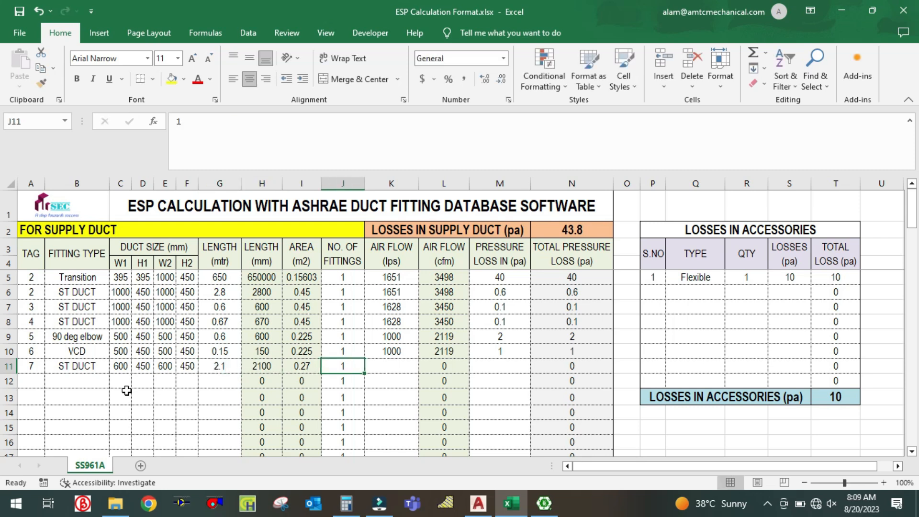
pyautogui.write('1000')
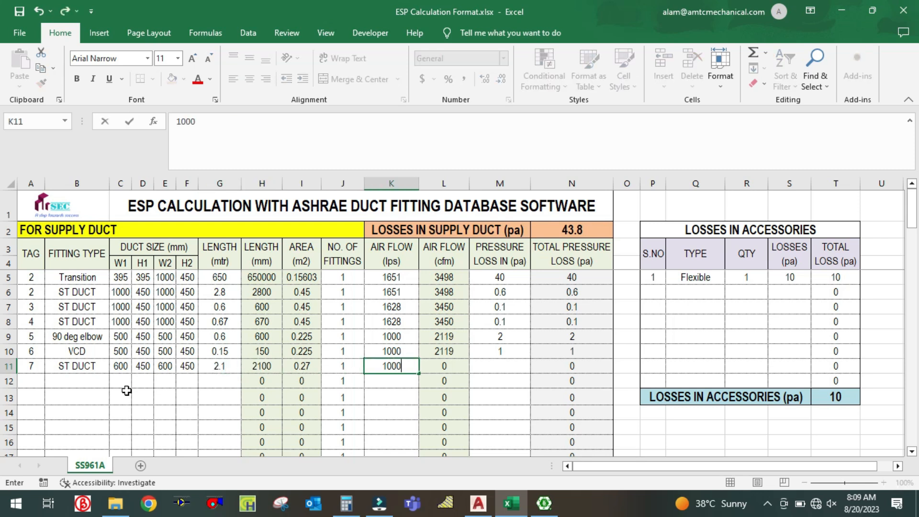
pyautogui.press('Tab')
pyautogui.press('Tab')
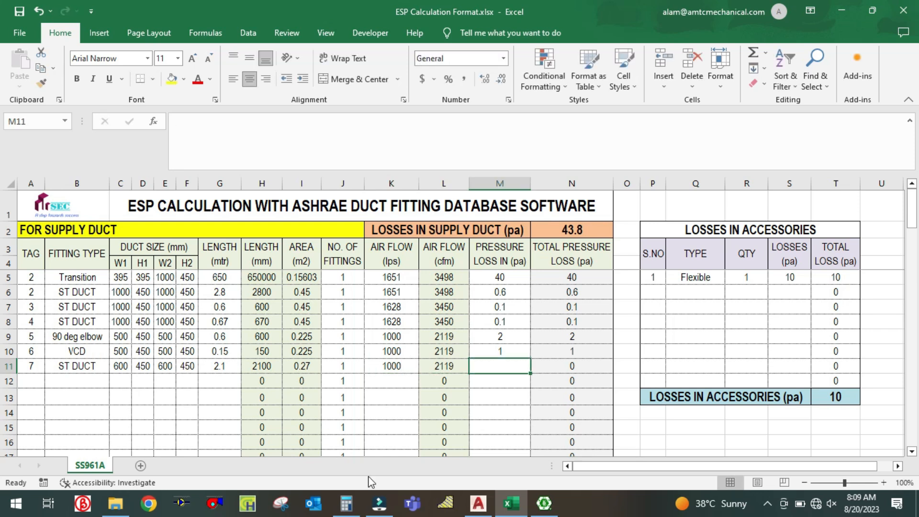
pyautogui.click(478, 503)
pyautogui.scroll(-5, 483, 358)
pyautogui.scroll(5, 280, 324)
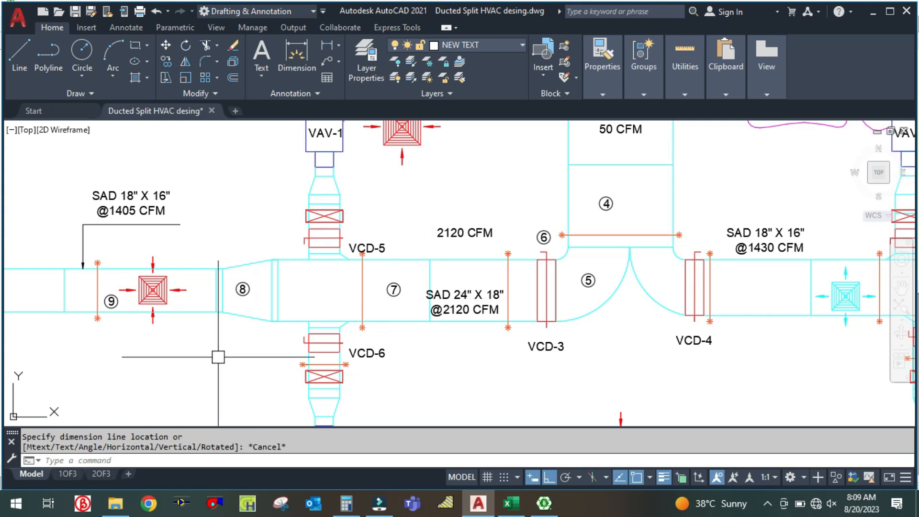
pyautogui.scroll(-5, 364, 307)
pyautogui.scroll(5, 435, 290)
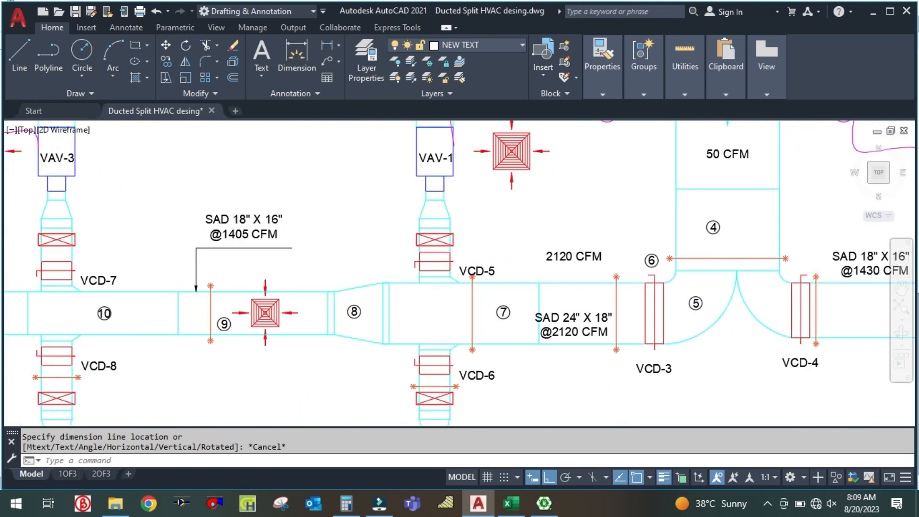
pyautogui.scroll(2, 406, 335)
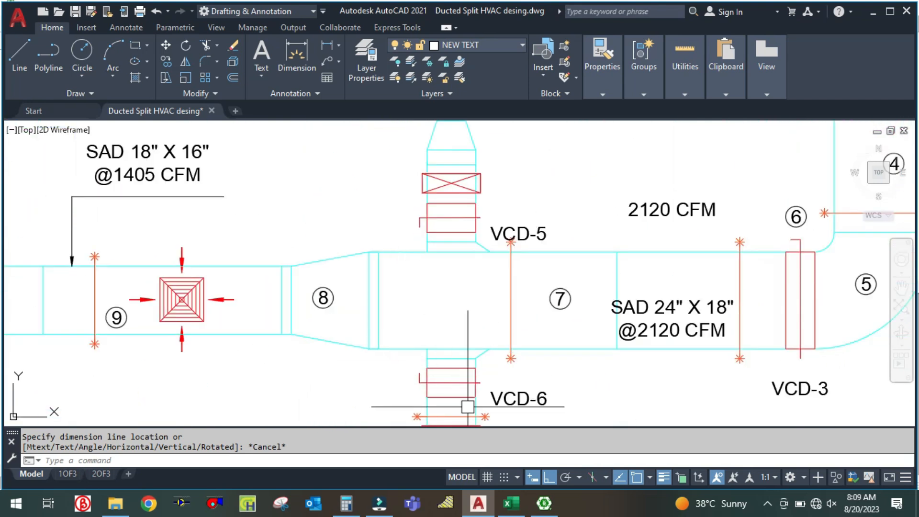
# - Switch to ASHRAE Duct Fitting Database and calculate the rectangular straight duct's pressure loss with height 450 mm, width 600 mm, length 2.1 m and flow rate 1000 L/s
pyautogui.click(543, 511)
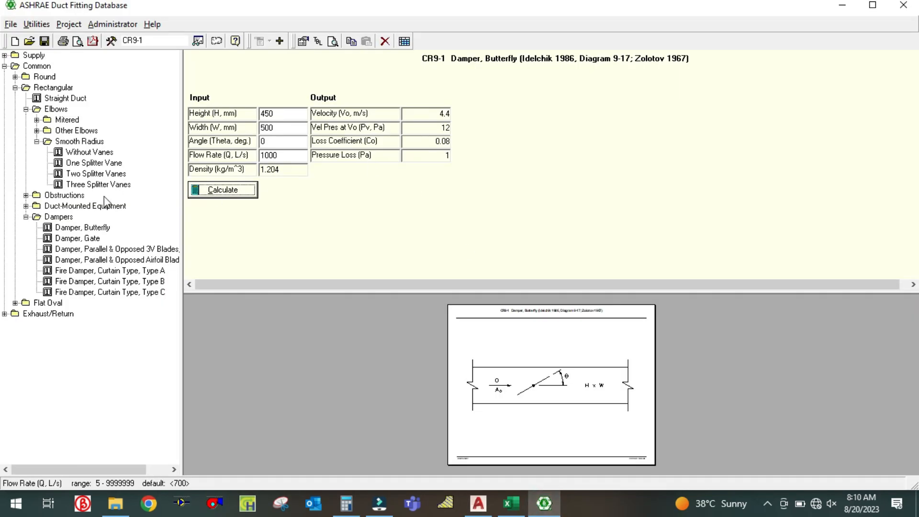
pyautogui.click(56, 98)
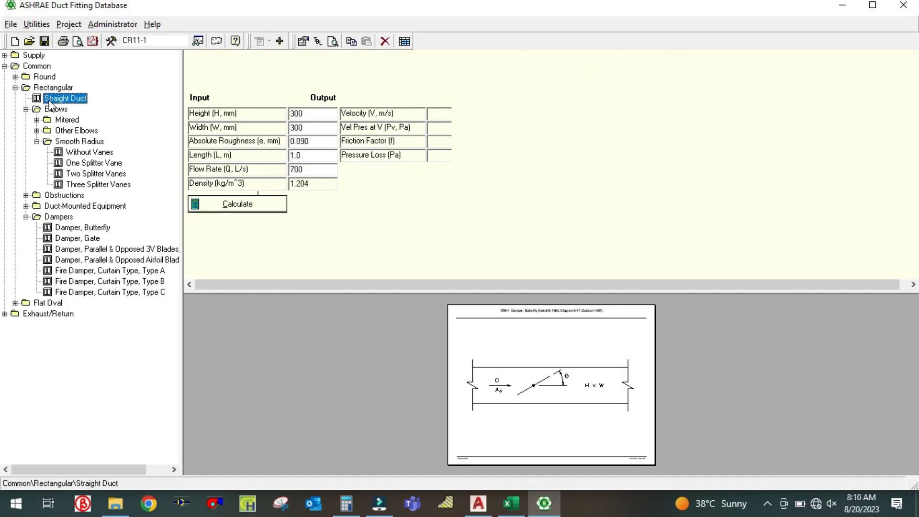
pyautogui.click(310, 113)
pyautogui.write('45')
pyautogui.click(320, 129)
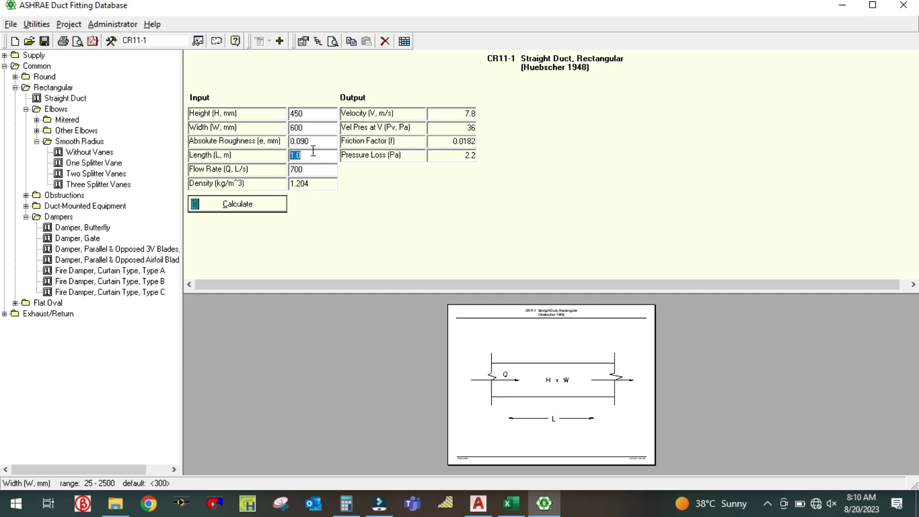
pyautogui.click(333, 169)
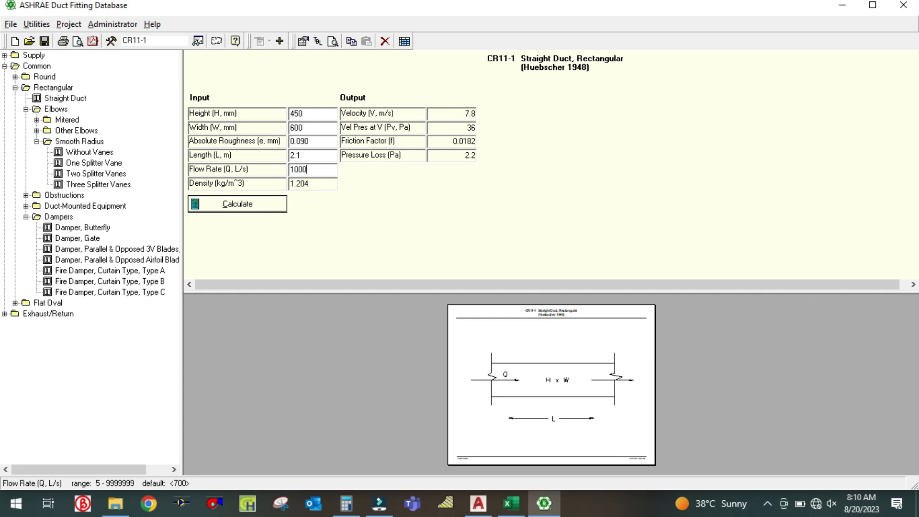
pyautogui.click(247, 205)
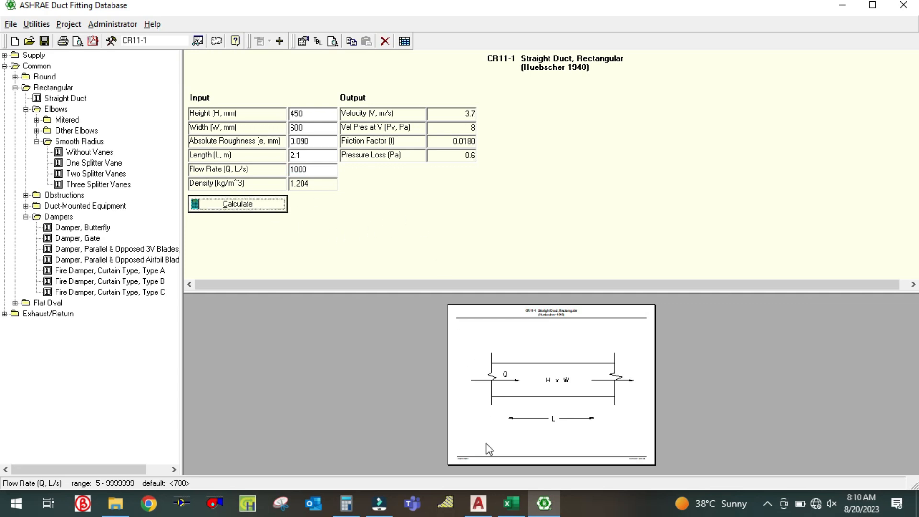
# - Switch to Excel and enter a pressure loss of 0.6 Pa for tag 7 in row 11
pyautogui.click(511, 503)
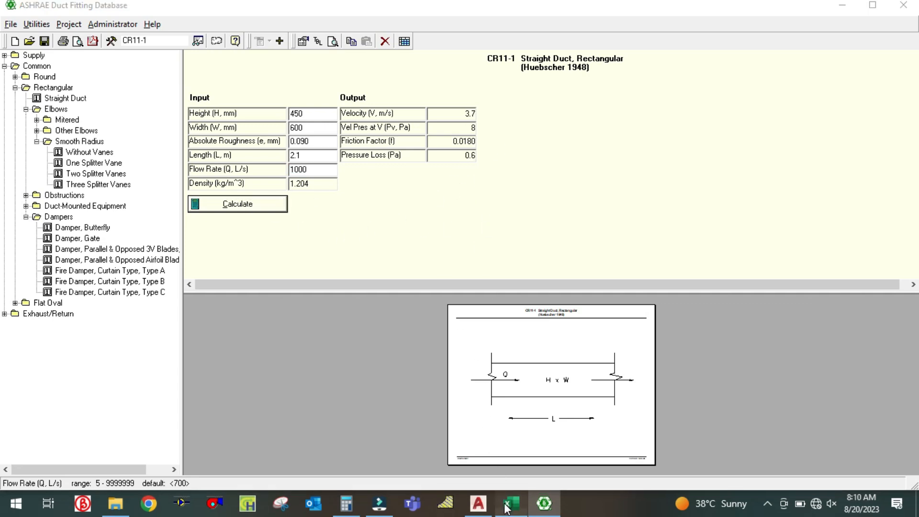
pyautogui.write('0.6')
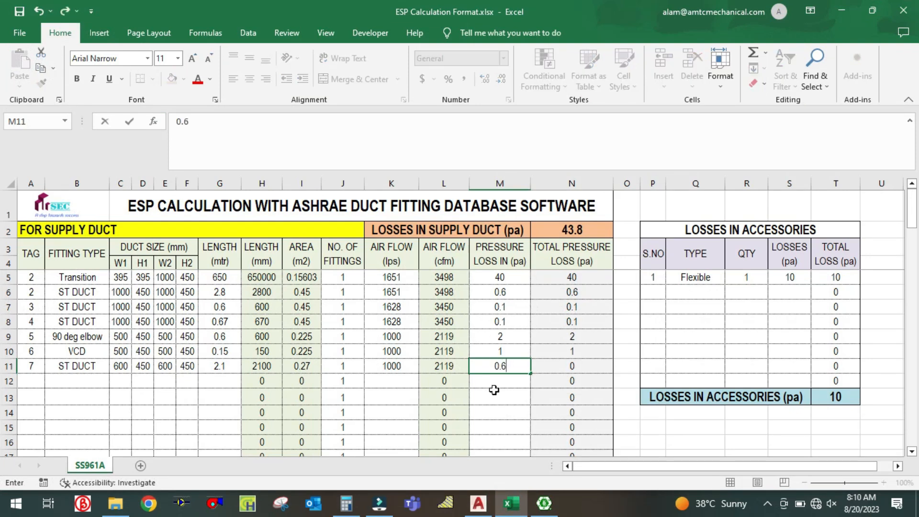
pyautogui.click(494, 387)
# - Enter tag 8 in row 12 of the supply duct table
pyautogui.click(34, 382)
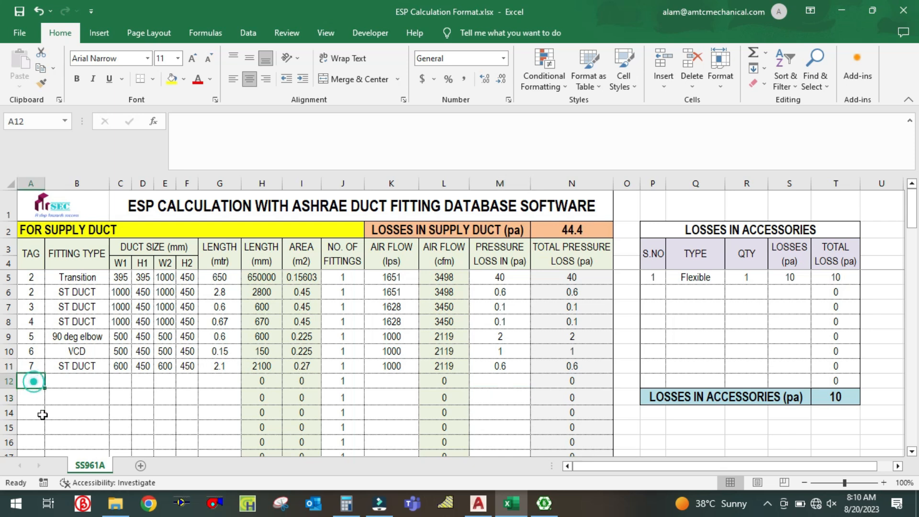
pyautogui.write('8')
pyautogui.click(122, 395)
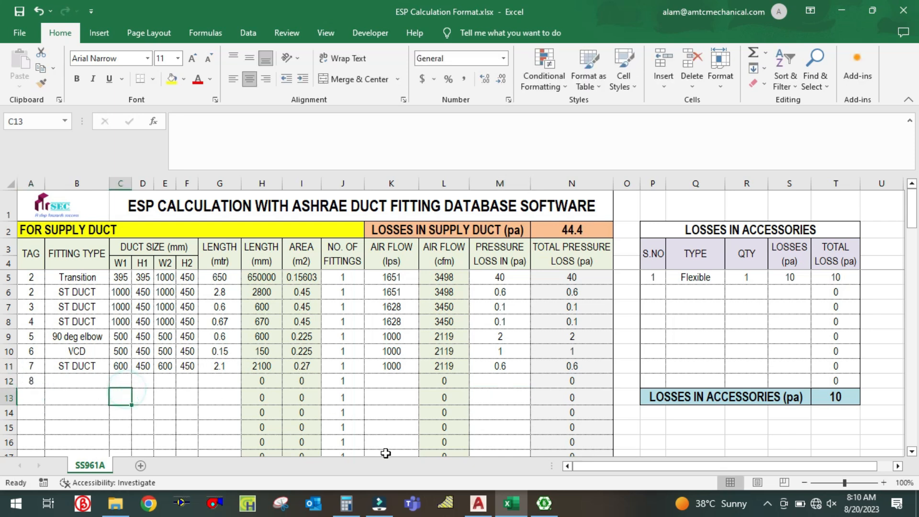
# - Switch to AutoCAD and examine the type of the tag 8 fitting between the tag 7 and tag 9 ducts
pyautogui.click(479, 503)
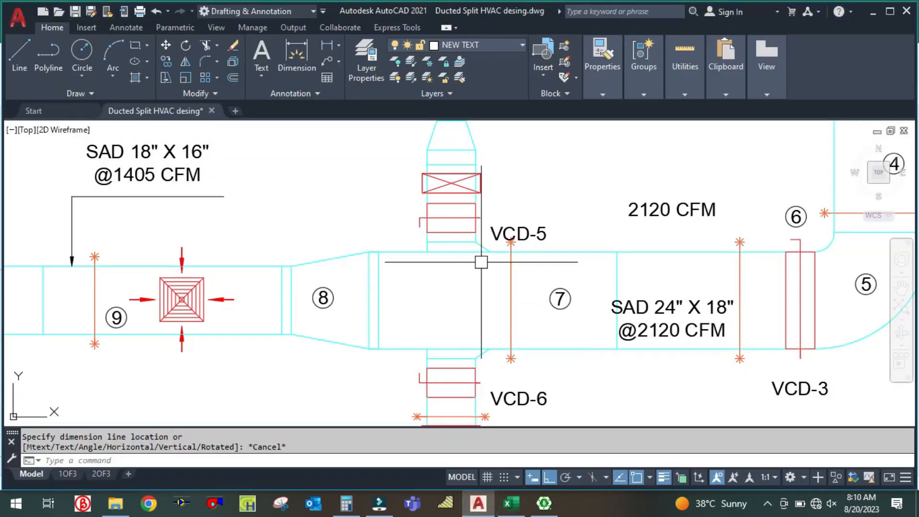
pyautogui.scroll(-2, 481, 262)
pyautogui.scroll(2, 330, 311)
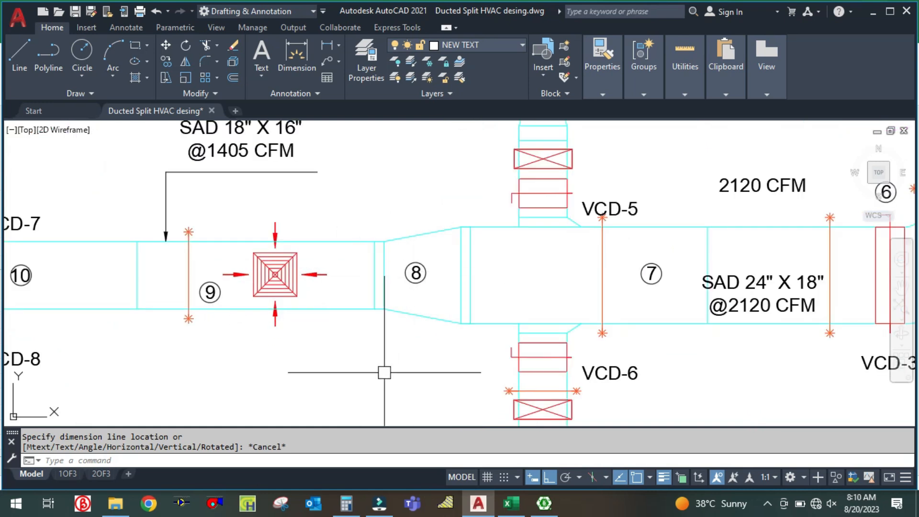
pyautogui.click(516, 504)
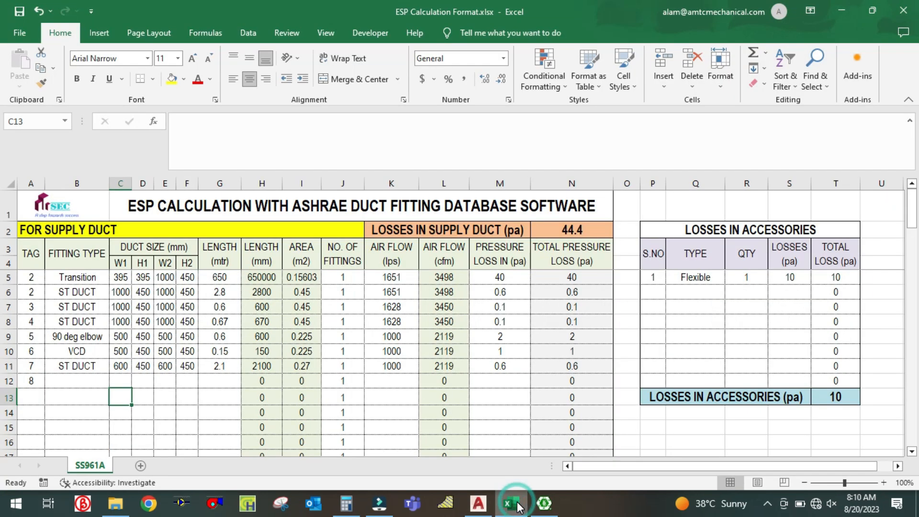
pyautogui.click(517, 506)
pyautogui.click(517, 507)
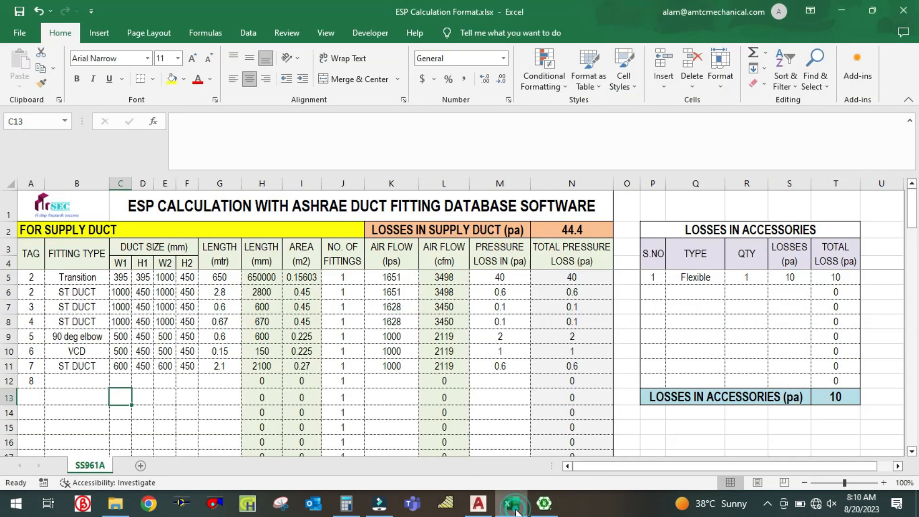
pyautogui.click(471, 508)
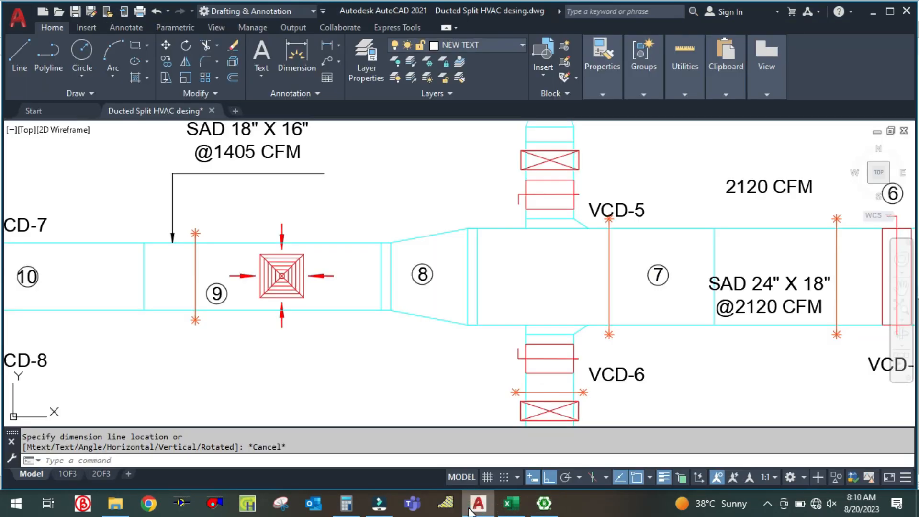
# - Switch to Excel and enter REDUCER as the fitting type for tag 8 in row 12
pyautogui.click(511, 508)
pyautogui.click(75, 382)
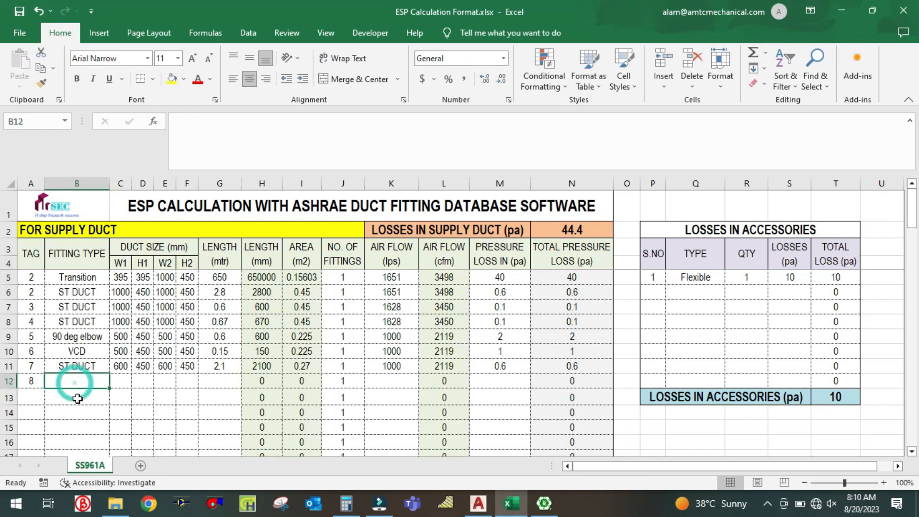
pyautogui.write('REDUCET')
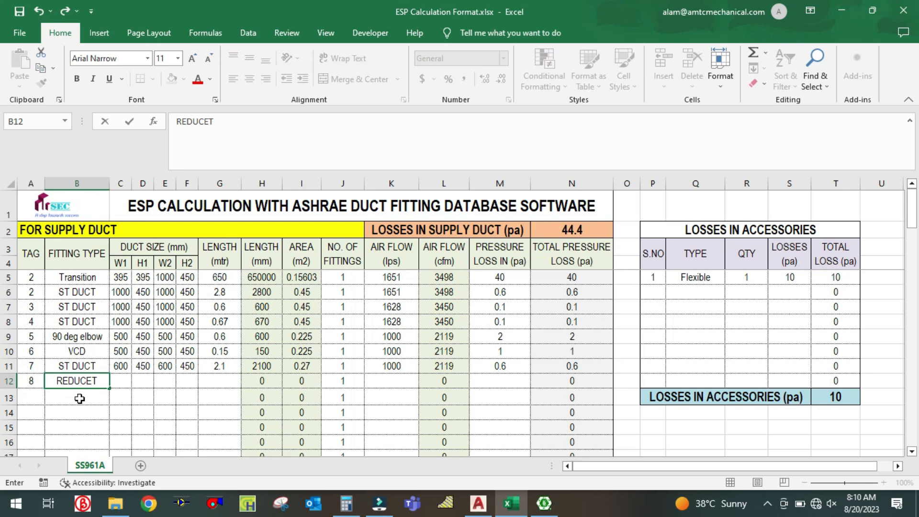
pyautogui.press('BackSpace')
pyautogui.write('R')
pyautogui.click(122, 384)
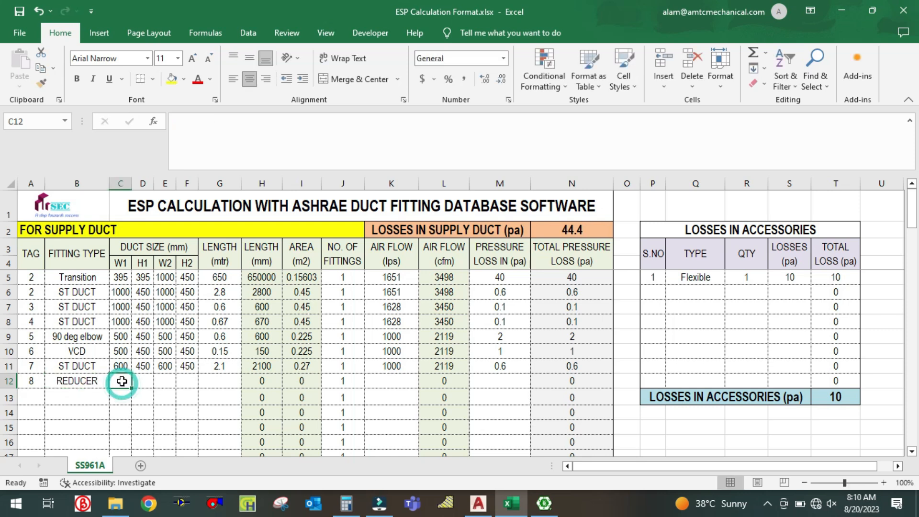
# - Fill tag 7's W1 of 600 and H1 of 450 mm down into row 12 for the tag 8 reducer
pyautogui.moveTo(122, 368); pyautogui.dragTo(149, 393)
pyautogui.hotkey('ctrl', 'd')
pyautogui.click(164, 381)
# - Switch to AutoCAD, check the duct size label after the tag 8 reducer, and clear the calculator
pyautogui.click(478, 504)
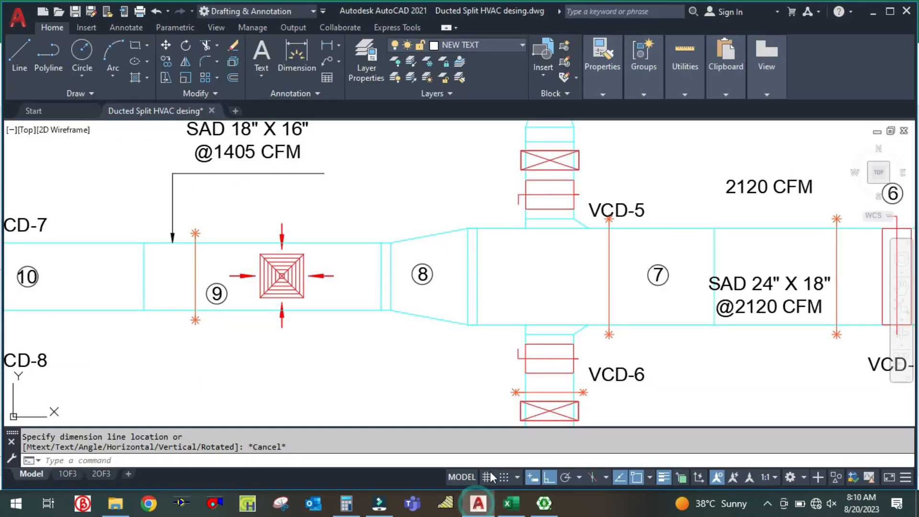
pyautogui.scroll(-4, 324, 316)
pyautogui.scroll(3, 324, 317)
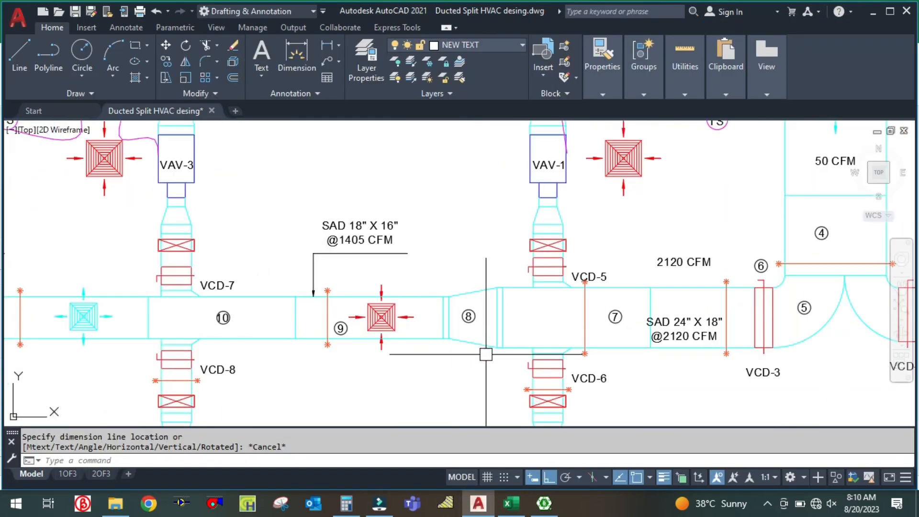
pyautogui.scroll(2, 484, 353)
pyautogui.click(346, 503)
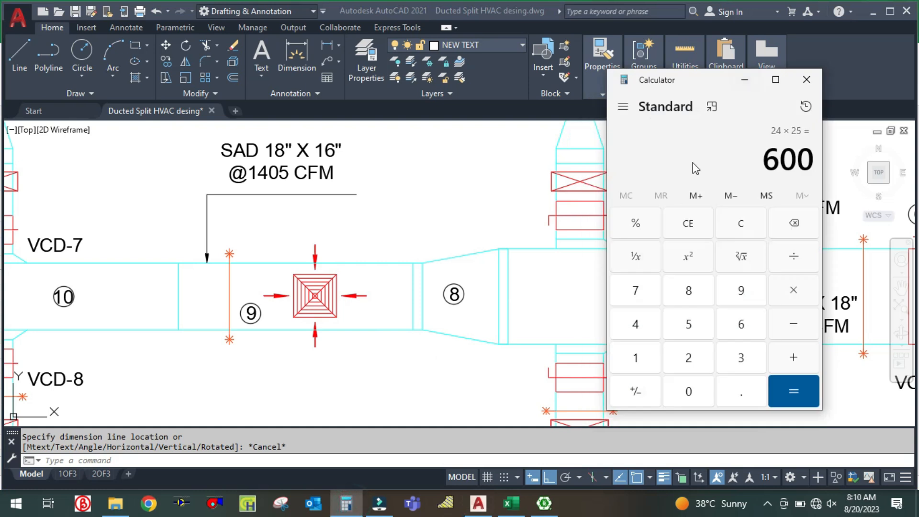
pyautogui.click(743, 226)
pyautogui.click(745, 79)
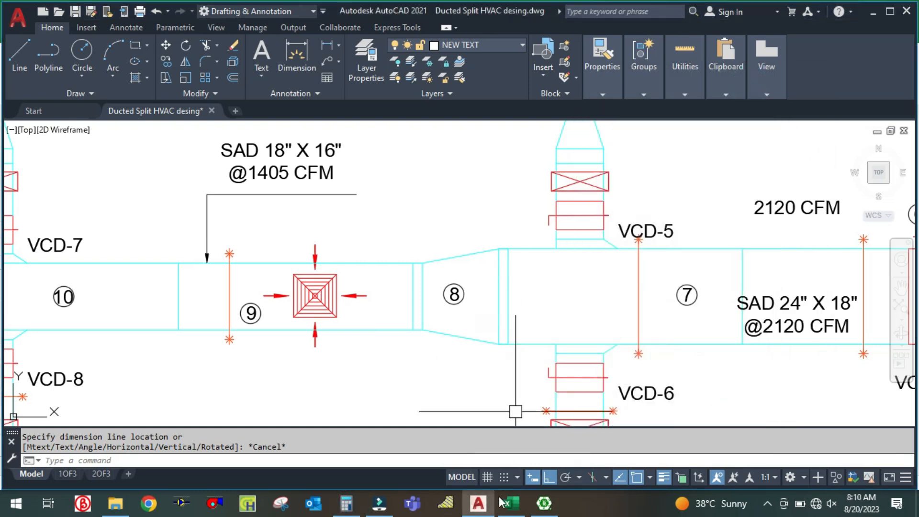
# - Switch to Excel and enter W2 of 450 and H2 of 400 mm for the tag 8 reducer in row 12
pyautogui.click(513, 504)
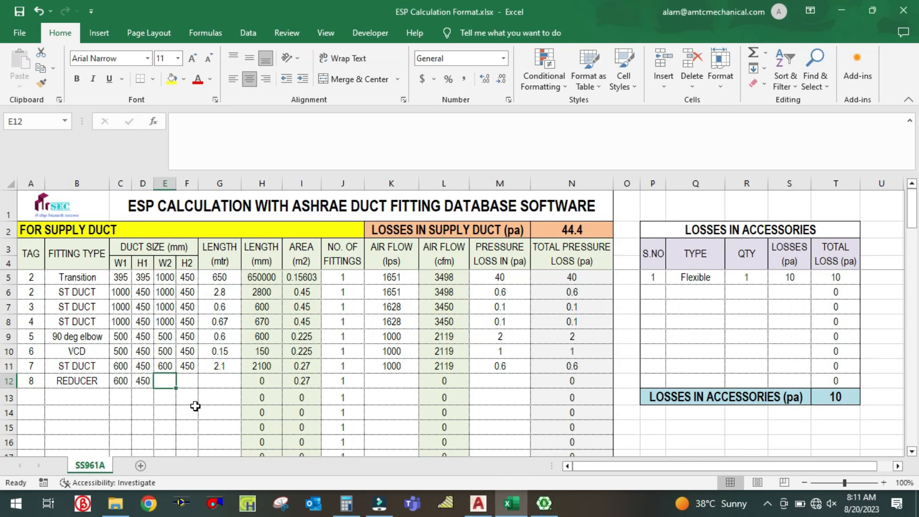
pyautogui.write('450')
pyautogui.press('Tab')
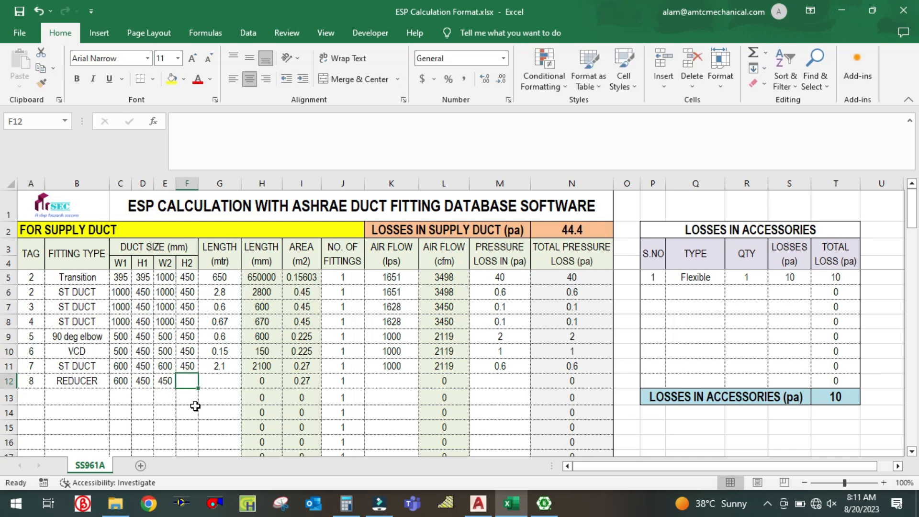
pyautogui.write('6')
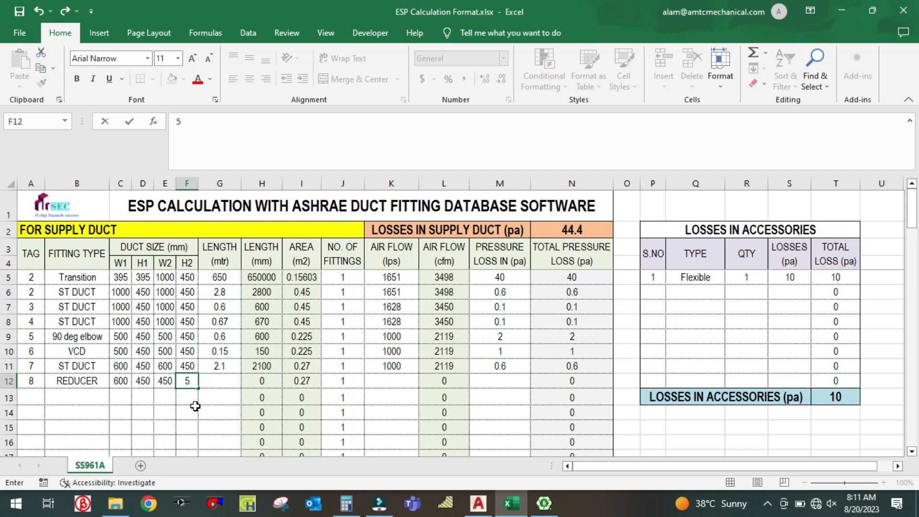
pyautogui.write('400')
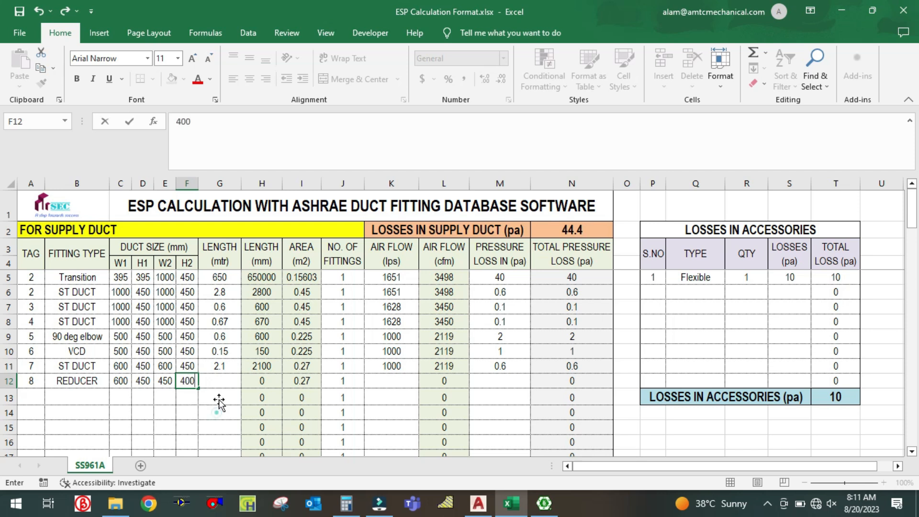
pyautogui.click(219, 375)
# - Switch to AutoCAD and measure the length of the tag 8 reducer with a linear dimension, without placing it
pyautogui.click(478, 503)
pyautogui.write('DIMLI')
pyautogui.press('Return')
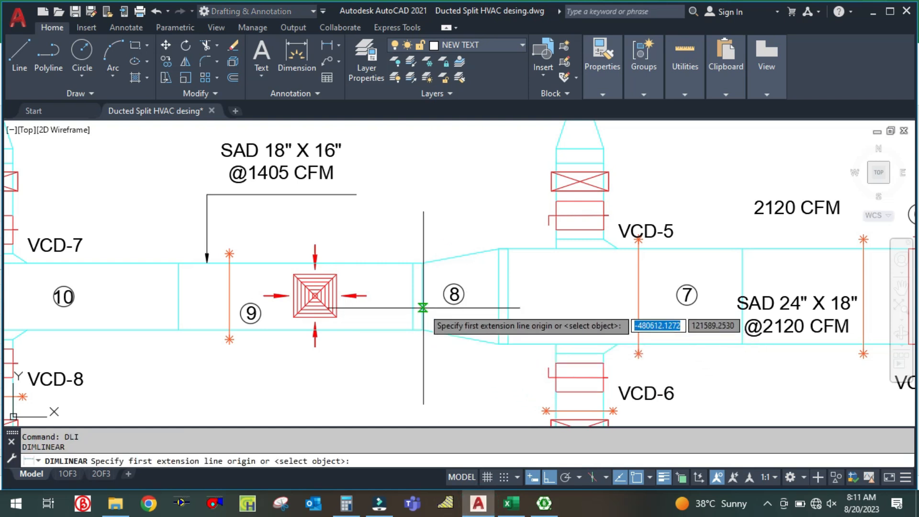
pyautogui.click(421, 298)
pyautogui.click(508, 297)
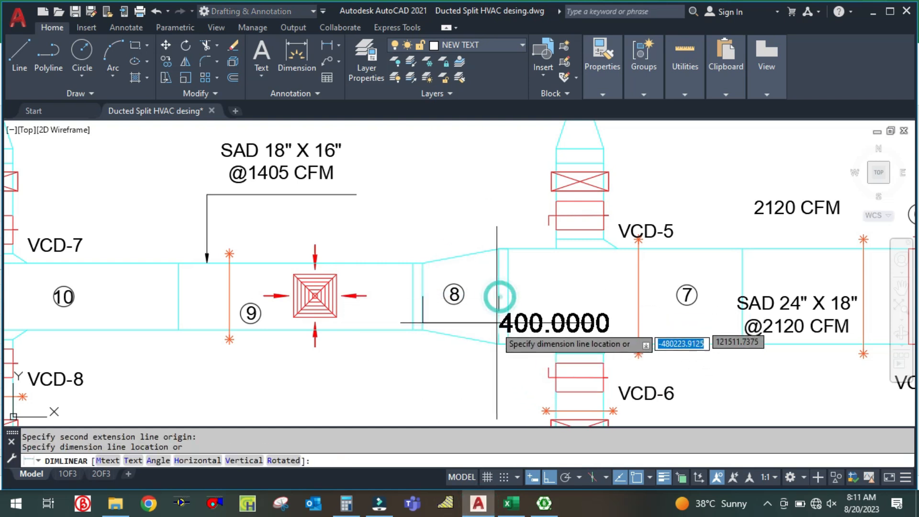
pyautogui.press('Escape')
# - Switch to Excel and enter a length of 0.45 m for the tag 8 reducer in row 12
pyautogui.click(511, 503)
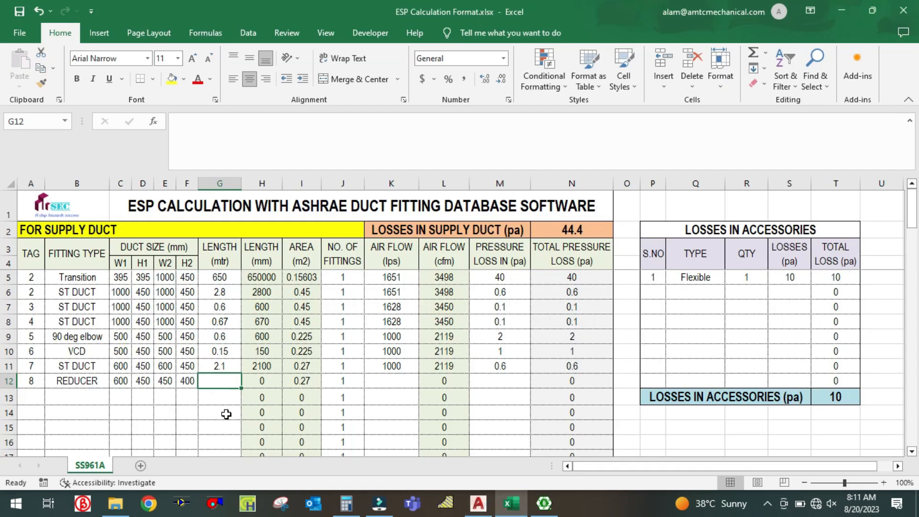
pyautogui.write('0.45')
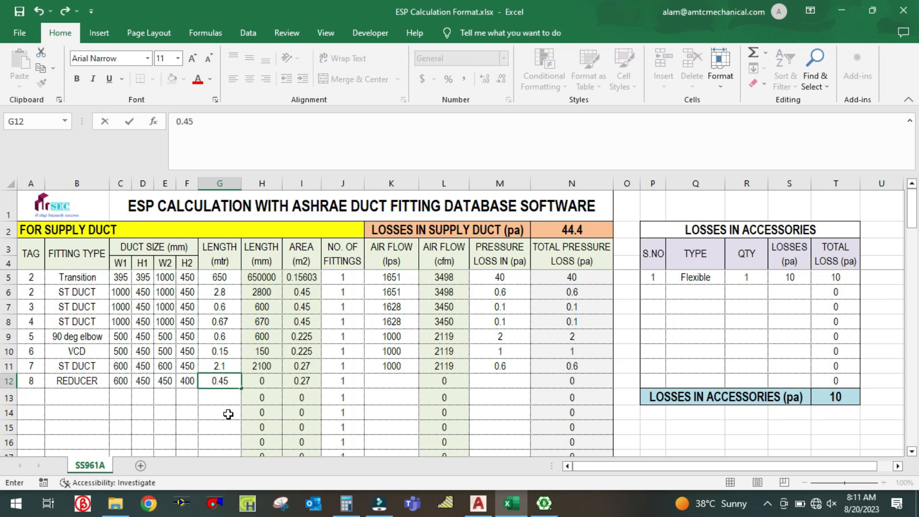
pyautogui.click(226, 413)
pyautogui.click(379, 380)
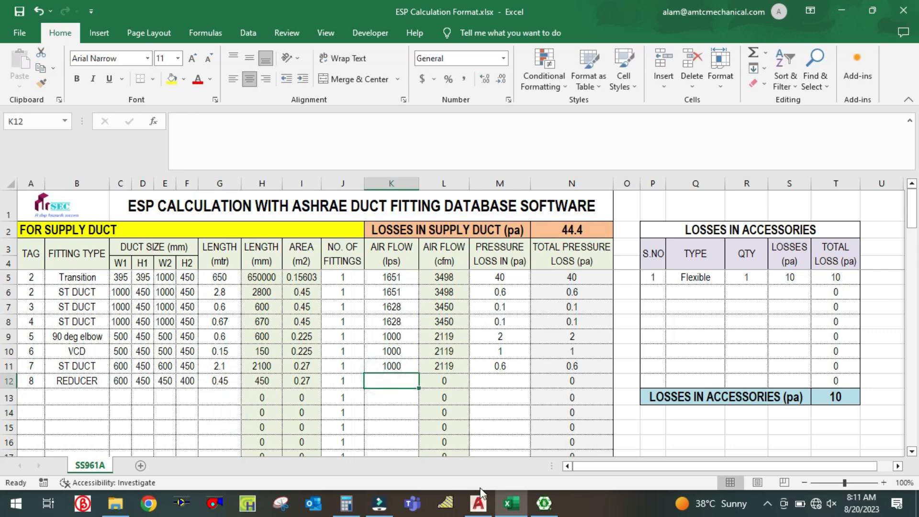
# - Look up the airflow label of the tag 9 duct in AutoCAD and convert it to lps in Calculator as 1405 ÷ 2.119
pyautogui.click(504, 502)
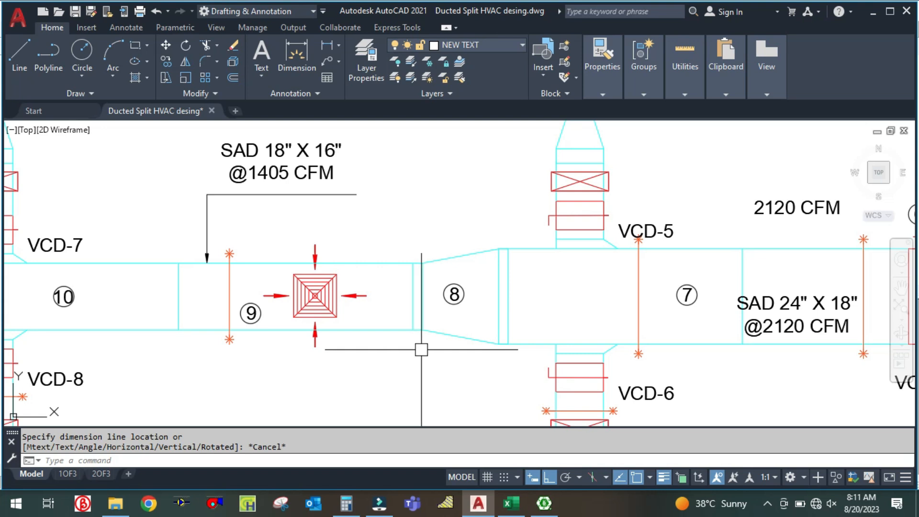
pyautogui.scroll(-2, 411, 345)
pyautogui.scroll(4, 316, 263)
pyautogui.scroll(-2, 397, 258)
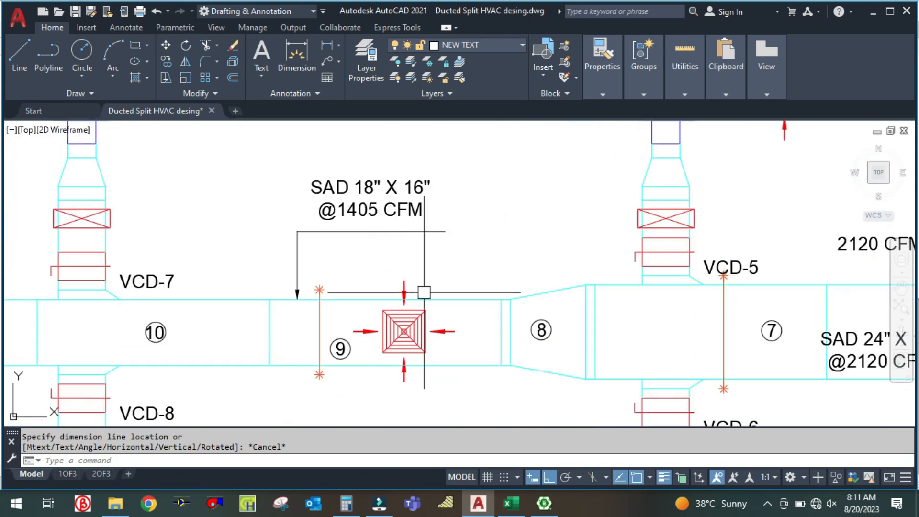
pyautogui.click(346, 502)
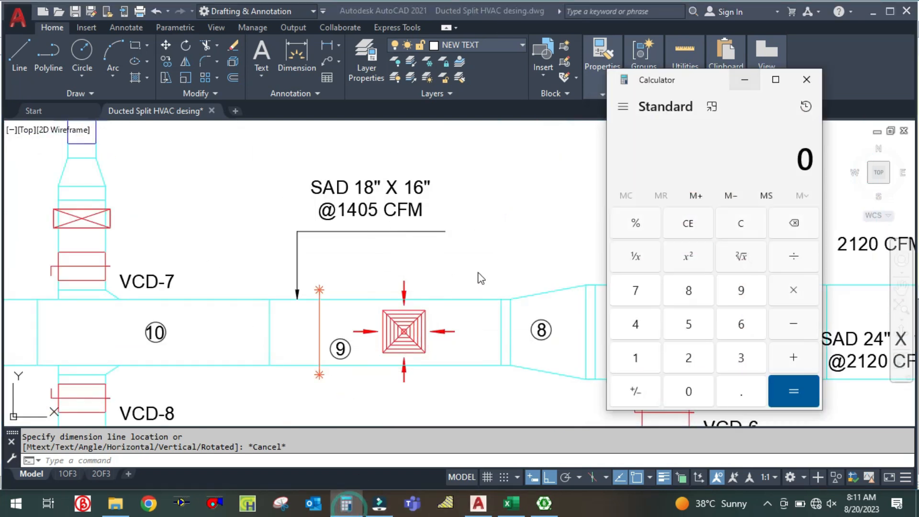
pyautogui.click(738, 225)
pyautogui.write('1')
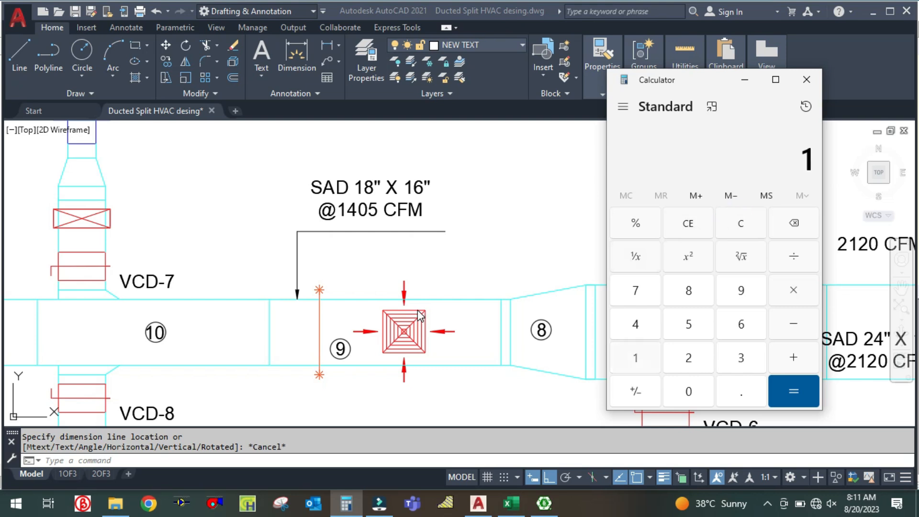
pyautogui.write('405/2.119')
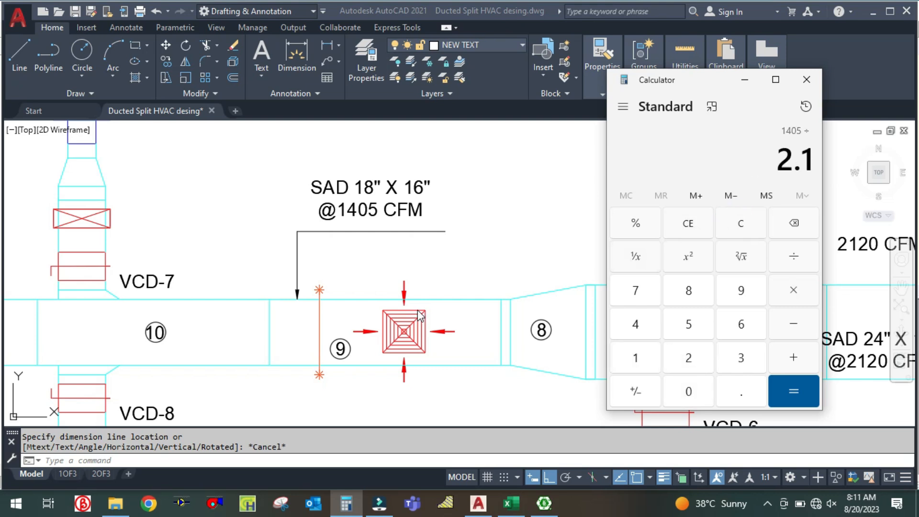
pyautogui.press('Return')
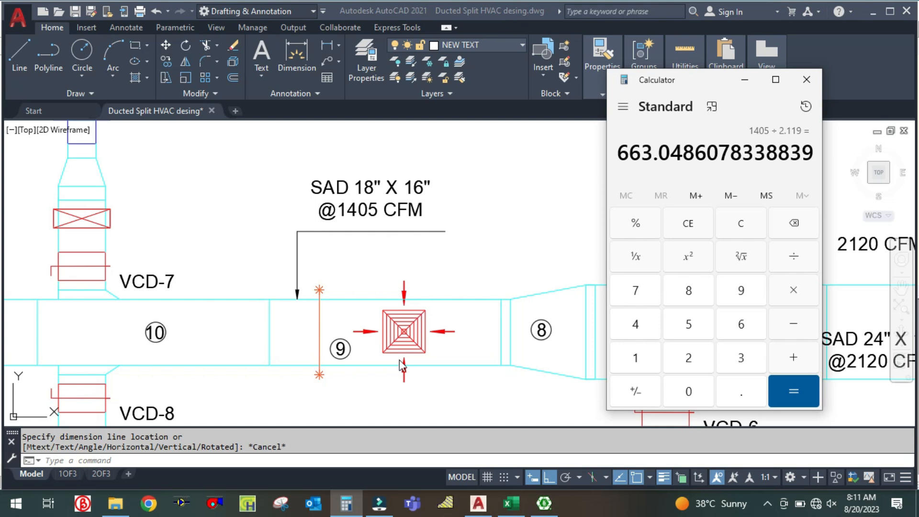
pyautogui.click(450, 387)
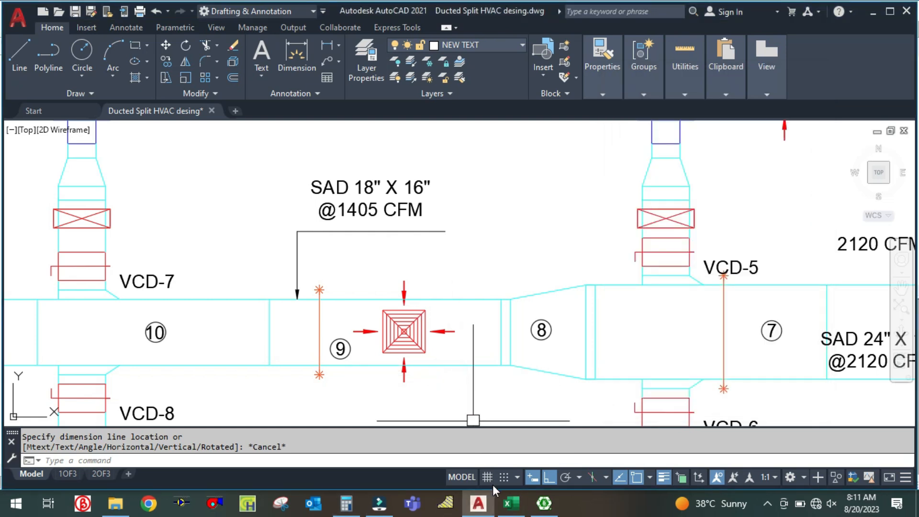
# - Switch to Excel and enter an airflow of 663 lps for the tag 8 reducer in row 12
pyautogui.click(512, 502)
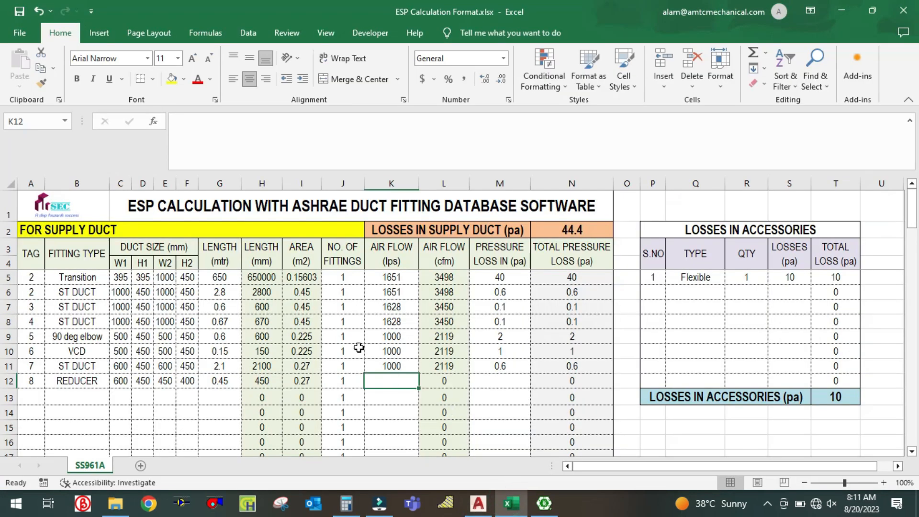
pyautogui.write('663')
pyautogui.click(387, 400)
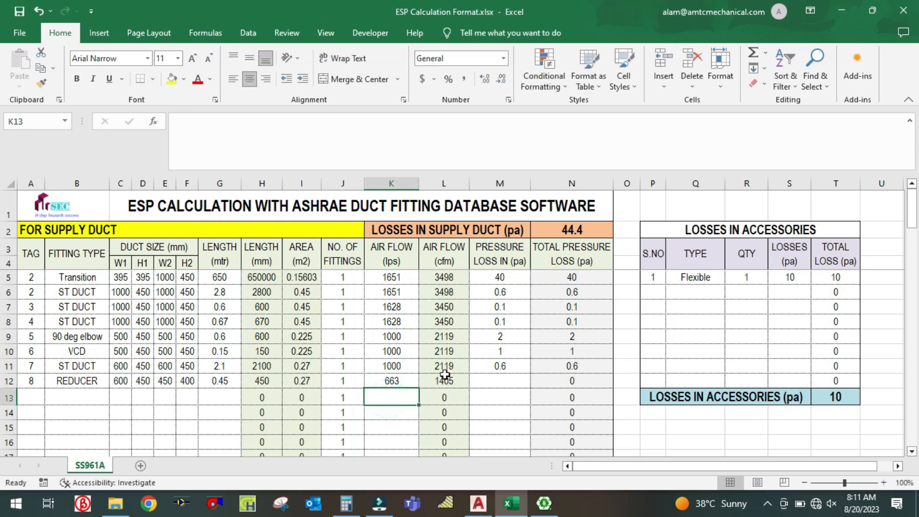
pyautogui.click(507, 383)
# - Switch to ASHRAE Duct Fitting Database and open the supply rectangular transition with two parallel sides, symmetrical (SR4-1)
pyautogui.click(544, 503)
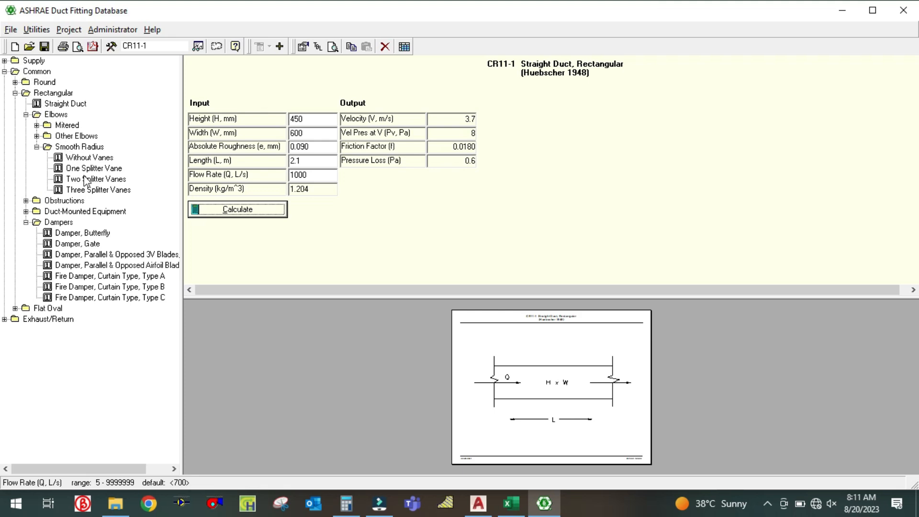
pyautogui.click(37, 126)
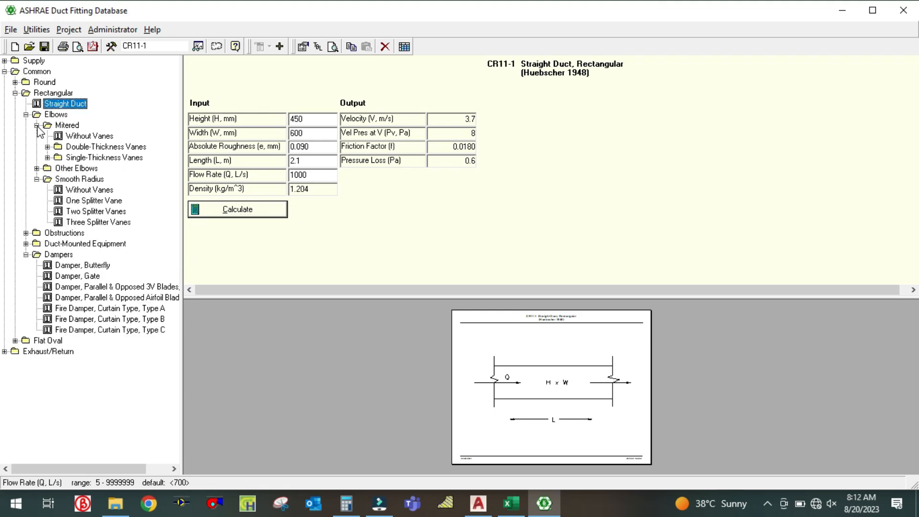
pyautogui.click(36, 126)
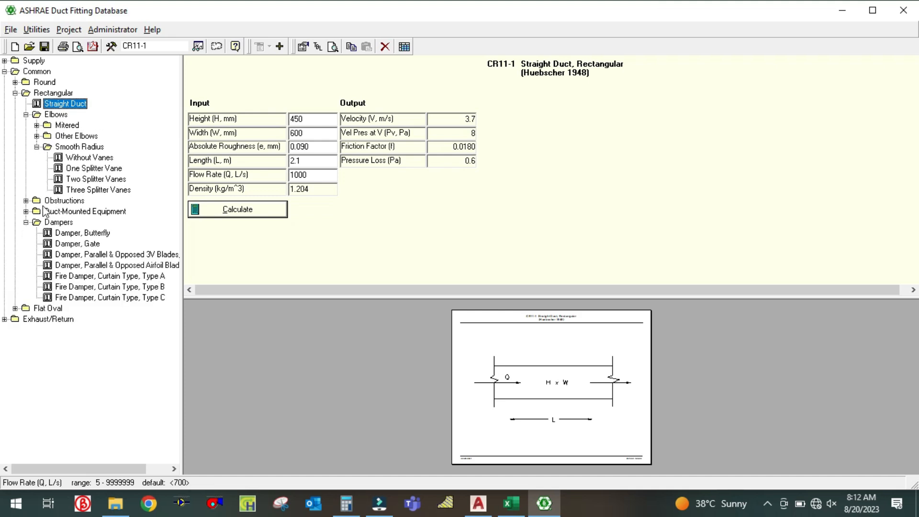
pyautogui.click(37, 137)
pyautogui.click(37, 136)
pyautogui.click(5, 61)
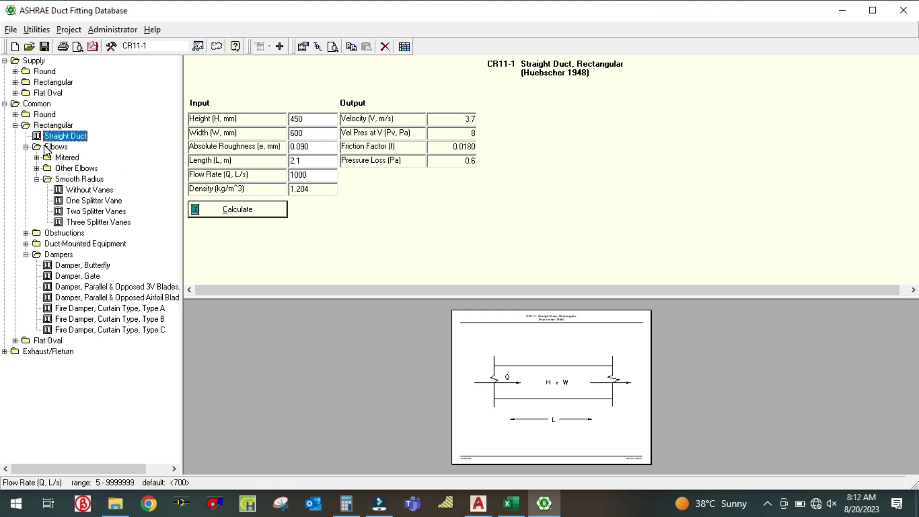
pyautogui.click(15, 82)
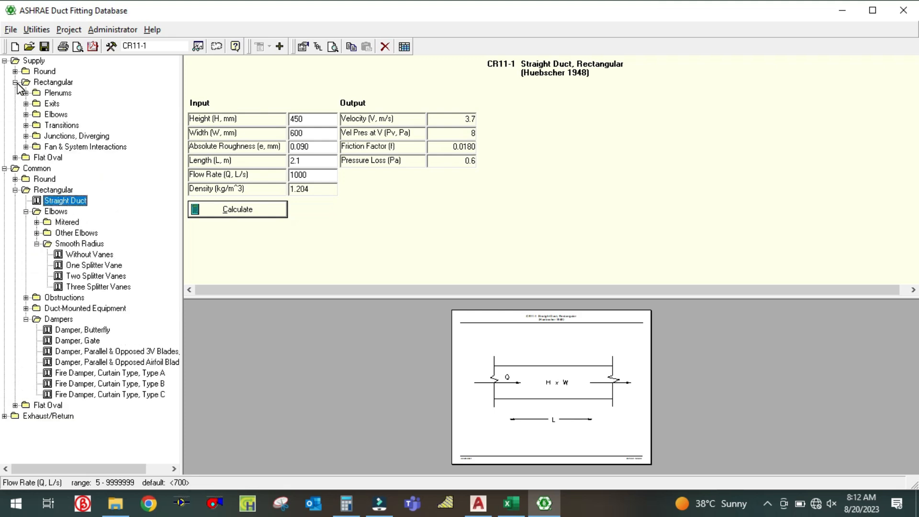
pyautogui.click(26, 125)
pyautogui.click(80, 136)
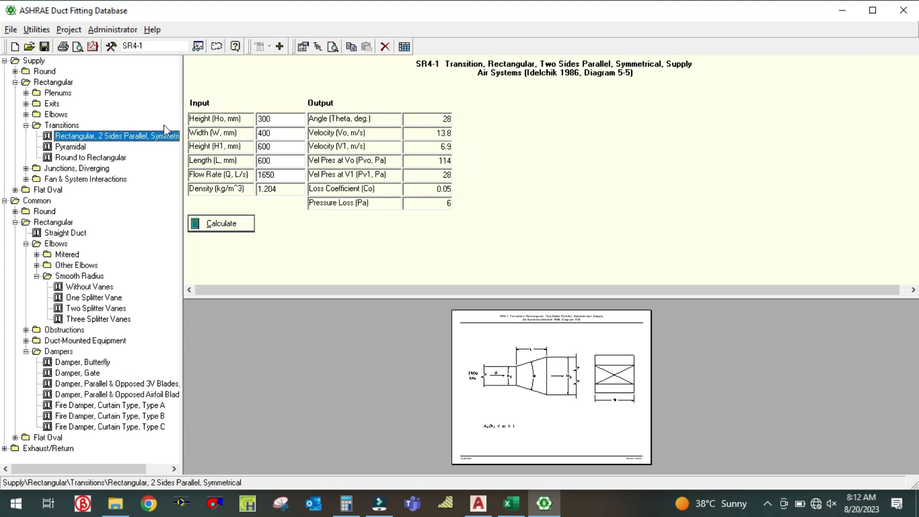
# - Examine the enlarged SR4-1 transition diagram and compare it with the tag 8 reducer in the AutoCAD drawing
pyautogui.click(285, 123)
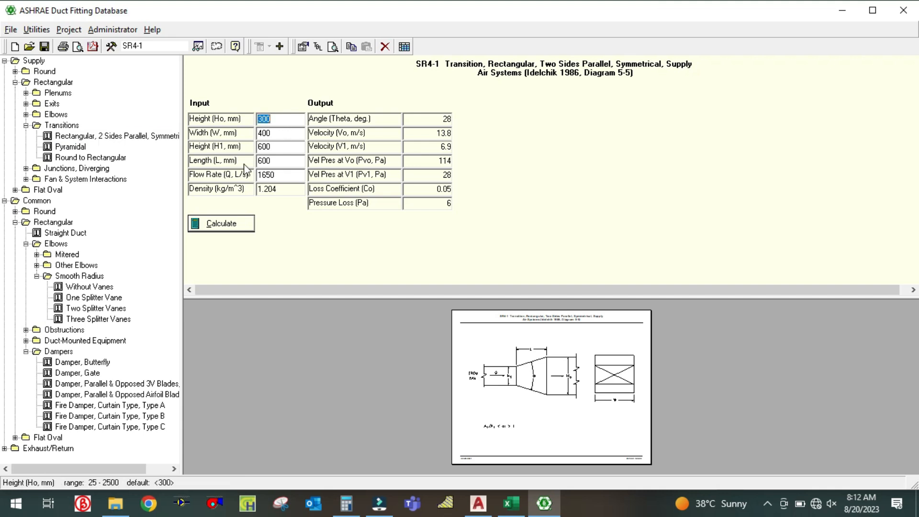
pyautogui.rightClick(543, 362)
pyautogui.click(574, 372)
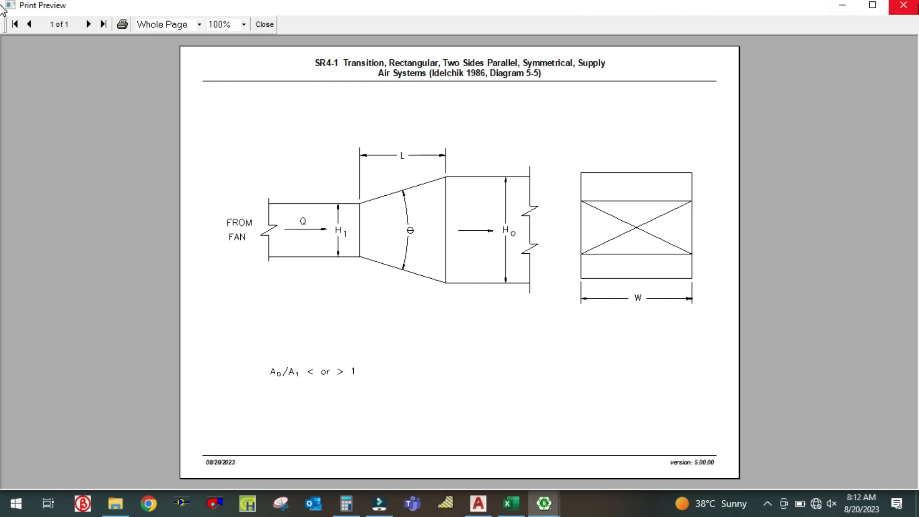
pyautogui.click(903, 5)
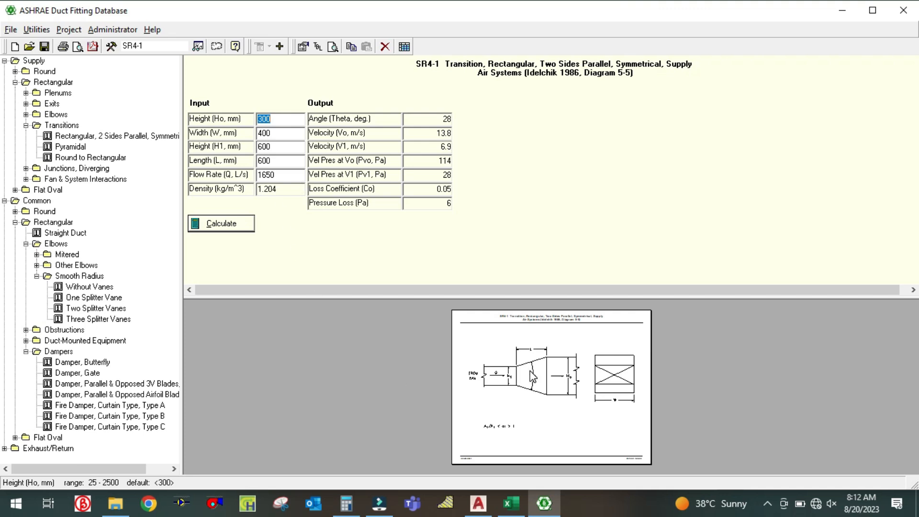
pyautogui.click(486, 508)
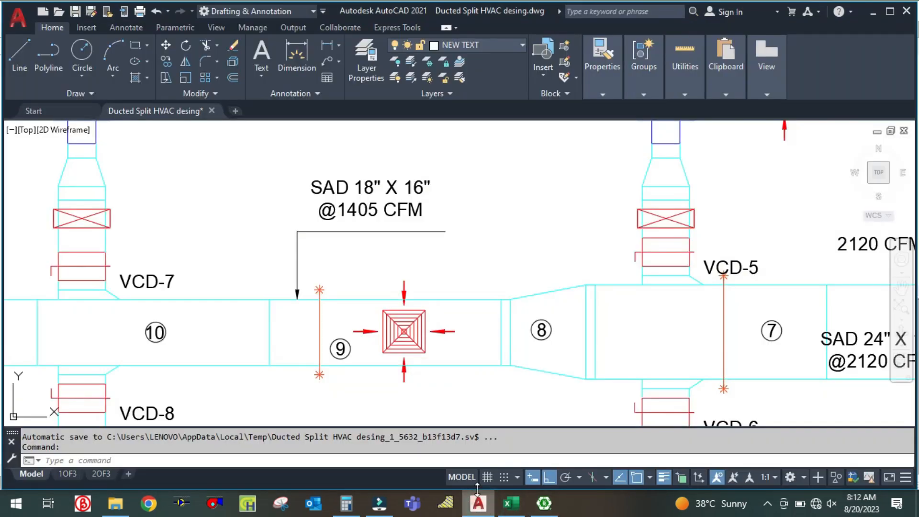
pyautogui.click(486, 508)
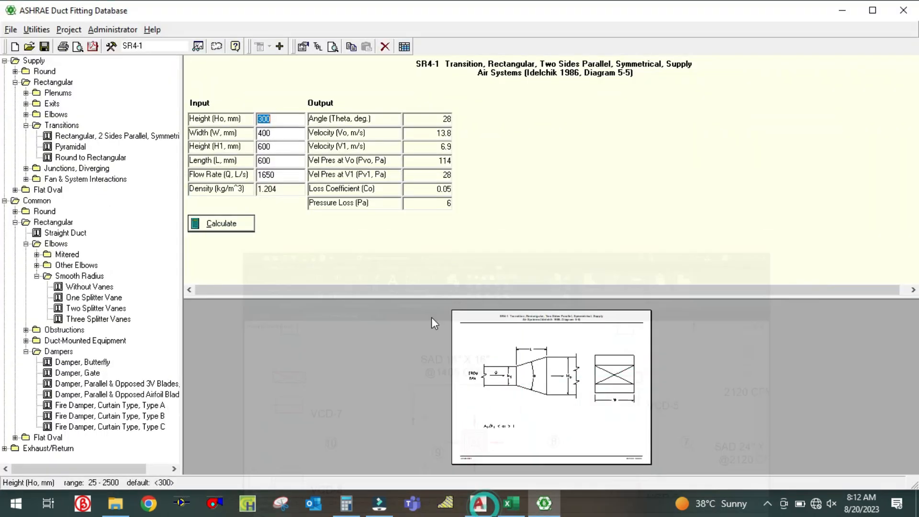
# - Set the SR4-1 transition's height Ho to 400 mm and its width W, height H1 and length L to 450 mm
pyautogui.write('400')
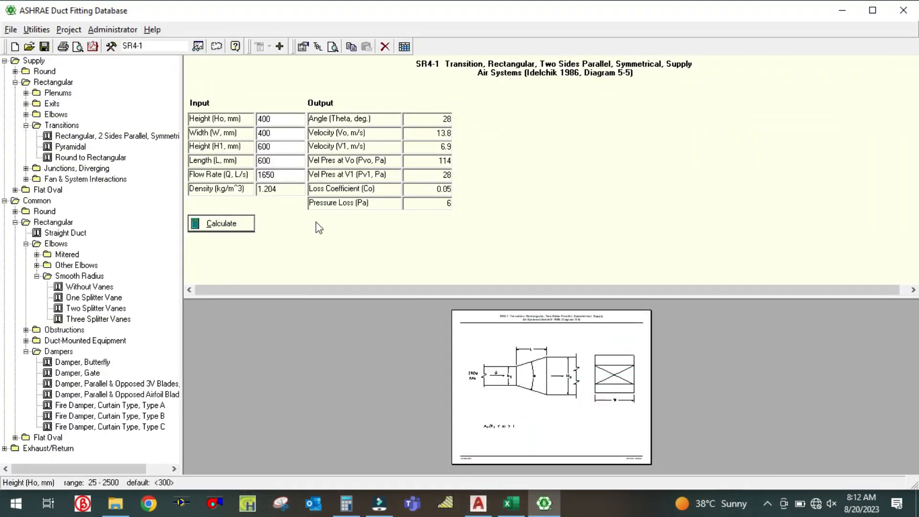
pyautogui.click(291, 133)
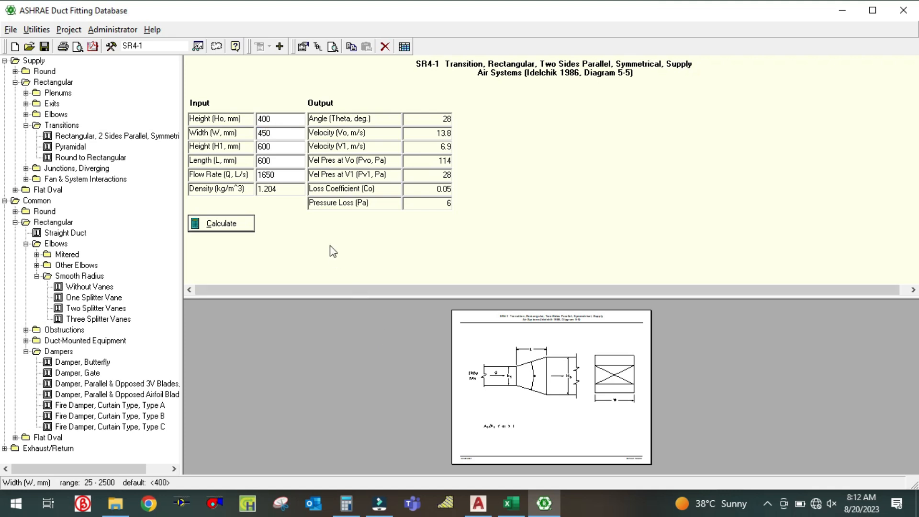
pyautogui.click(282, 149)
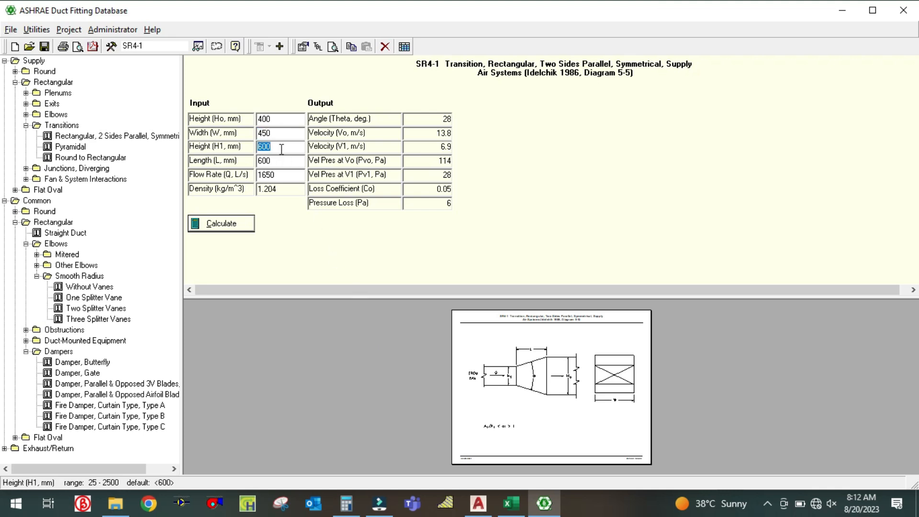
pyautogui.write('450')
pyautogui.click(278, 163)
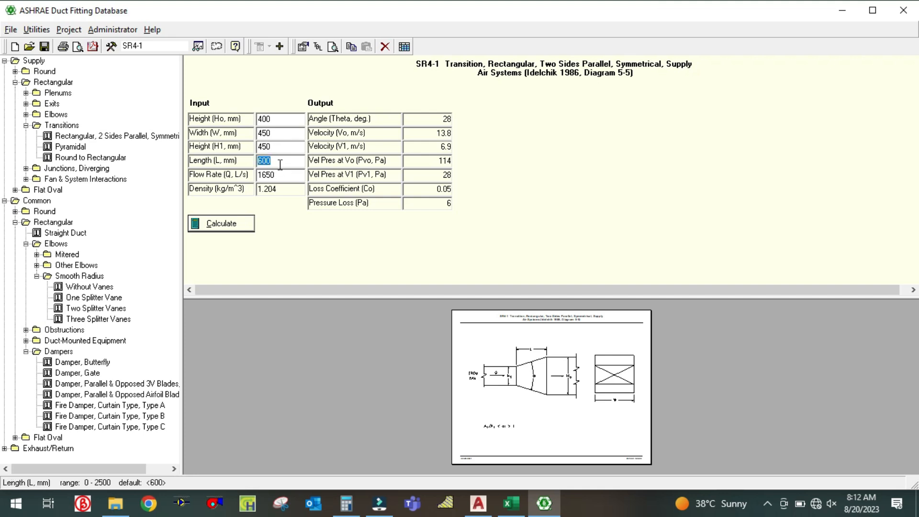
pyautogui.write('0')
# - Check the tag 8 reducer's airflow in Excel, set the SR4-1 transition's flow rate to 663 L/s and calculate
pyautogui.click(279, 178)
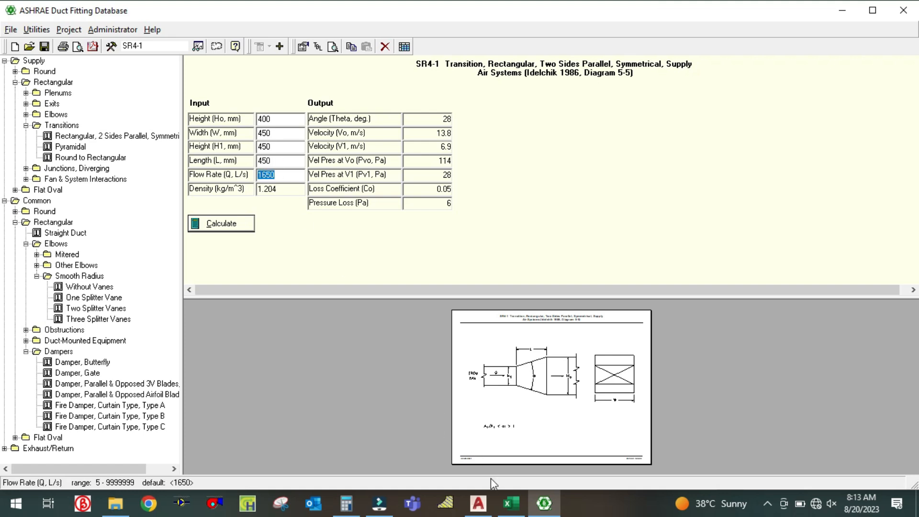
pyautogui.click(510, 504)
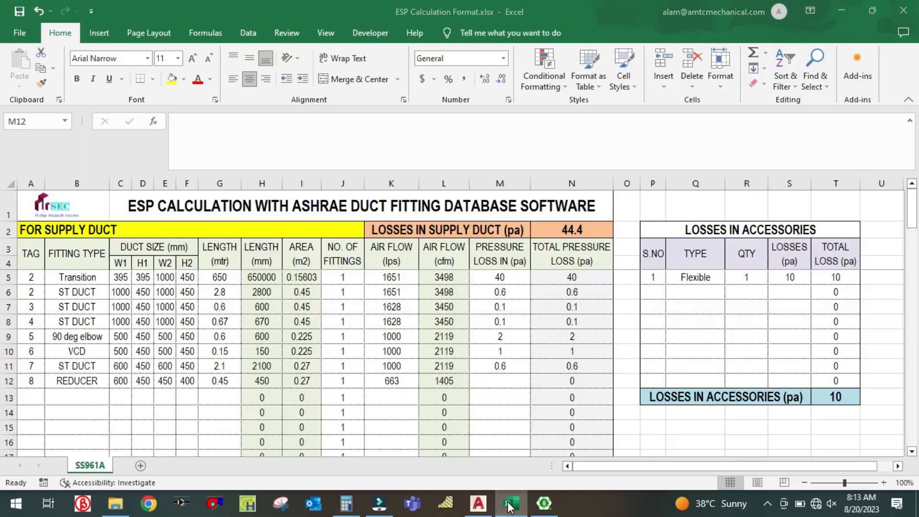
pyautogui.click(510, 504)
pyautogui.write('663')
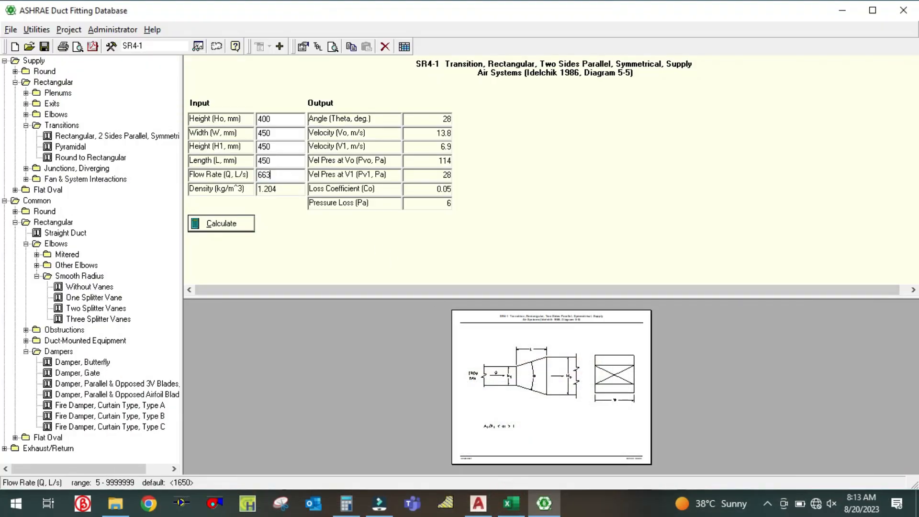
pyautogui.click(237, 227)
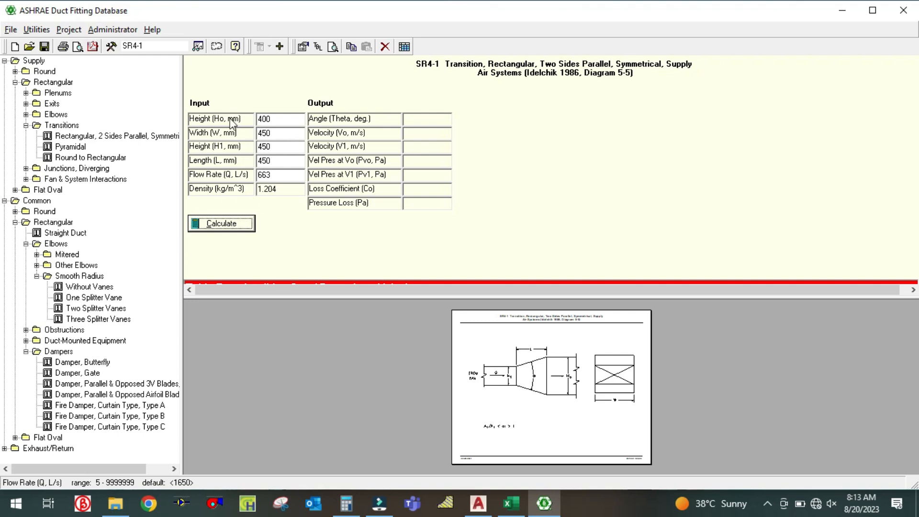
# - Set the SR4-1 transition's height H1 to 500 mm and recalculate the pressure loss
pyautogui.click(272, 146)
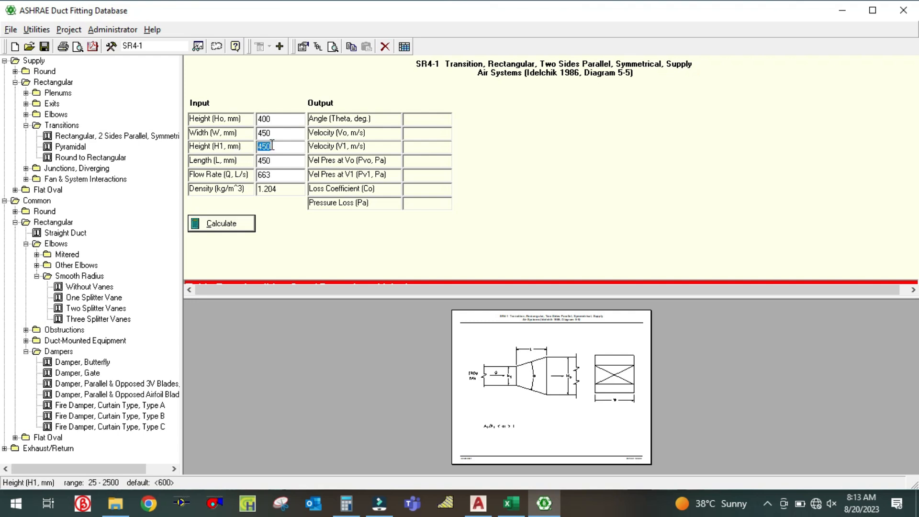
pyautogui.write('5')
pyautogui.click(217, 227)
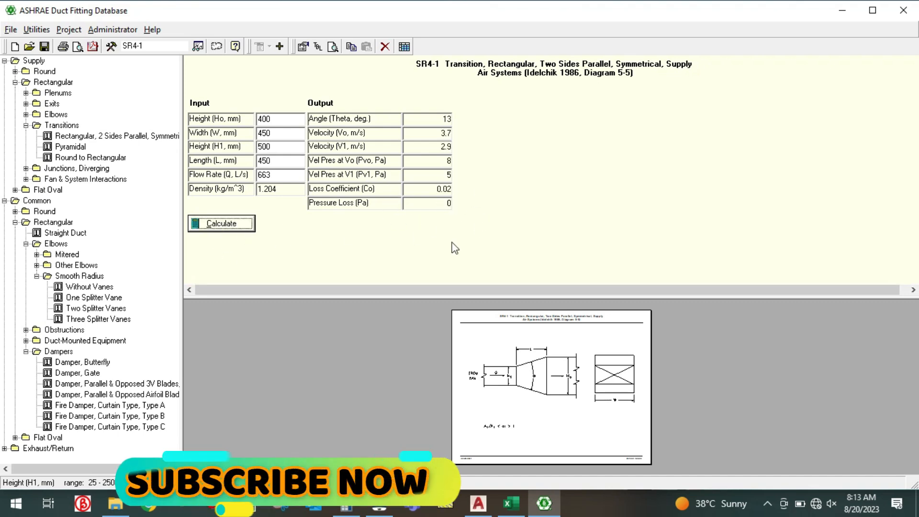
# - Switch to Excel and enter a pressure loss of 0 Pa for the tag 8 reducer in row 12
pyautogui.click(509, 506)
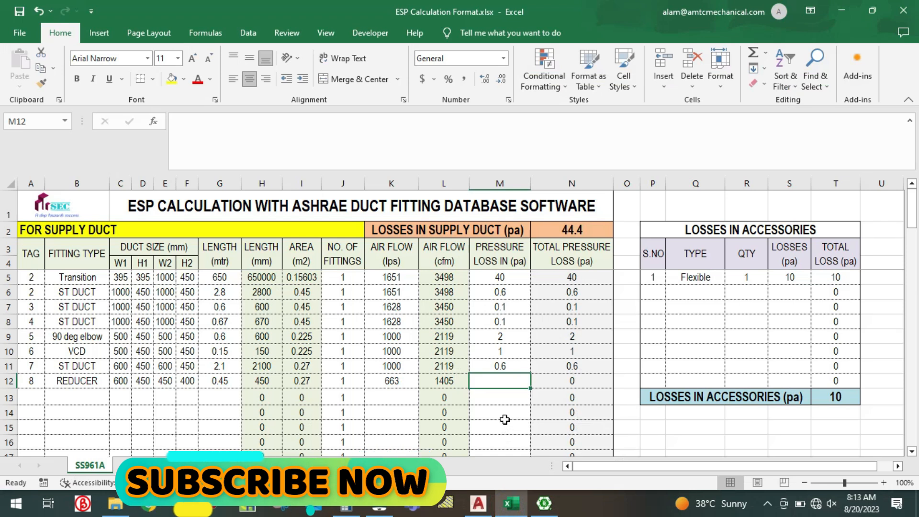
pyautogui.write('0')
pyautogui.click(507, 419)
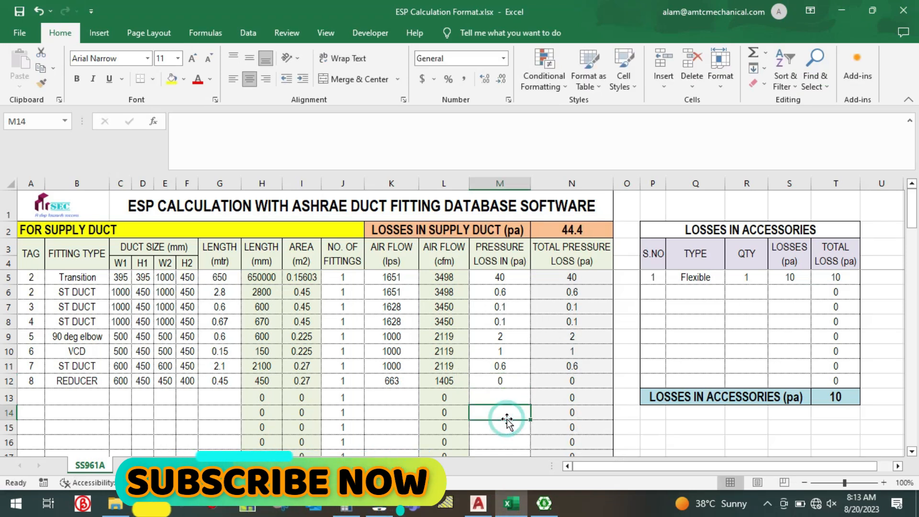
# - Enter tag 9 in row 13 of the supply duct table
pyautogui.scroll(-2, 66, 369)
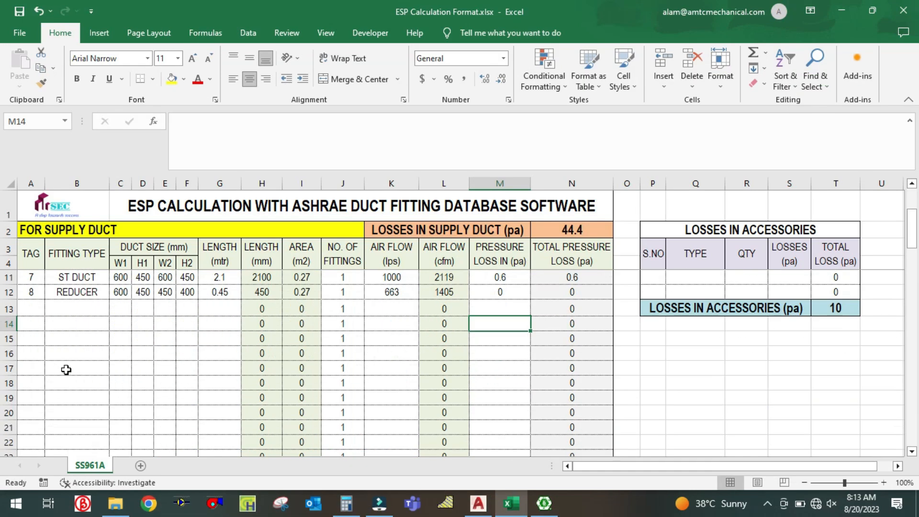
pyautogui.click(28, 308)
pyautogui.click(142, 382)
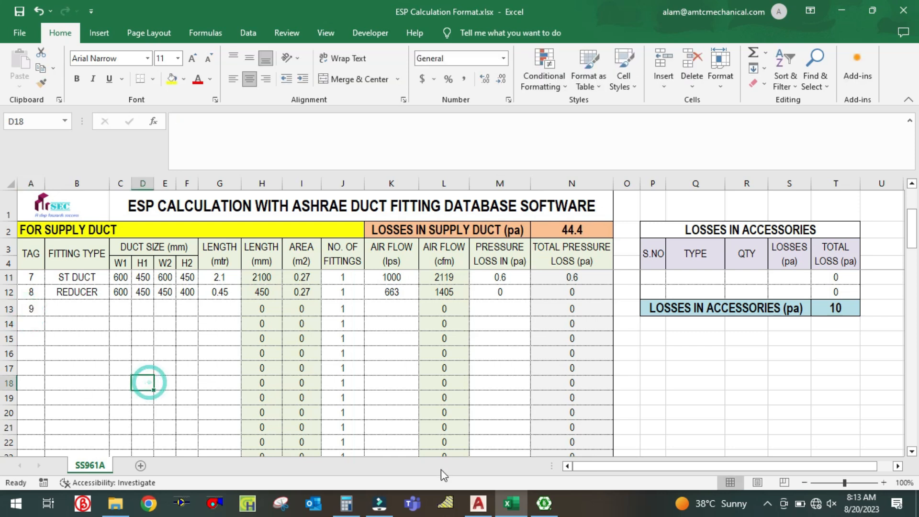
# - Switch to AutoCAD and measure the straight duct run through tags 9 and 10, from the tag 8 reducer to the tag 11 duct
pyautogui.click(478, 503)
pyautogui.scroll(-3, 445, 359)
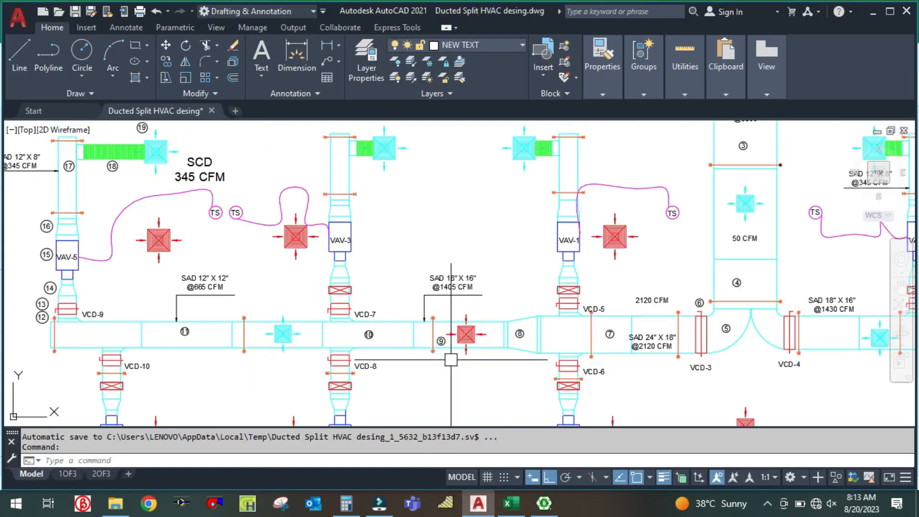
pyautogui.scroll(2, 431, 359)
pyautogui.scroll(-2, 463, 359)
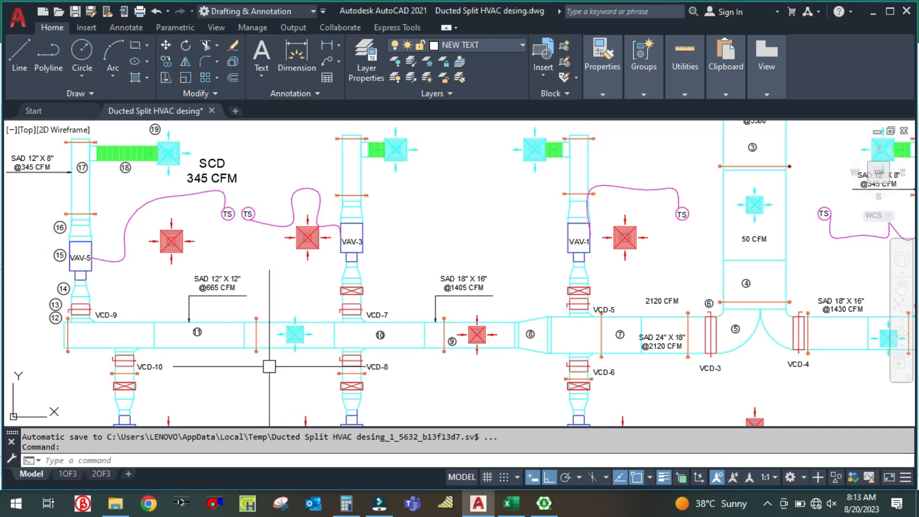
pyautogui.write('LI')
pyautogui.press('Return')
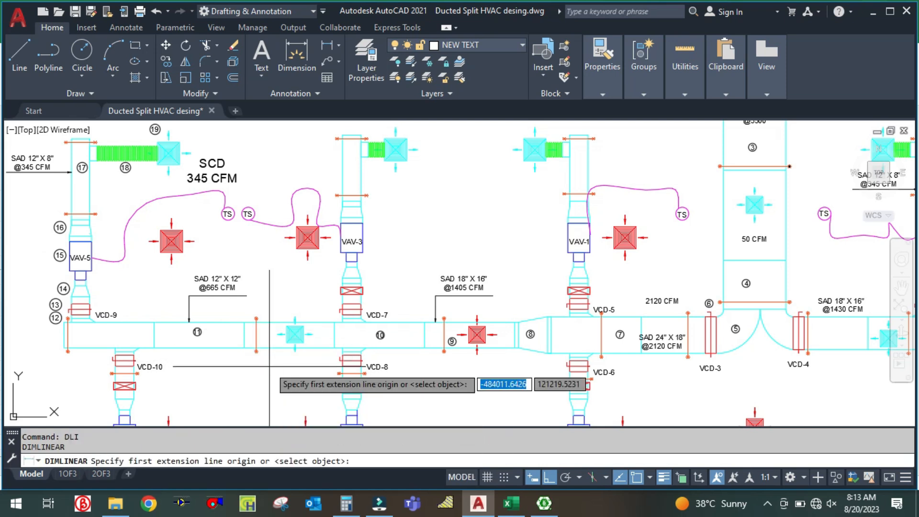
pyautogui.click(244, 334)
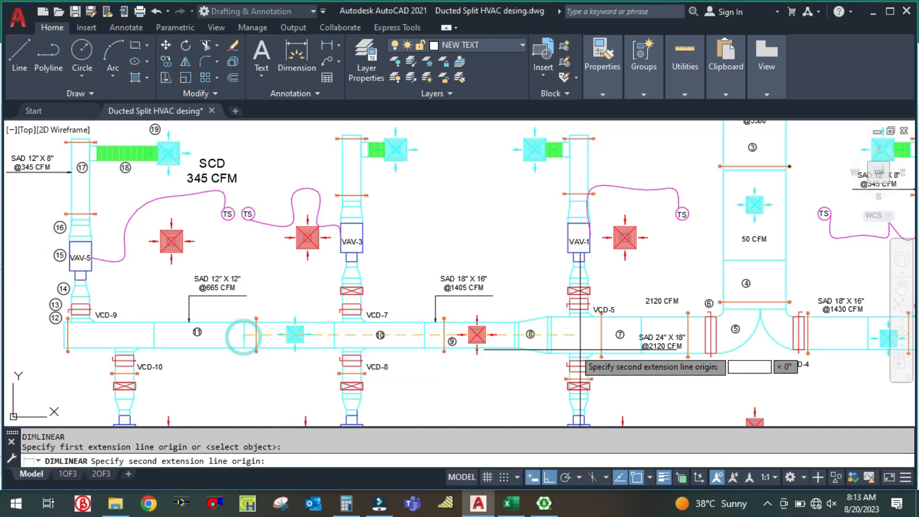
pyautogui.click(517, 334)
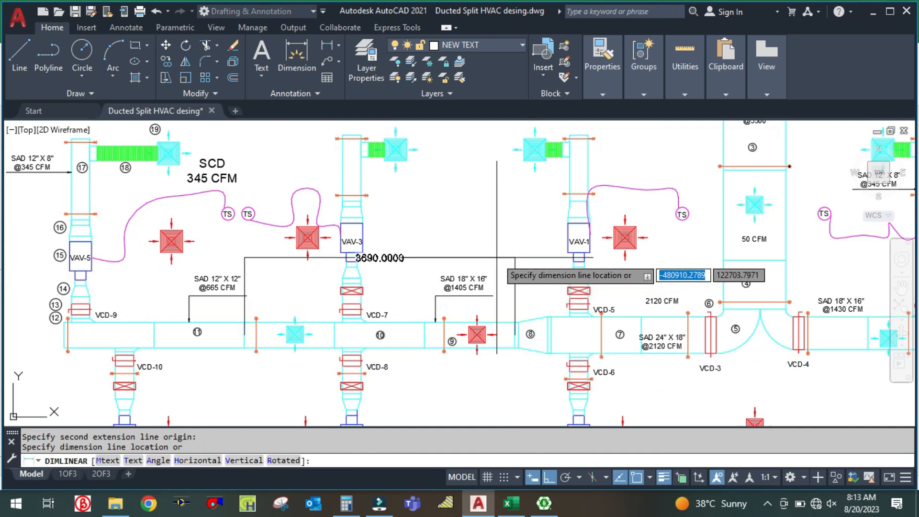
pyautogui.press('Escape')
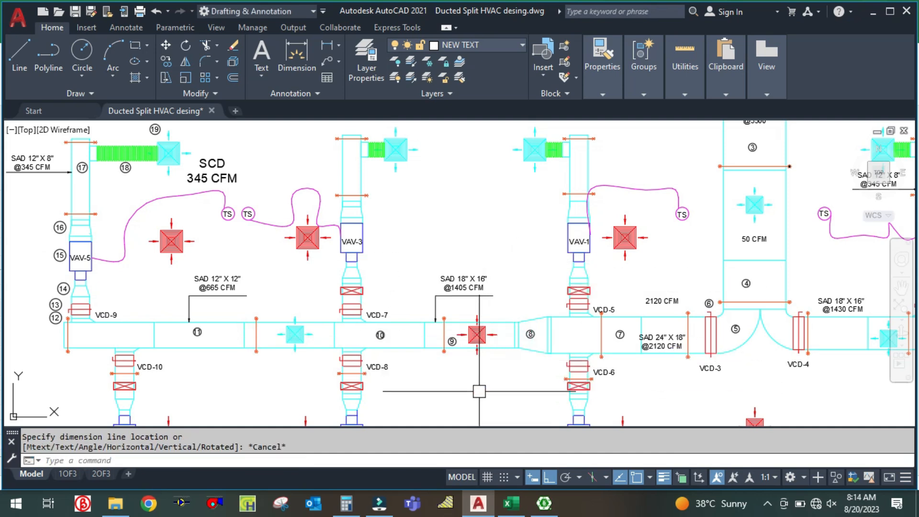
pyautogui.scroll(2, 484, 390)
# - Switch to Excel and enter ST DUCT as the fitting type for tag 9 in row 13
pyautogui.click(511, 506)
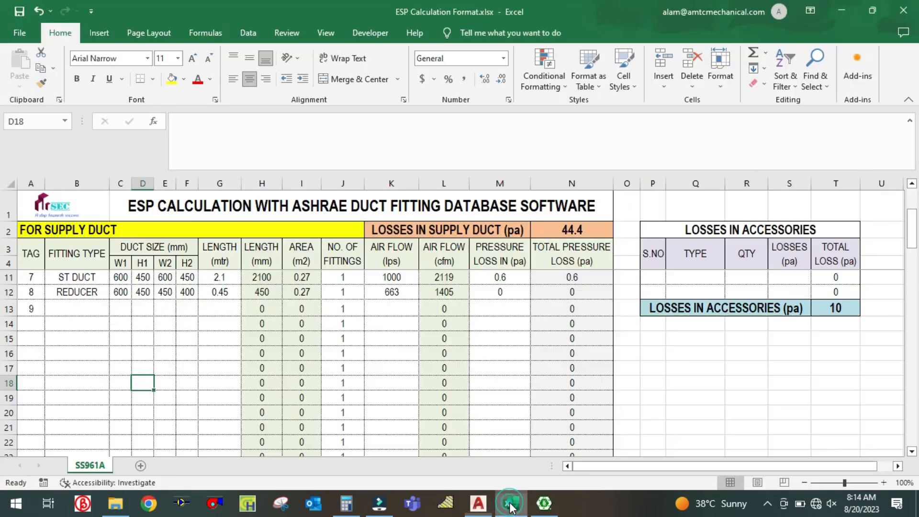
pyautogui.click(79, 307)
pyautogui.write('ST DUCT')
pyautogui.click(117, 359)
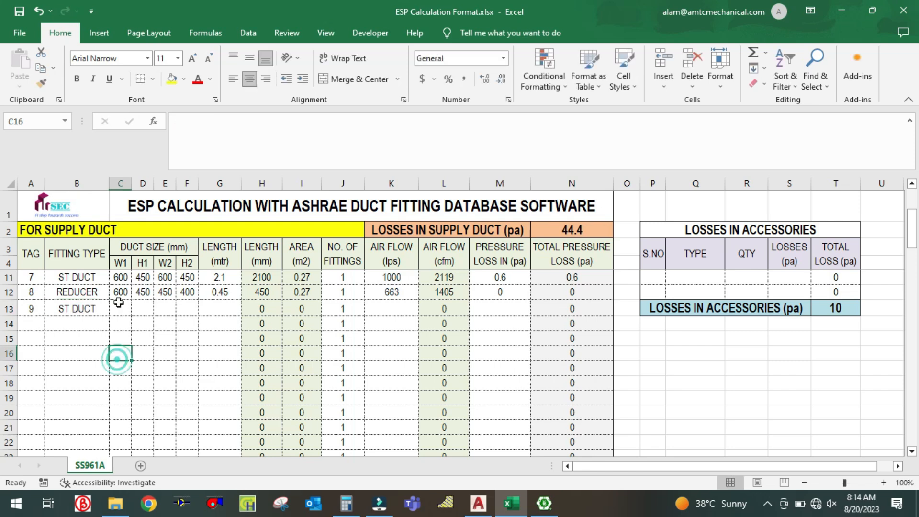
# - Enter the tag 9 duct's first size as W1 450 mm, copied from the reducer's row, and H1 400 mm
pyautogui.click(142, 292)
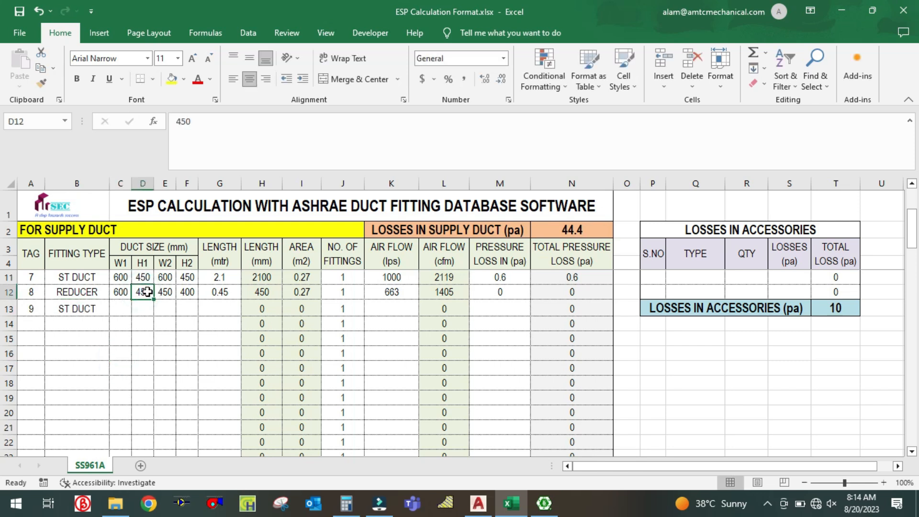
pyautogui.hotkey('ctrl', 'c')
pyautogui.click(121, 305)
pyautogui.hotkey('ctrl', 'v')
pyautogui.click(142, 308)
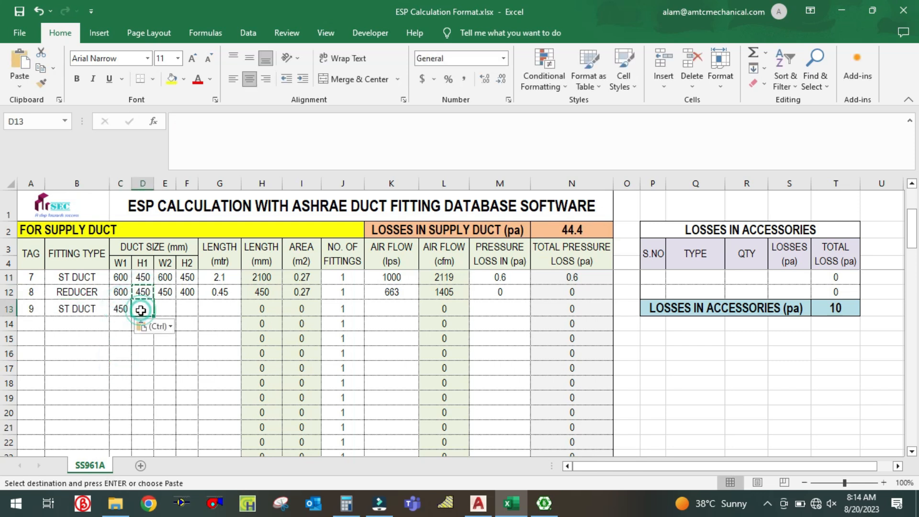
pyautogui.write('400')
pyautogui.click(149, 382)
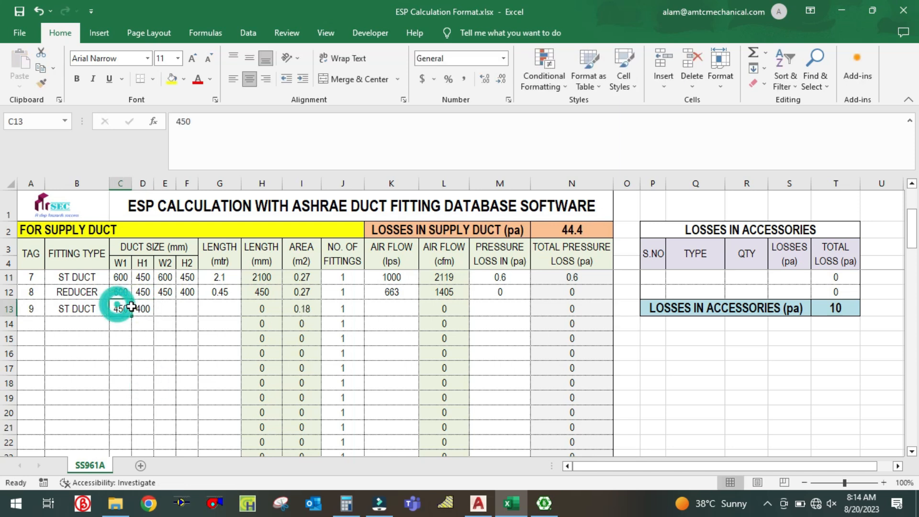
# - Copy the tag 9 duct's W1 and H1 sizes into its W2 and H2 cells
pyautogui.moveTo(123, 308); pyautogui.dragTo(141, 308)
pyautogui.hotkey('ctrl', 'c')
pyautogui.click(163, 308)
pyautogui.hotkey('ctrl', 'v')
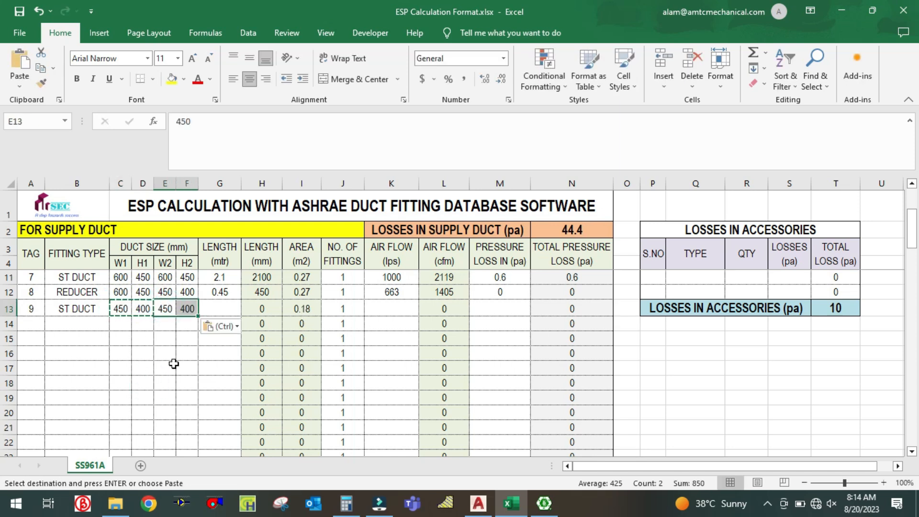
# - Enter a length of 3.7 m and an airflow of 663 lps for the tag 9 duct
pyautogui.click(220, 304)
pyautogui.write('3.7')
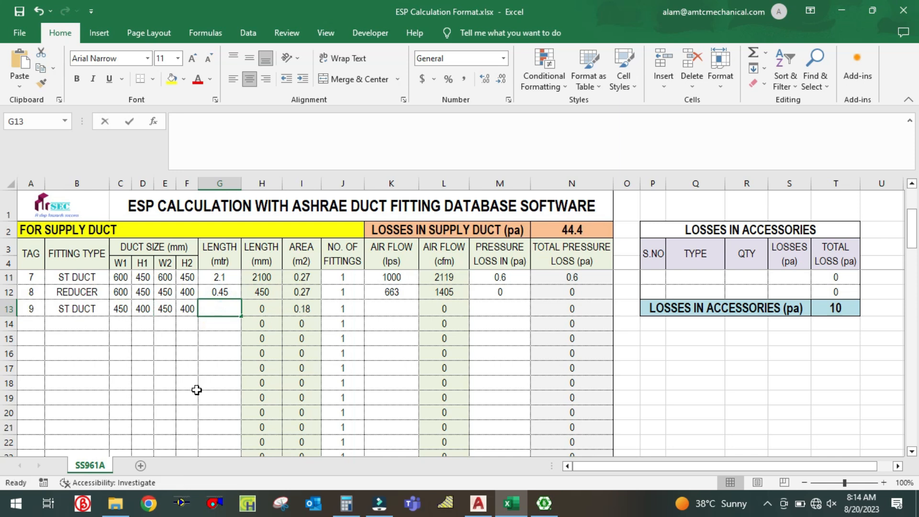
pyautogui.click(196, 388)
pyautogui.click(392, 307)
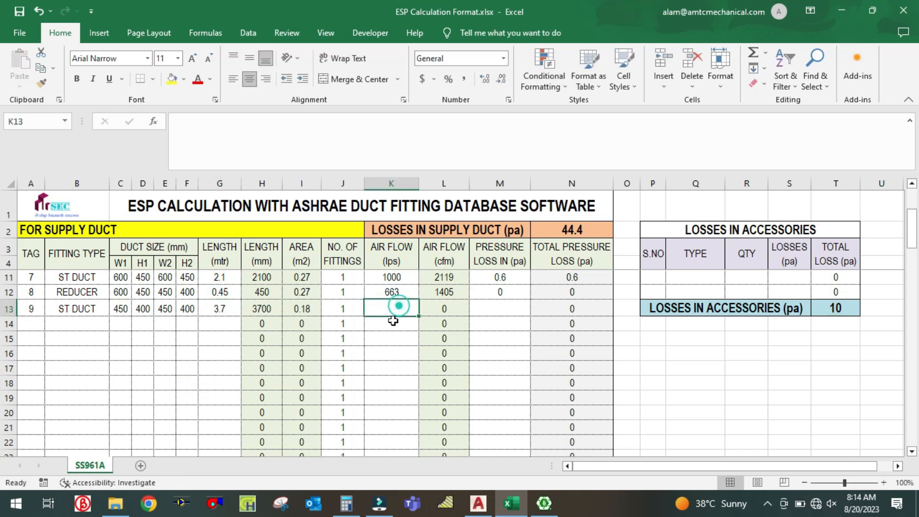
pyautogui.write('663')
pyautogui.click(383, 353)
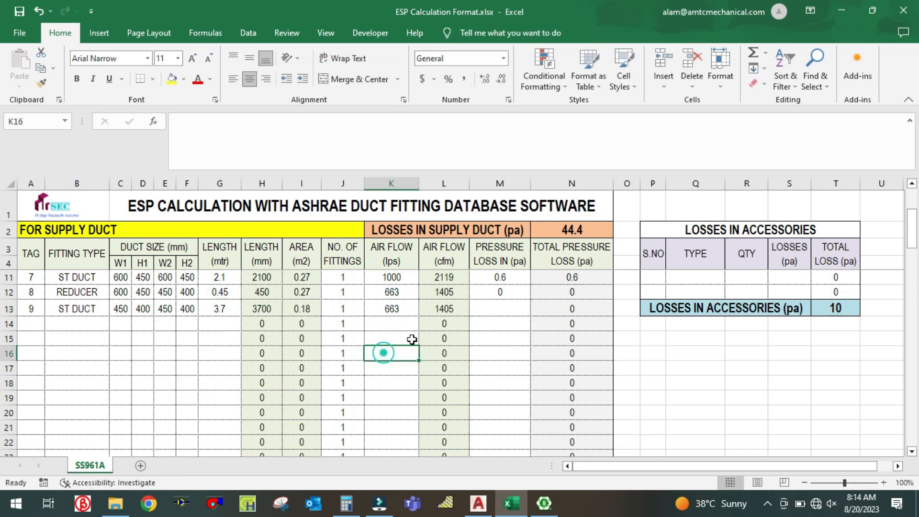
# - Select the tag 9 pressure loss cell, switch to ASHRAE Duct Fitting Database and open the common rectangular straight duct (CR11-1)
pyautogui.click(497, 310)
pyautogui.click(541, 509)
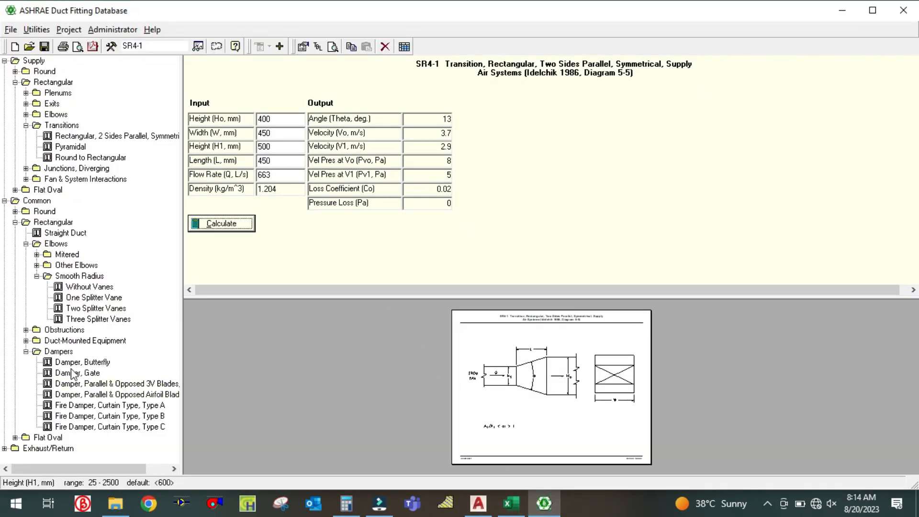
pyautogui.hscroll(1, 84, 373)
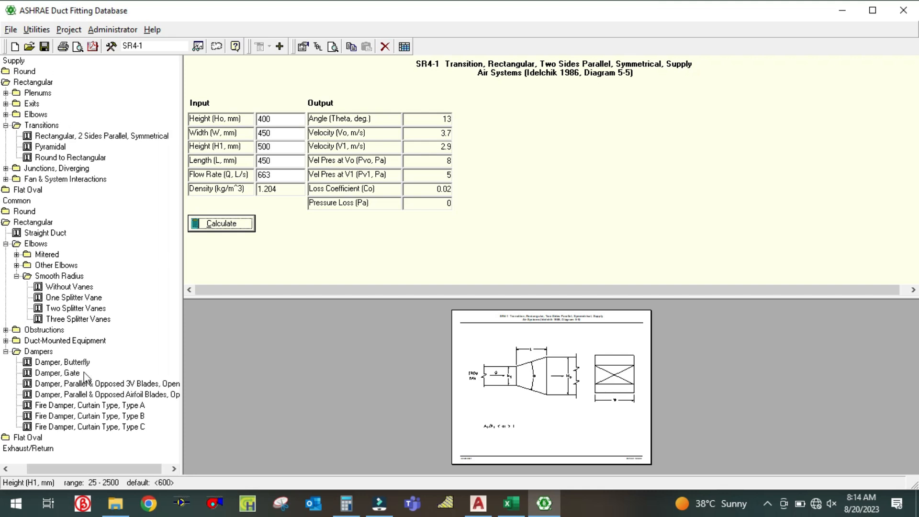
pyautogui.hscroll(-1, 81, 346)
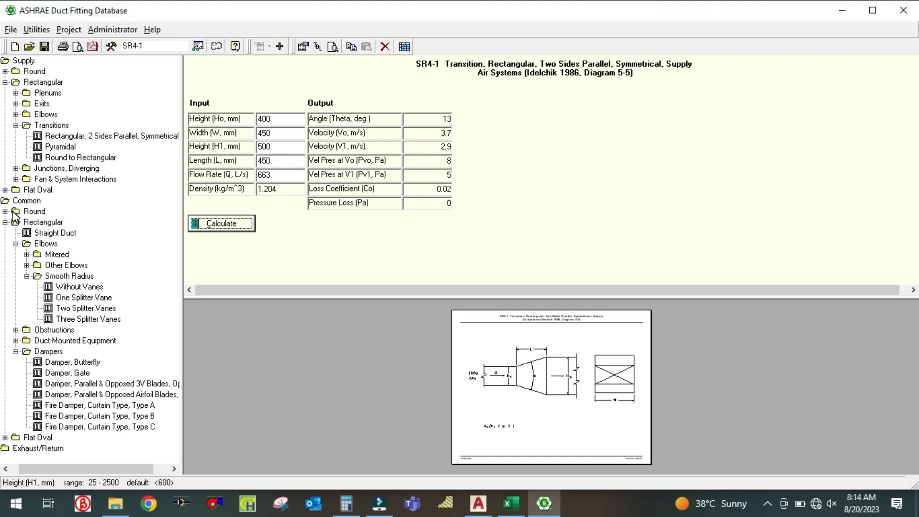
pyautogui.click(47, 234)
# - Calculate the straight duct's pressure loss for height 400 mm, width 450 mm, length 3.7 m and the 663 L/s airflow from the Excel sheet
pyautogui.click(324, 119)
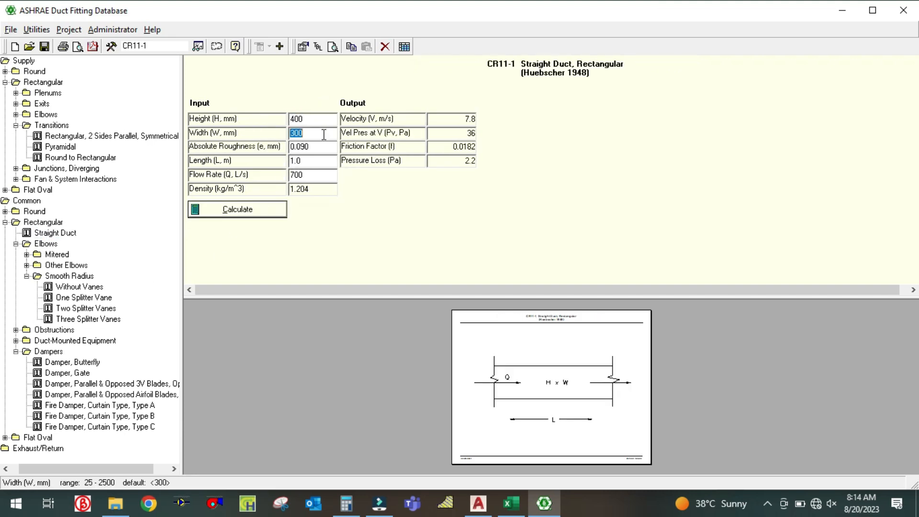
pyautogui.click(321, 160)
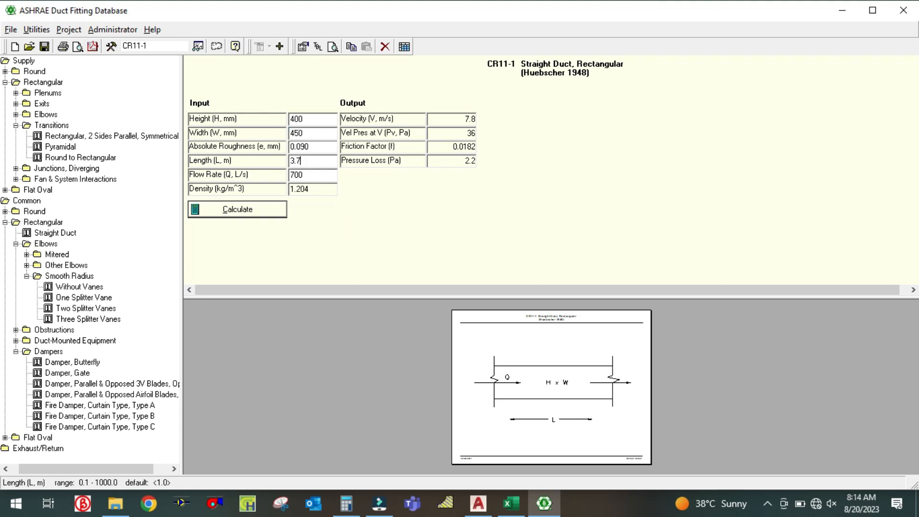
pyautogui.click(318, 176)
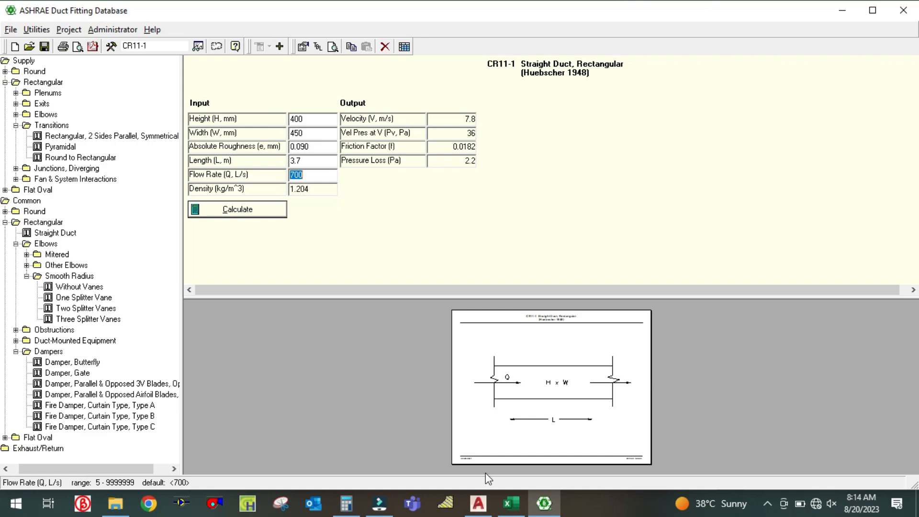
pyautogui.click(511, 504)
pyautogui.click(511, 505)
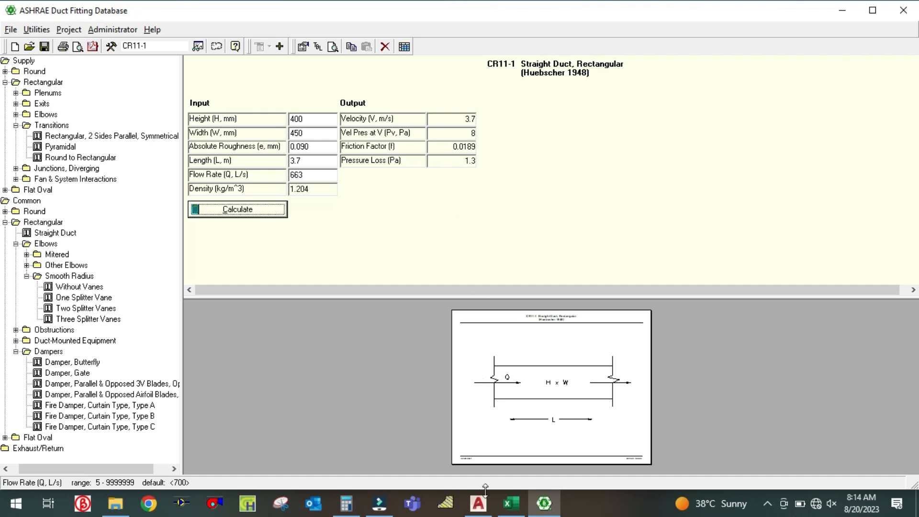
# - Switch to Excel and enter a pressure loss of 1.3 Pa for the tag 9 duct
pyautogui.click(512, 504)
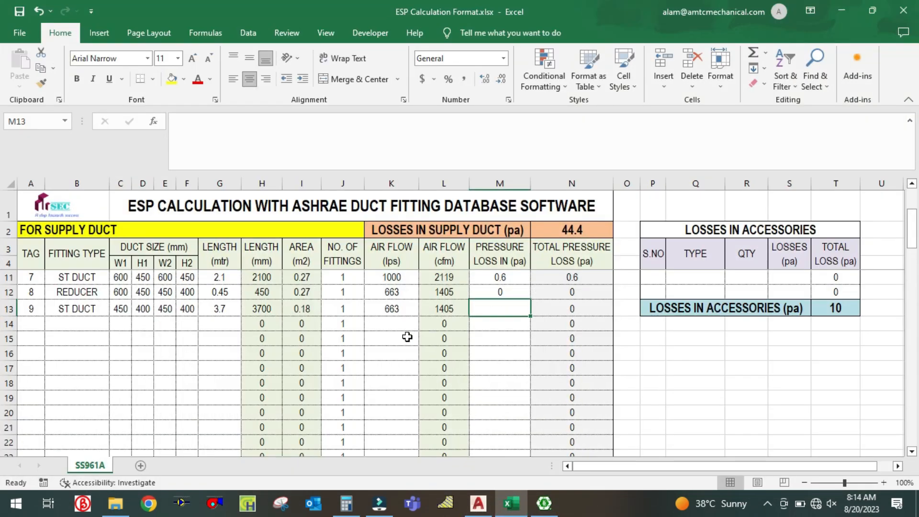
pyautogui.write('1.')
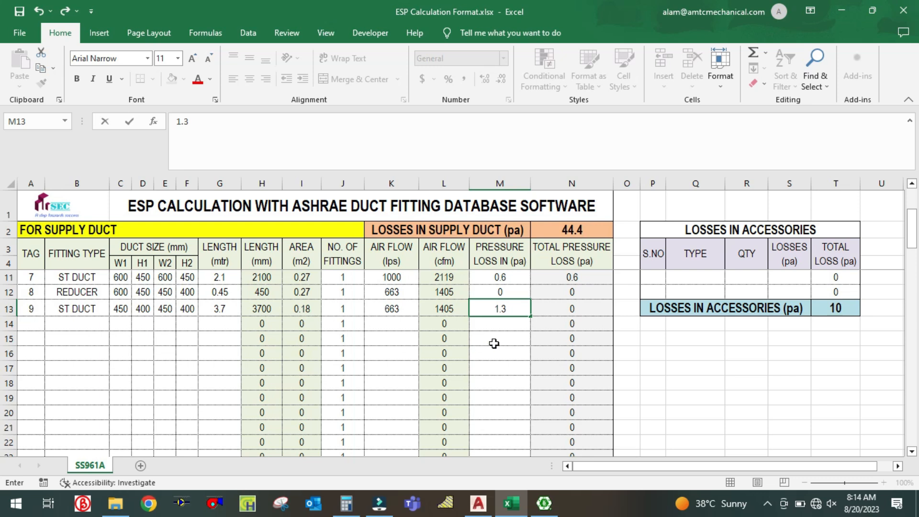
pyautogui.write('3')
pyautogui.click(494, 343)
# - Enter tag number 10 in the first empty row of the supply duct table
pyautogui.click(31, 324)
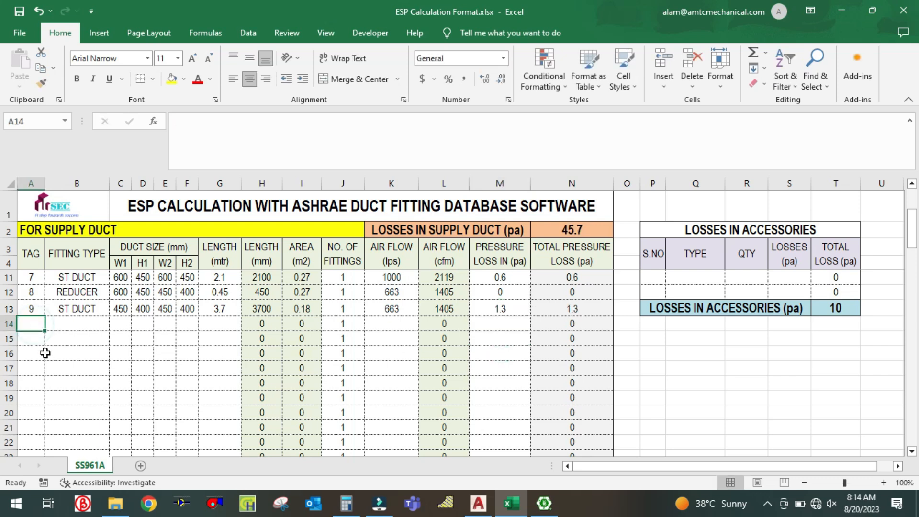
pyautogui.write('10')
pyautogui.click(81, 358)
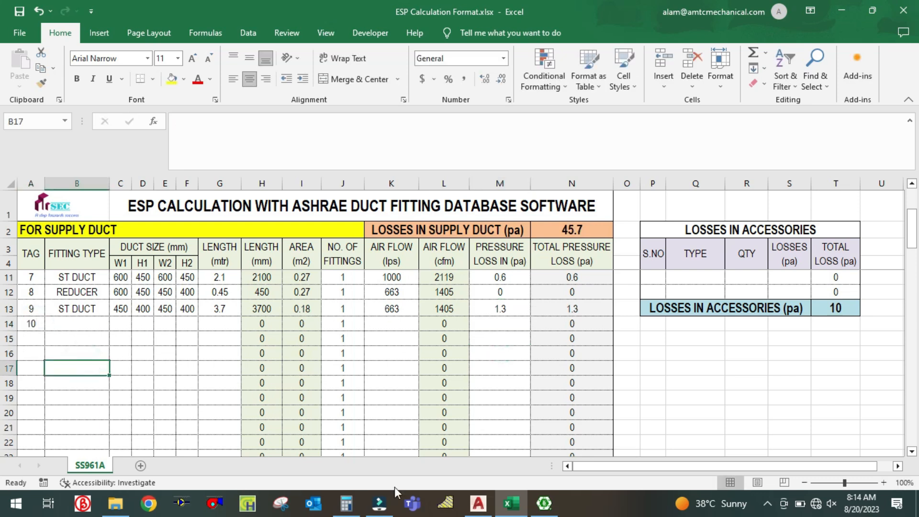
# - Switch to AutoCAD and start a linear dimension at the left end of the main supply duct, beside VCD-9
pyautogui.click(478, 503)
pyautogui.scroll(-2, 389, 339)
pyautogui.scroll(3, 199, 349)
pyautogui.scroll(-2, 434, 311)
pyautogui.scroll(2, 507, 266)
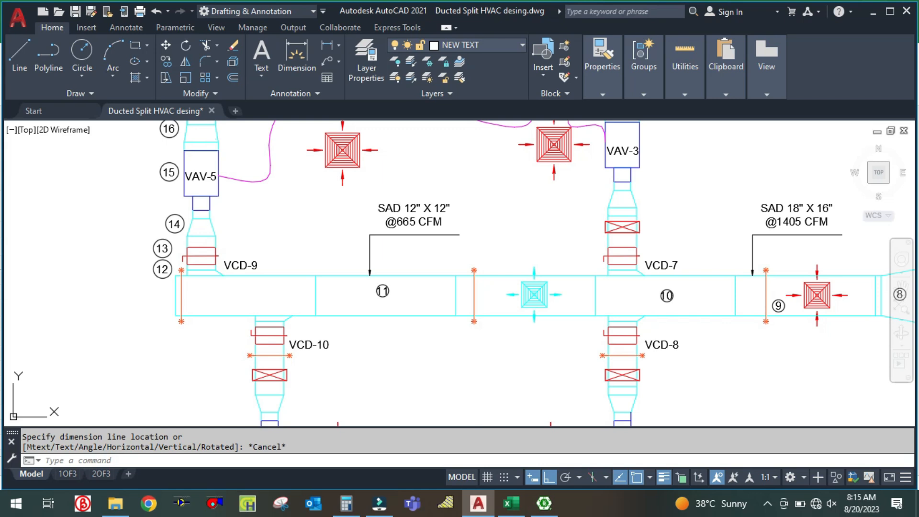
pyautogui.press('Return')
pyautogui.click(175, 296)
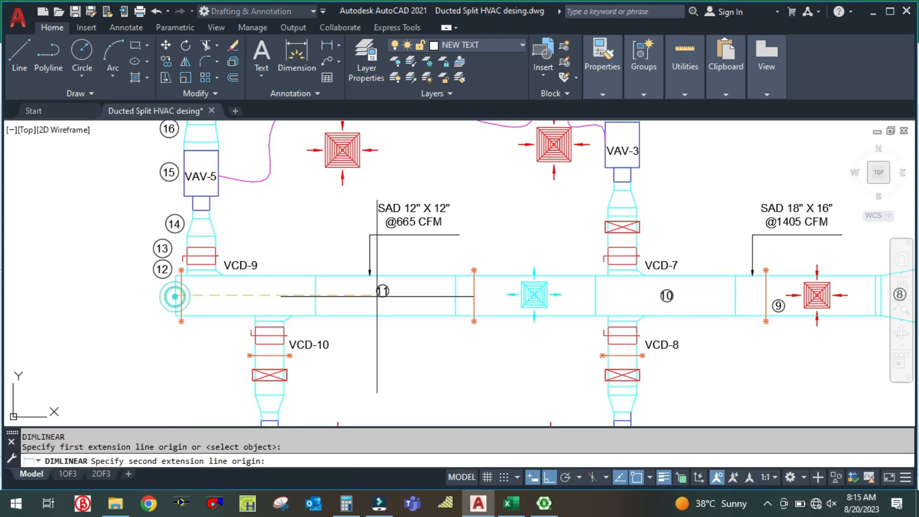
# - Measure the length of the 12" x 12" supply duct run at tag 11 with a linear dimension, without placing the dimension
pyautogui.click(456, 297)
pyautogui.press('Escape')
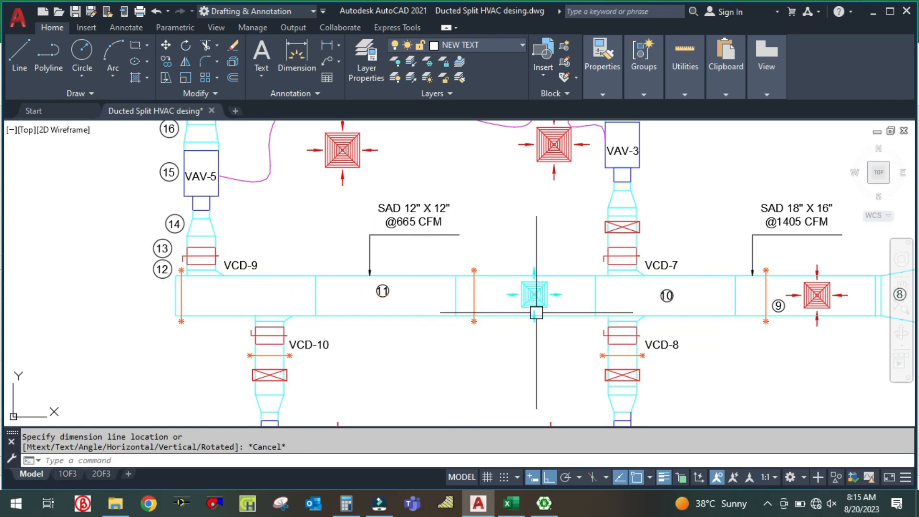
pyautogui.moveTo(511, 343); pyautogui.dragTo(308, 345)
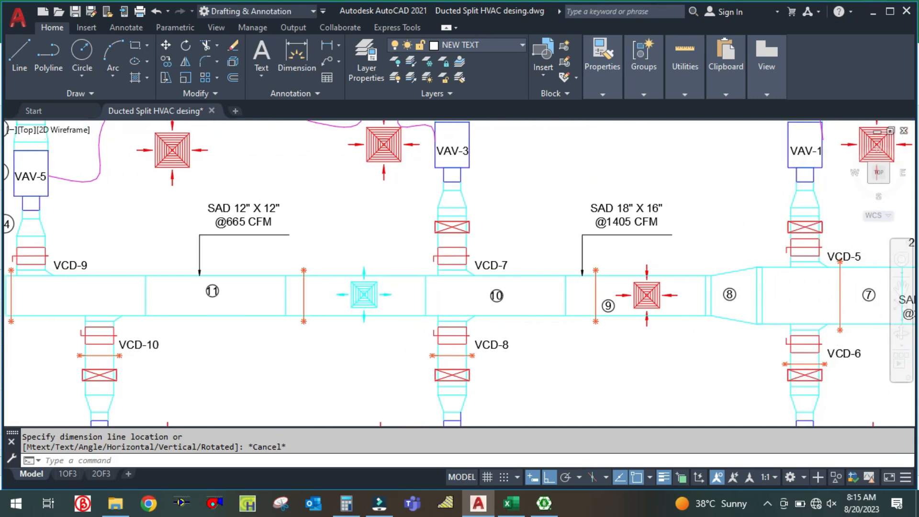
pyautogui.scroll(-5, 308, 344)
pyautogui.scroll(5, 508, 335)
pyautogui.scroll(-5, 331, 166)
pyautogui.scroll(7, 268, 206)
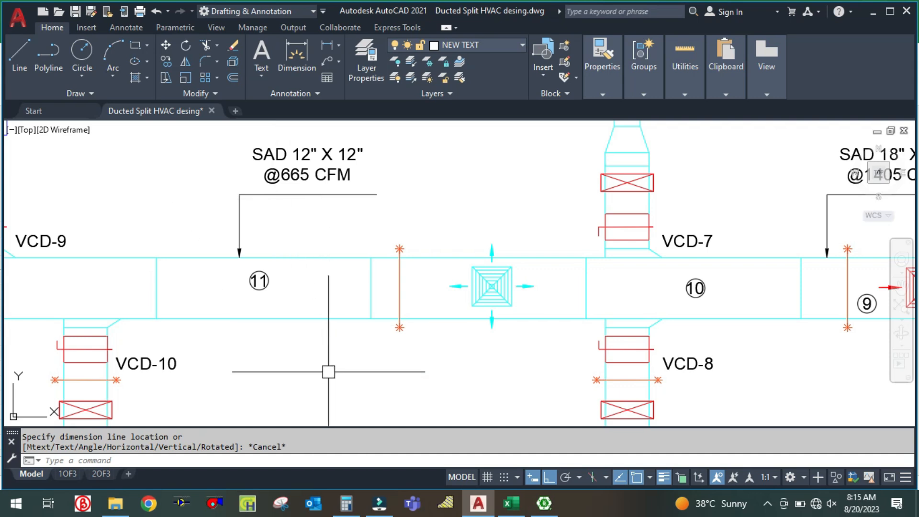
pyautogui.scroll(-2, 328, 369)
pyautogui.moveTo(318, 365); pyautogui.dragTo(361, 348)
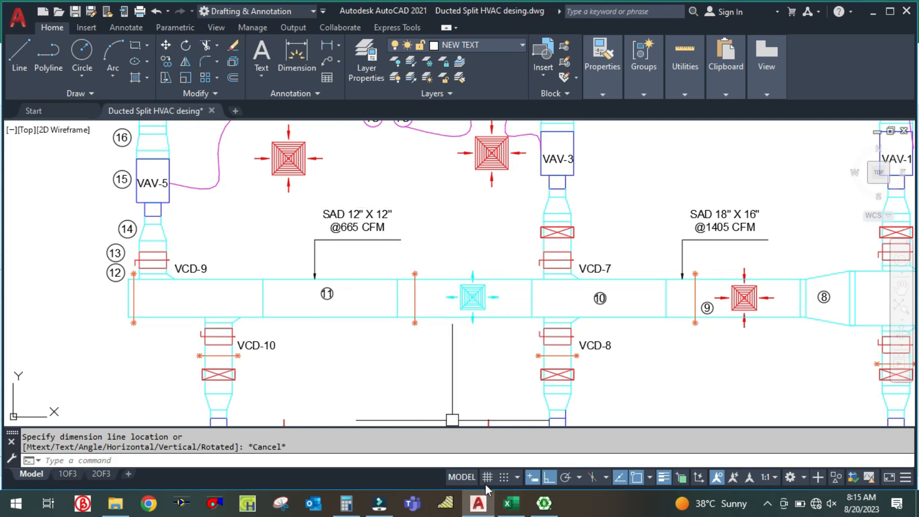
# - Switch to the Excel ESP calculation sheet and enter ST DUCT as the fitting type for tag 10
pyautogui.click(512, 503)
pyautogui.doubleClick(86, 325)
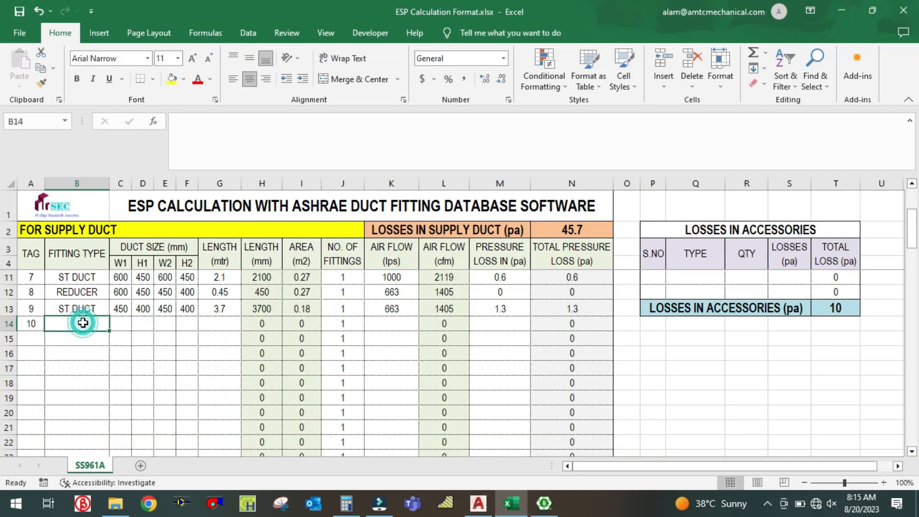
pyautogui.write('ST DUCT')
pyautogui.click(93, 355)
# - Set the tag 10 duct's W1, H1, W2 and H2 sizes to 300 mm each and its length to 2.4 m
pyautogui.click(124, 325)
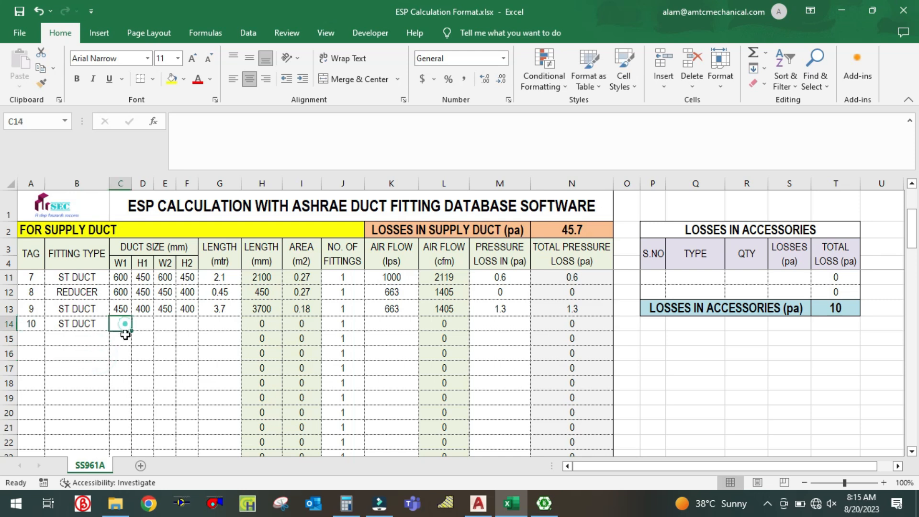
pyautogui.write('300')
pyautogui.press('Tab')
pyautogui.write('30')
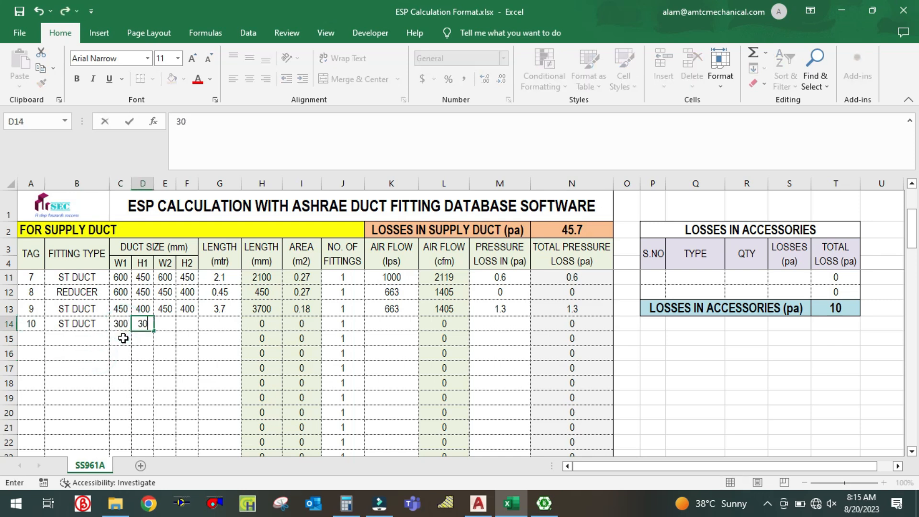
pyautogui.press('Tab')
pyautogui.write('300')
pyautogui.press('Tab')
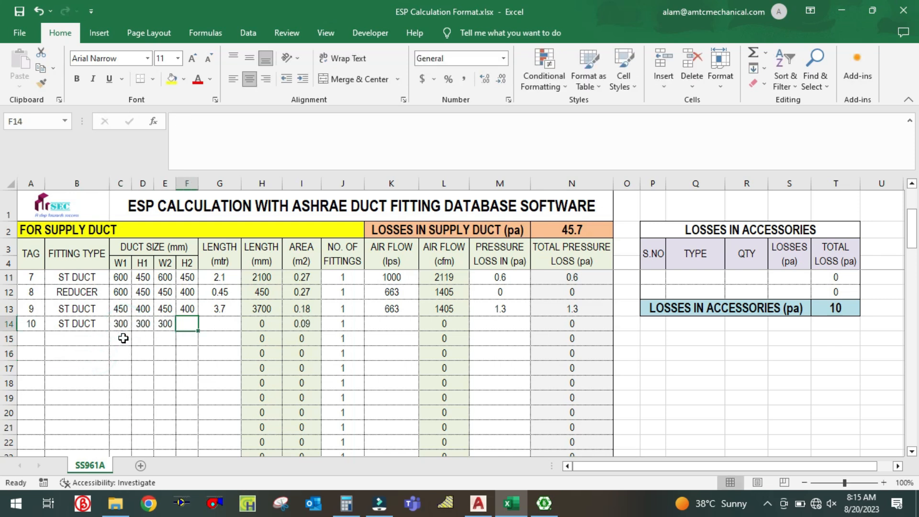
pyautogui.press('Tab')
pyautogui.write('2.')
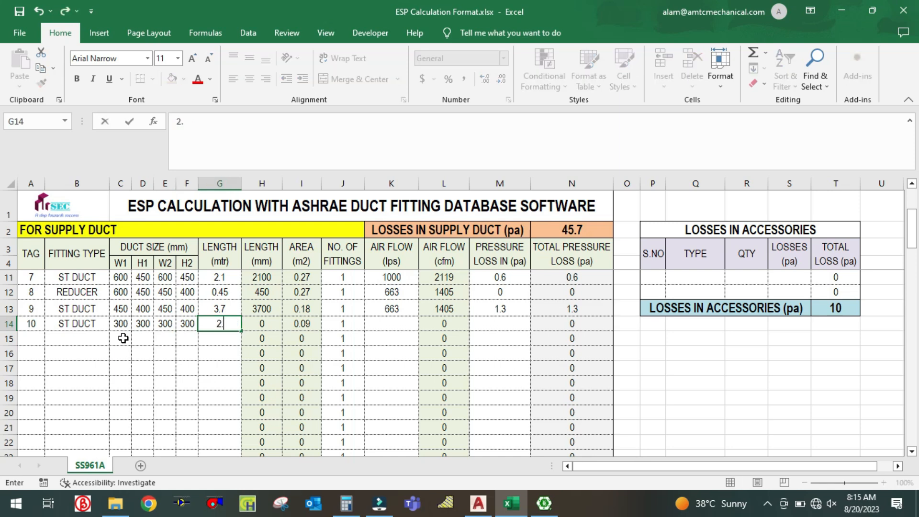
pyautogui.write('4')
# - Check the drawing's airflow for the 12" x 12" duct and divide 665 by 2.119 in Calculator to convert it to lps
pyautogui.click(404, 322)
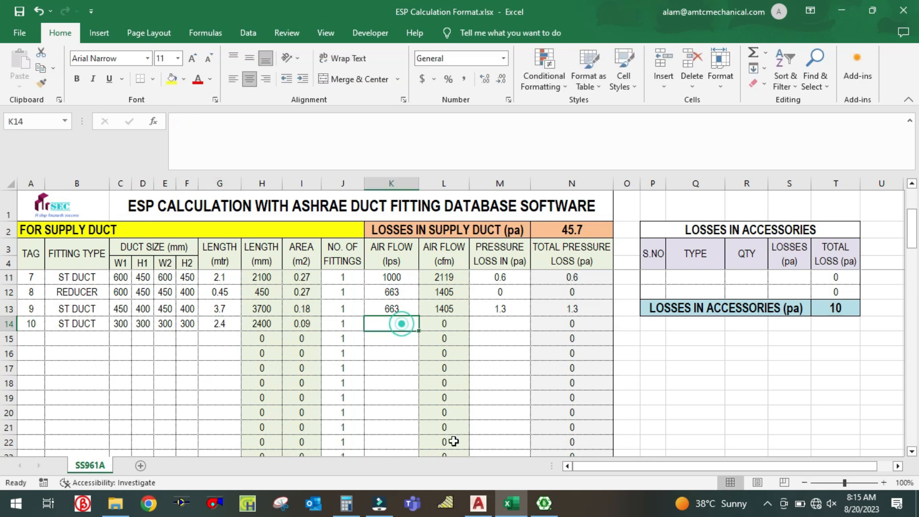
pyautogui.click(480, 508)
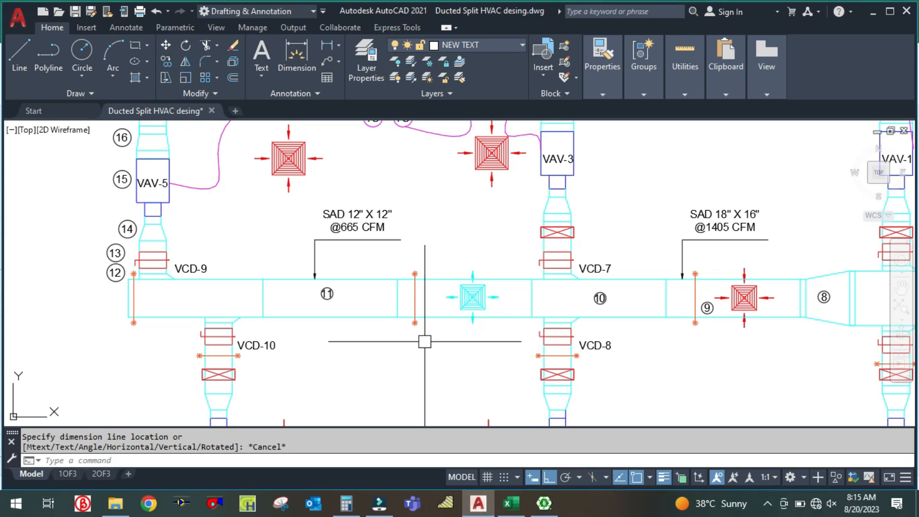
pyautogui.click(348, 504)
pyautogui.click(741, 223)
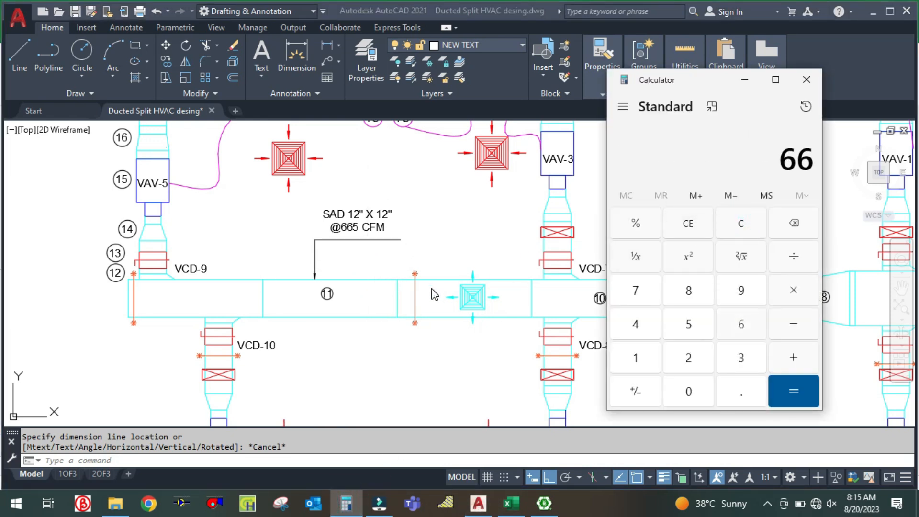
pyautogui.write('2.119')
pyautogui.press('Return')
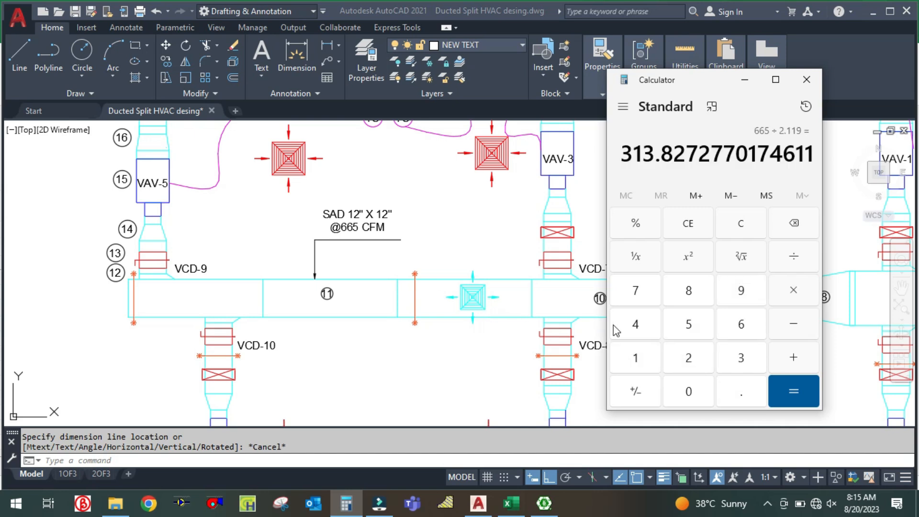
# - Switch back to Excel and enter 314 lps as the air flow for the tag 10 straight duct
pyautogui.click(511, 503)
pyautogui.write('3')
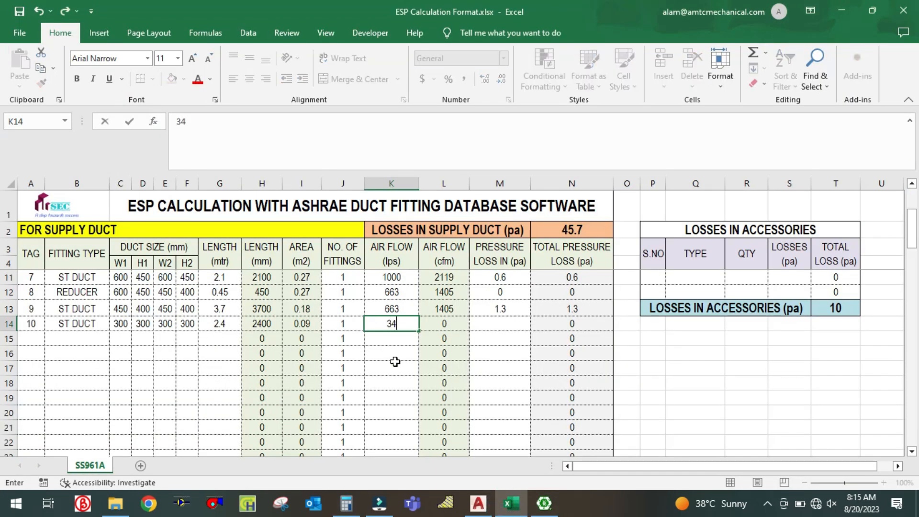
pyautogui.write('14')
pyautogui.click(395, 361)
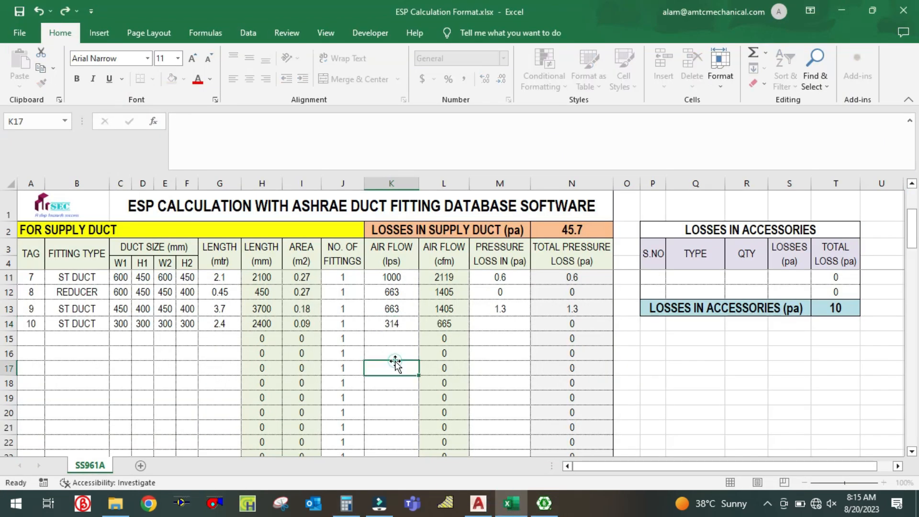
# - In ASHRAE Duct Fitting Database, set the straight duct's width to 300 mm, length to 2.4 m and flow rate to 314 L/s
pyautogui.click(493, 324)
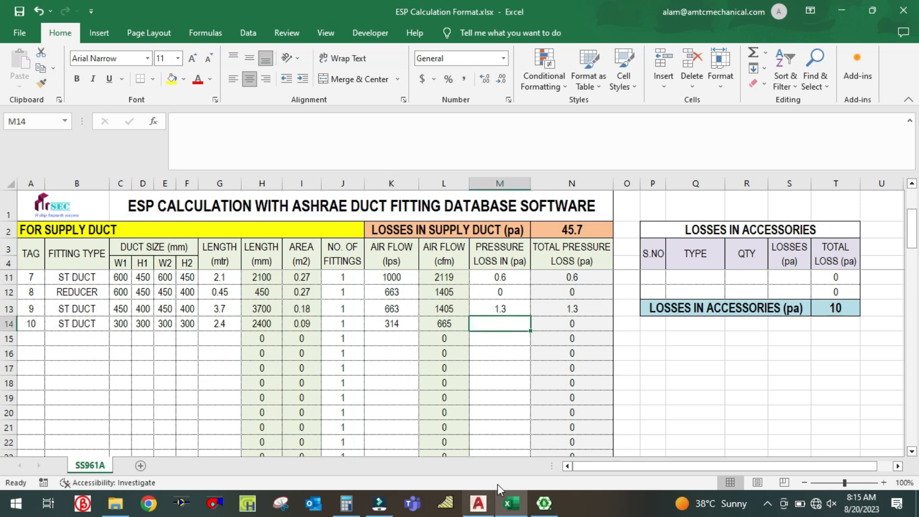
pyautogui.click(544, 503)
pyautogui.click(316, 122)
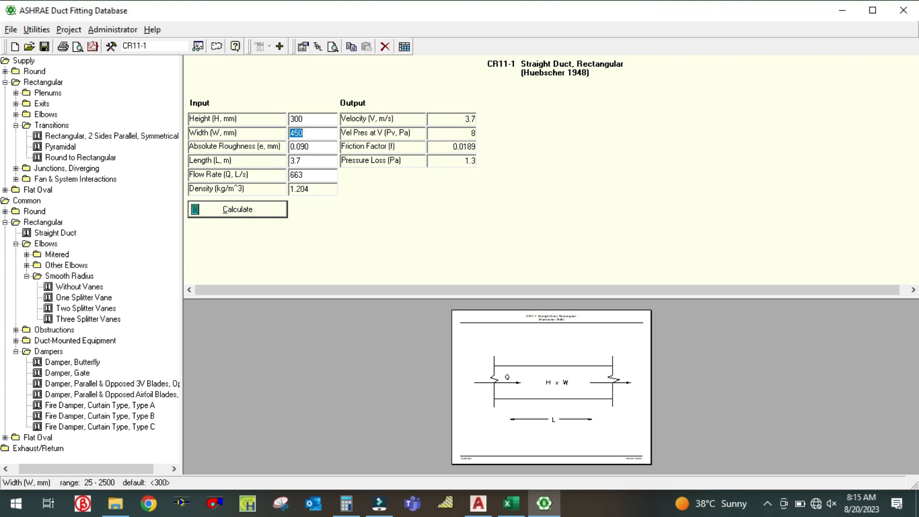
pyautogui.click(305, 162)
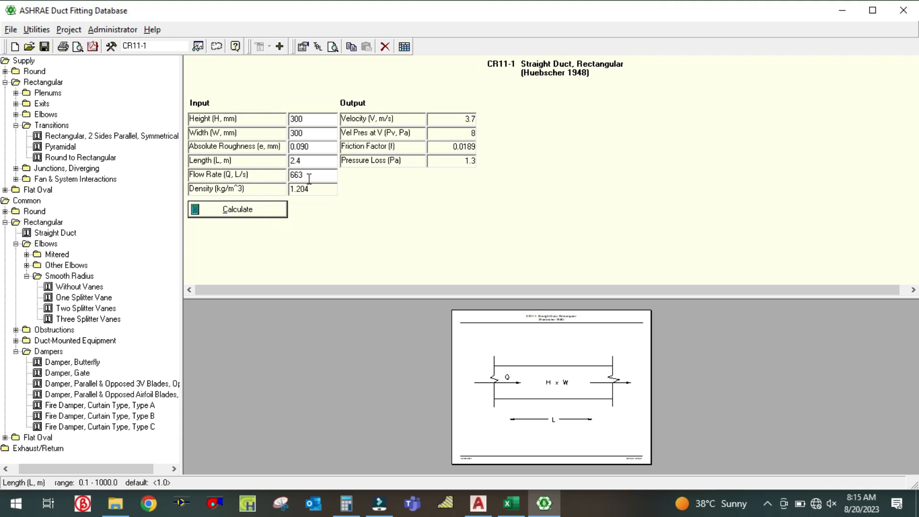
pyautogui.click(309, 179)
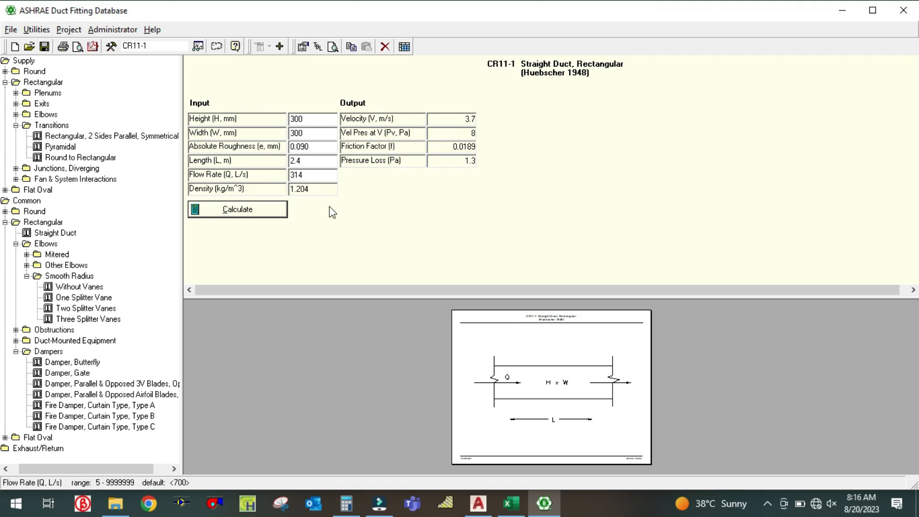
# - Return to Excel and enter a pressure loss of 1.2 Pa for the 300 x 300 mm straight duct in row 14
pyautogui.click(511, 503)
pyautogui.write('1.2')
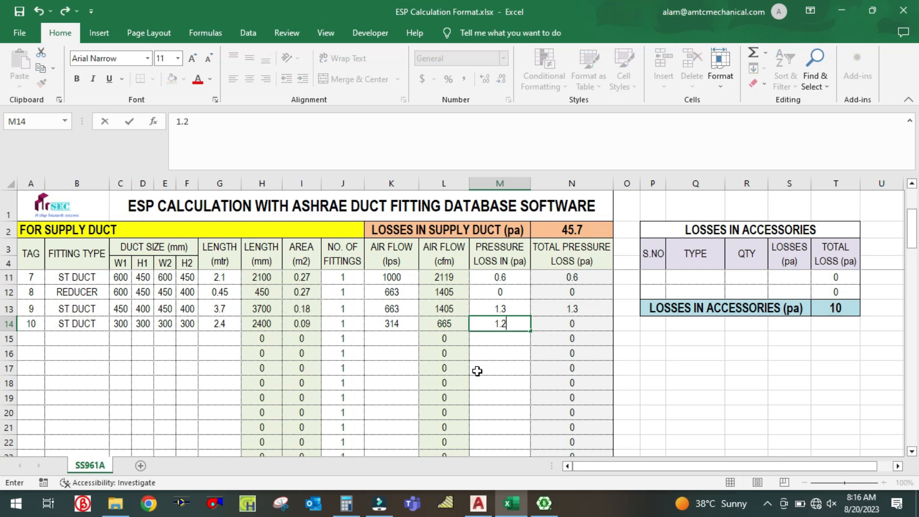
pyautogui.click(477, 371)
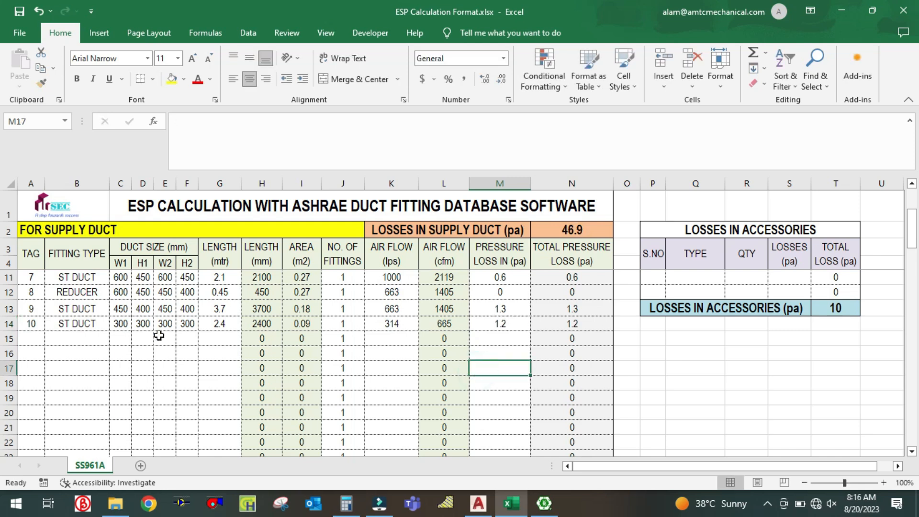
# - Enter tag 11 in the empty row 15 of the supply duct table
pyautogui.click(30, 339)
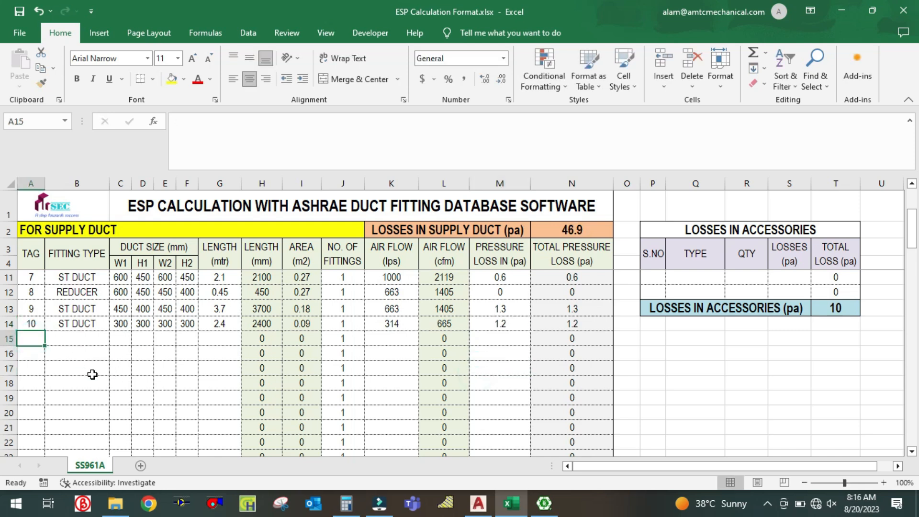
pyautogui.write('11')
pyautogui.click(92, 377)
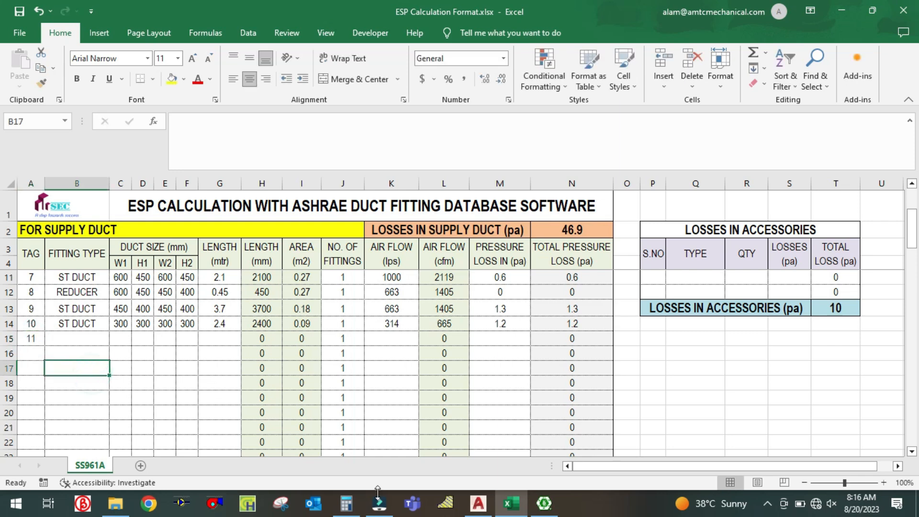
# - Check the tag numbers in the AutoCAD drawing and set the Excel tags to 11 in row 14 and 12 in row 15
pyautogui.click(488, 502)
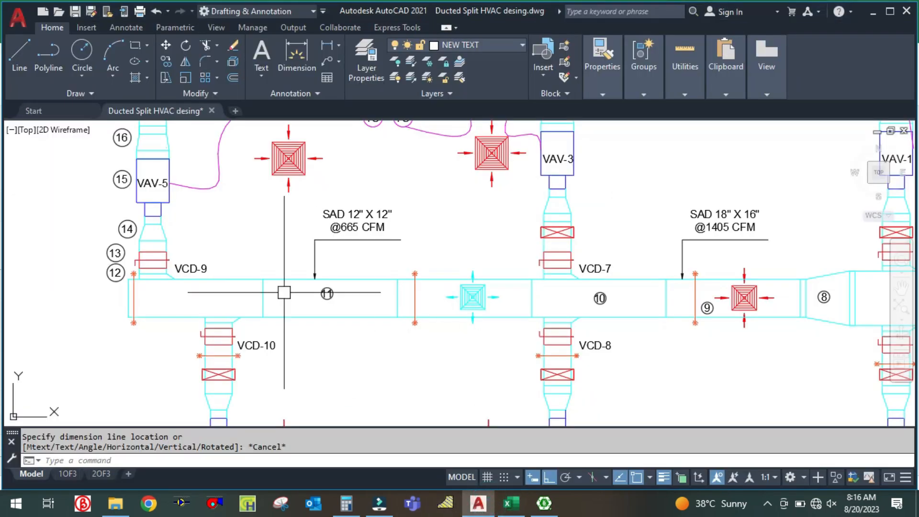
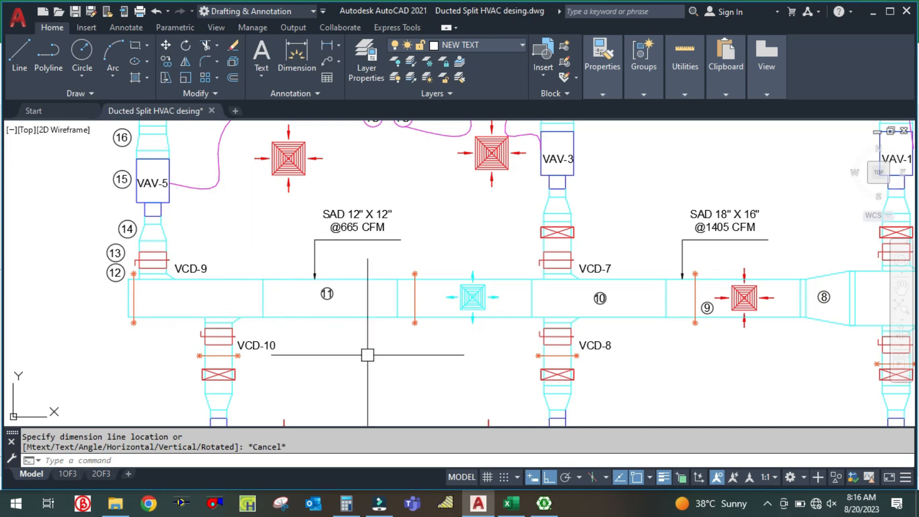
pyautogui.click(512, 503)
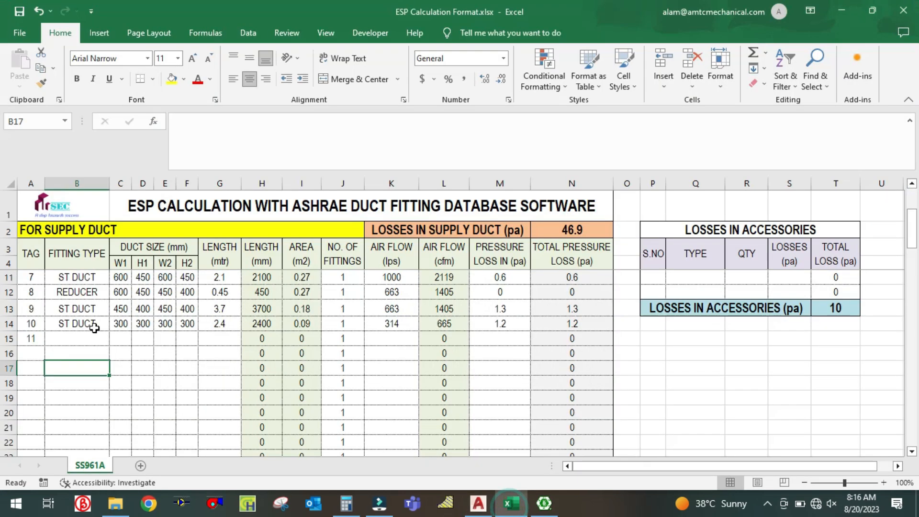
pyautogui.click(28, 322)
pyautogui.write('1')
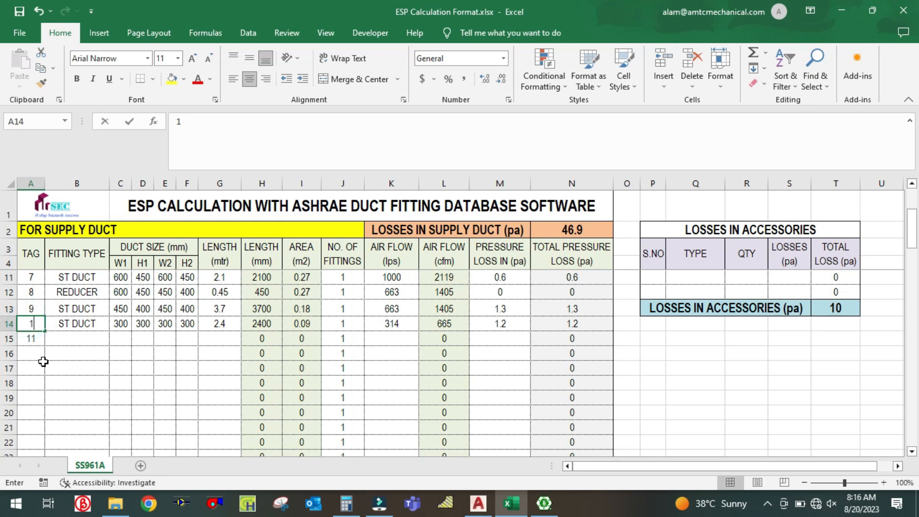
pyautogui.write('1')
pyautogui.click(44, 362)
pyautogui.click(35, 339)
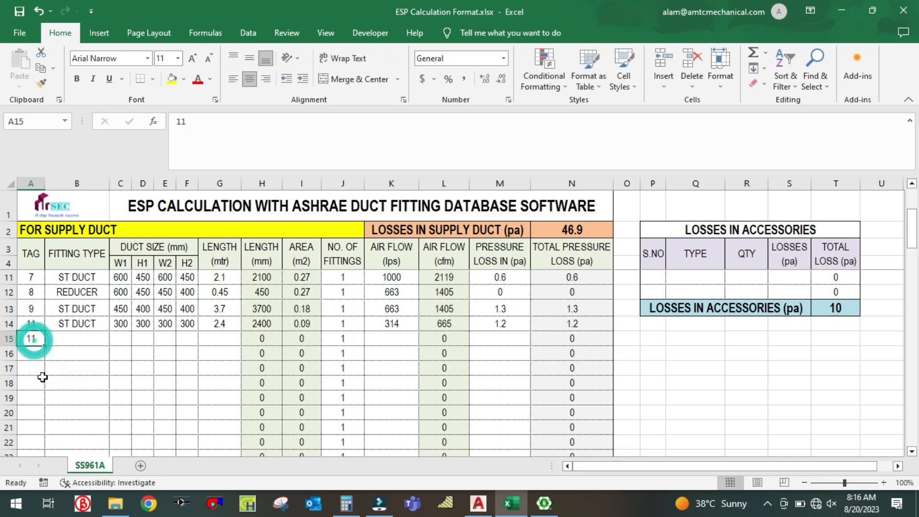
pyautogui.write('12')
pyautogui.click(50, 382)
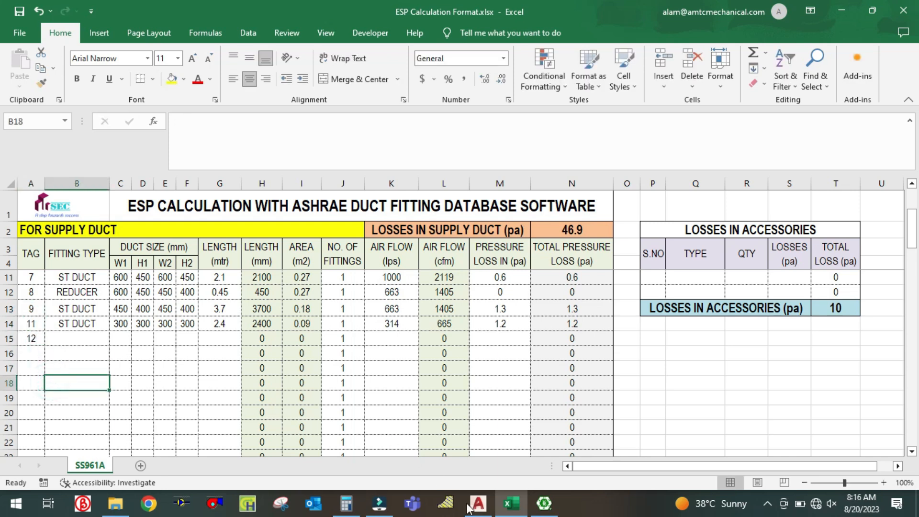
# - Switch to AutoCAD and examine the VAV-5 branch from fitting 12 through the damper, VAV box and flexible duct to diffuser 19
pyautogui.click(489, 502)
pyautogui.scroll(4, 125, 281)
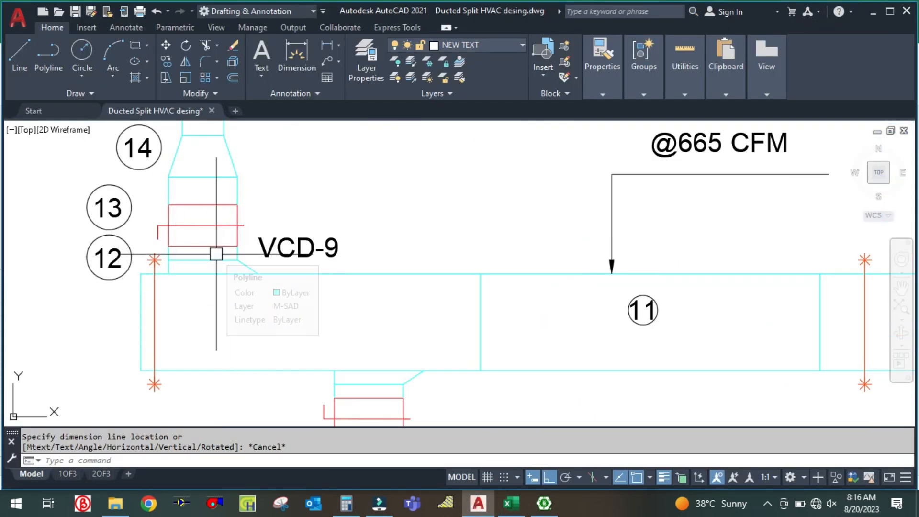
pyautogui.scroll(-2, 273, 289)
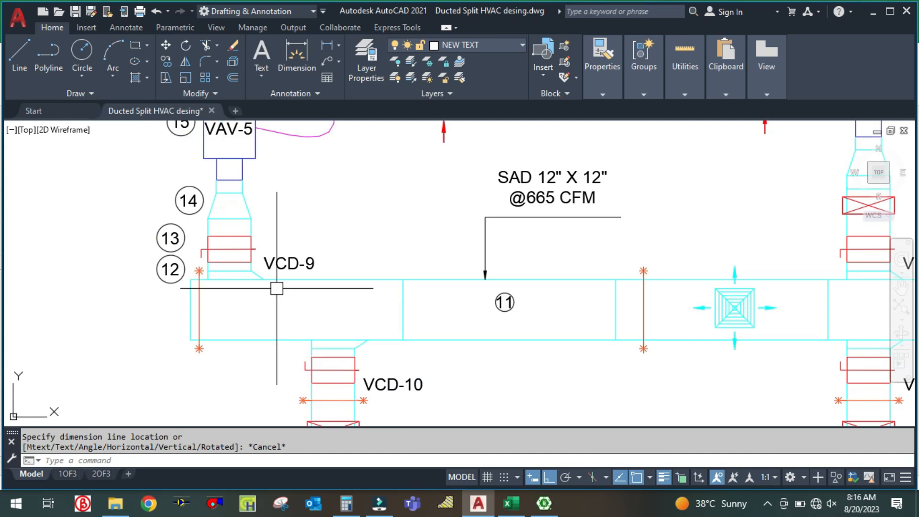
pyautogui.scroll(-3, 361, 246)
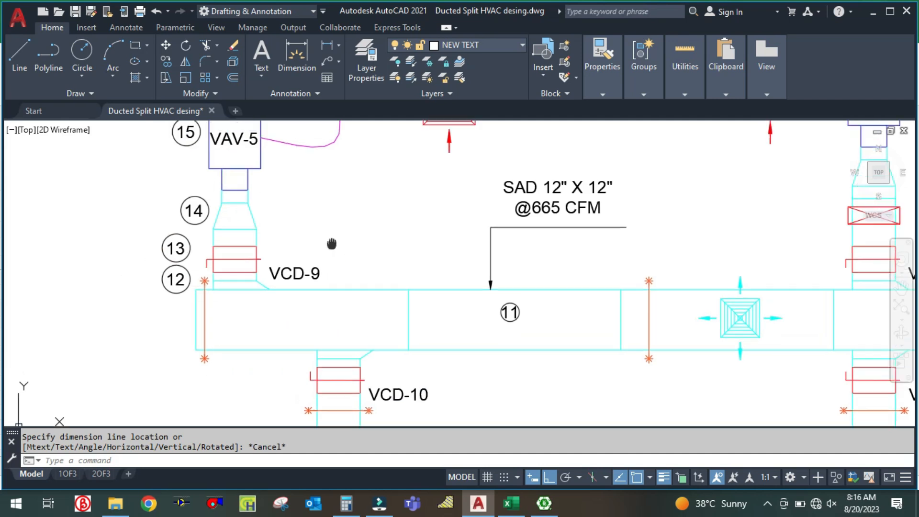
pyautogui.scroll(2, 288, 365)
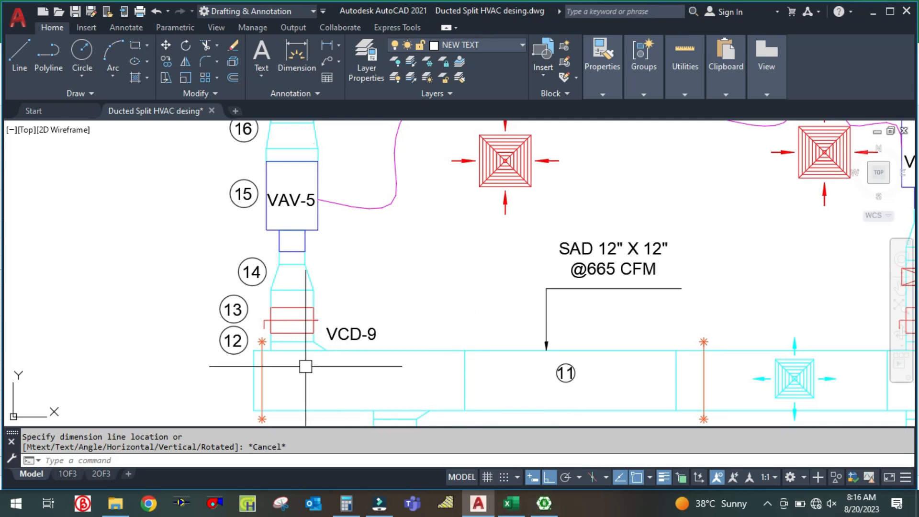
pyautogui.scroll(2, 303, 365)
pyautogui.scroll(-4, 307, 367)
pyautogui.scroll(2, 306, 340)
pyautogui.scroll(-4, 266, 229)
pyautogui.scroll(3, 319, 326)
pyautogui.scroll(2, 273, 225)
pyautogui.scroll(-2, 329, 187)
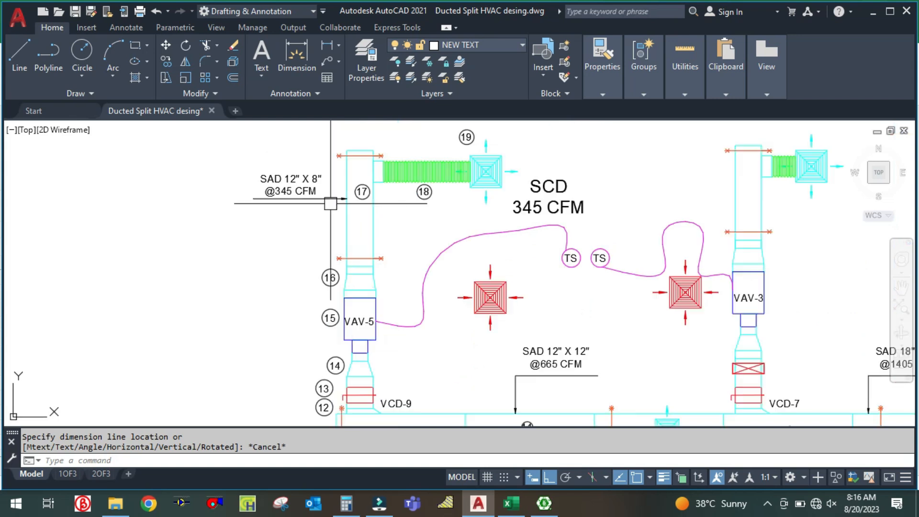
pyautogui.scroll(2, 307, 197)
pyautogui.scroll(-2, 254, 182)
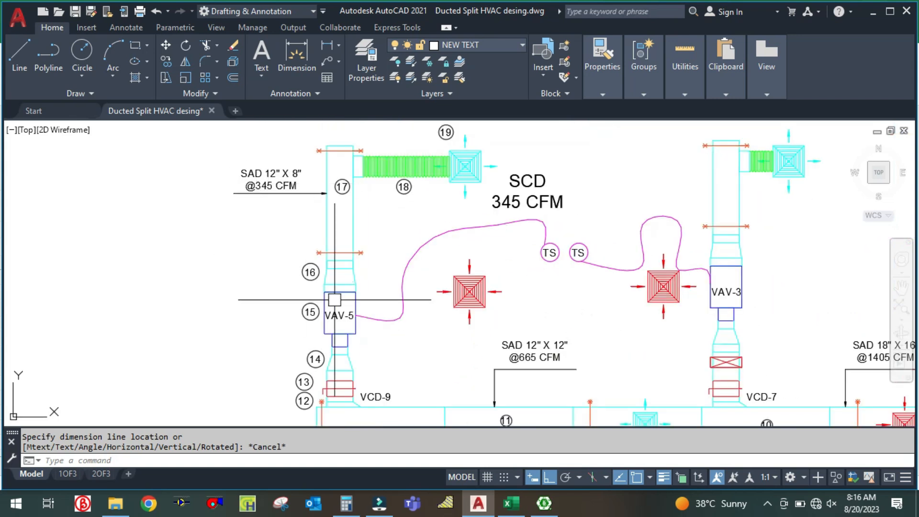
pyautogui.scroll(2, 359, 360)
pyautogui.moveTo(382, 333); pyautogui.dragTo(379, 245)
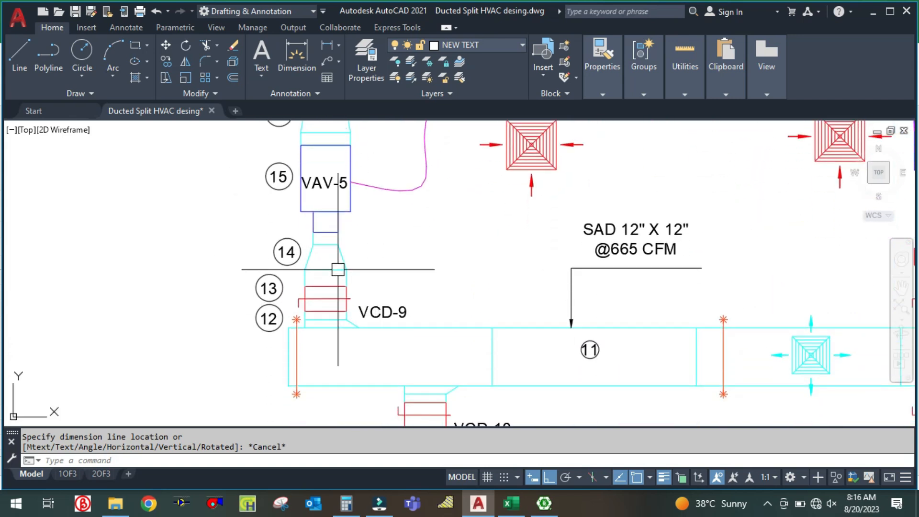
pyautogui.write('LI')
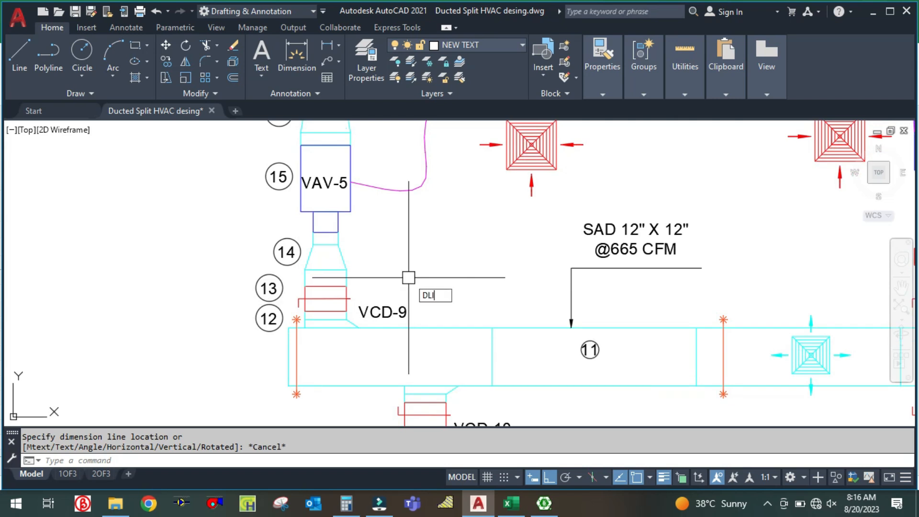
pyautogui.press('Return')
pyautogui.press('Return')
pyautogui.click(318, 265)
pyautogui.press('Escape')
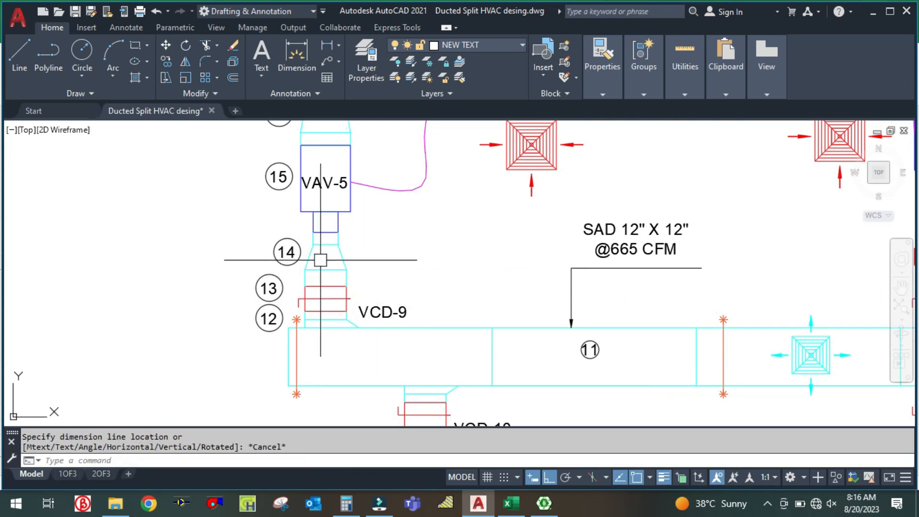
# - Measure the width of fitting 12's base where it meets the main duct below damper VCD-9
pyautogui.scroll(2, 334, 312)
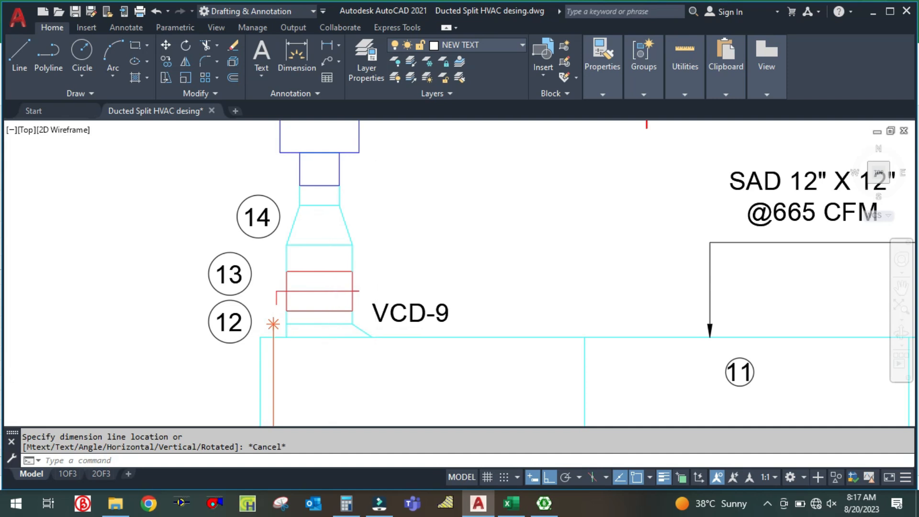
pyautogui.scroll(2, 333, 352)
pyautogui.write('DLI')
pyautogui.press('Return')
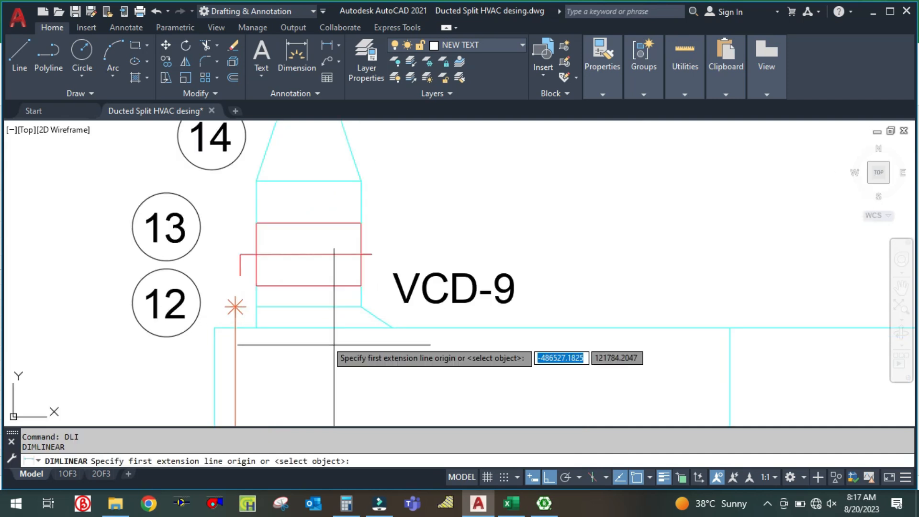
pyautogui.click(256, 328)
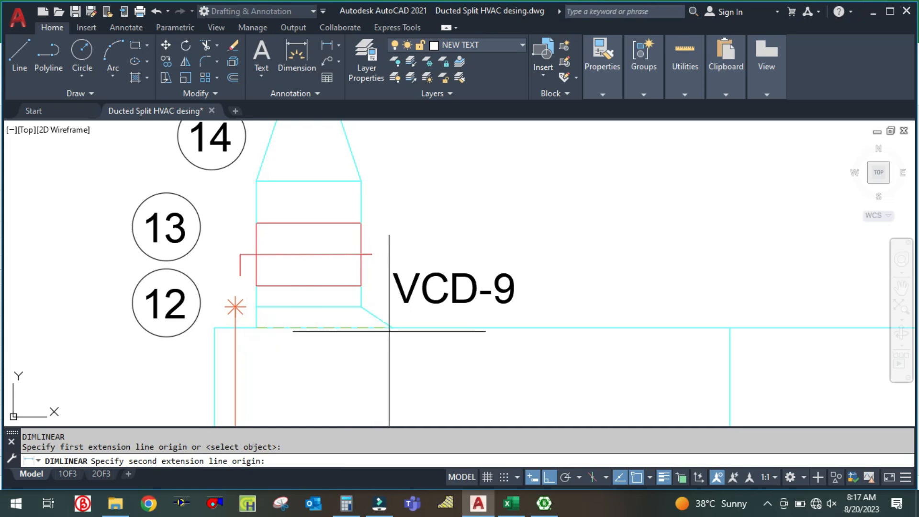
pyautogui.click(391, 328)
pyautogui.press('Escape')
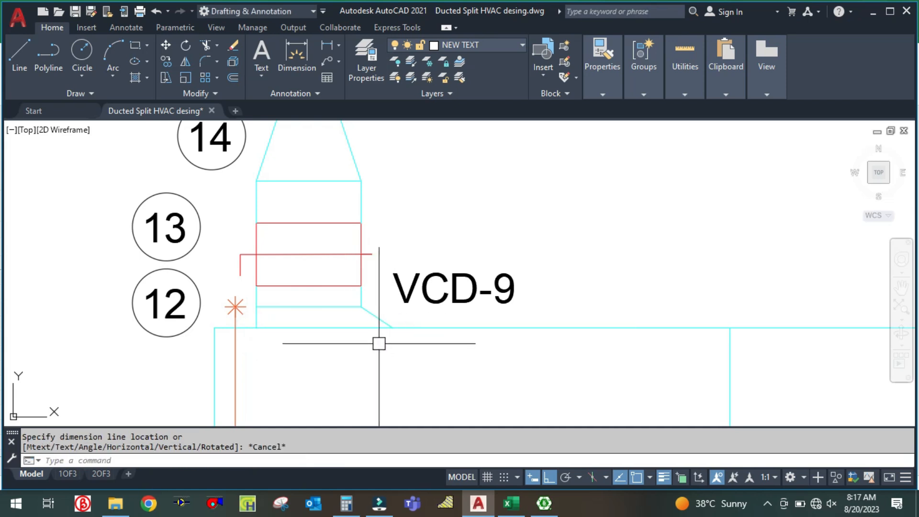
# - Return to Excel and enter CONTRACTION as the fitting type for tag 12 in row 15
pyautogui.click(513, 503)
pyautogui.click(82, 336)
pyautogui.write('CONTRACTION')
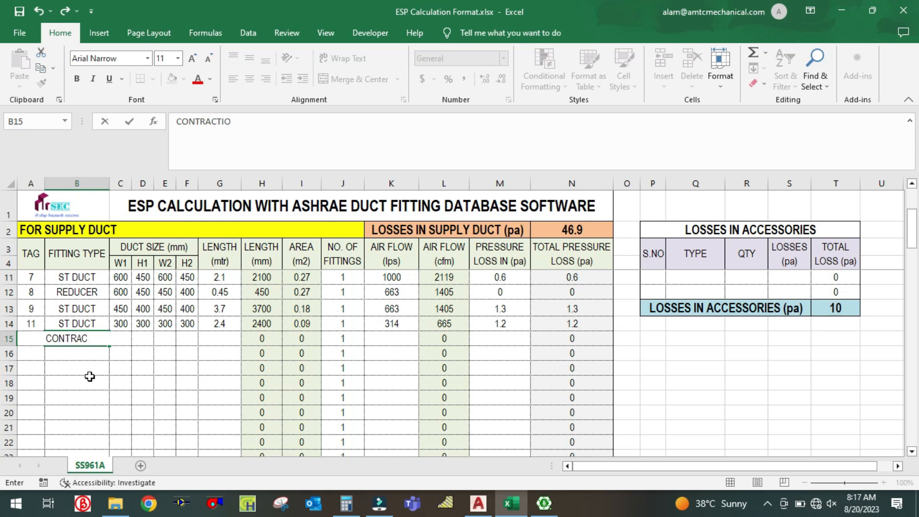
pyautogui.press('Return')
# - Enter the tag 12 contraction's duct size as W1 350, H1 200, W2 250 and H2 200 mm
pyautogui.click(122, 339)
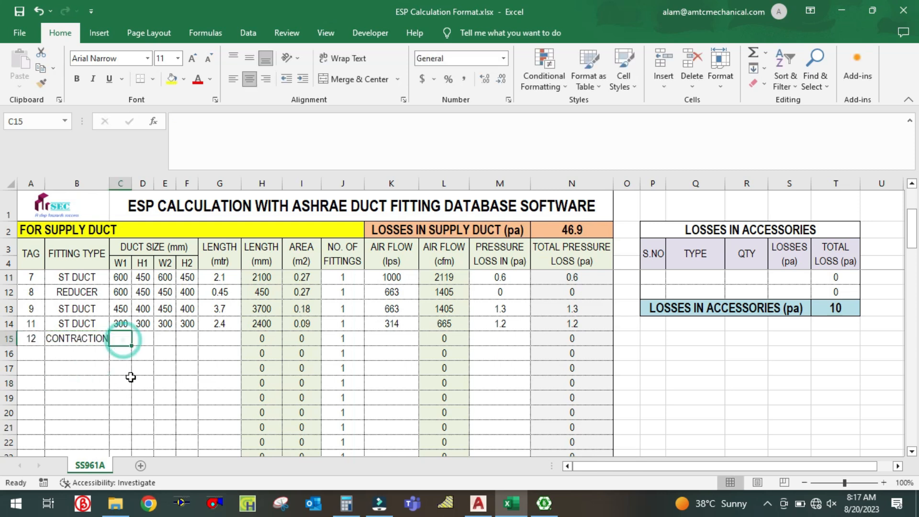
pyautogui.write('320')
pyautogui.press('BackSpace')
pyautogui.press('BackSpace')
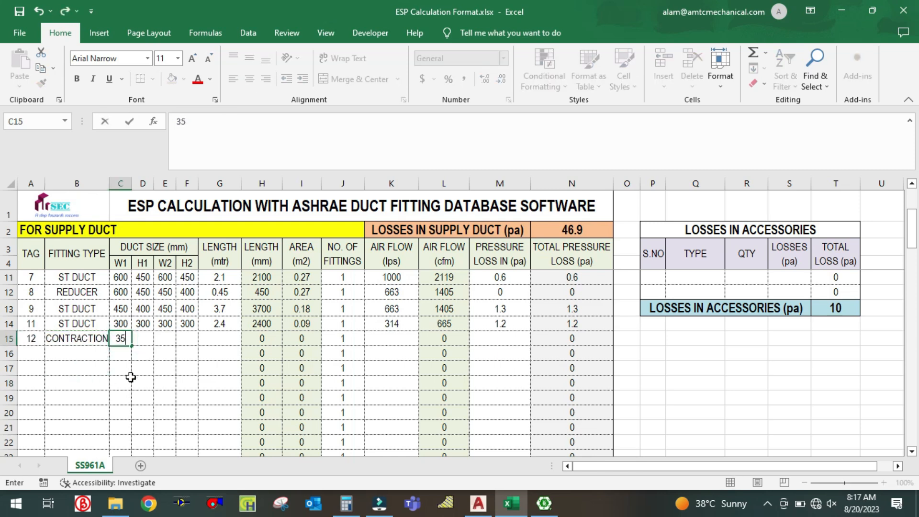
pyautogui.press('Tab')
pyautogui.write('200')
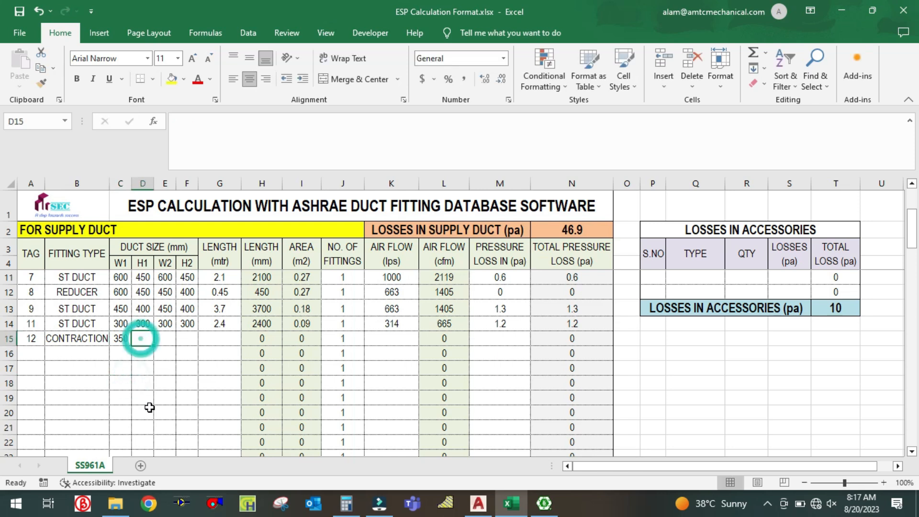
pyautogui.click(165, 339)
pyautogui.write('250')
pyautogui.click(197, 340)
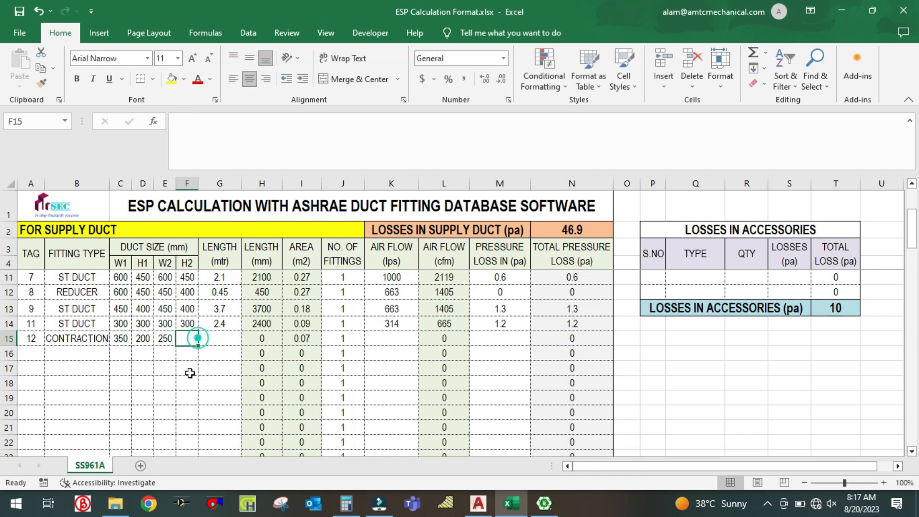
pyautogui.write('2')
pyautogui.click(188, 365)
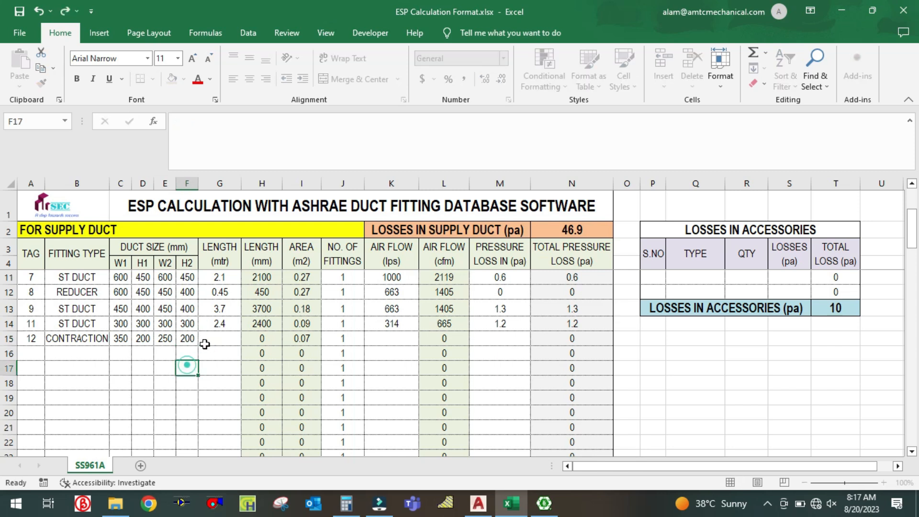
# - Set the tag 12 contraction's length to 0.15 m in row 15
pyautogui.click(221, 328)
pyautogui.click(221, 344)
pyautogui.write('0.')
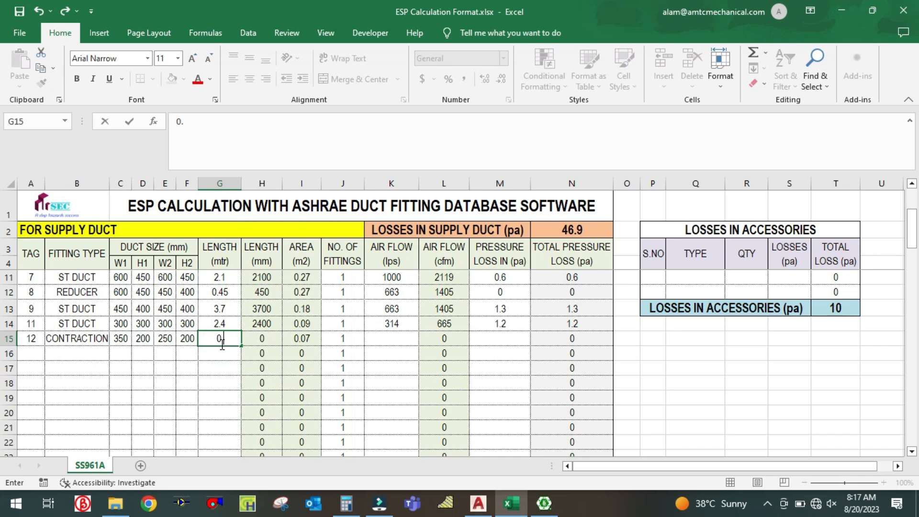
pyautogui.click(229, 381)
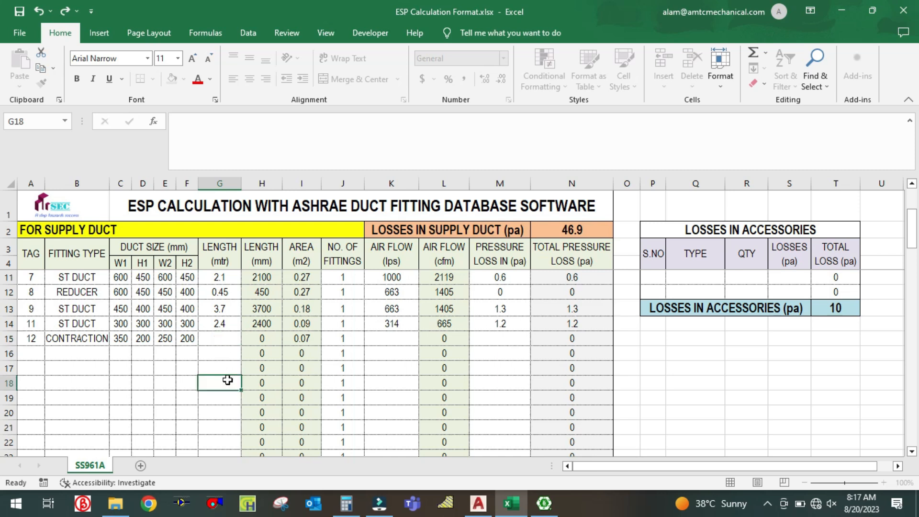
pyautogui.click(228, 340)
pyautogui.write('0.15')
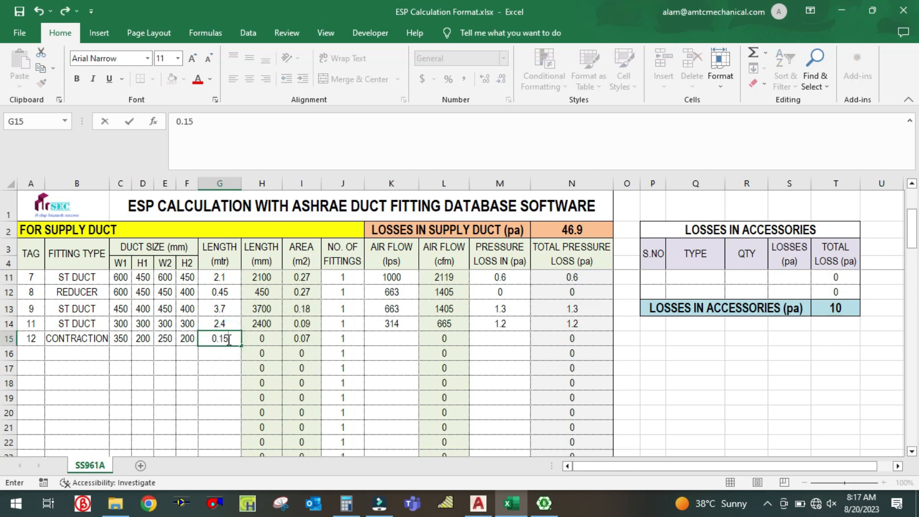
# - Check the VAV-5 branch airflow in AutoCAD and divide 345 CFM by 2.119 in Calculator
pyautogui.click(394, 340)
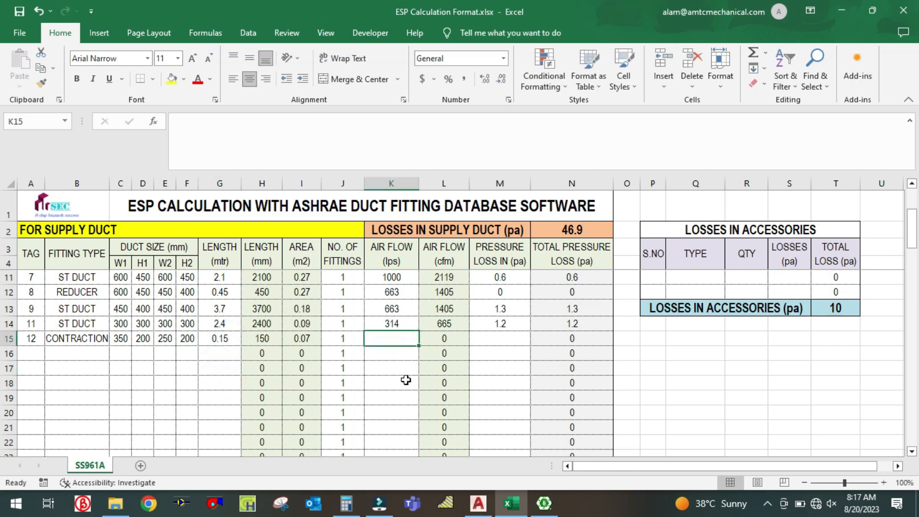
pyautogui.hotkey('alt', 'Tab')
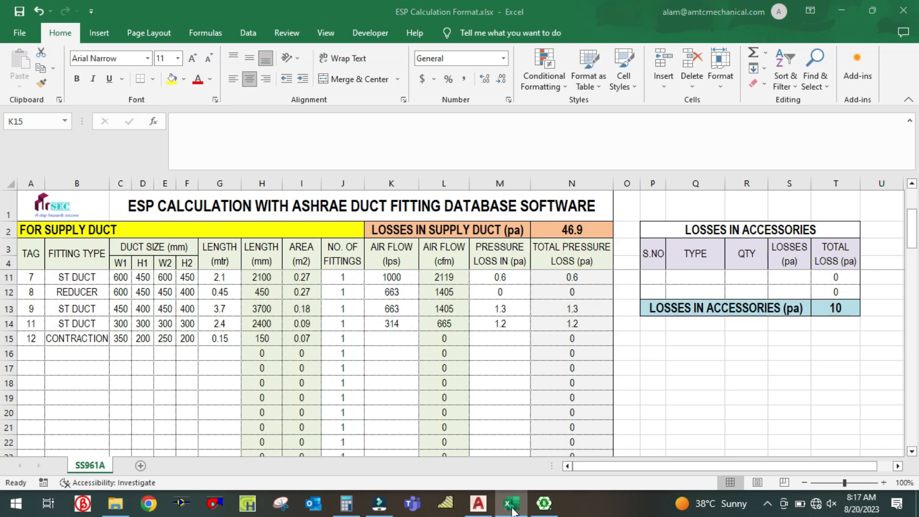
pyautogui.scroll(-5, 407, 391)
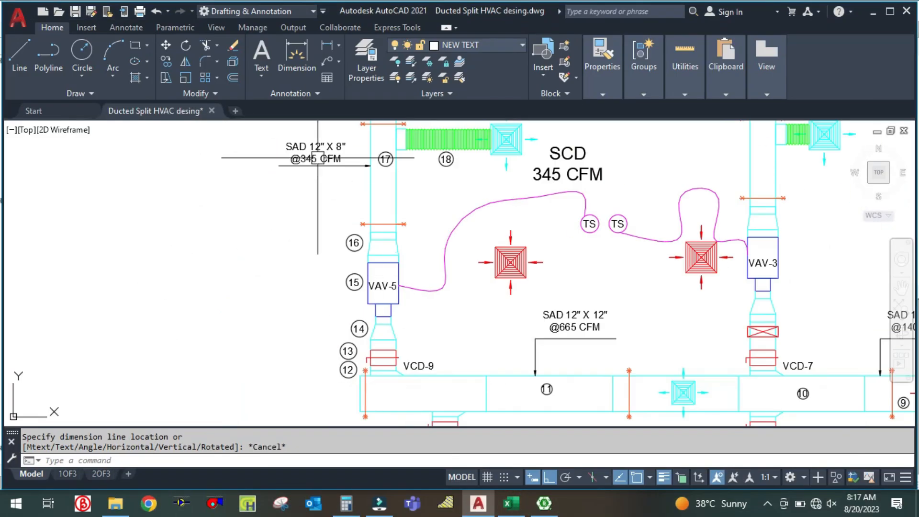
pyautogui.scroll(2, 340, 398)
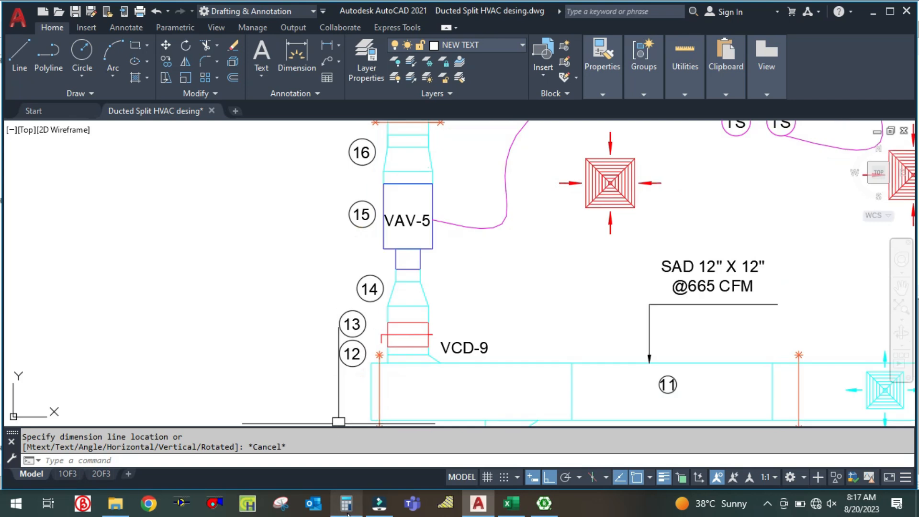
pyautogui.click(346, 504)
pyautogui.click(732, 226)
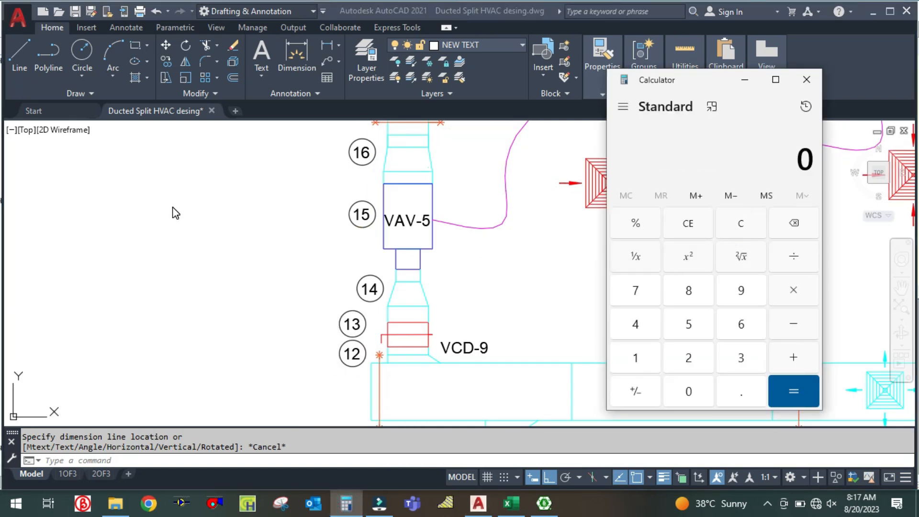
pyautogui.write('345 ÷ 2.119')
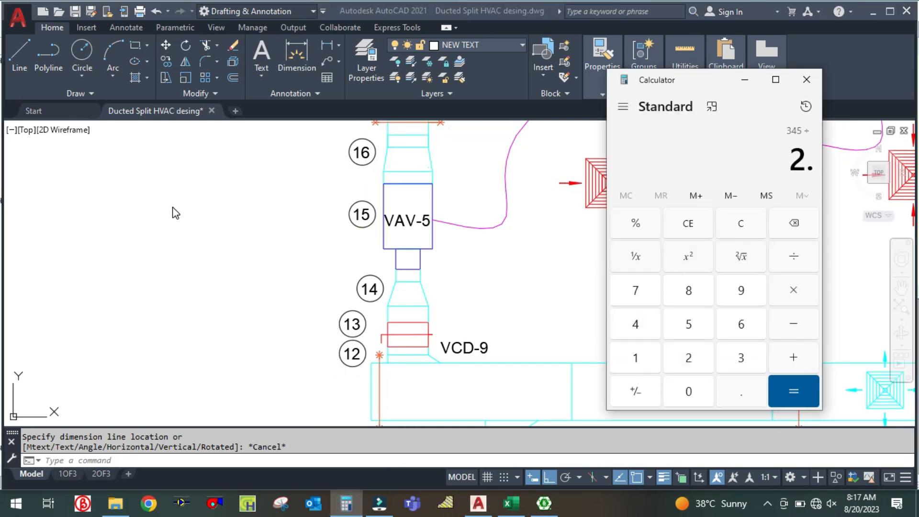
pyautogui.press('Return')
pyautogui.click(266, 245)
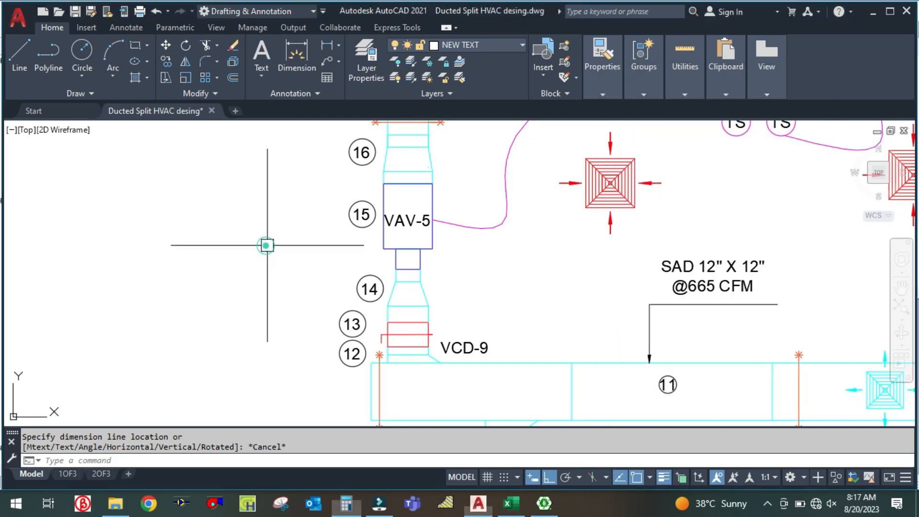
# - Return to Excel and enter an air flow of 163 lps for the tag 12 contraction
pyautogui.click(508, 503)
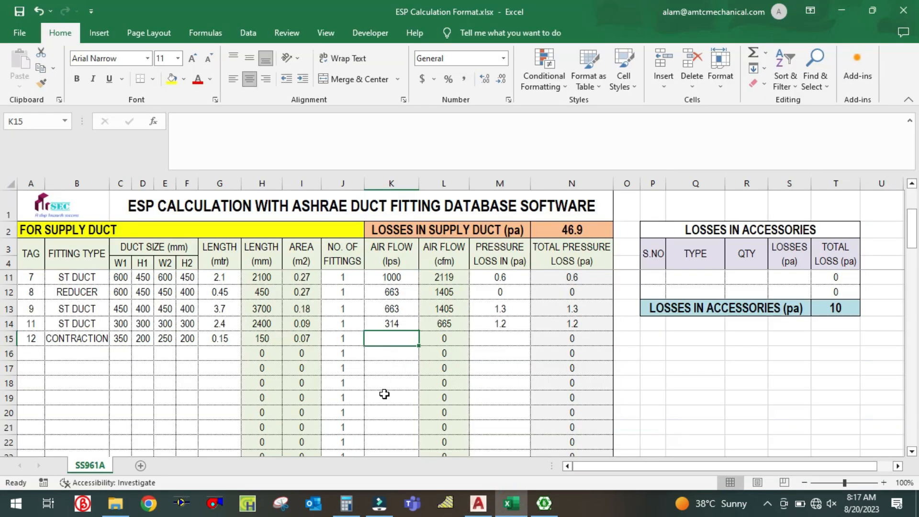
pyautogui.write('163')
pyautogui.press('Return')
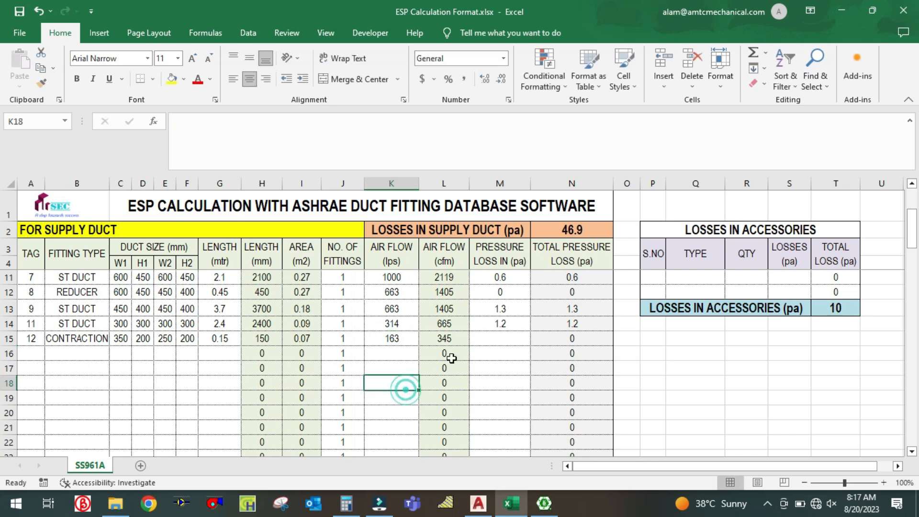
# - Switch to the ASHRAE Duct Fitting Database and open the rectangular supply transition Pyramidal (SR4-2)
pyautogui.click(488, 335)
pyautogui.click(544, 503)
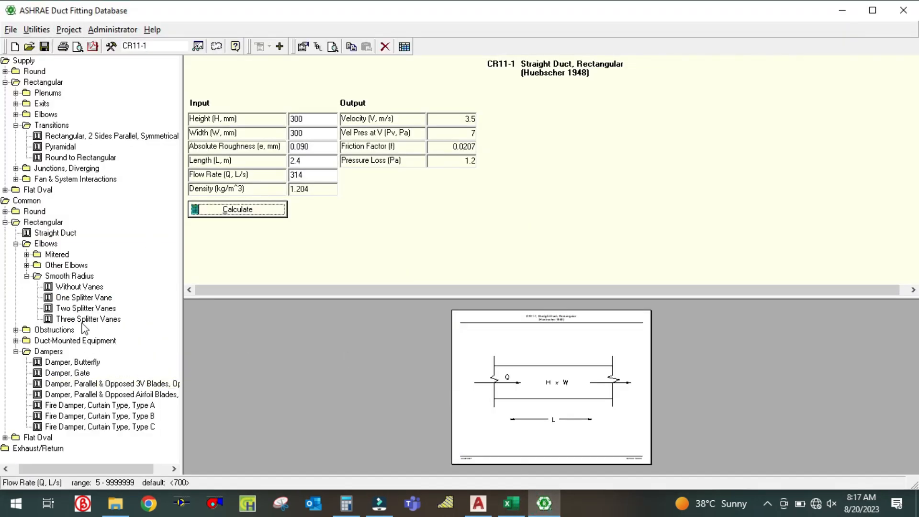
pyautogui.click(61, 147)
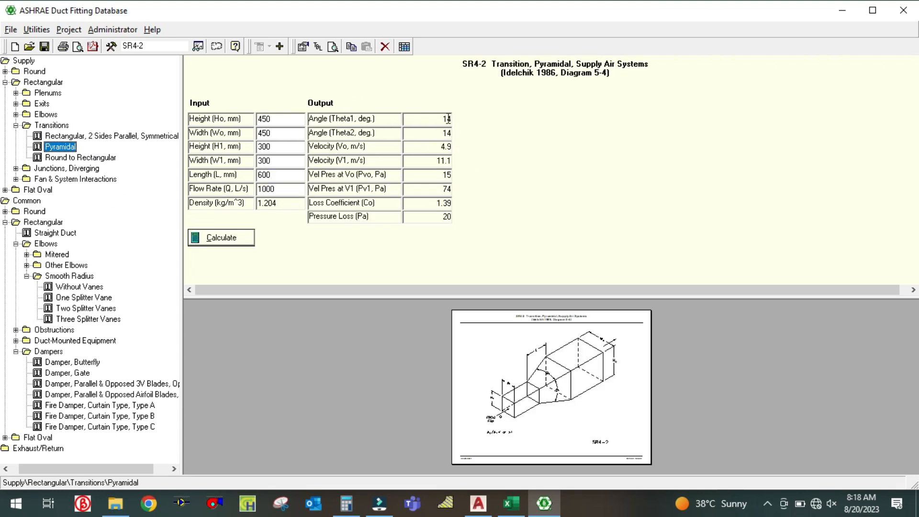
# - Set the pyramidal transition's height Ho to 200 mm and width Wo to 350 mm, checking the sizes in Excel
pyautogui.click(278, 121)
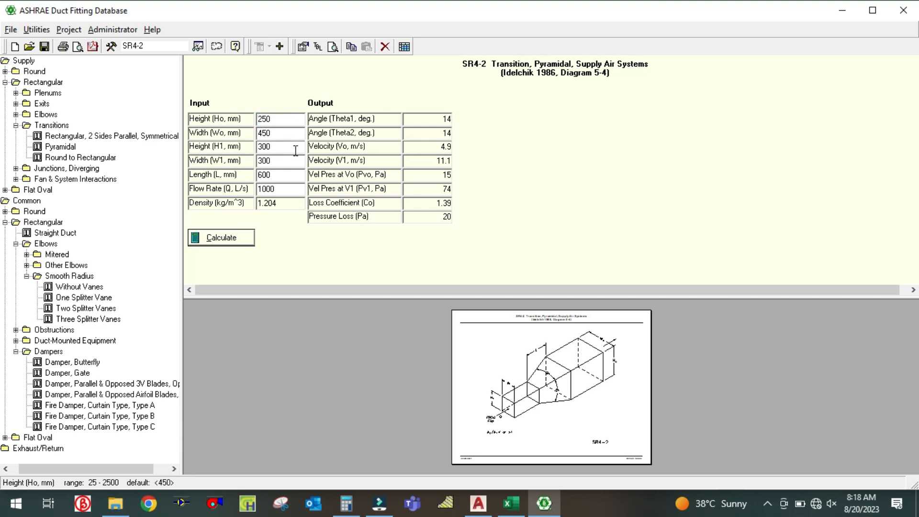
pyautogui.click(520, 509)
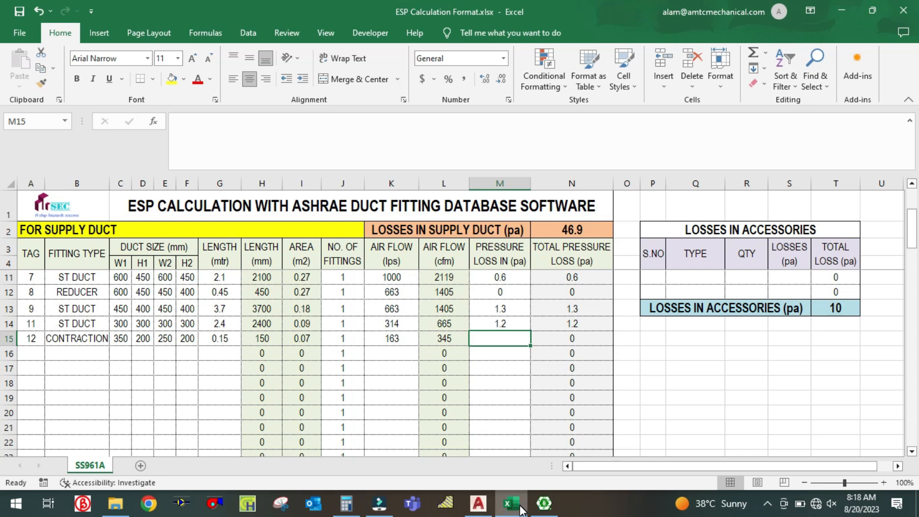
pyautogui.click(521, 509)
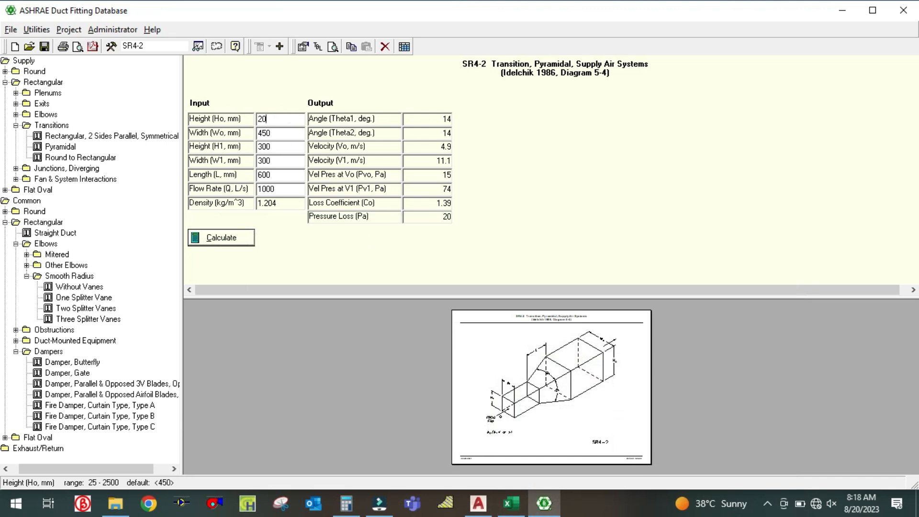
pyautogui.click(287, 143)
pyautogui.click(286, 136)
pyautogui.click(508, 512)
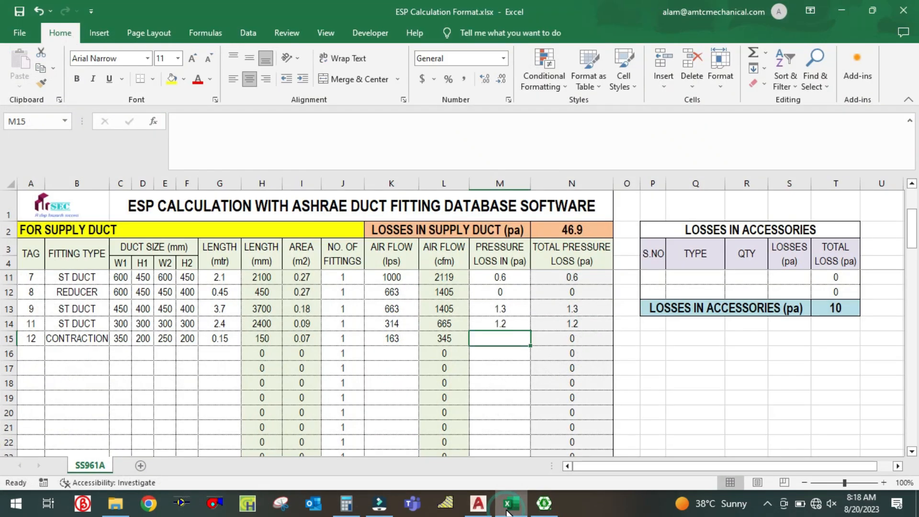
pyautogui.click(507, 511)
pyautogui.write('350')
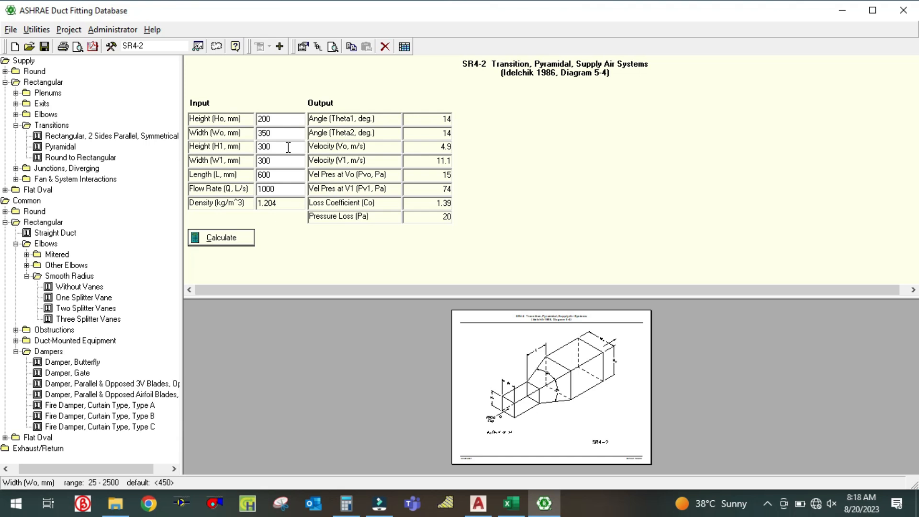
# - Set the transition's height H1 to 200 mm and width W1 to 250 mm, checking the Excel row for tag 12
pyautogui.click(289, 148)
pyautogui.write('250')
pyautogui.click(510, 504)
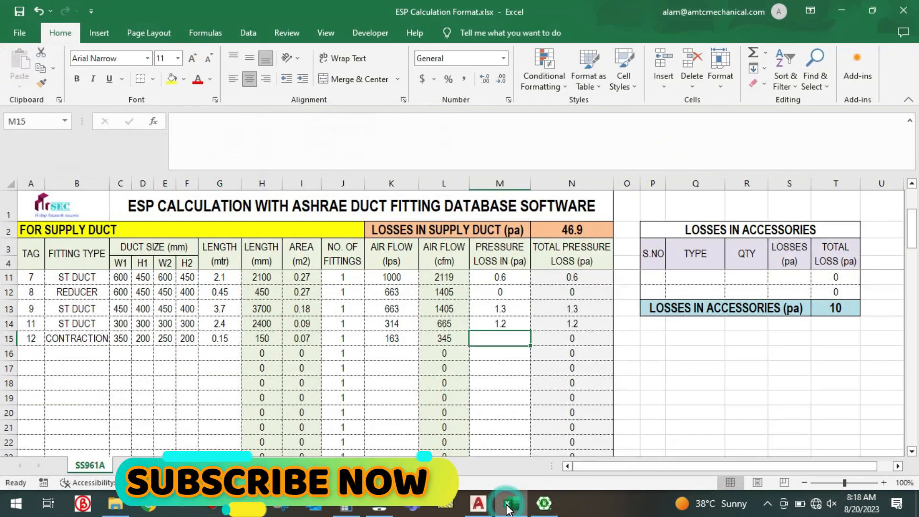
pyautogui.click(544, 504)
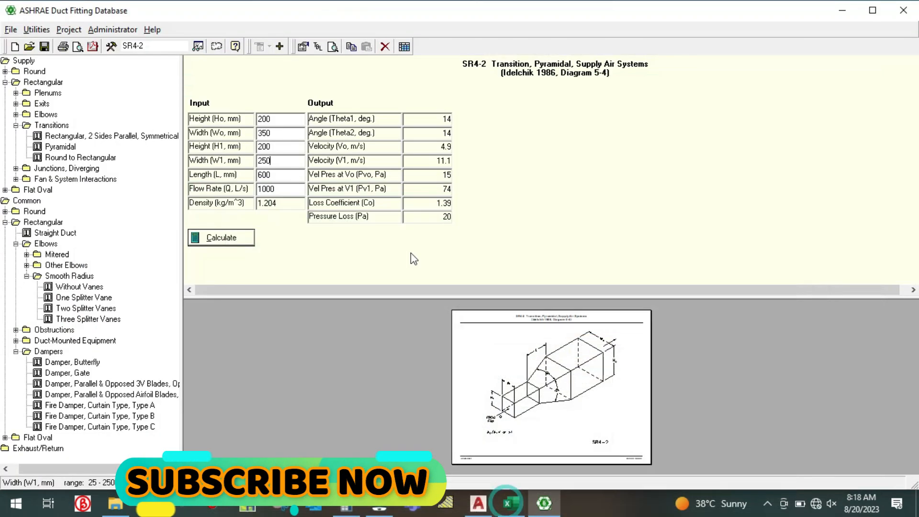
# - Set the transition's length to 150 mm and flow rate to 163 L/s, and calculate its pressure loss
pyautogui.click(286, 176)
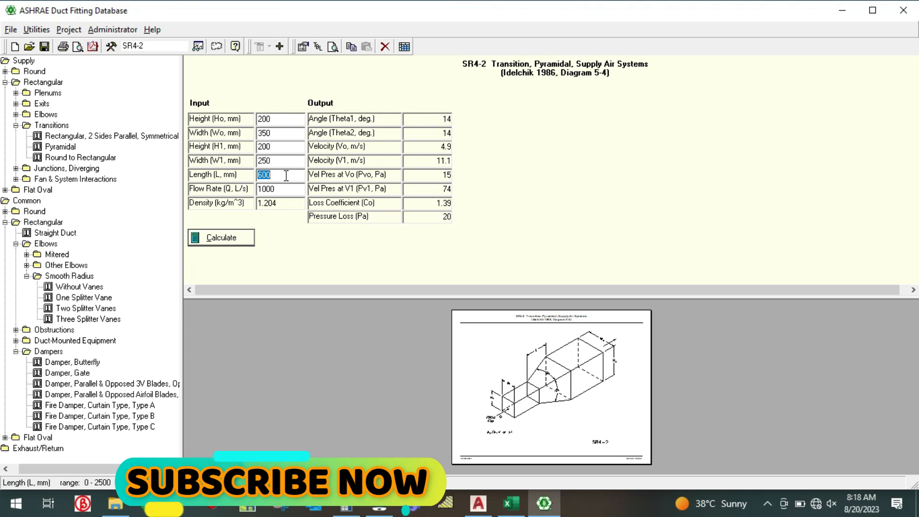
pyautogui.write('0')
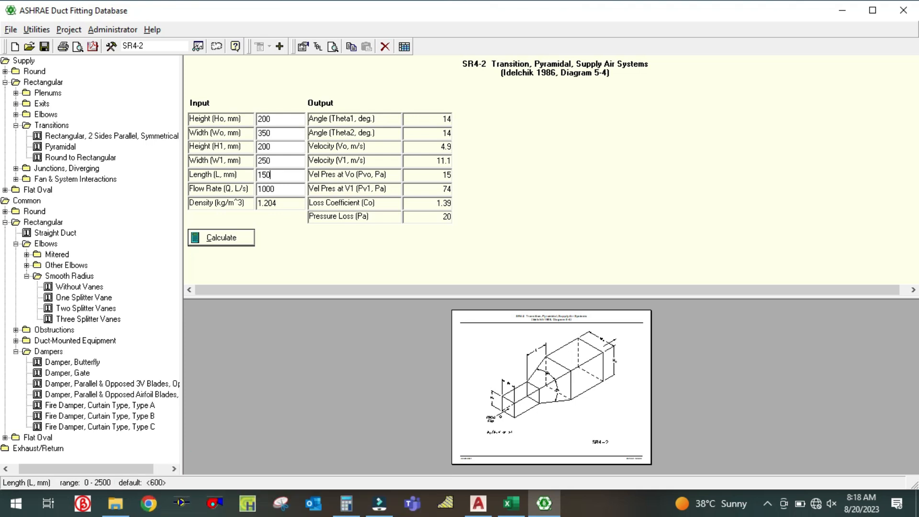
pyautogui.click(293, 188)
pyautogui.click(512, 505)
pyautogui.click(514, 510)
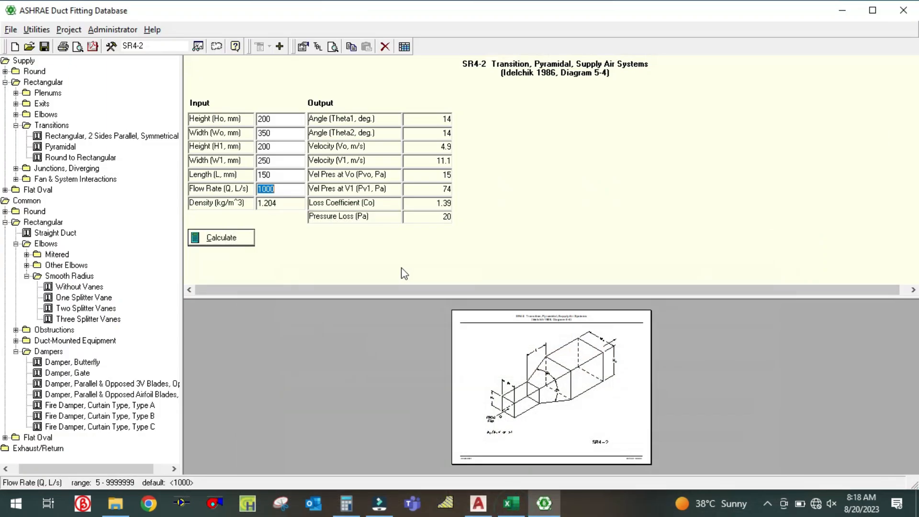
pyautogui.write('163')
pyautogui.click(247, 243)
# - Return to Excel and enter a pressure loss of 2 Pa for the tag 12 contraction
pyautogui.click(511, 504)
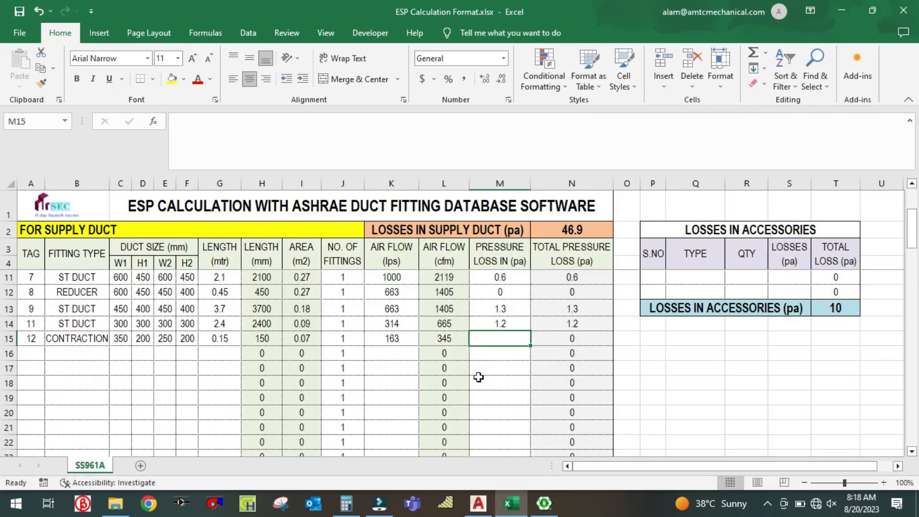
pyautogui.write('2')
pyautogui.click(499, 381)
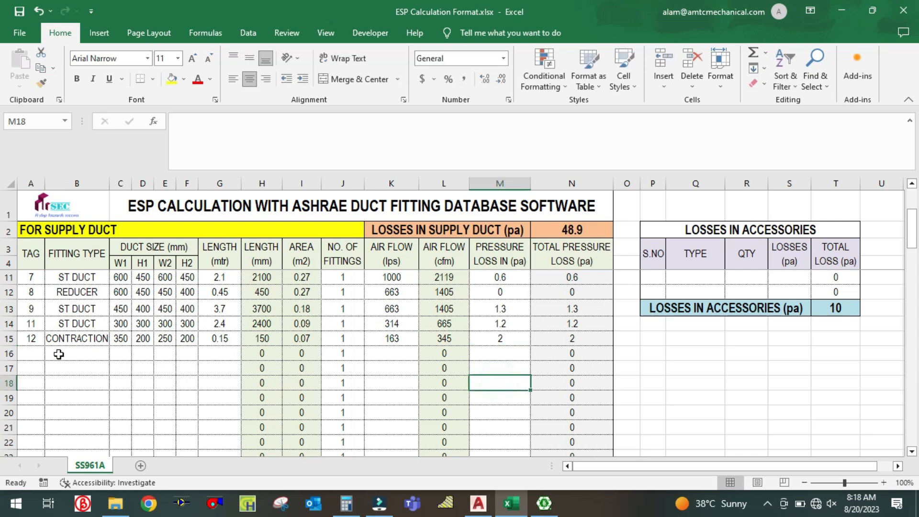
# - Add tag 13 in the next supply duct row with fitting type DAMPER, checking the fitting in the AutoCAD drawing
pyautogui.click(34, 353)
pyautogui.write('13')
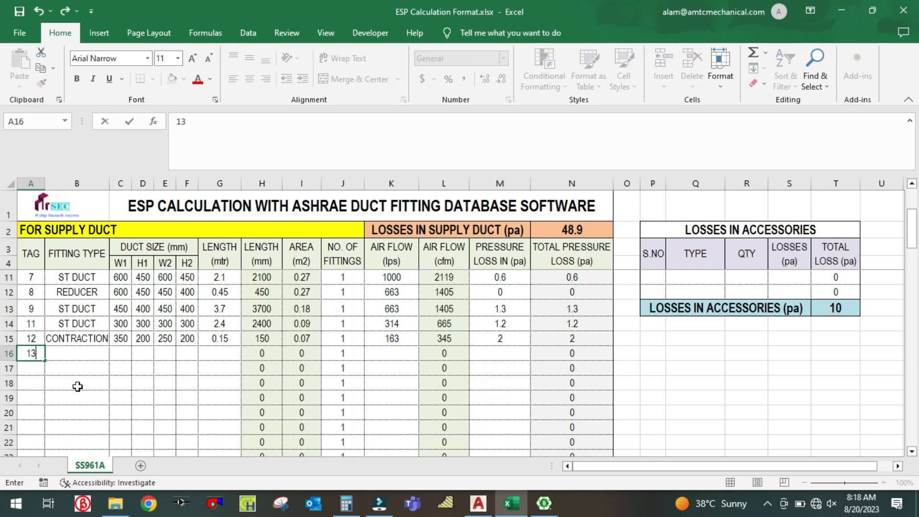
pyautogui.click(95, 396)
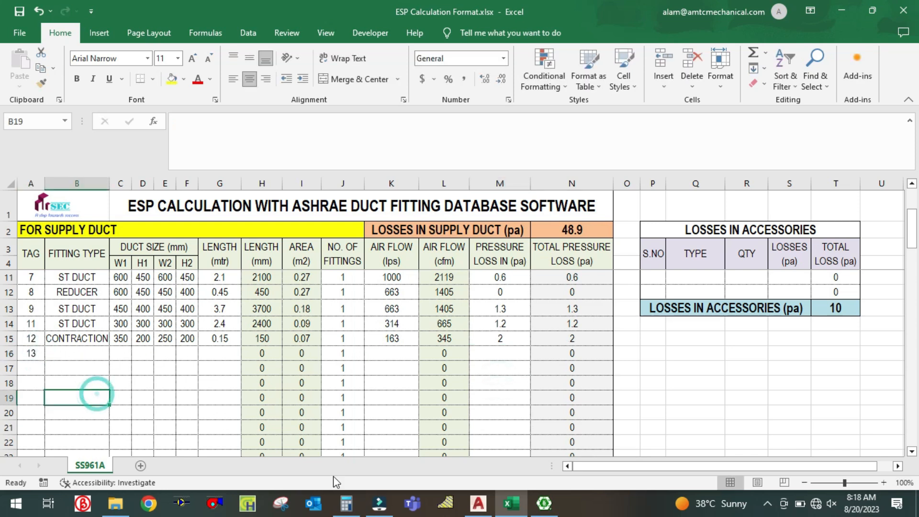
pyautogui.click(478, 503)
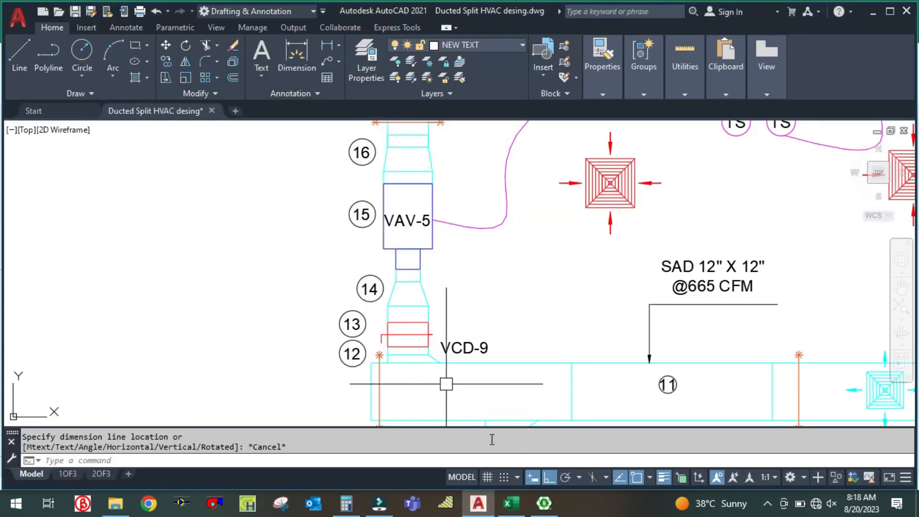
pyautogui.click(513, 505)
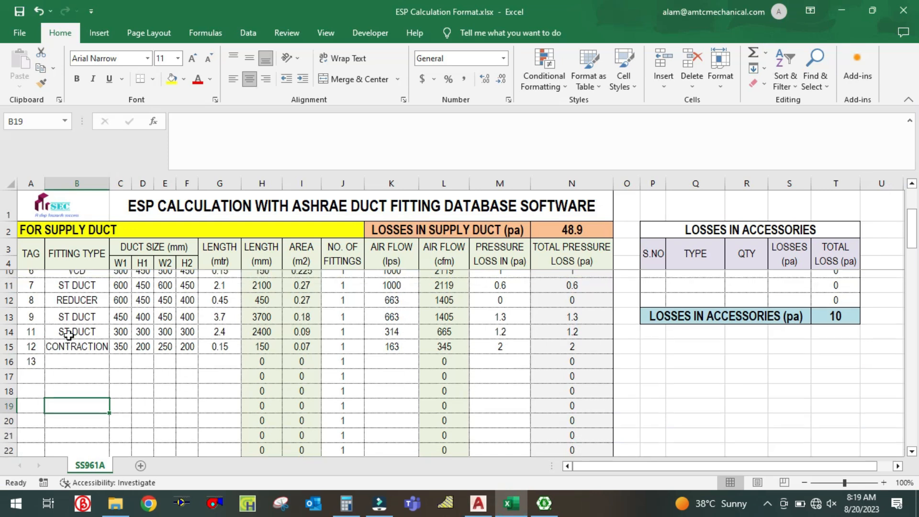
pyautogui.scroll(2, 69, 335)
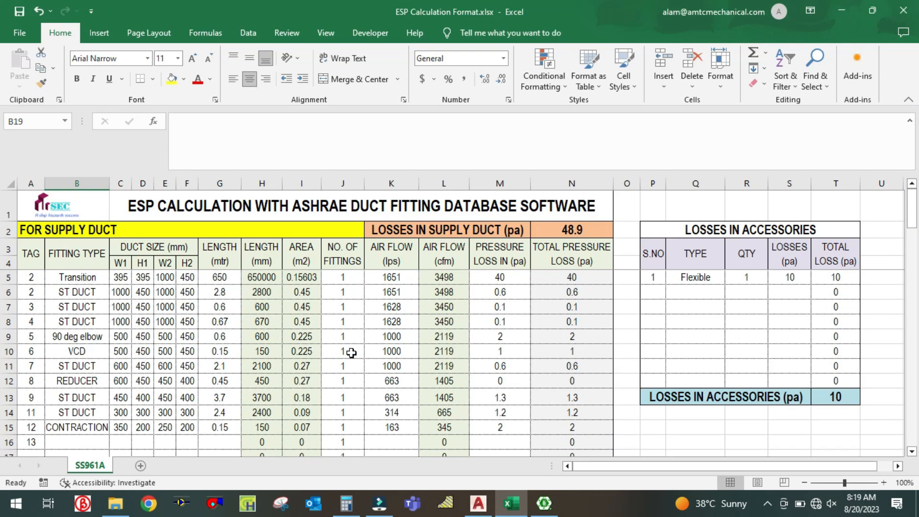
pyautogui.scroll(-2, 541, 353)
pyautogui.click(80, 355)
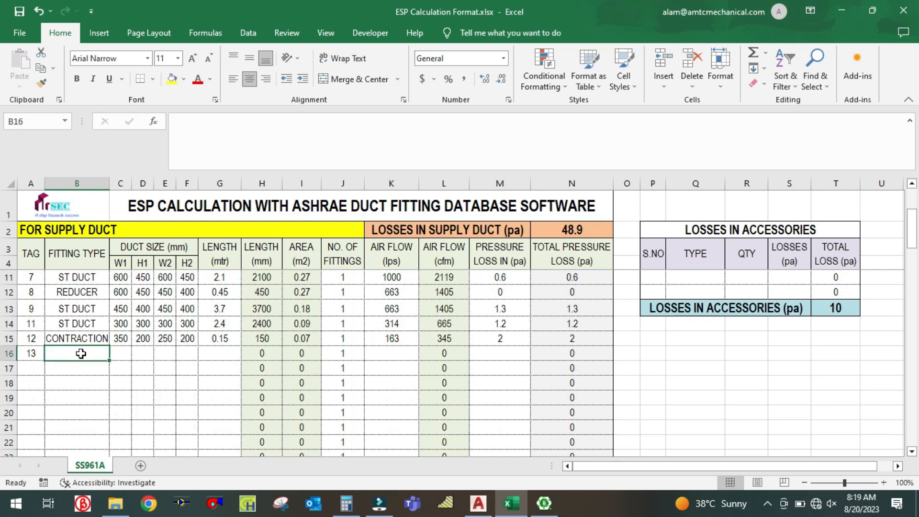
pyautogui.write('DAMP')
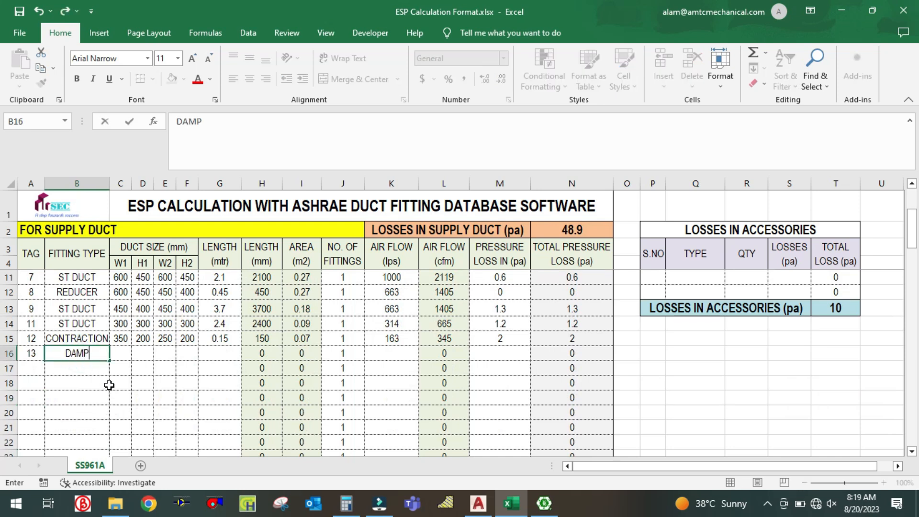
pyautogui.write('ER')
pyautogui.click(138, 393)
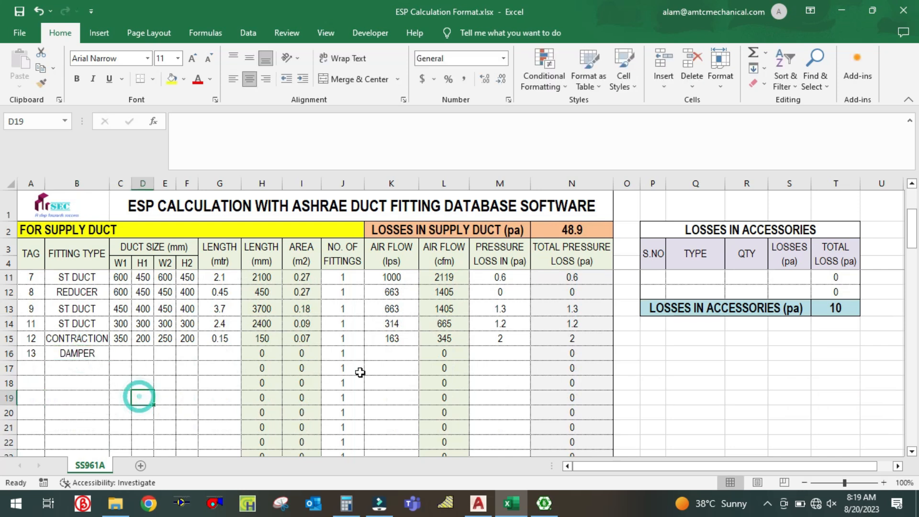
# - Enter a pressure loss of 1 Pa for the tag 13 damper
pyautogui.click(509, 356)
pyautogui.write('1')
pyautogui.click(502, 382)
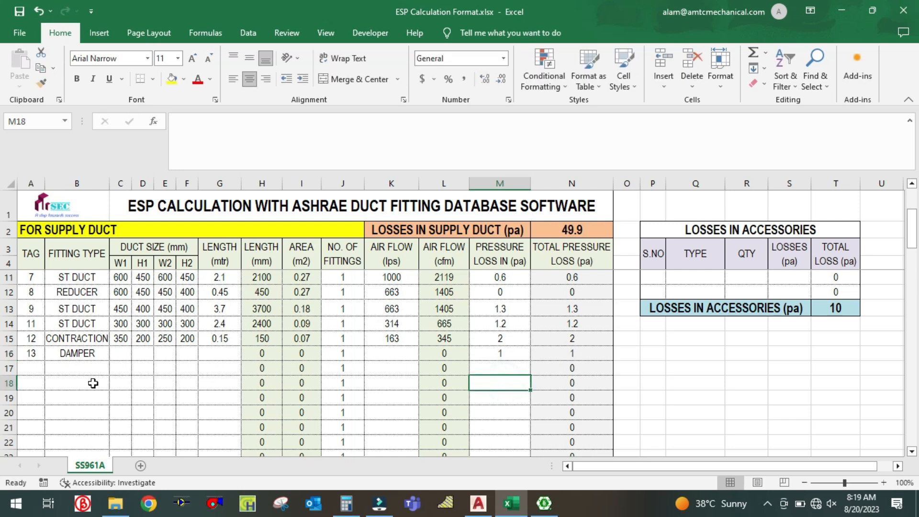
# - Add tag 14 in the next row with fitting type REDUCER, checking the fitting in the AutoCAD drawing
pyautogui.click(26, 367)
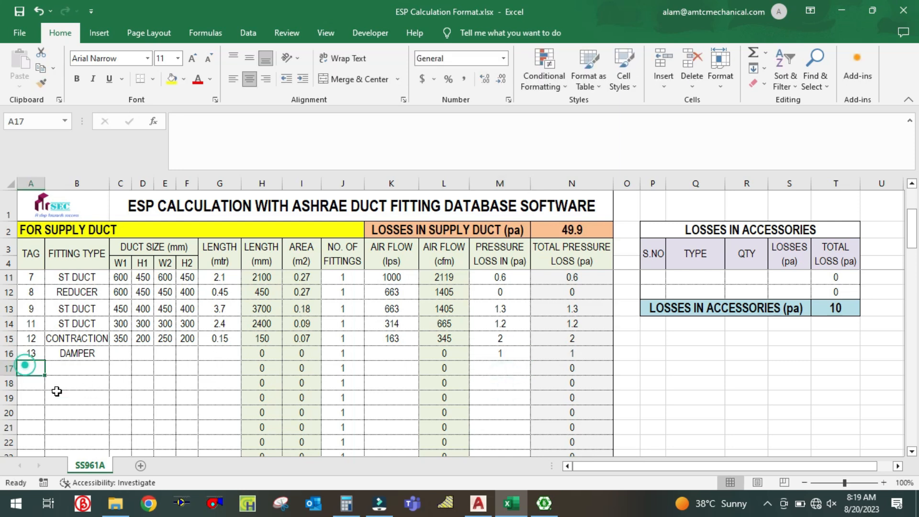
pyautogui.write('14')
pyautogui.click(87, 397)
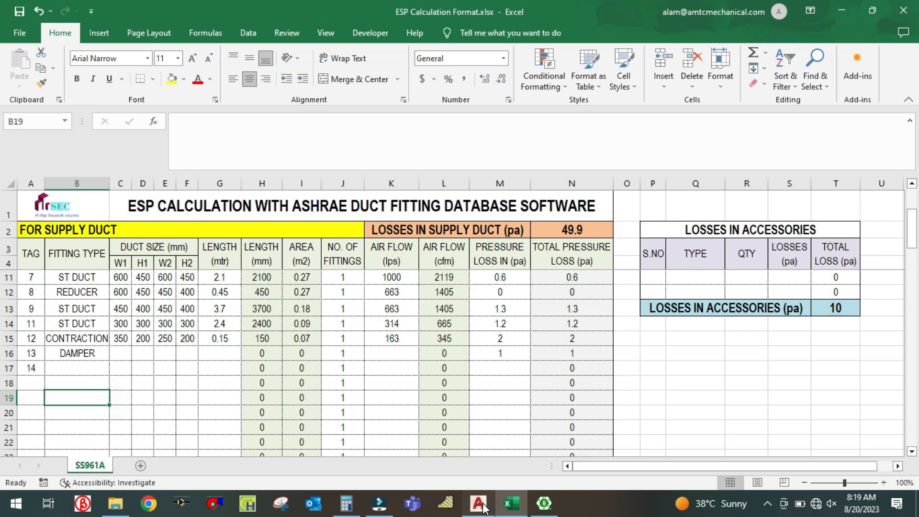
pyautogui.click(479, 504)
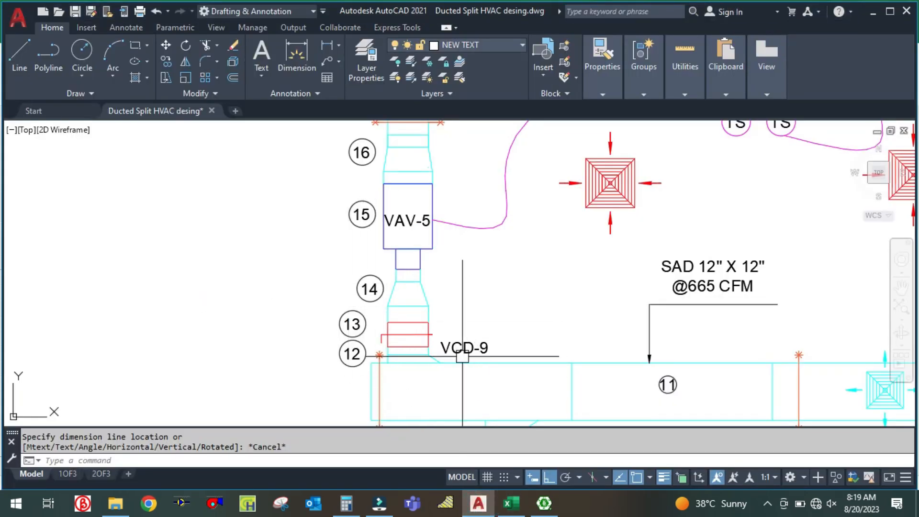
pyautogui.click(510, 503)
pyautogui.click(88, 371)
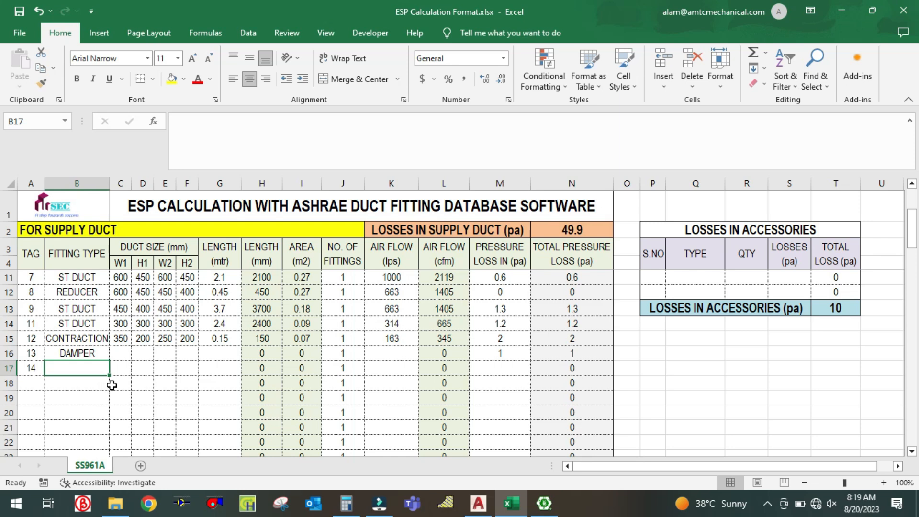
pyautogui.write('REDUCER')
pyautogui.click(125, 407)
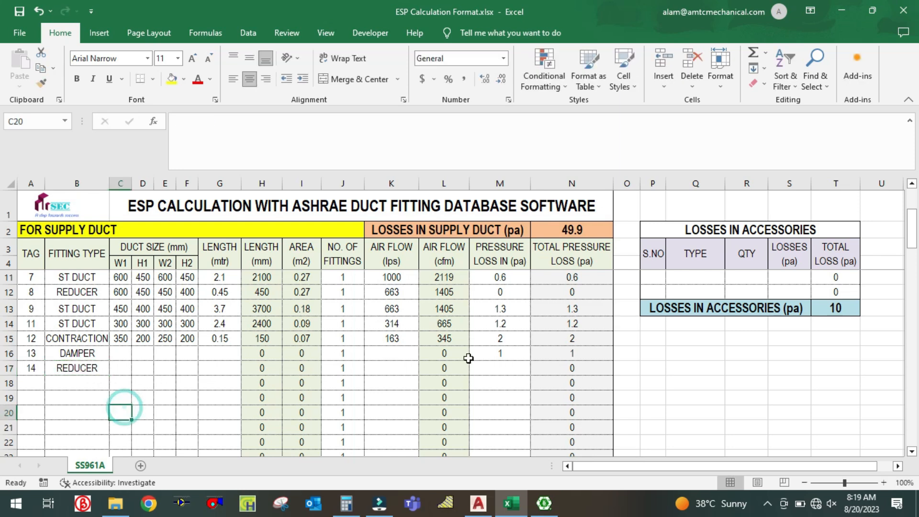
# - Enter a pressure loss of 1 Pa for the tag 14 reducer
pyautogui.click(501, 367)
pyautogui.write('1')
pyautogui.click(495, 397)
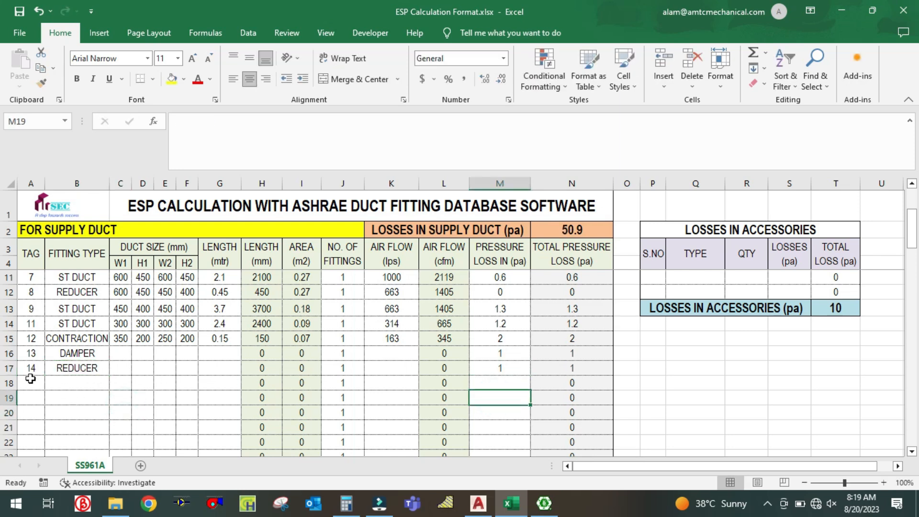
# - Enter tag 15 in the supply duct row below tag 14, leaving its fitting type blank
pyautogui.click(31, 380)
pyautogui.write('15')
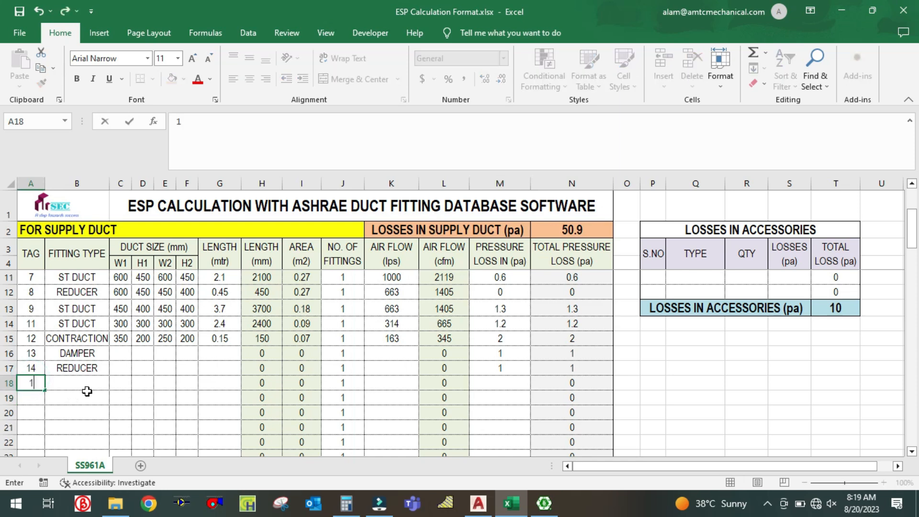
pyautogui.click(88, 383)
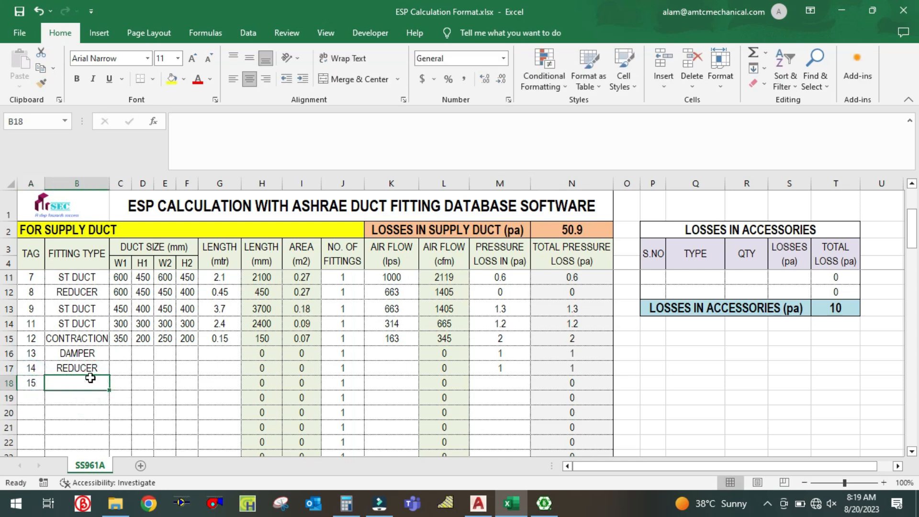
pyautogui.click(92, 408)
# - Add item 15, type VAV, with a quantity of 1 below the Flexible row in the accessories losses table
pyautogui.scroll(2, 812, 394)
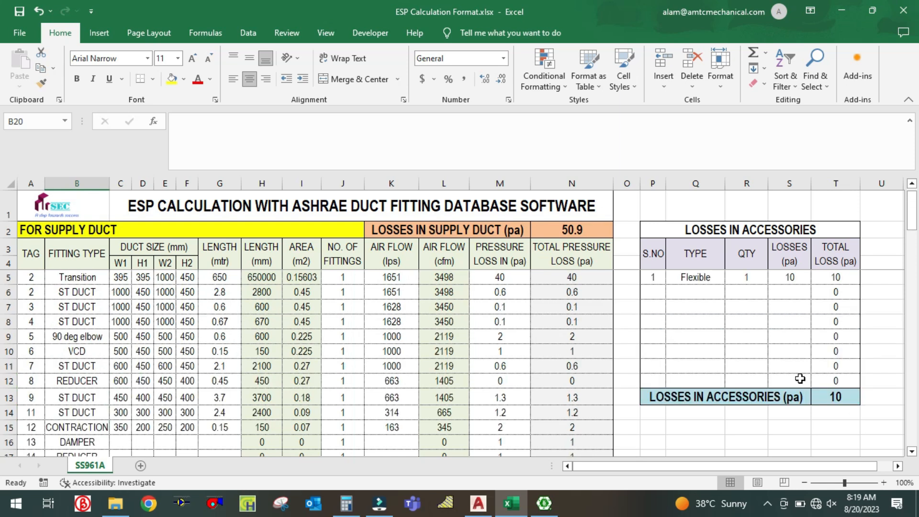
pyautogui.click(647, 289)
pyautogui.write('15')
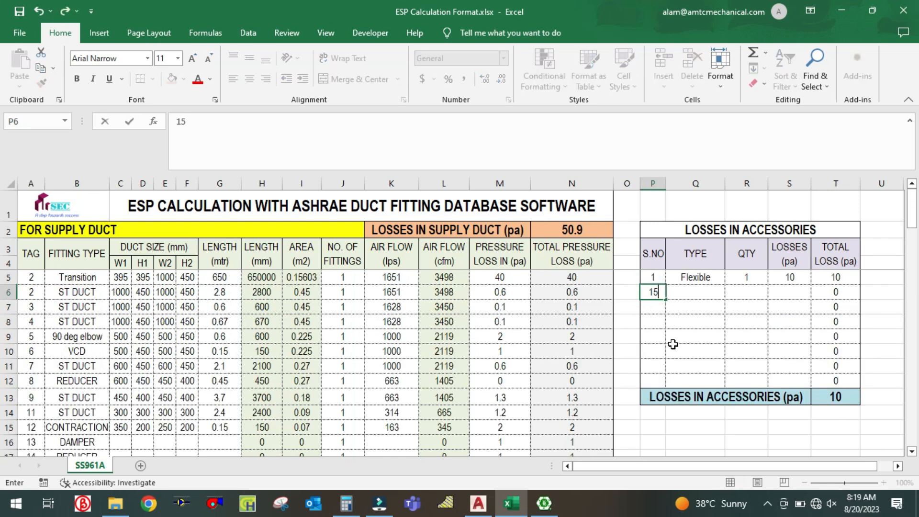
pyautogui.click(673, 345)
pyautogui.click(694, 292)
pyautogui.write('VAV')
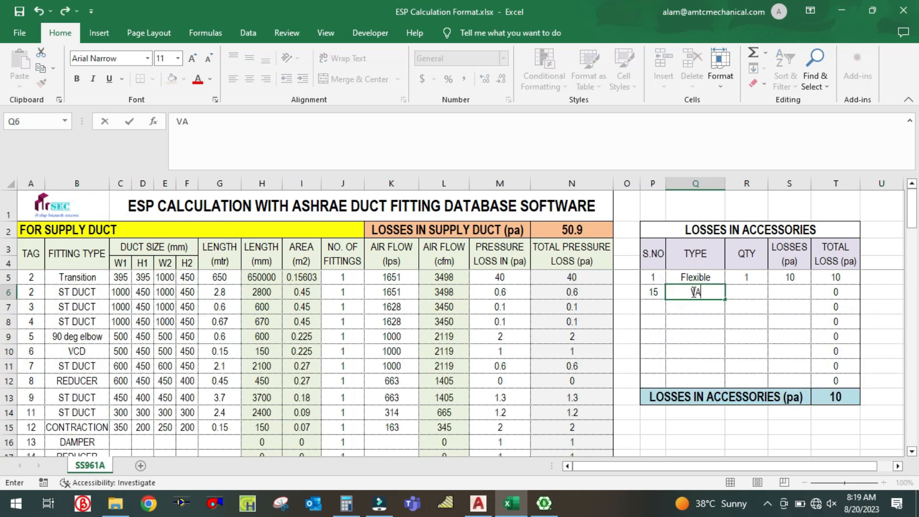
pyautogui.click(706, 327)
pyautogui.click(740, 290)
pyautogui.write('1')
pyautogui.click(754, 336)
# - Enter a loss of 10 Pa for the VAV accessory after a glance at the AutoCAD drawing
pyautogui.click(776, 291)
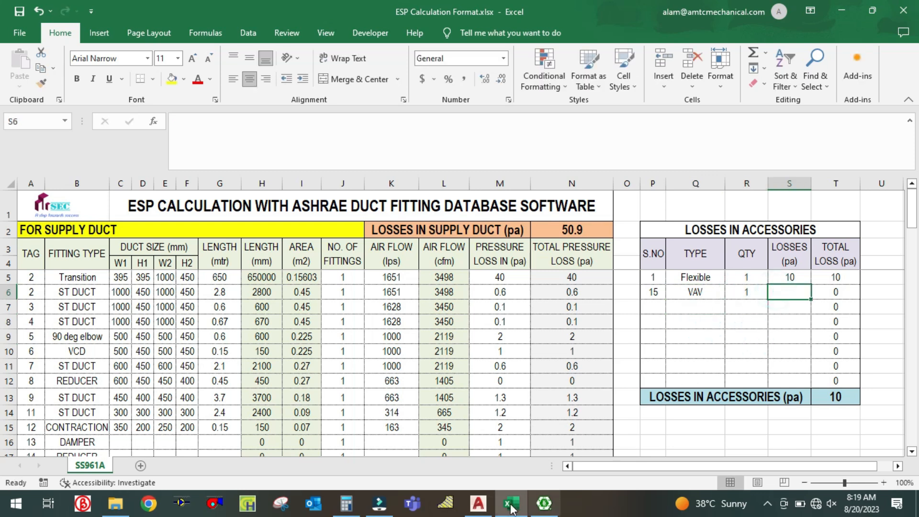
pyautogui.click(473, 507)
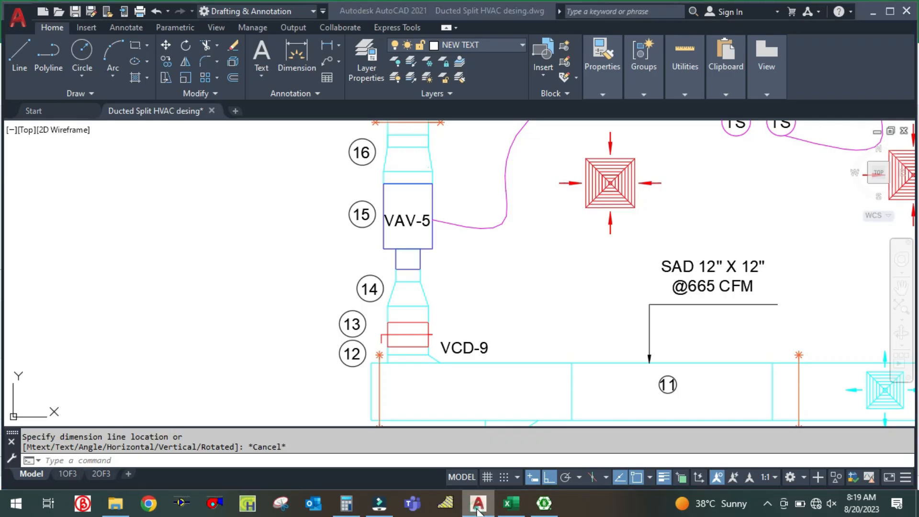
pyautogui.click(476, 505)
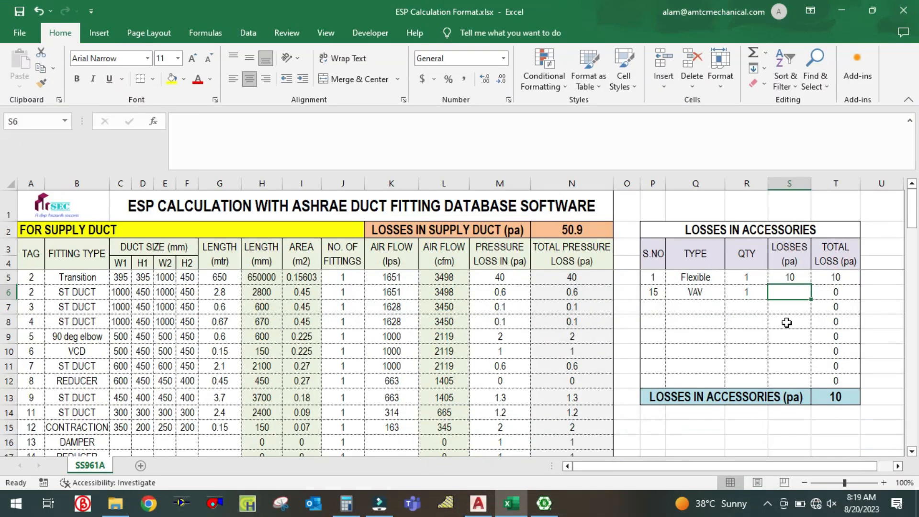
pyautogui.write('10')
pyautogui.click(761, 335)
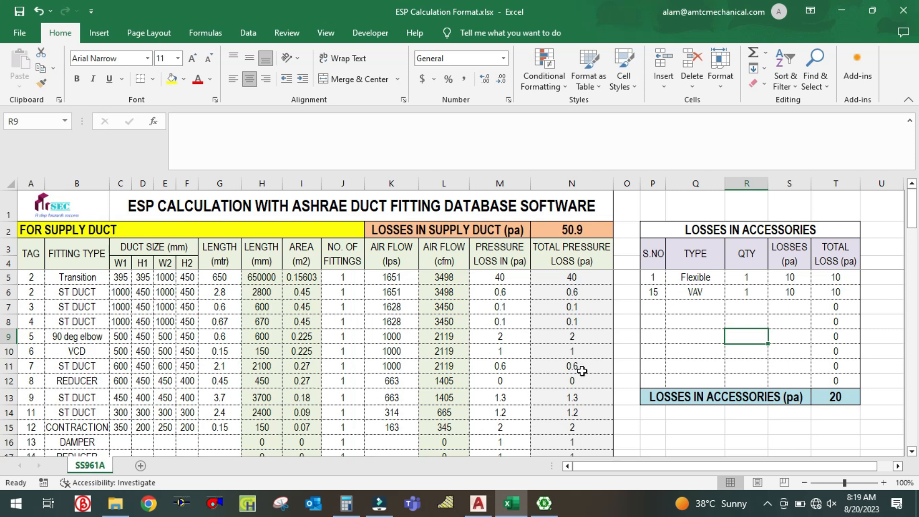
pyautogui.scroll(-2, 252, 385)
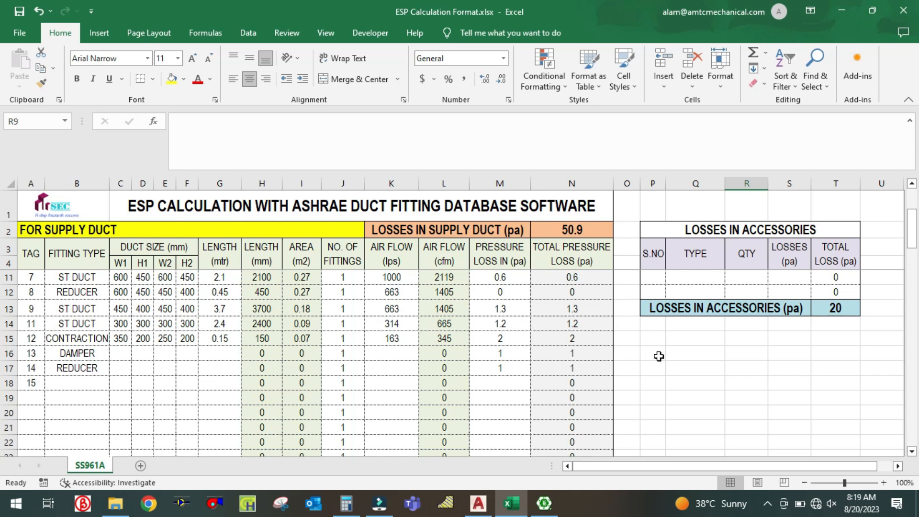
pyautogui.scroll(2, 659, 357)
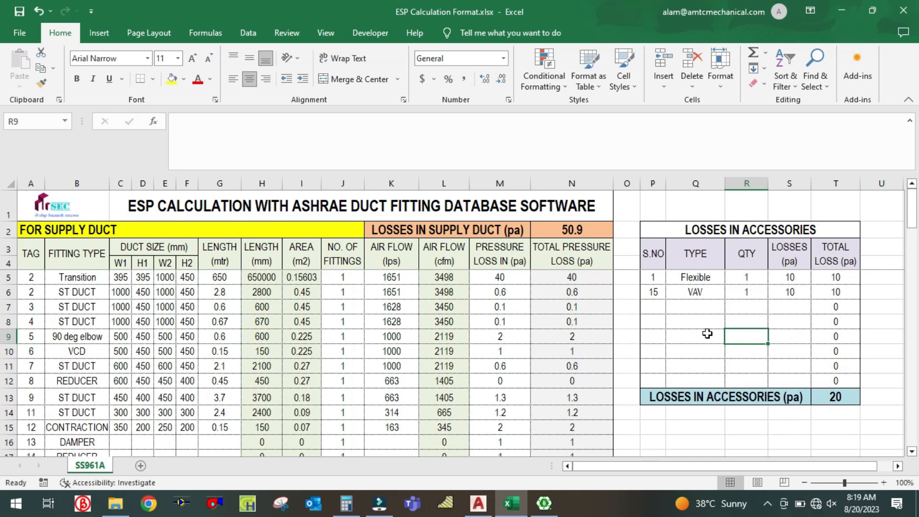
pyautogui.scroll(-2, 709, 341)
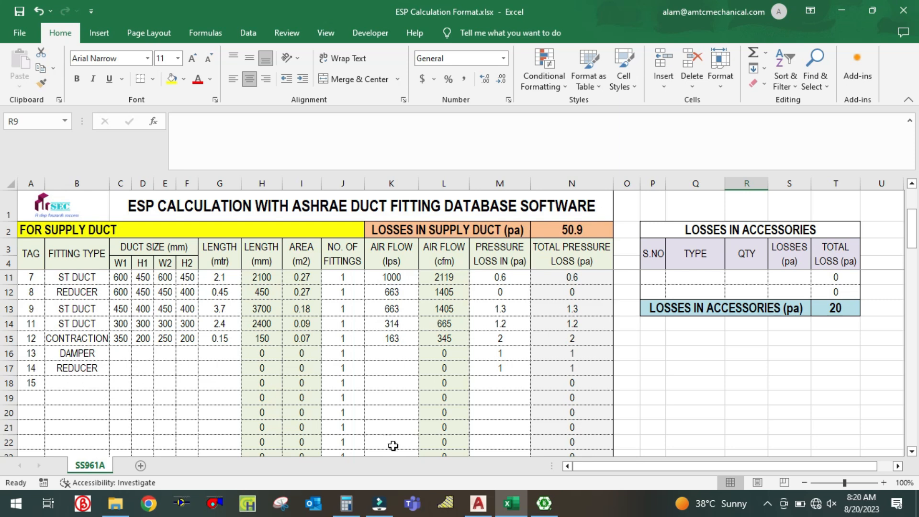
# - Check the fittings above VAV-5 in the AutoCAD drawing, then record tag 15 in Excel as REDUCER with a pressure loss of 1 Pa
pyautogui.click(477, 503)
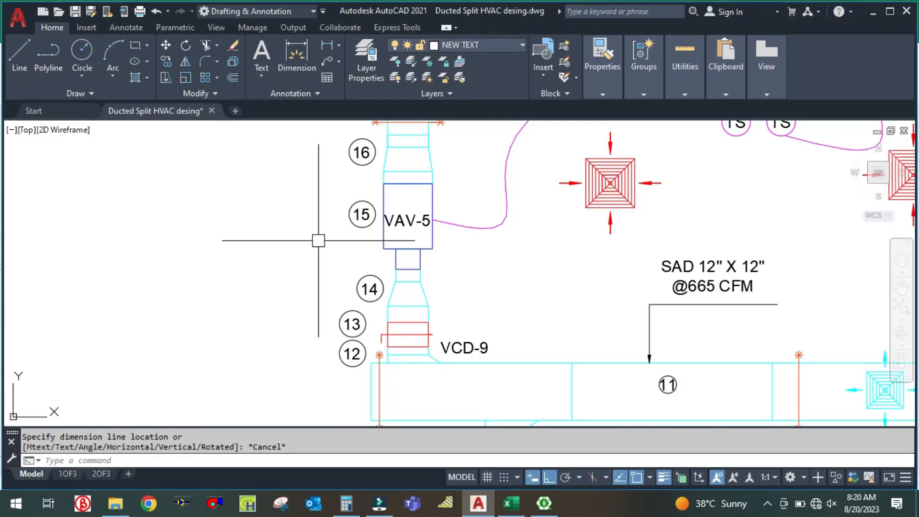
pyautogui.scroll(-3, 290, 246)
pyautogui.scroll(3, 293, 247)
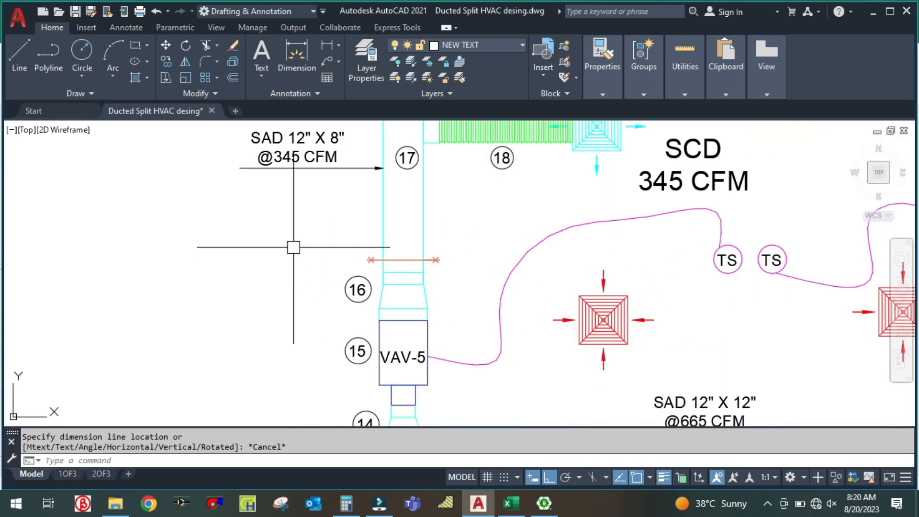
pyautogui.scroll(-2, 294, 291)
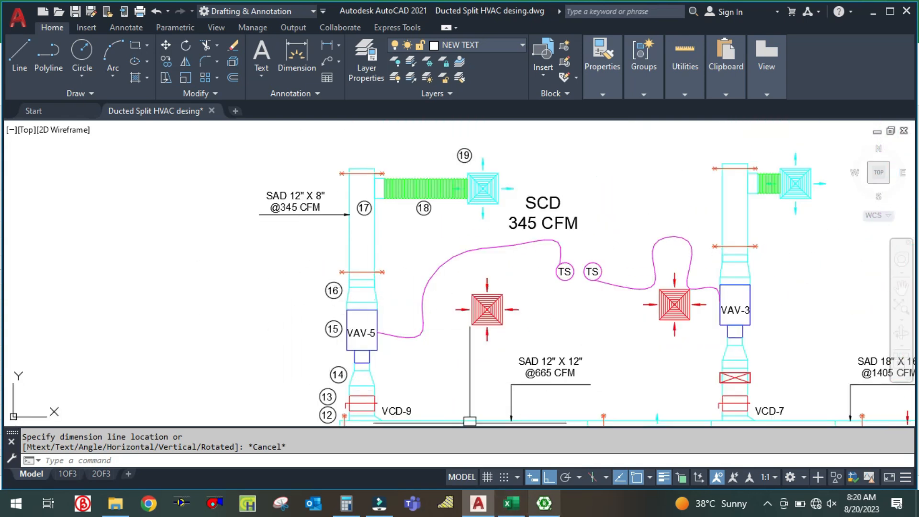
pyautogui.click(511, 503)
pyautogui.click(53, 385)
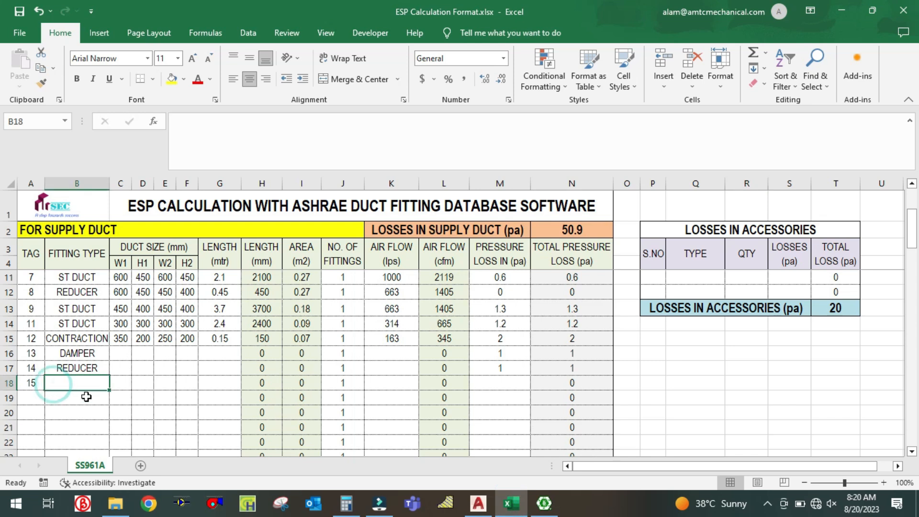
pyautogui.write('REDUCER')
pyautogui.click(112, 406)
pyautogui.click(486, 382)
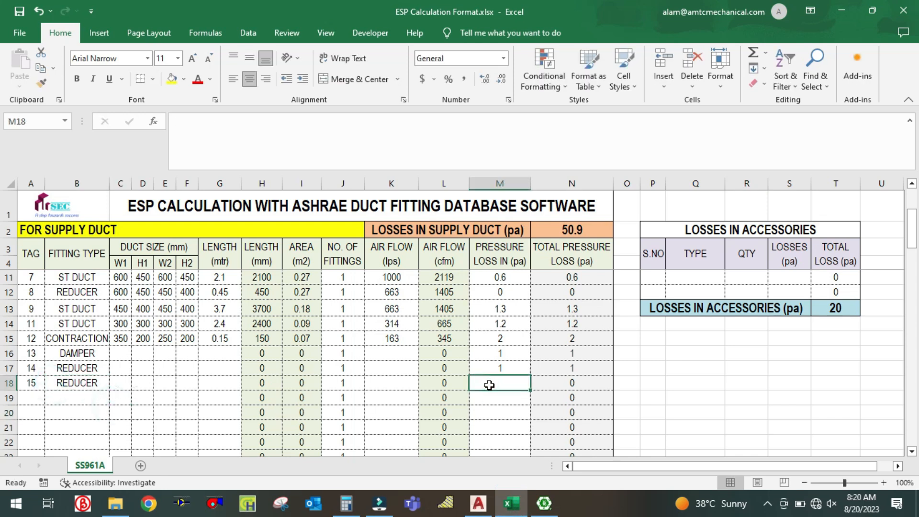
pyautogui.write('1')
pyautogui.click(485, 411)
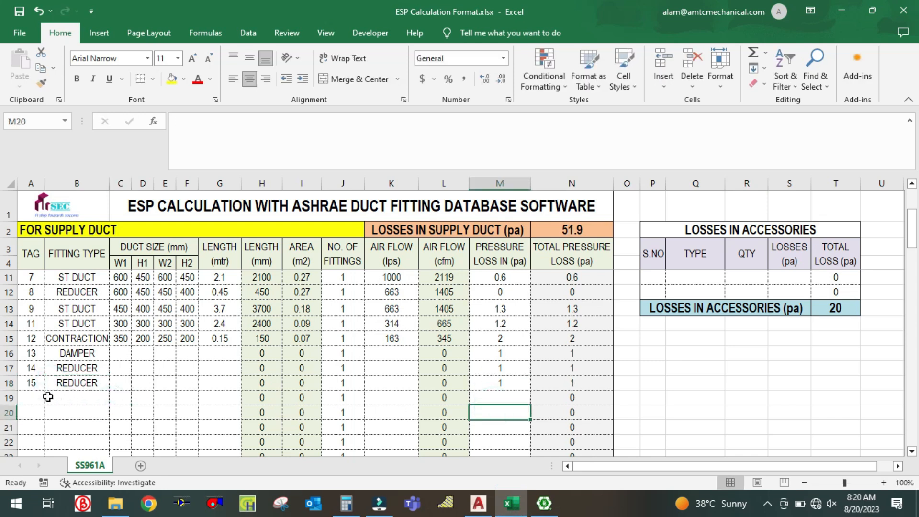
# - Enter tag 16 with fitting type ST DUCT in the supply duct row below tag 15
pyautogui.click(23, 398)
pyautogui.write('16')
pyautogui.click(73, 399)
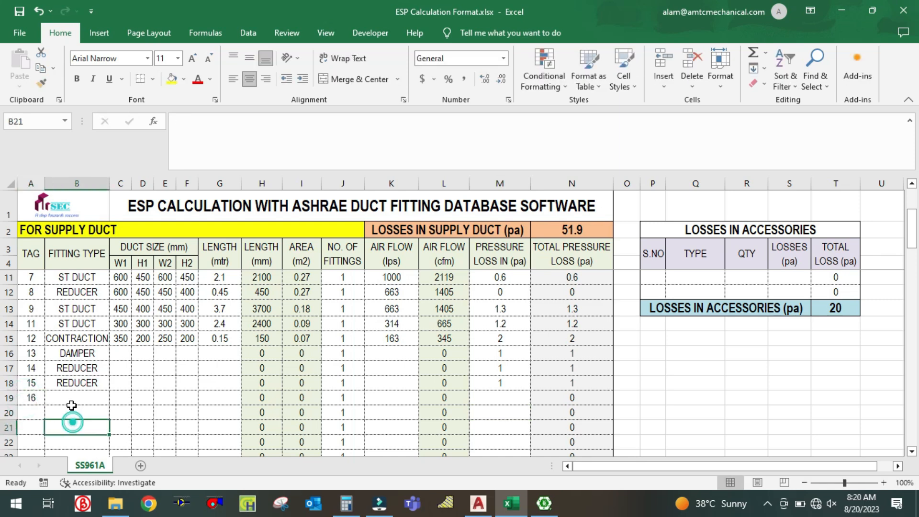
pyautogui.write('ST DUCT')
pyautogui.click(98, 416)
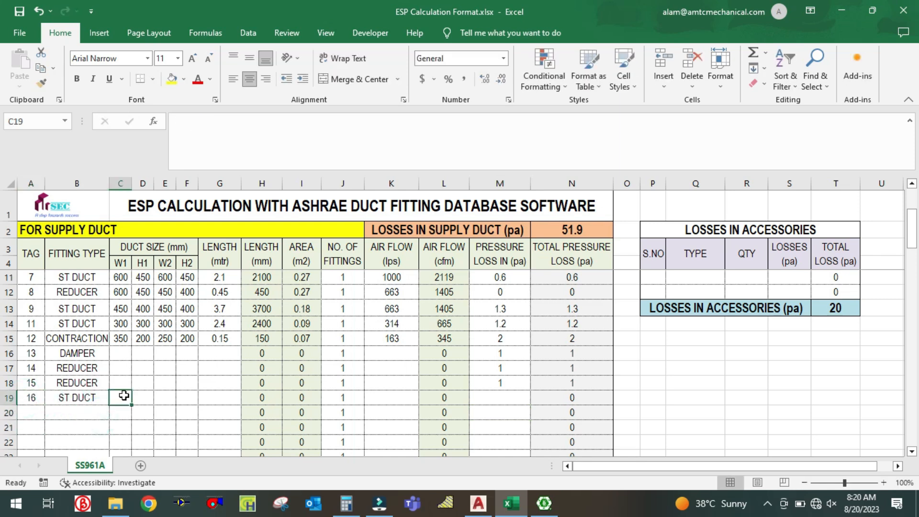
# - Enter duct sizes of 300 x 250 mm for both ends of the tag 16 straight duct after consulting the AutoCAD drawing
pyautogui.click(480, 504)
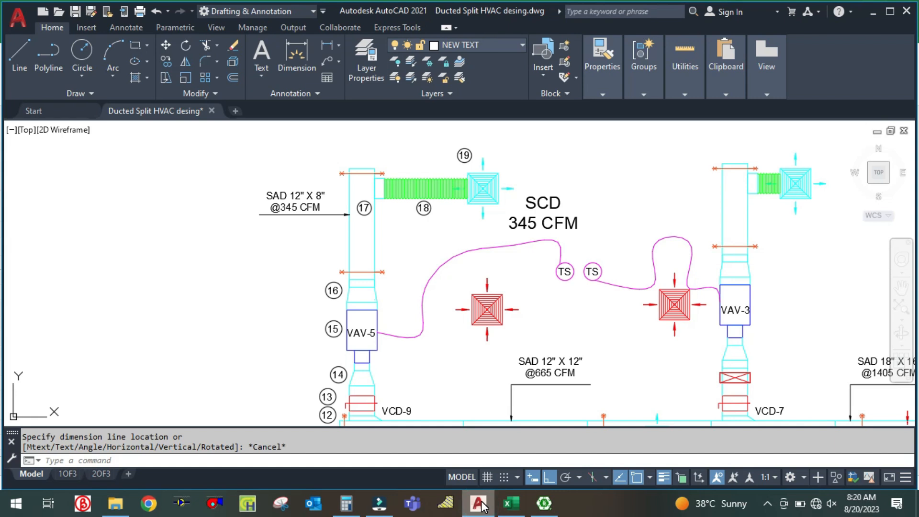
pyautogui.click(480, 504)
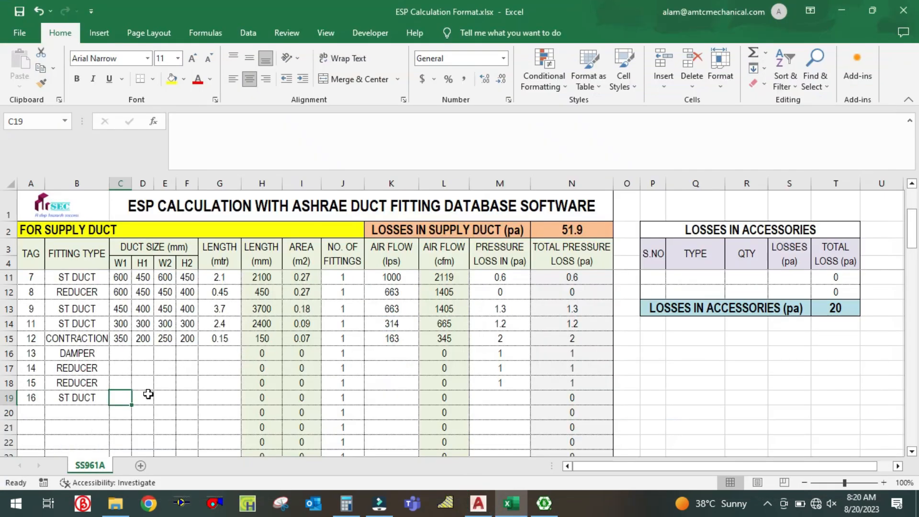
pyautogui.write('300')
pyautogui.click(150, 392)
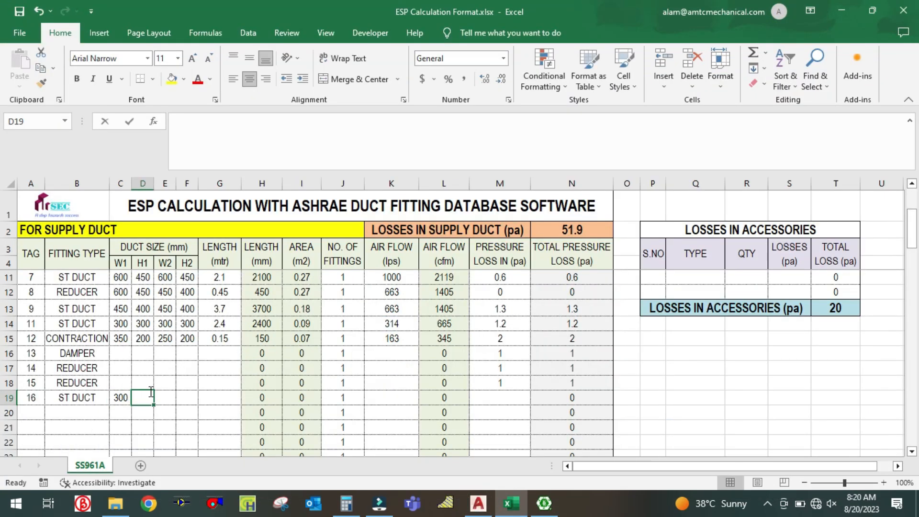
pyautogui.write('250')
pyautogui.press('Tab')
pyautogui.write('300')
pyautogui.press('Tab')
pyautogui.write('250')
pyautogui.press('Tab')
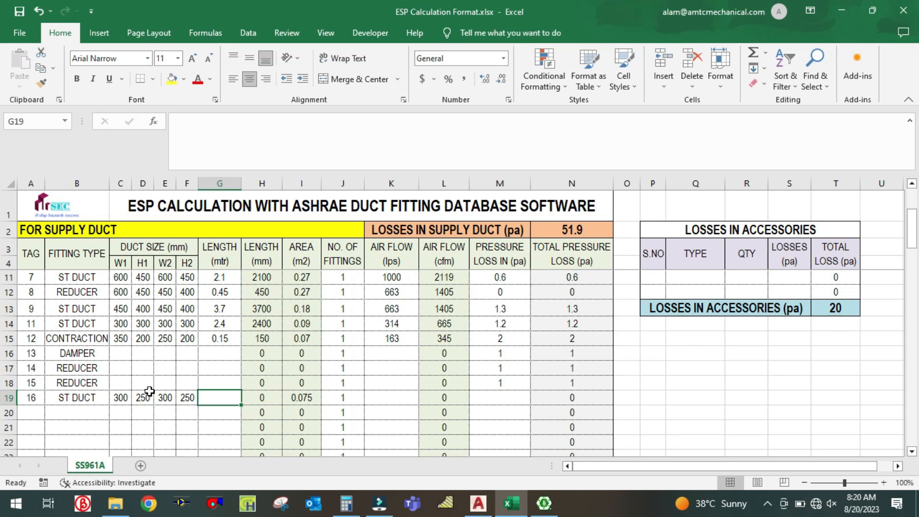
# - Measure the length of the vertical SAD 12" X 8" duct above VAV-5 in AutoCAD with a linear dimension, without placing it
pyautogui.click(478, 504)
pyautogui.write('S')
pyautogui.press('Escape')
pyautogui.write('D')
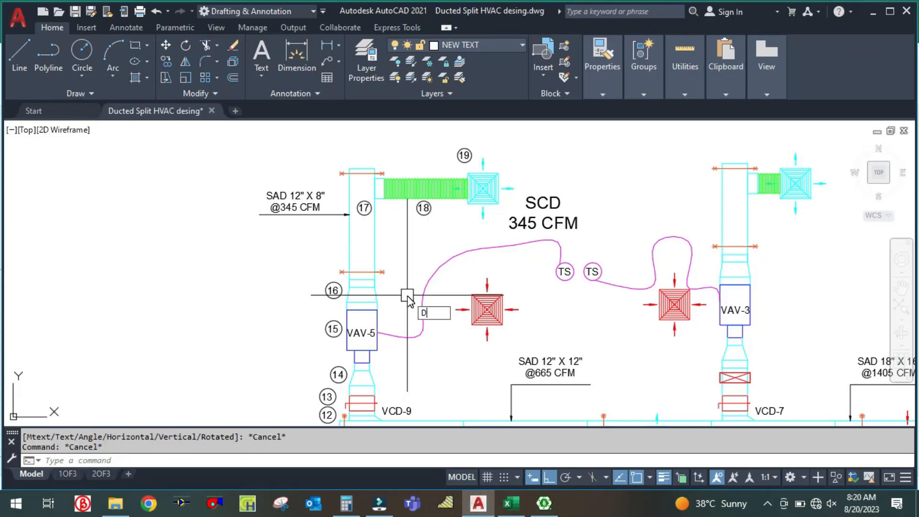
pyautogui.write('LI')
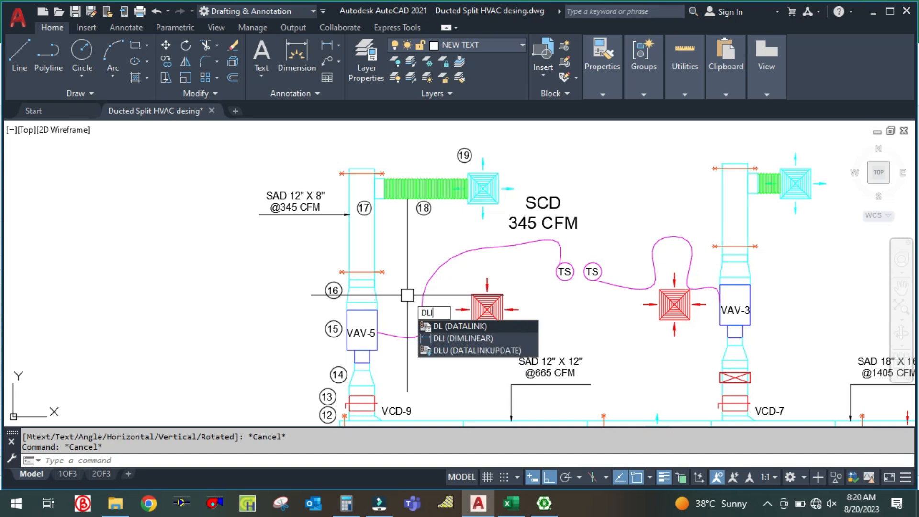
pyautogui.press('Return')
pyautogui.click(363, 280)
pyautogui.click(373, 169)
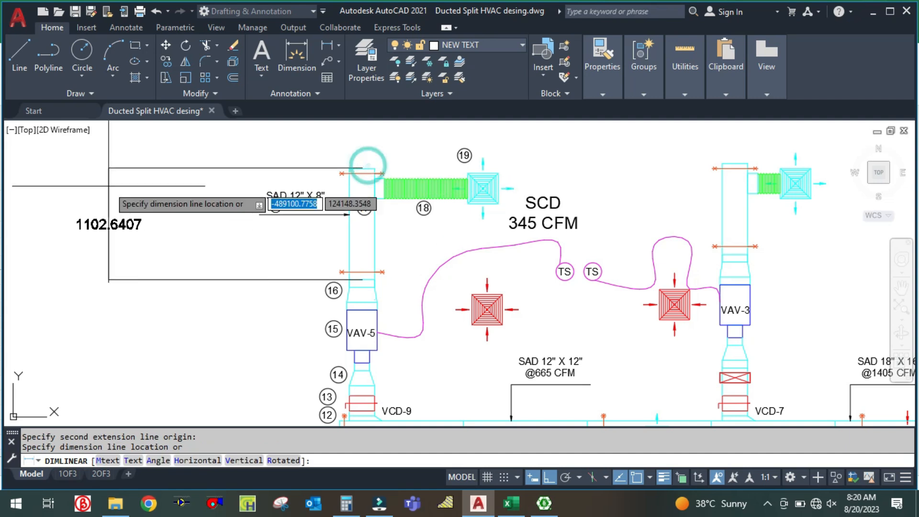
pyautogui.press('Escape')
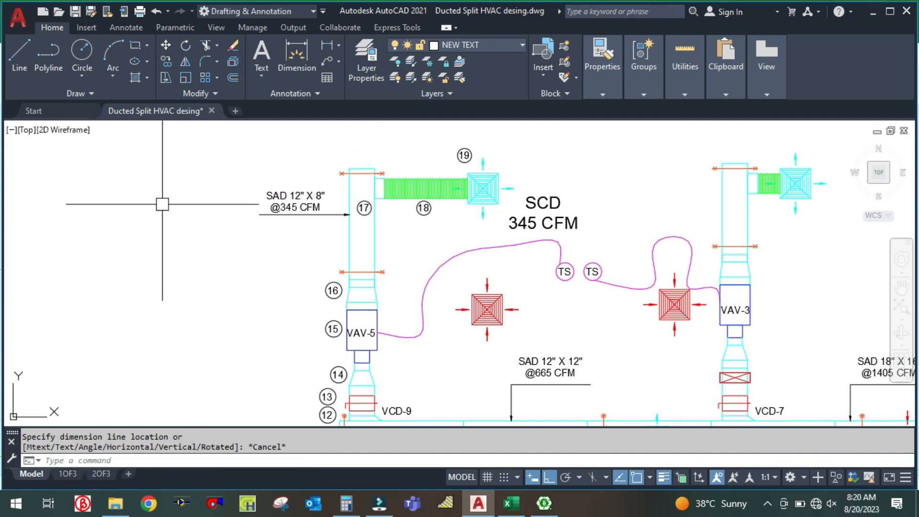
# - Enter a length of 1.1 m and an airflow of 163 lps for the tag 16 straight duct in the Excel sheet
pyautogui.click(510, 504)
pyautogui.write('1.1')
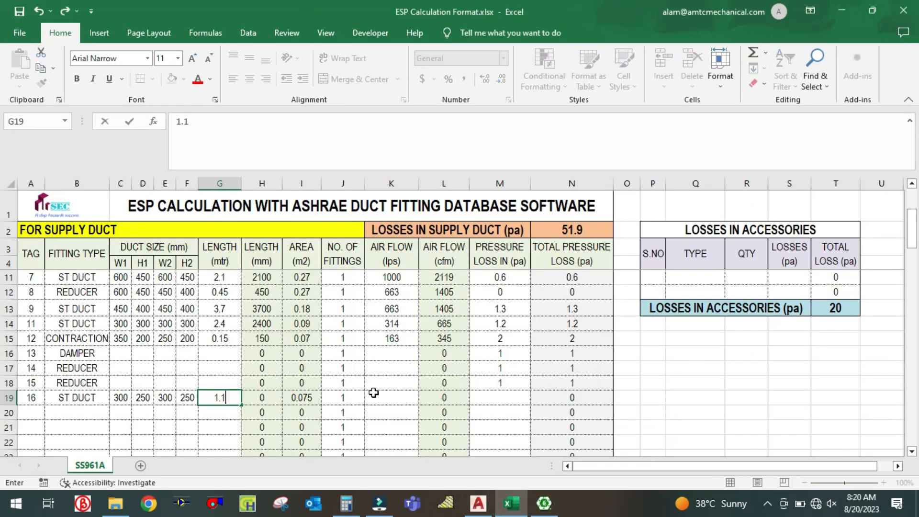
pyautogui.click(390, 400)
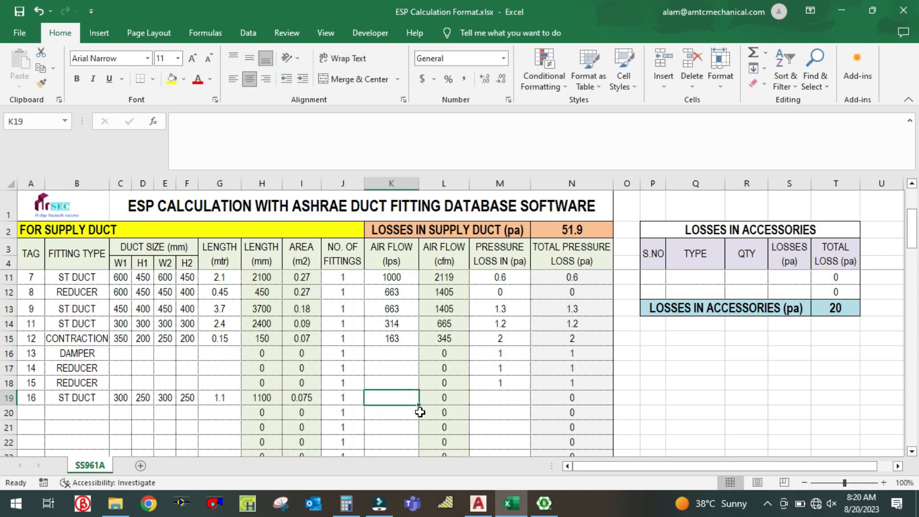
pyautogui.write('163')
pyautogui.click(508, 404)
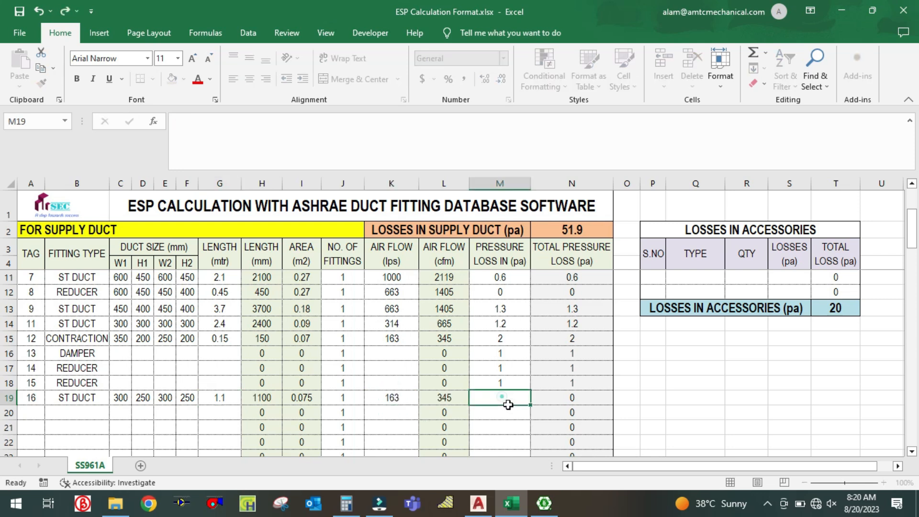
# - In ASHRAE Duct Fitting Database, calculate the common rectangular straight duct with height 200 mm, width 300 mm, length 1.1 m and flow rate 163 L/s
pyautogui.click(544, 503)
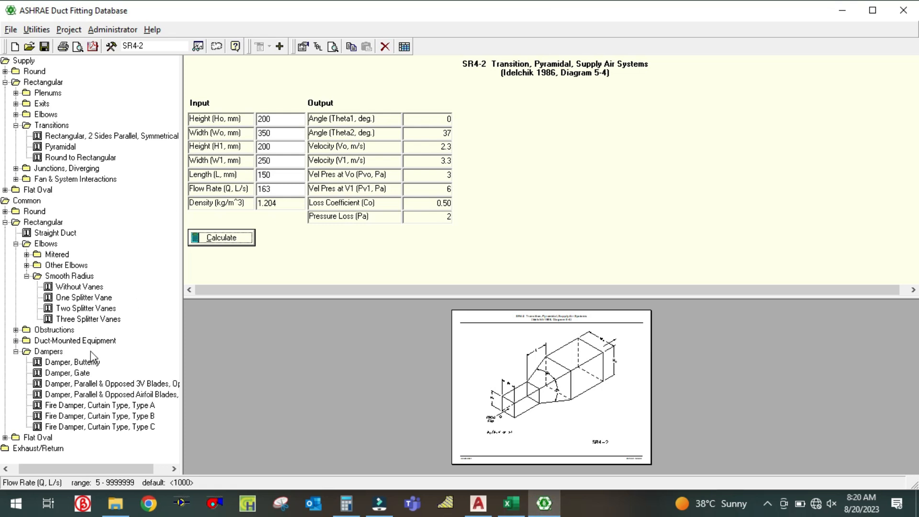
pyautogui.click(55, 234)
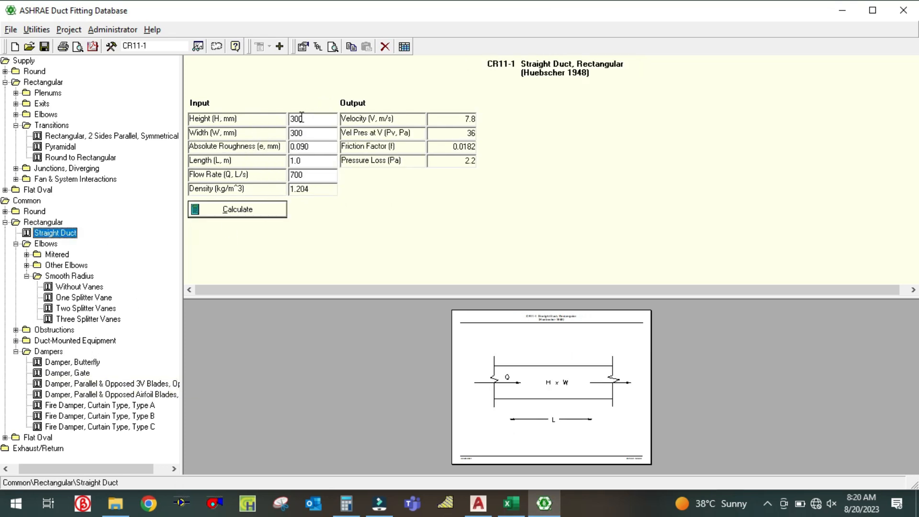
pyautogui.click(319, 116)
pyautogui.write('250')
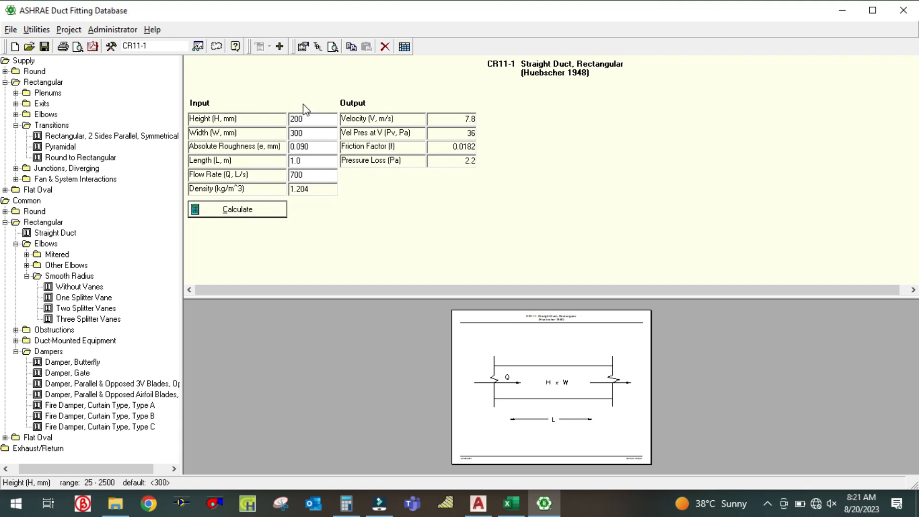
pyautogui.click(310, 130)
pyautogui.write('300')
pyautogui.click(313, 165)
pyautogui.write('1.')
pyautogui.click(314, 179)
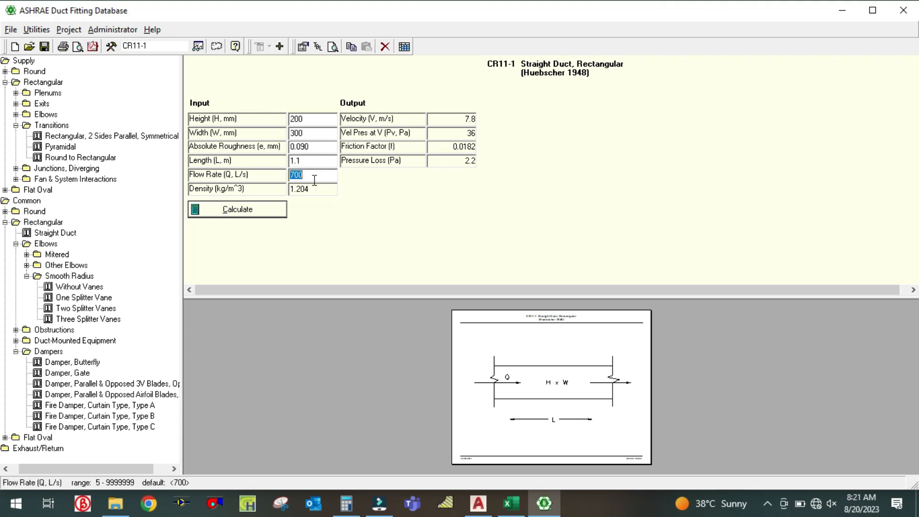
pyautogui.click(267, 212)
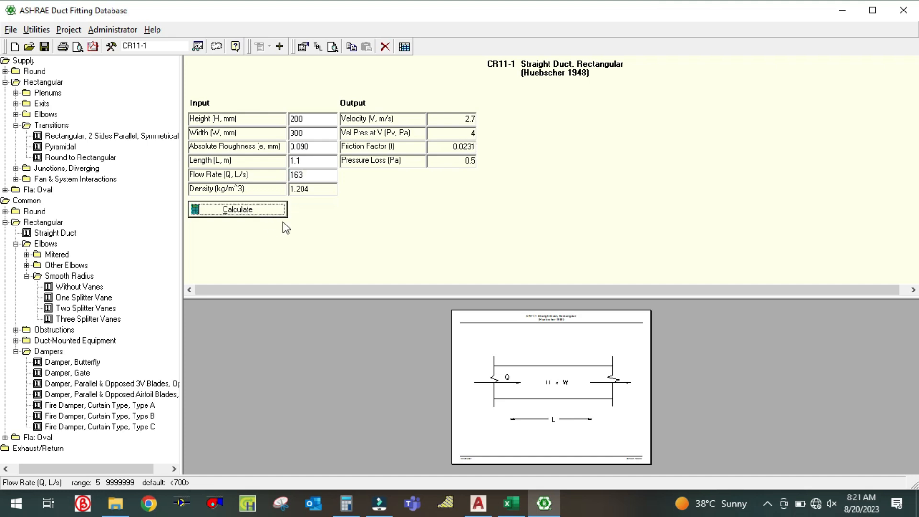
# - Enter a pressure loss of 0.5 Pa for the tag 16 straight duct in the Excel sheet
pyautogui.click(511, 502)
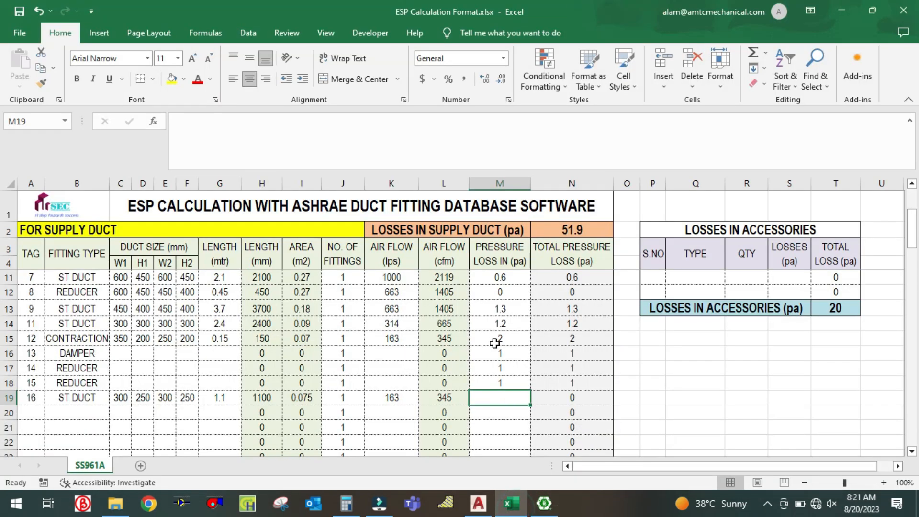
pyautogui.write('0.5')
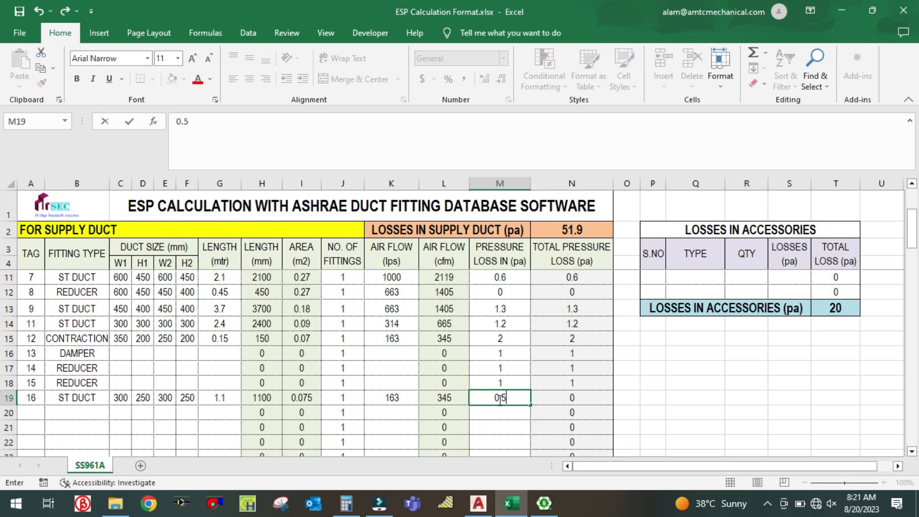
pyautogui.click(496, 431)
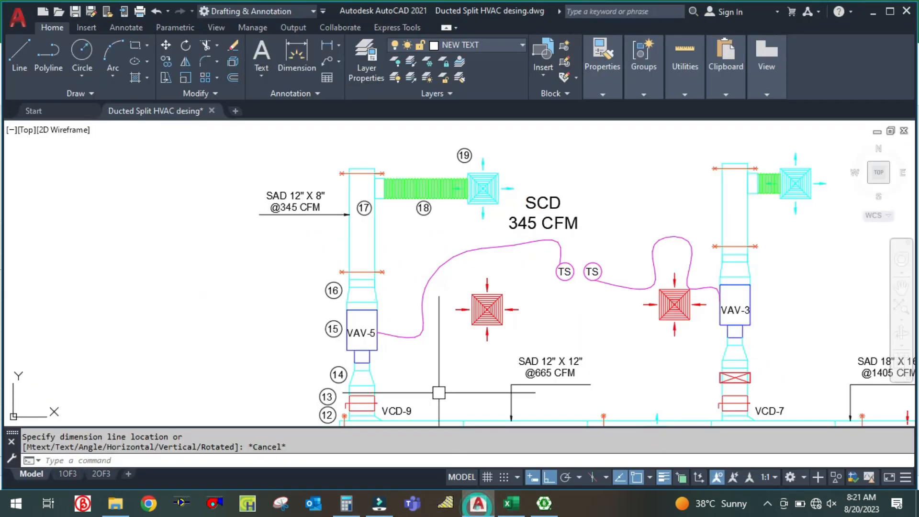
# - Consult the AutoCAD drawing and add item 17, type Flexible, with a quantity of 1 below the VAV row in the Excel accessories table
pyautogui.click(478, 503)
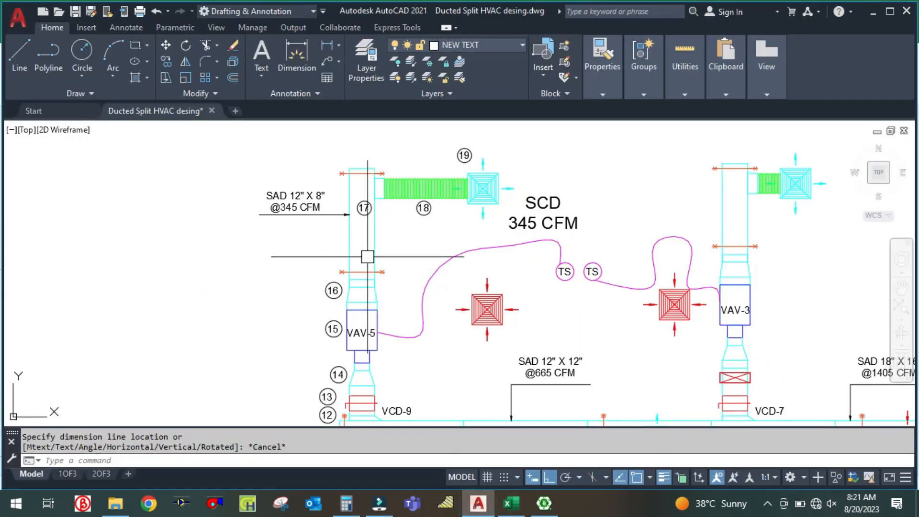
pyautogui.click(512, 503)
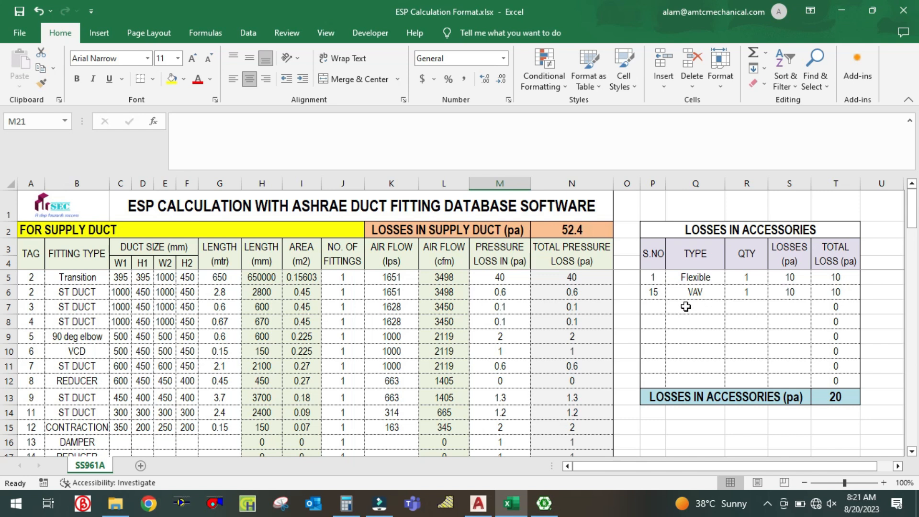
pyautogui.click(655, 307)
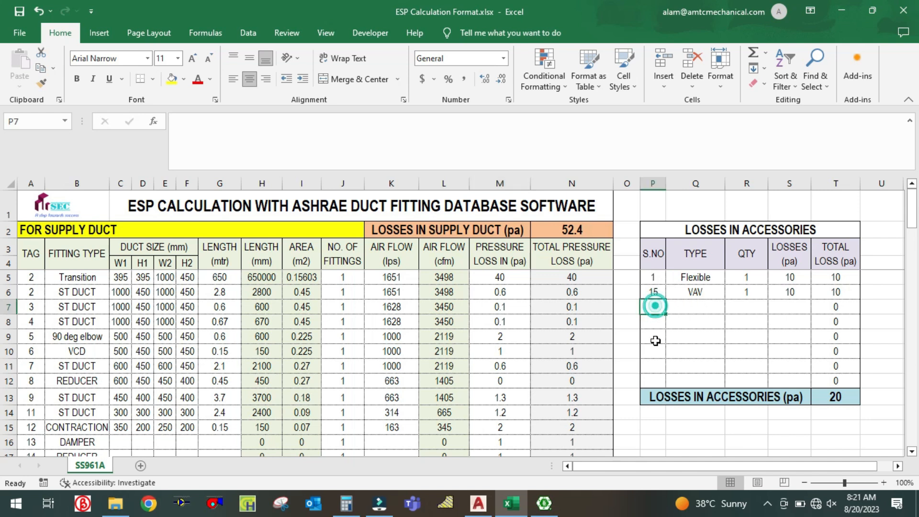
pyautogui.click(482, 502)
pyautogui.click(484, 501)
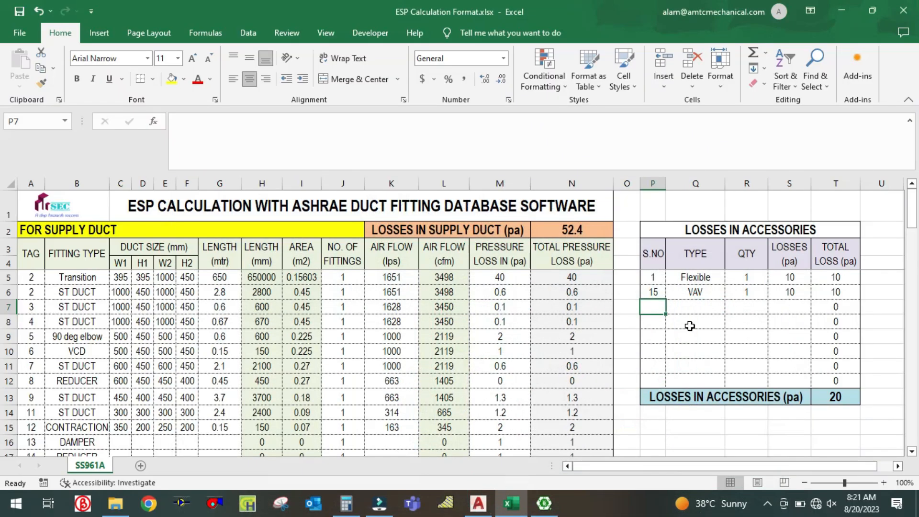
pyautogui.write('17')
pyautogui.press('Tab')
pyautogui.write('F')
pyautogui.press('Tab')
pyautogui.write('1')
pyautogui.click(748, 342)
# - Enter a loss of 10 Pa for the item 17 Flexible accessory
pyautogui.click(782, 307)
pyautogui.write('10')
pyautogui.click(770, 351)
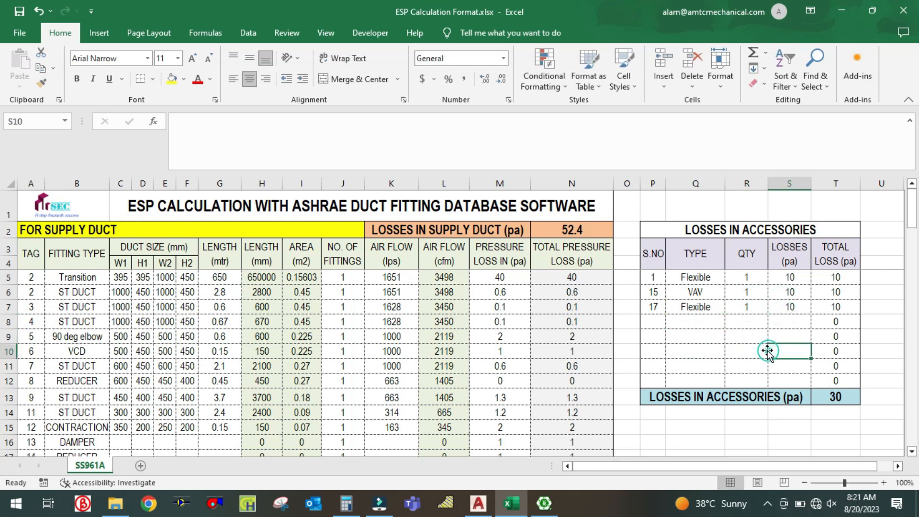
# - Switch to the AutoCAD drawing and measure the width of the item 19 ceiling diffuser with a linear dimension
pyautogui.click(544, 504)
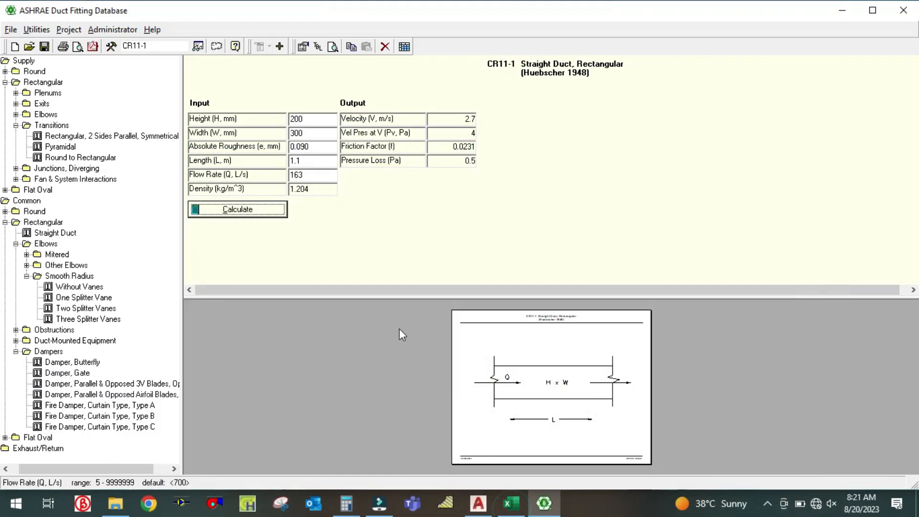
pyautogui.click(478, 503)
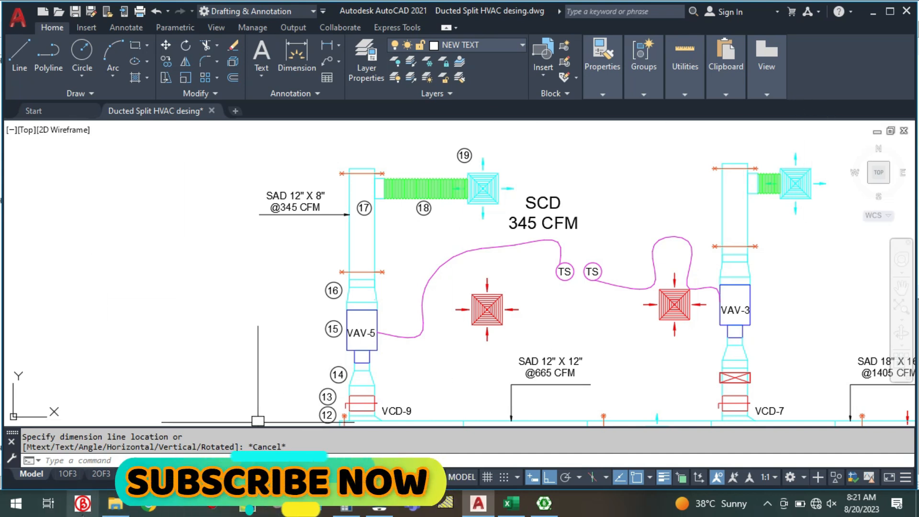
pyautogui.click(876, 17)
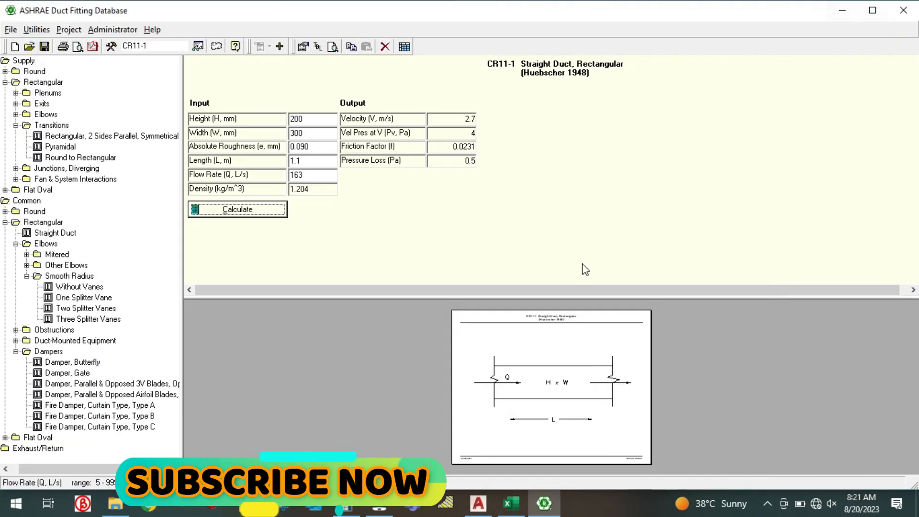
pyautogui.click(478, 503)
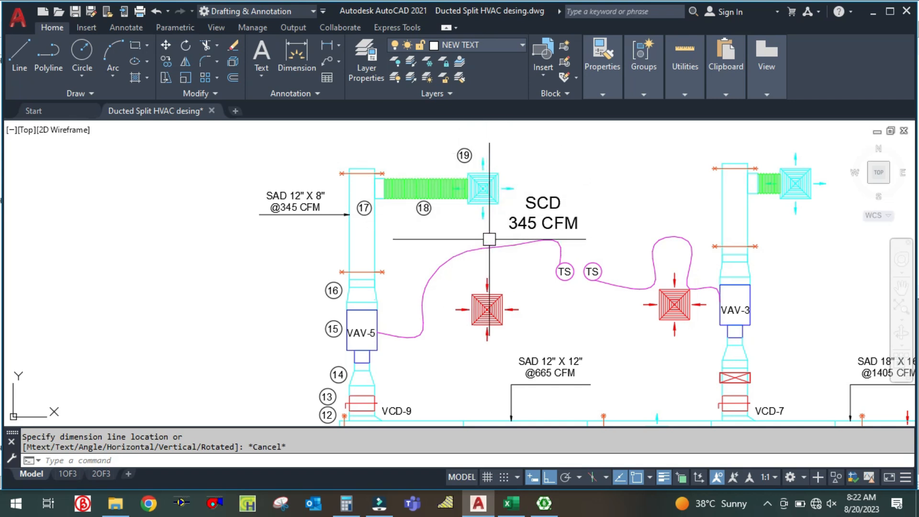
pyautogui.write('DLI')
pyautogui.press('Return')
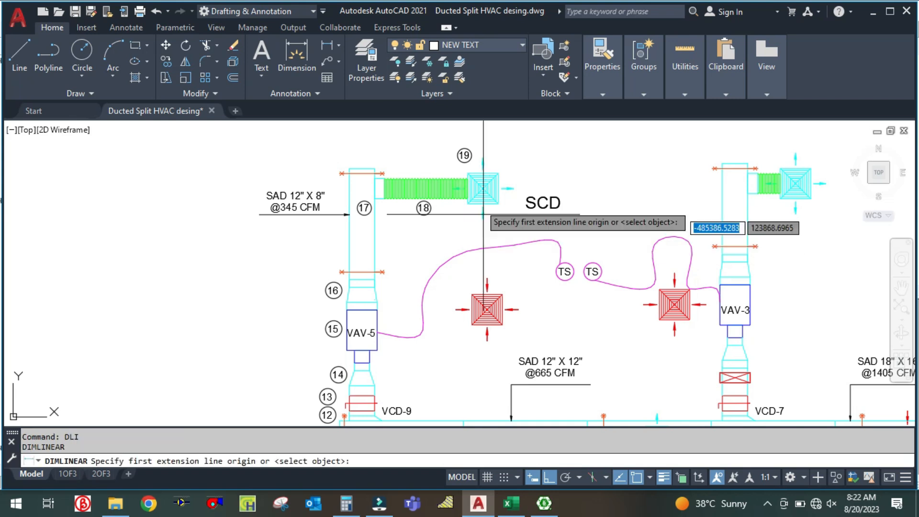
pyautogui.scroll(4, 473, 178)
pyautogui.click(459, 164)
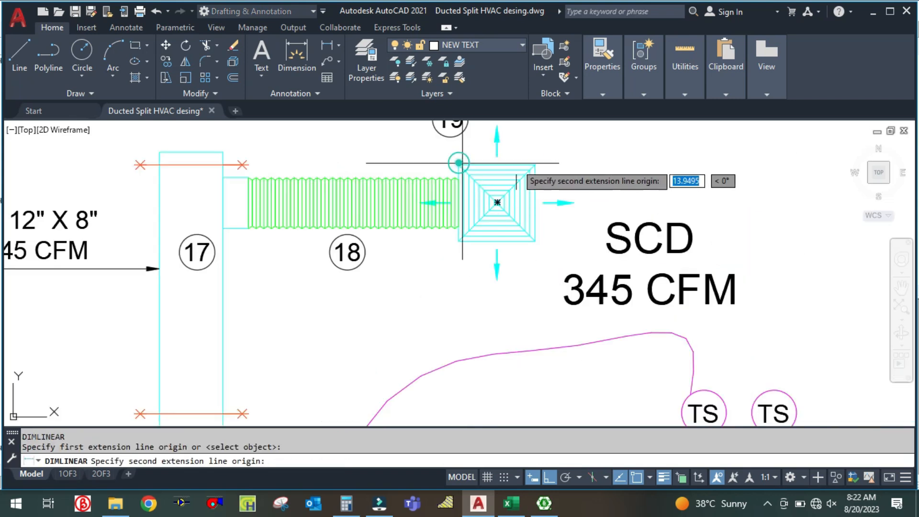
pyautogui.click(538, 164)
pyautogui.press('Escape')
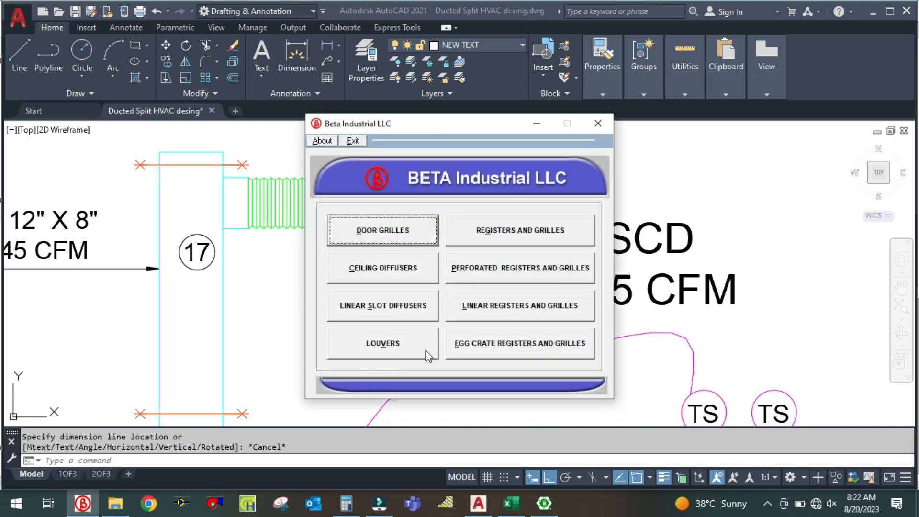
# - In Beta Industrial's selection software, find the nearest SAD square supply ceiling diffuser in SI units for 163 L/s and Vn max 450
pyautogui.click(381, 271)
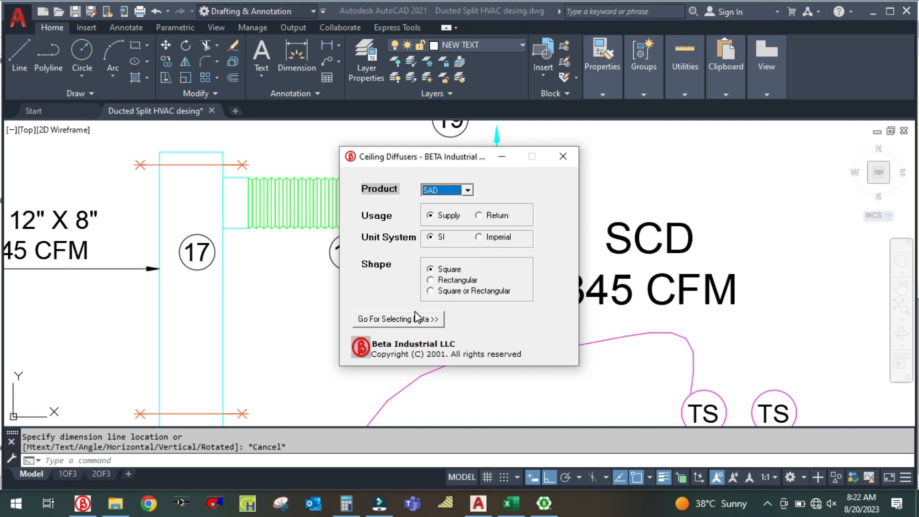
pyautogui.click(407, 321)
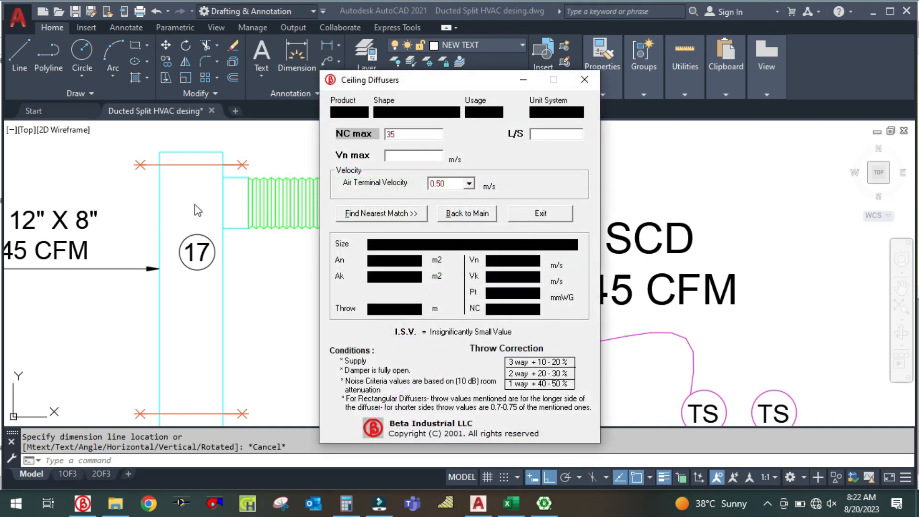
pyautogui.click(548, 134)
pyautogui.click(422, 154)
pyautogui.click(397, 220)
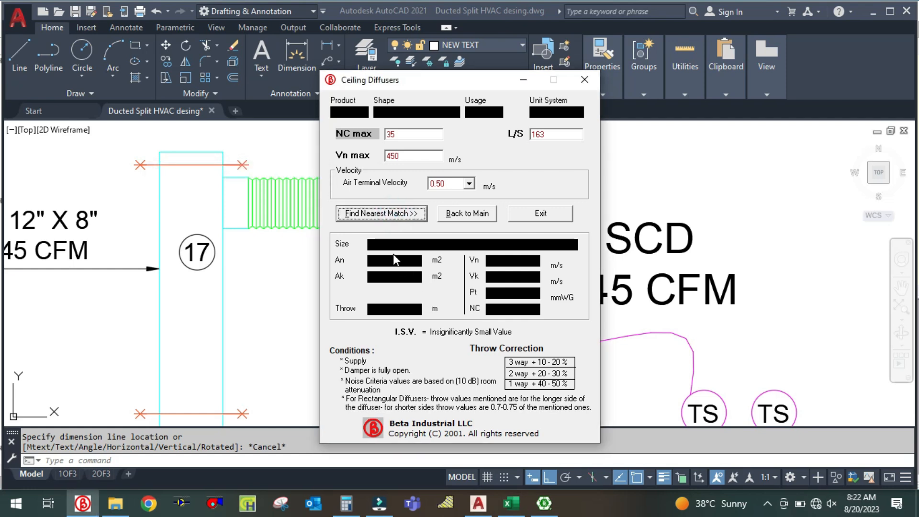
# - Clear the open windows to reach the desktop and turn on Windows high contrast with the High Contrast #2 theme
pyautogui.click(522, 82)
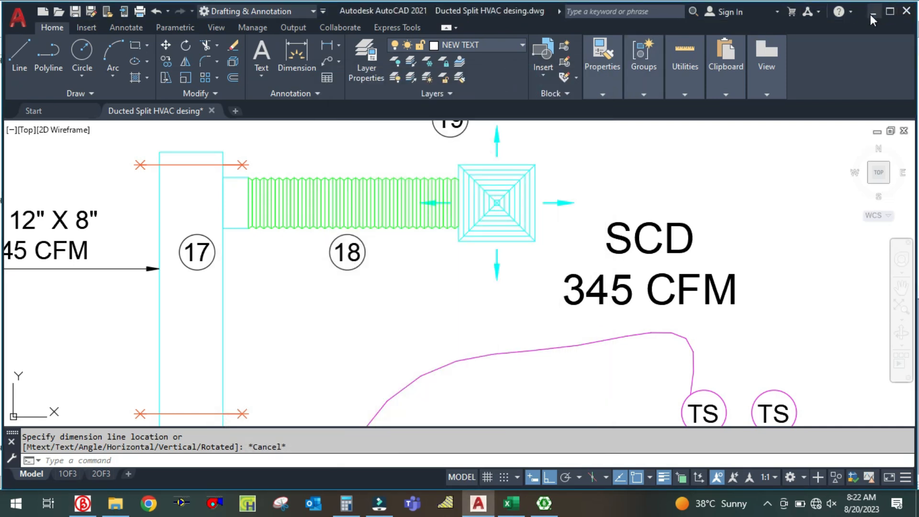
pyautogui.click(873, 11)
pyautogui.click(840, 11)
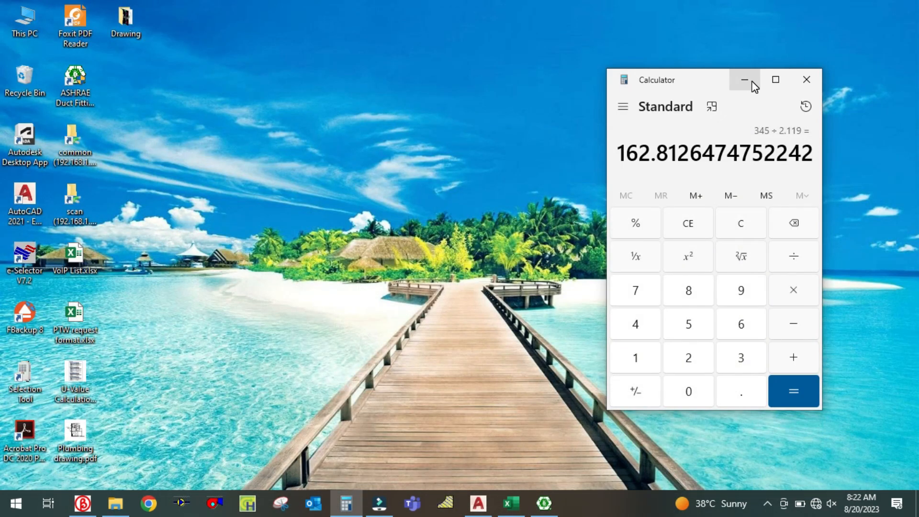
pyautogui.click(745, 80)
pyautogui.rightClick(499, 81)
pyautogui.click(520, 246)
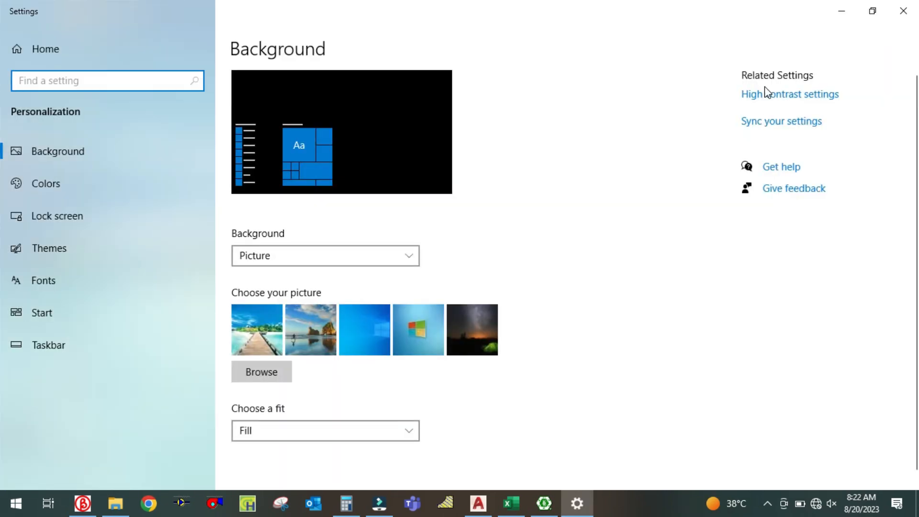
pyautogui.click(766, 92)
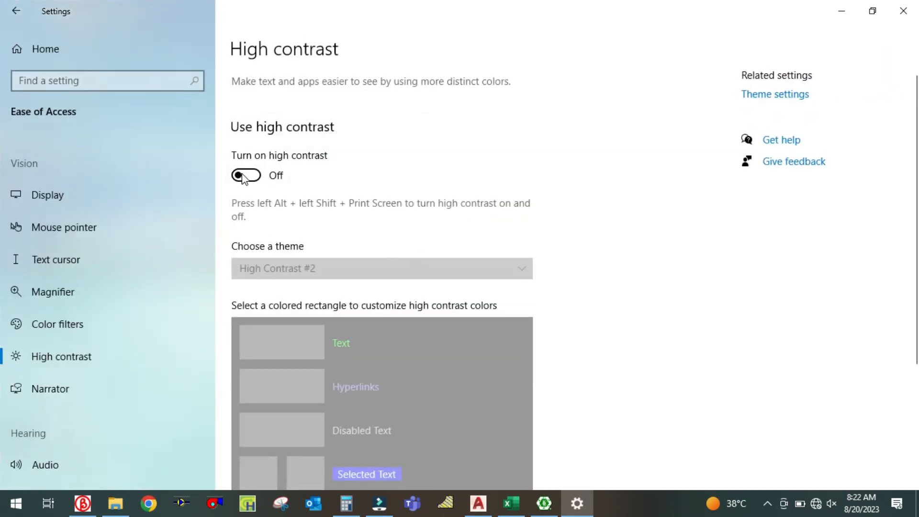
pyautogui.click(242, 175)
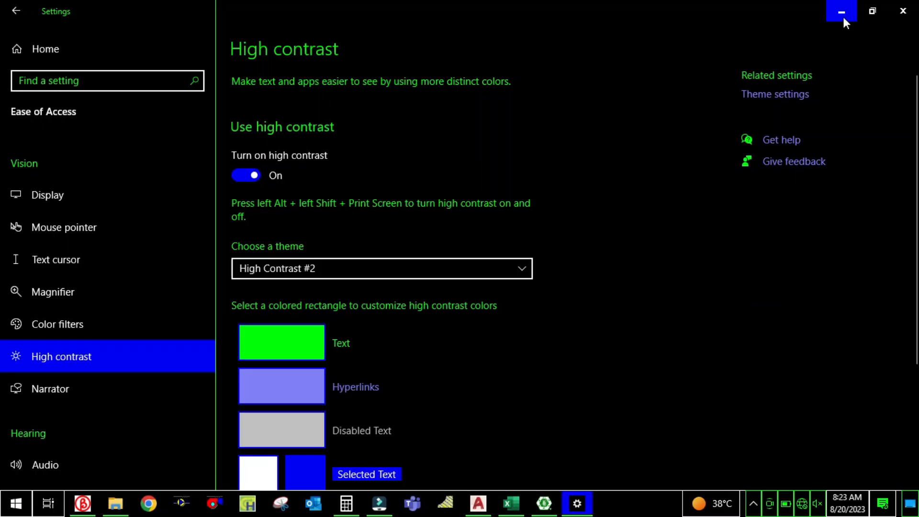
pyautogui.click(843, 14)
# - Return to the Ceiling Diffusers window, examine the SI match's size, velocities, pressure and noise level, and close the window
pyautogui.click(479, 504)
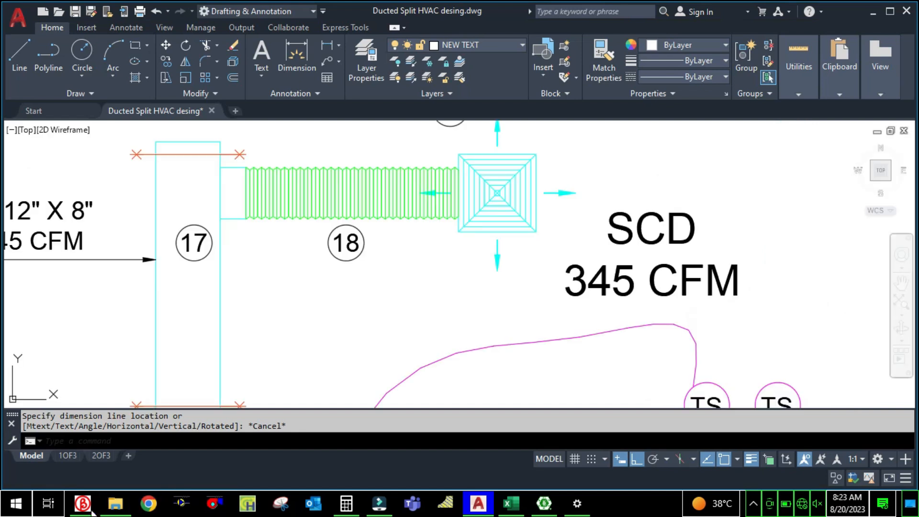
pyautogui.click(83, 504)
pyautogui.moveTo(420, 89); pyautogui.dragTo(335, 55)
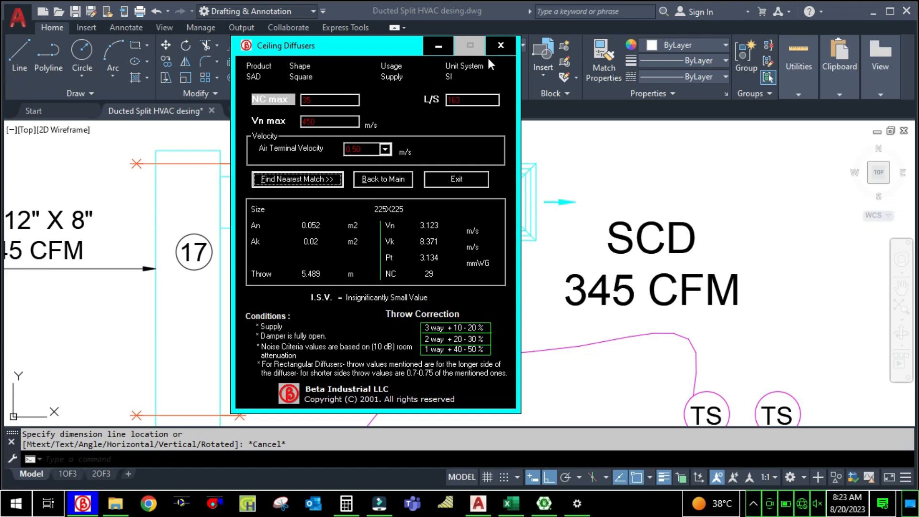
pyautogui.click(501, 47)
# - Reopen Beta Industrial's selection software and start a square SAD supply ceiling diffuser selection in Imperial units
pyautogui.click(82, 503)
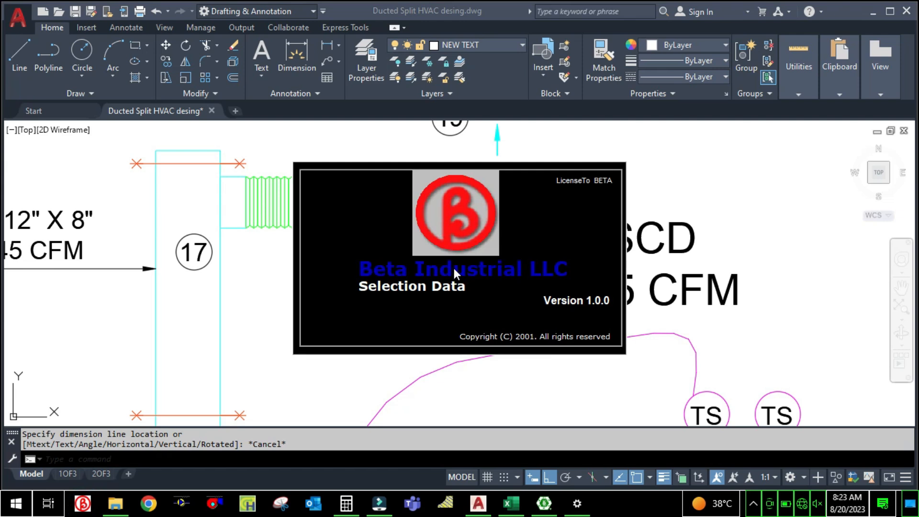
pyautogui.click(400, 268)
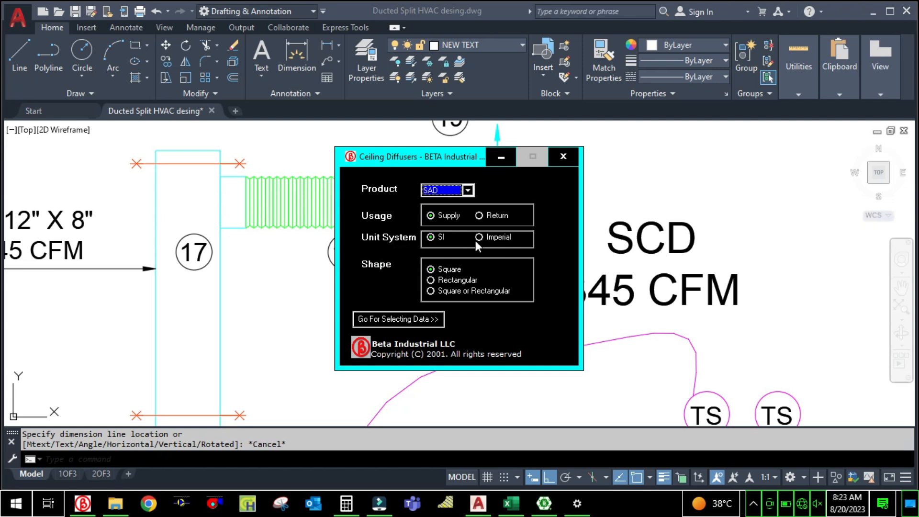
pyautogui.click(477, 234)
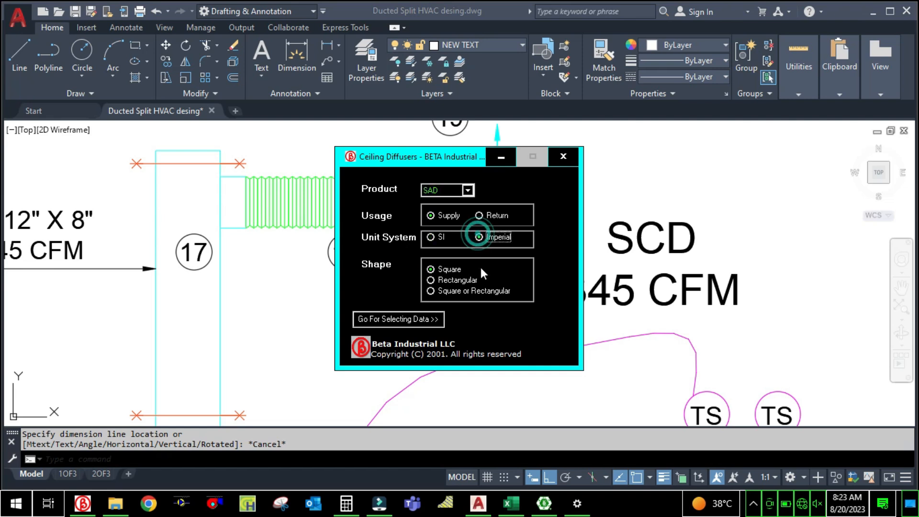
pyautogui.click(409, 319)
# - Check the diffuser airflow in the AutoCAD drawing and find the nearest match for 345 CFM with Vn max 450 fpm
pyautogui.click(421, 136)
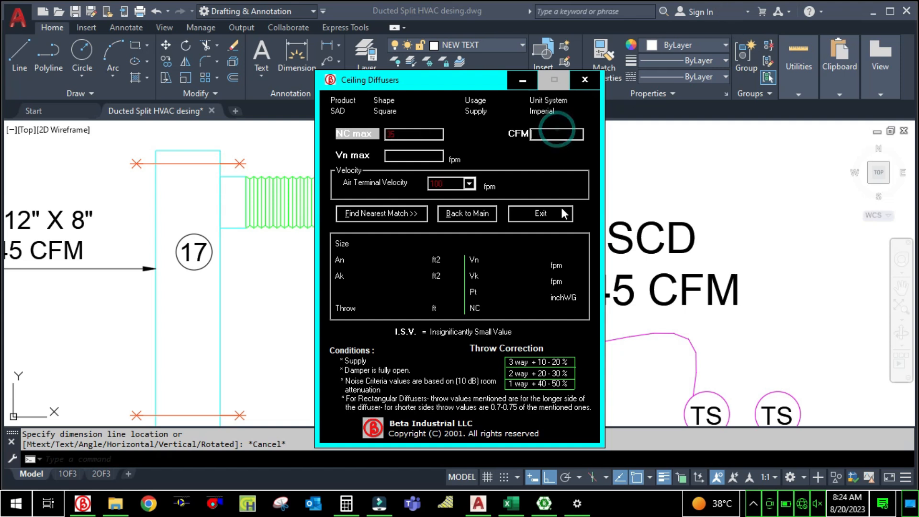
pyautogui.click(478, 504)
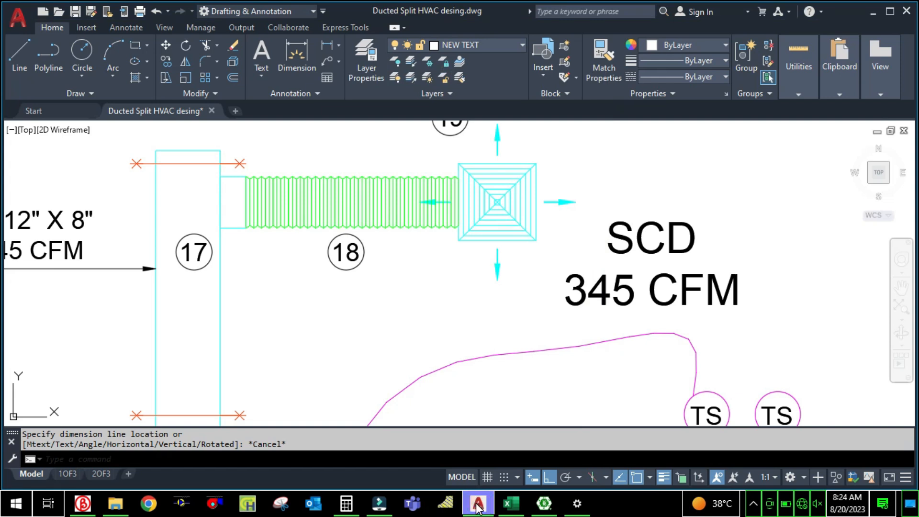
pyautogui.scroll(-6, 157, 283)
pyautogui.scroll(4, 143, 283)
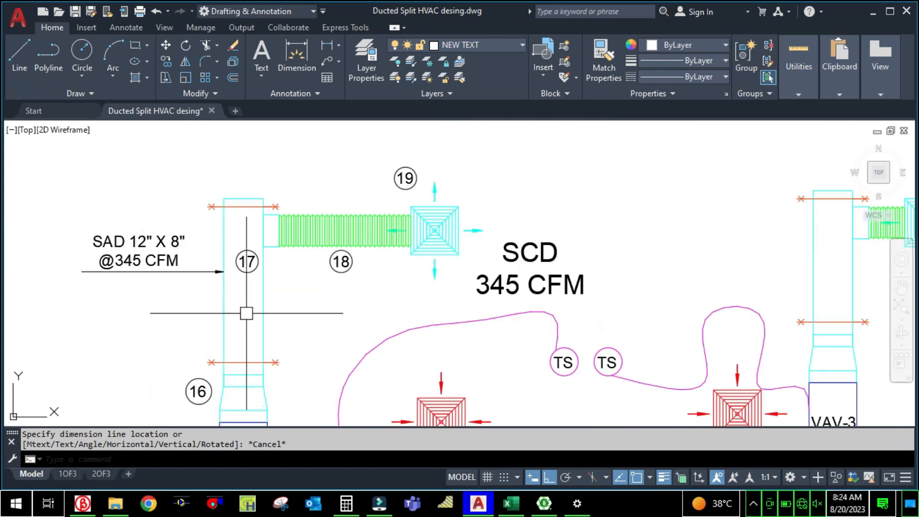
pyautogui.click(82, 503)
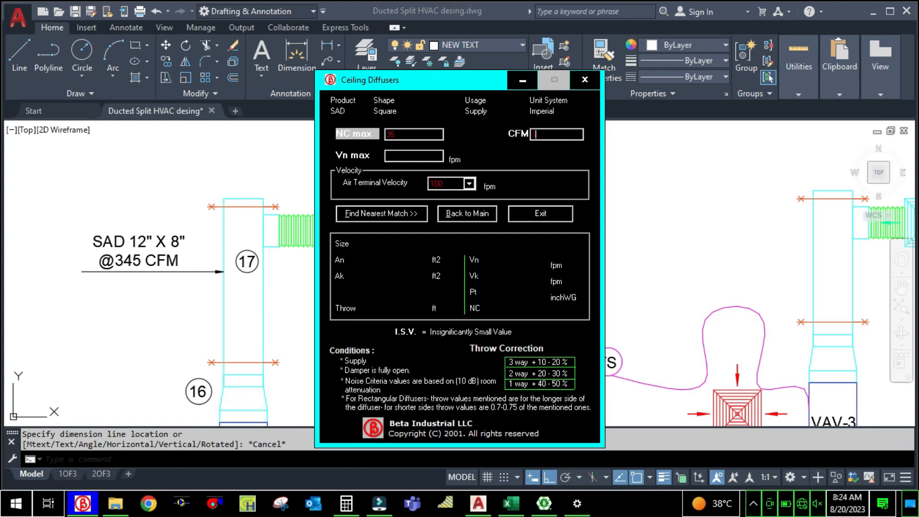
pyautogui.click(421, 156)
pyautogui.click(385, 211)
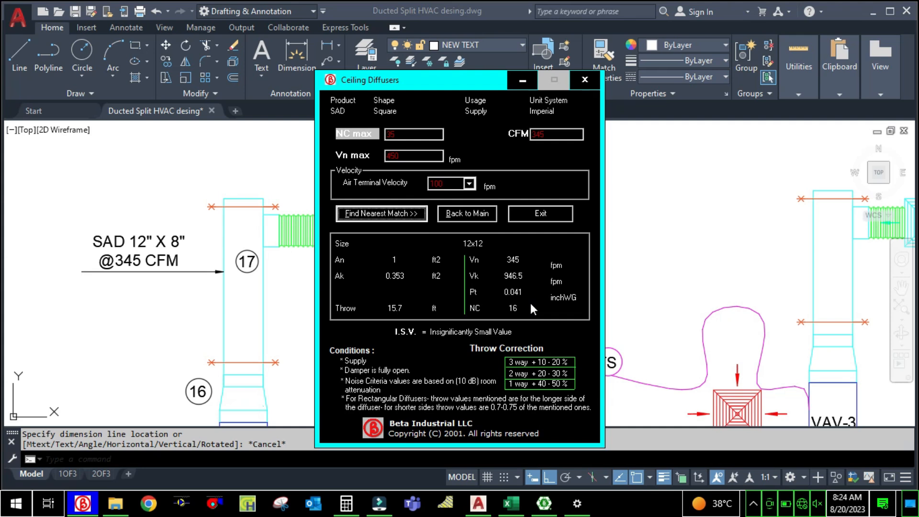
# - Convert the diffuser's pressure loss to pascals in Calculator by multiplying 0.041 by 250, and close the Ceiling Diffusers window
pyautogui.click(347, 502)
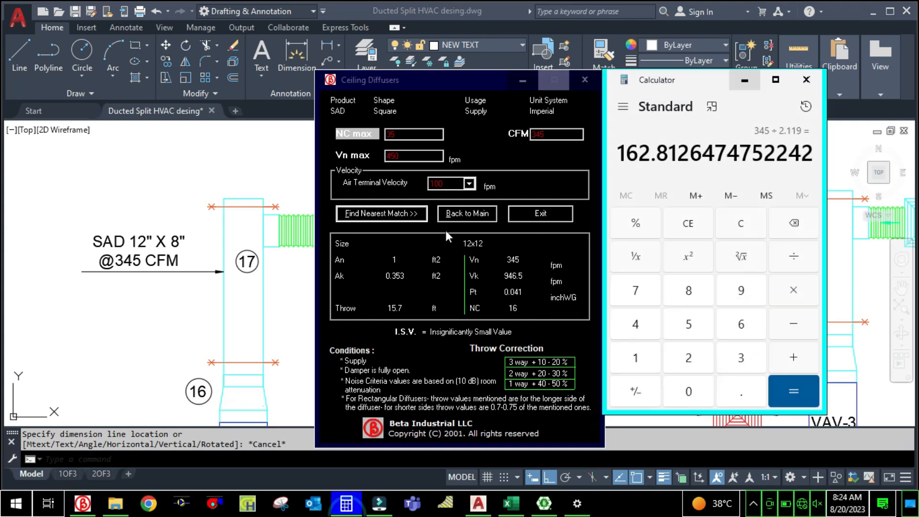
pyautogui.moveTo(688, 87); pyautogui.dragTo(119, 88)
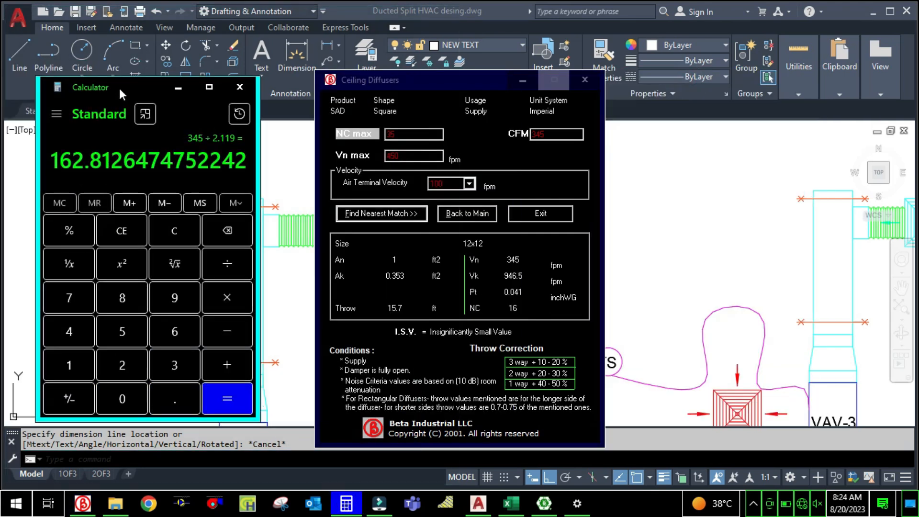
pyautogui.click(162, 242)
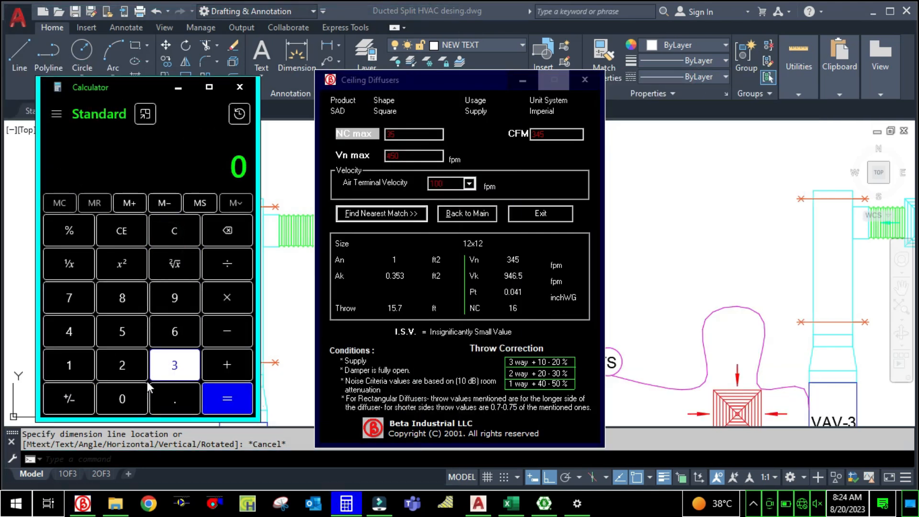
pyautogui.click(123, 399)
pyautogui.click(171, 398)
pyautogui.click(125, 398)
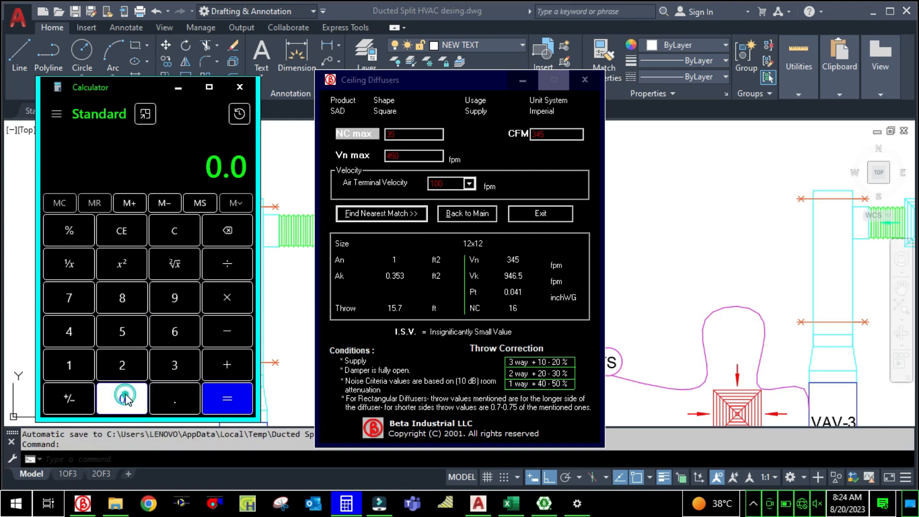
pyautogui.click(93, 338)
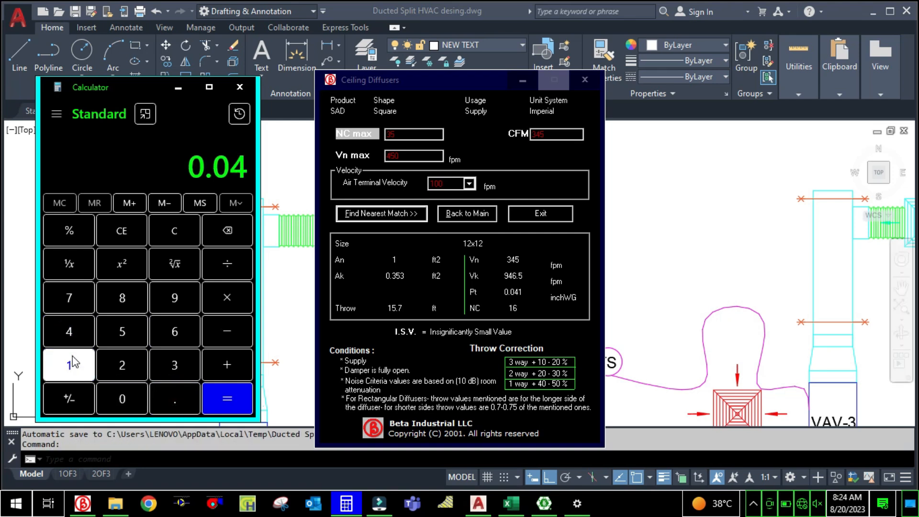
pyautogui.click(72, 361)
pyautogui.click(225, 305)
pyautogui.click(122, 365)
pyautogui.click(122, 331)
pyautogui.click(122, 399)
pyautogui.click(209, 398)
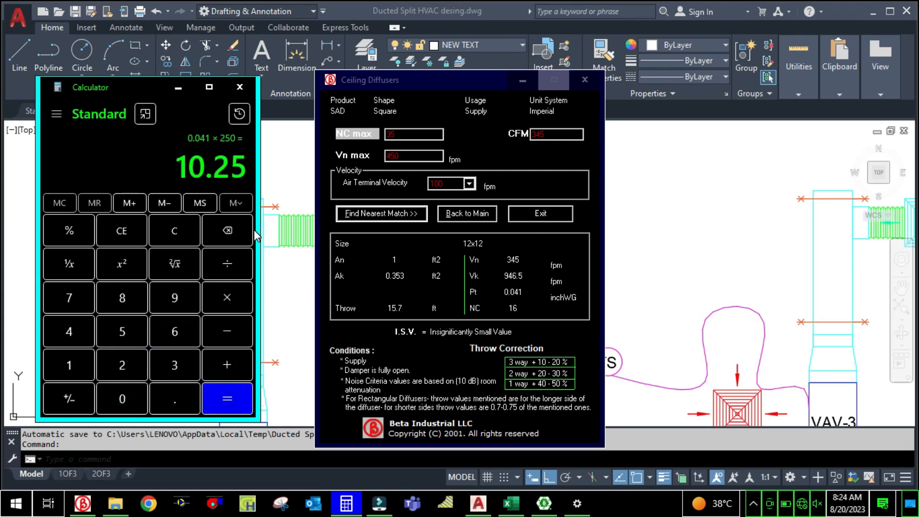
pyautogui.click(187, 90)
pyautogui.click(578, 82)
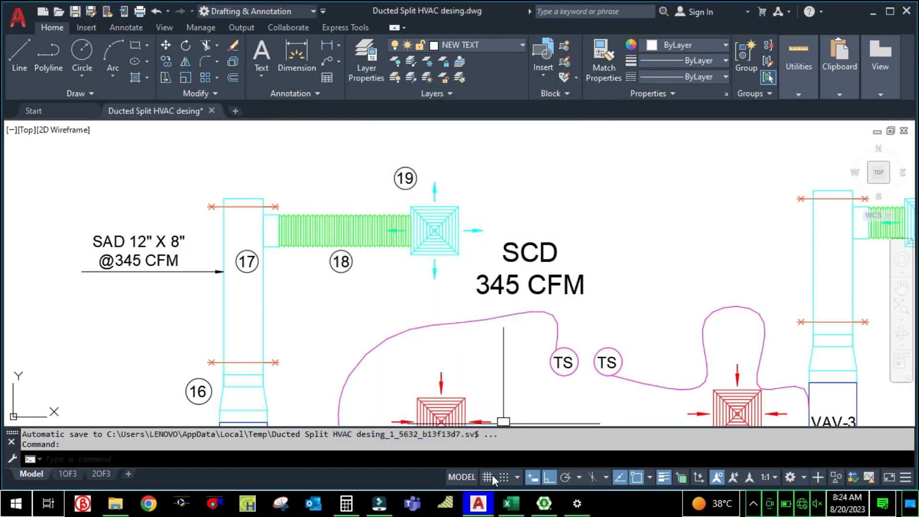
pyautogui.click(511, 503)
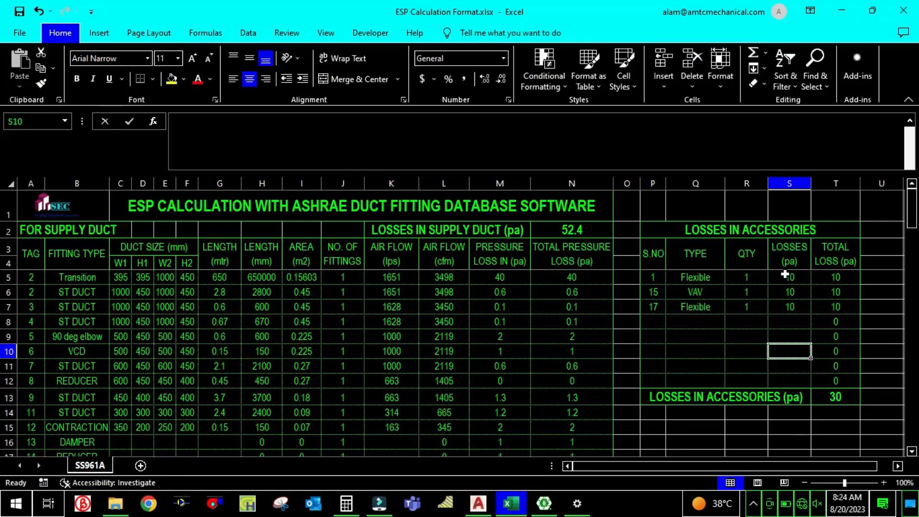
pyautogui.click(842, 11)
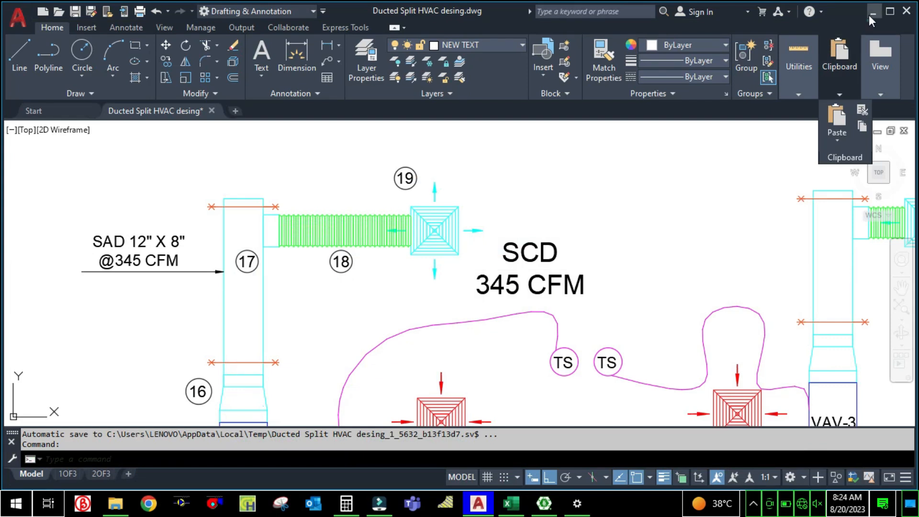
pyautogui.click(871, 12)
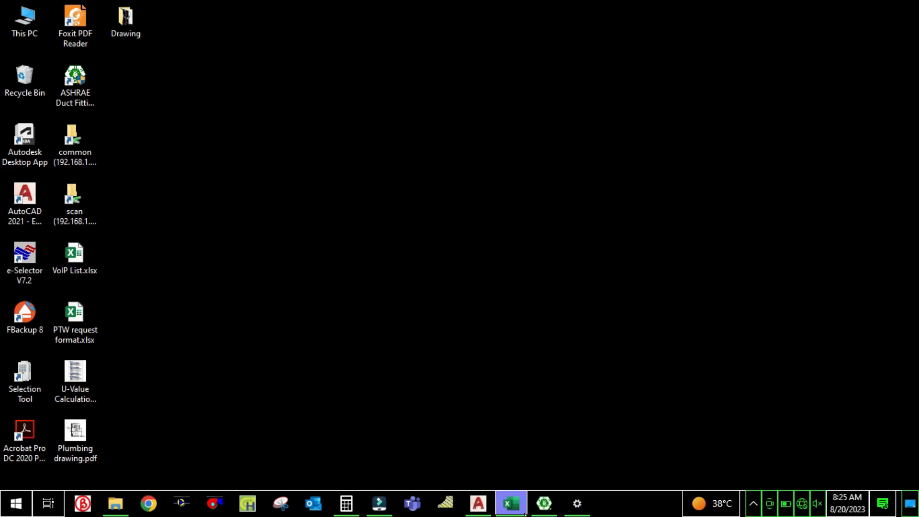
pyautogui.moveTo(519, 512)
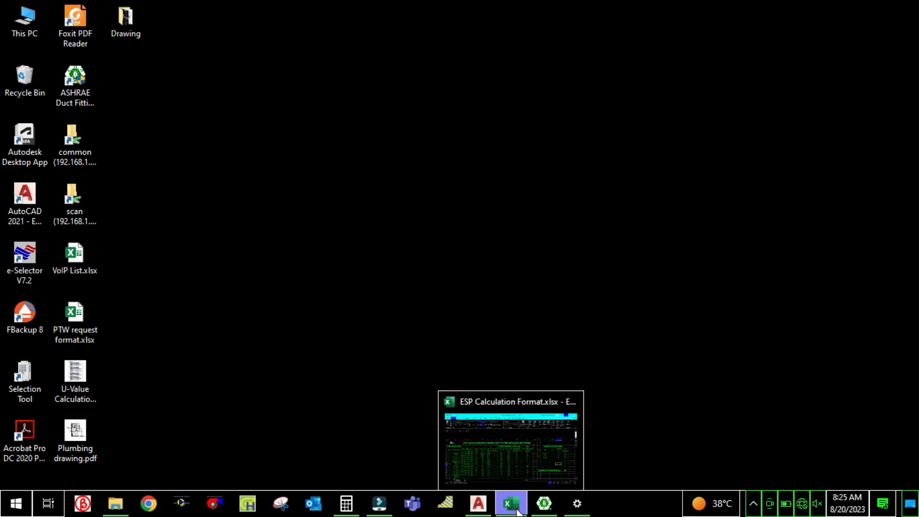
pyautogui.rightClick(576, 511)
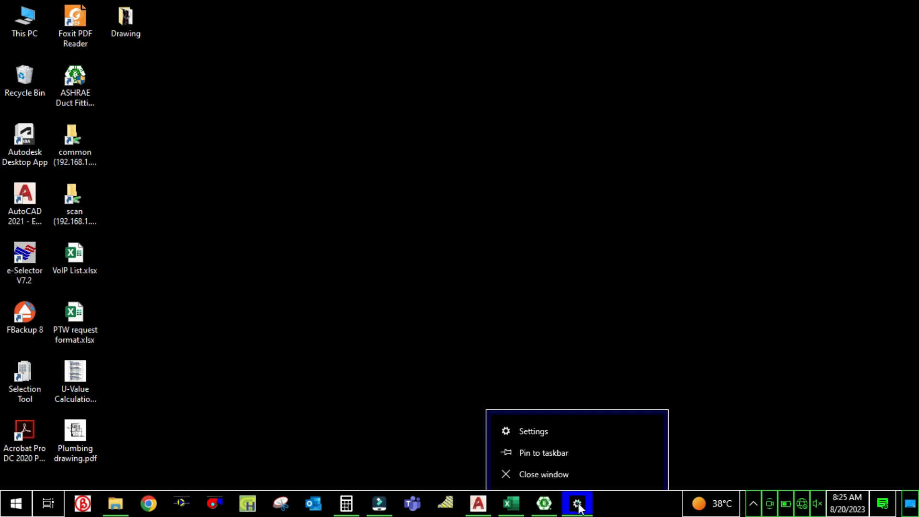
# - Switch to the Excel workbook and add accessory 18 as SCD with quantity 1 and a loss of 10 Pa
pyautogui.click(514, 499)
pyautogui.click(699, 353)
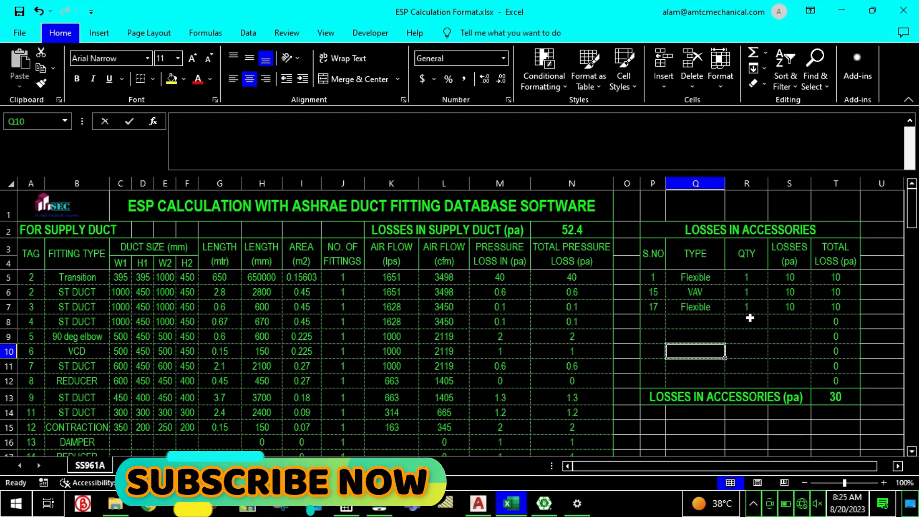
pyautogui.click(653, 321)
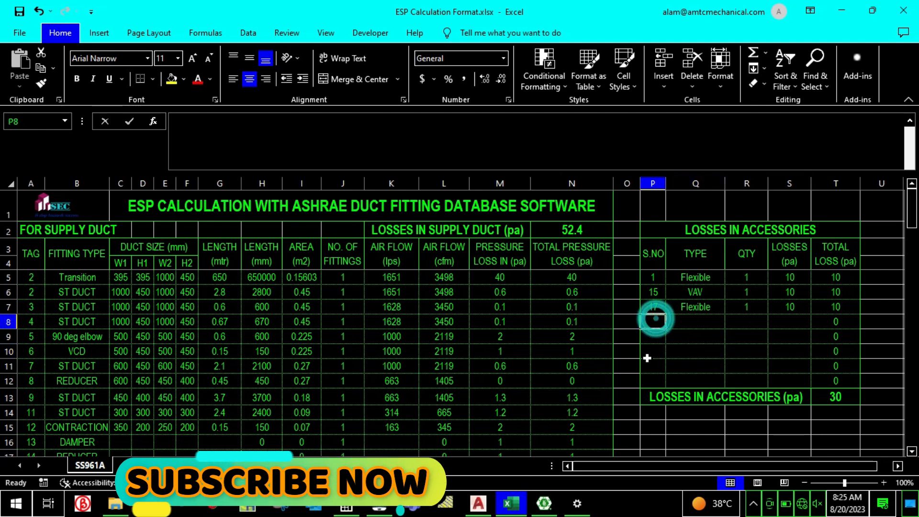
pyautogui.write('18')
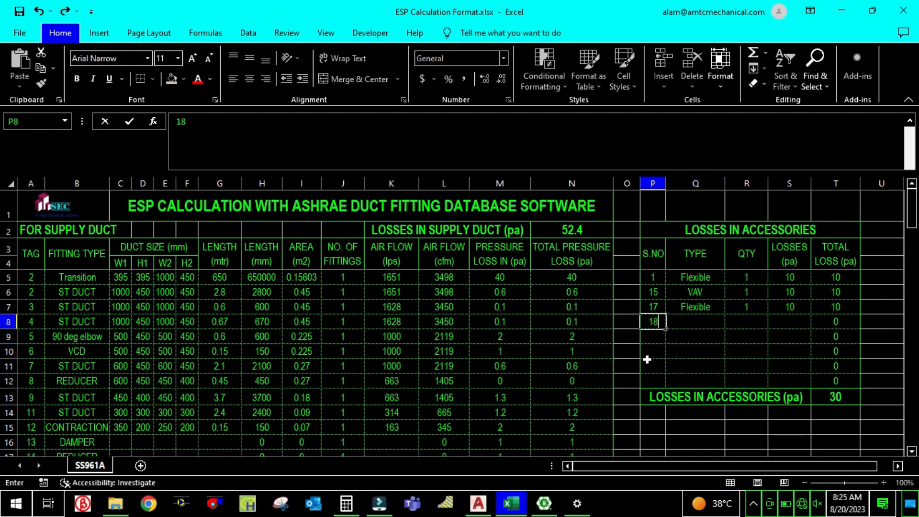
pyautogui.click(692, 321)
pyautogui.write('SCD')
pyautogui.click(695, 347)
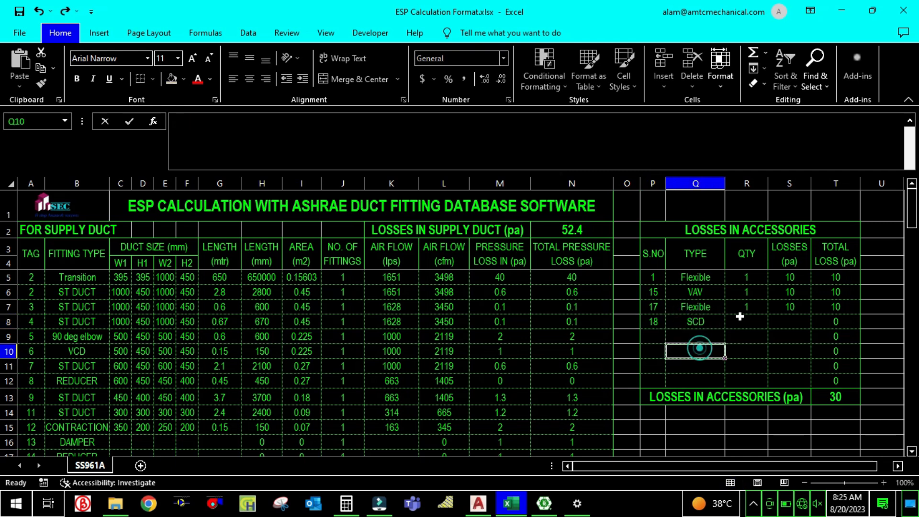
pyautogui.click(744, 319)
pyautogui.write('1')
pyautogui.click(790, 321)
pyautogui.write('10')
pyautogui.click(773, 350)
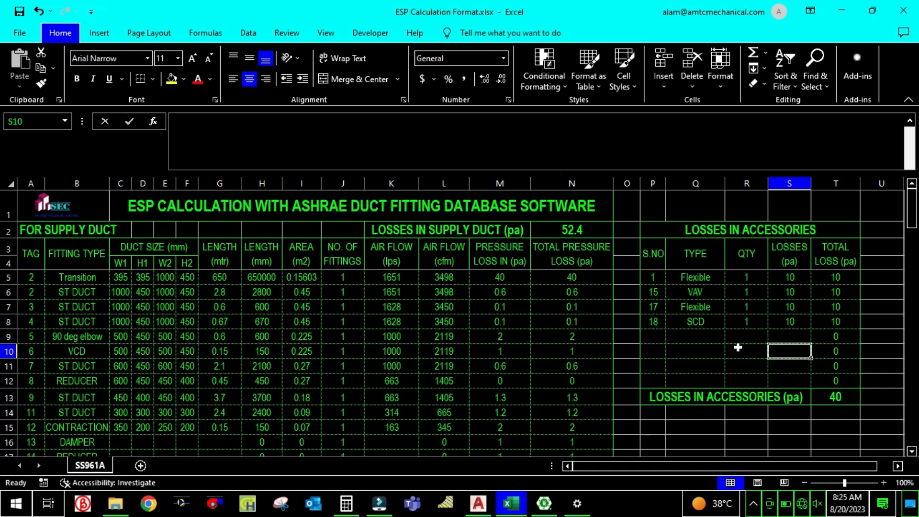
# - Switch to AutoCAD and exit it, saving the changes to the Ducted Split HVAC drawing
pyautogui.scroll(-2, 738, 348)
pyautogui.click(478, 503)
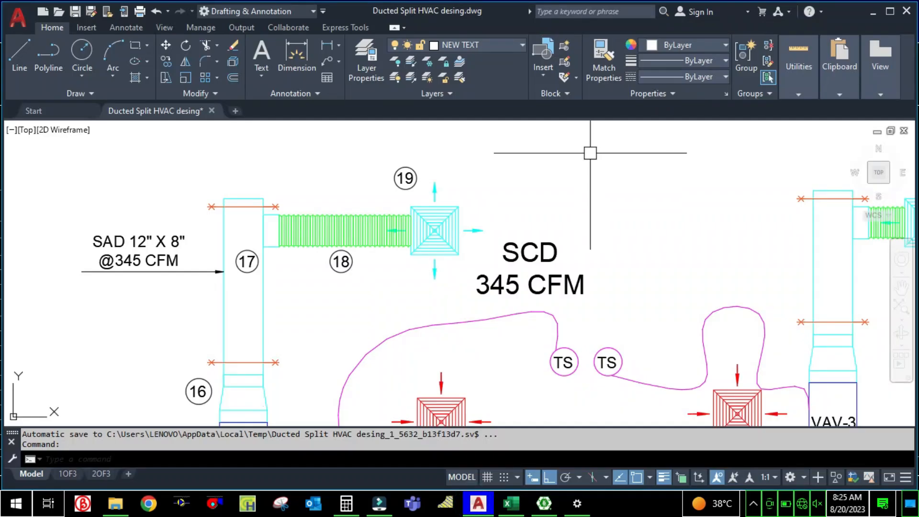
pyautogui.click(907, 11)
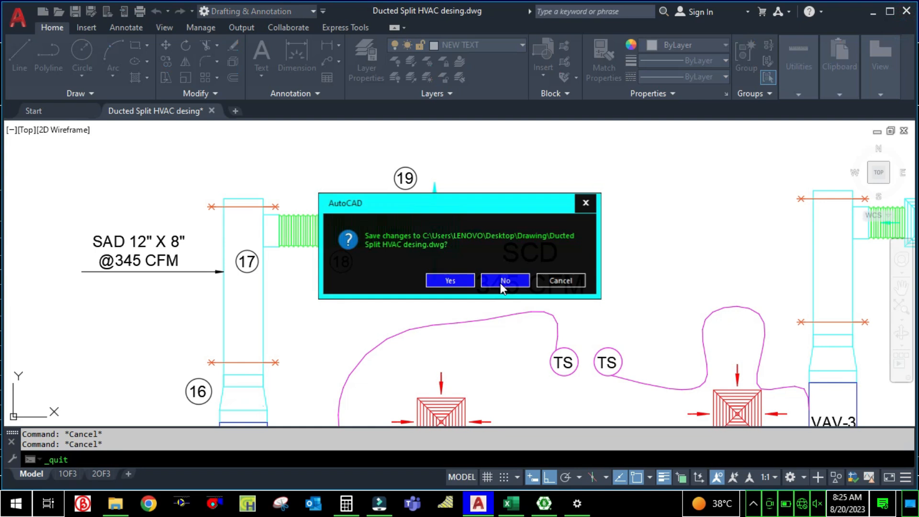
pyautogui.click(450, 281)
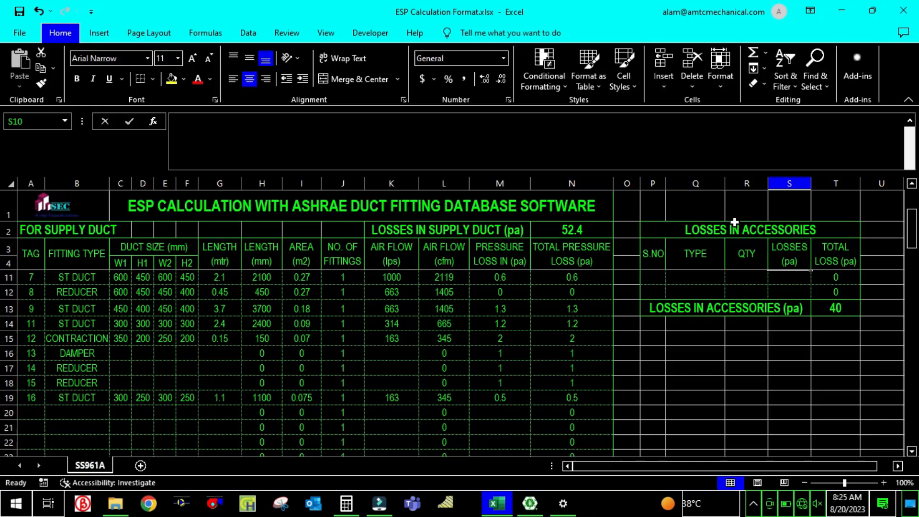
# - Save and close the ESP calculation workbook, and close the ASHRAE Duct Fitting Database
pyautogui.click(18, 12)
pyautogui.click(903, 11)
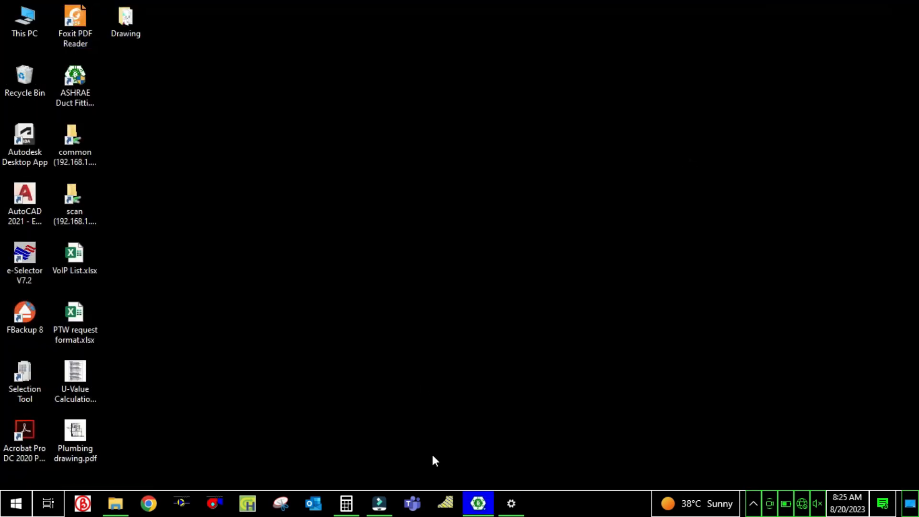
pyautogui.click(478, 507)
pyautogui.click(907, 6)
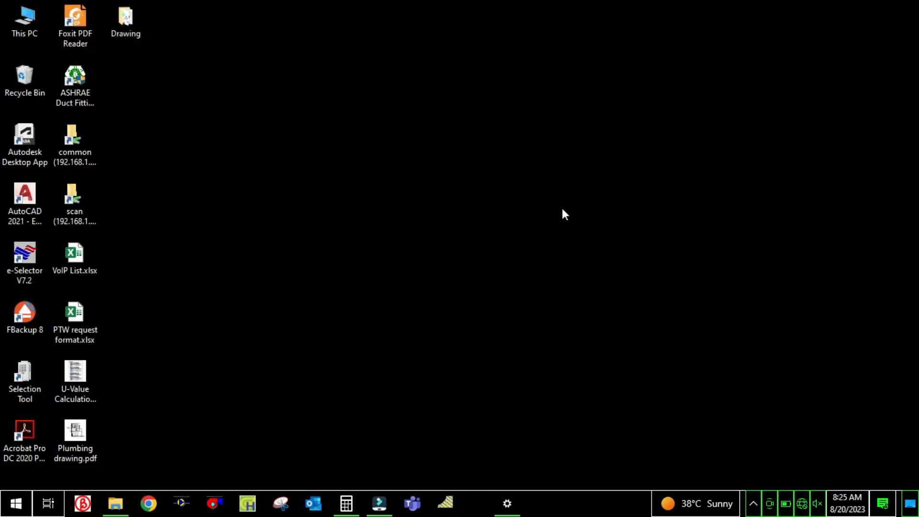
# - Try to turn off high contrast in the already open Windows Settings window
pyautogui.click(392, 503)
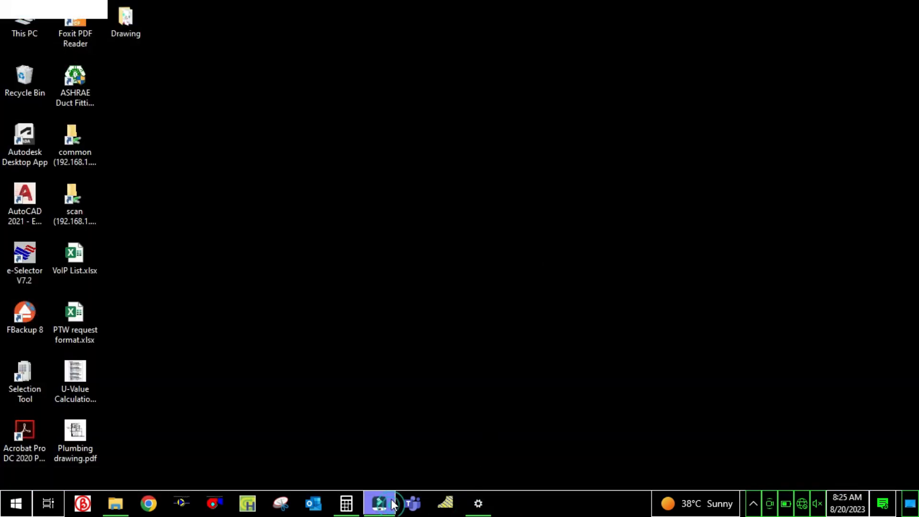
pyautogui.click(391, 501)
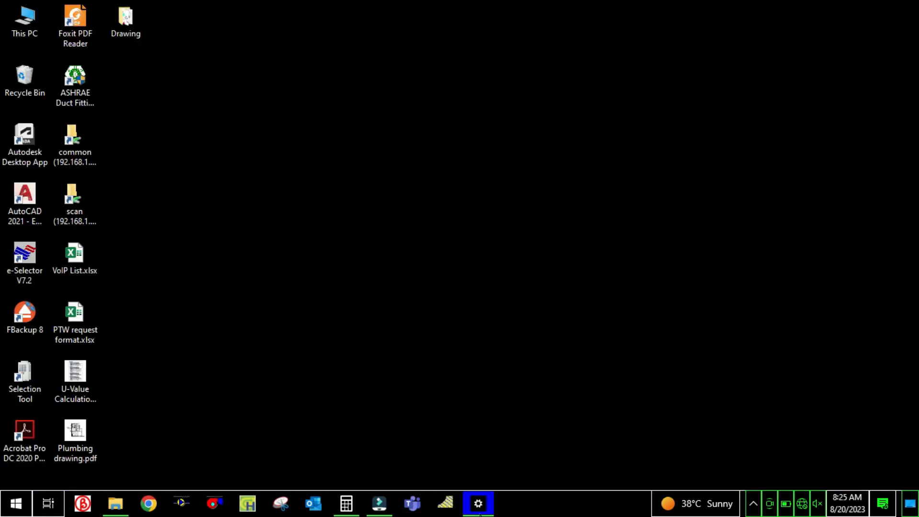
pyautogui.rightClick(482, 512)
pyautogui.click(468, 474)
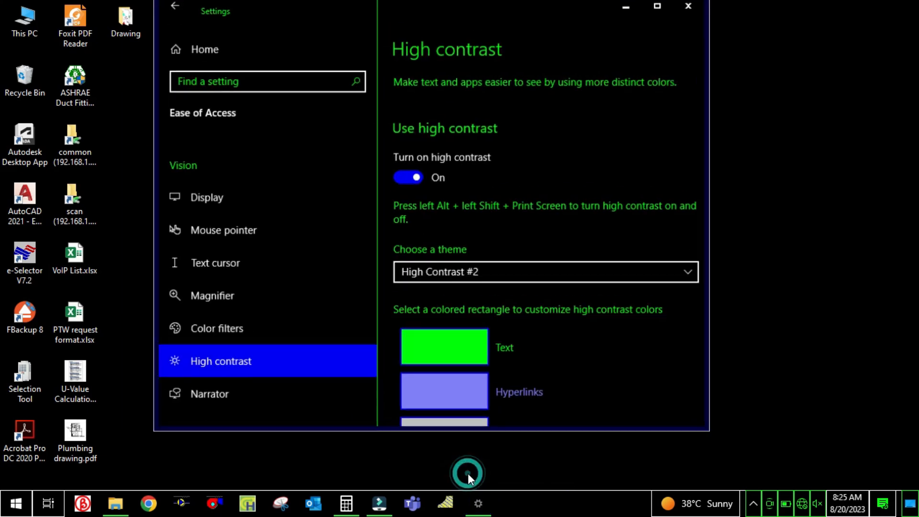
pyautogui.click(422, 176)
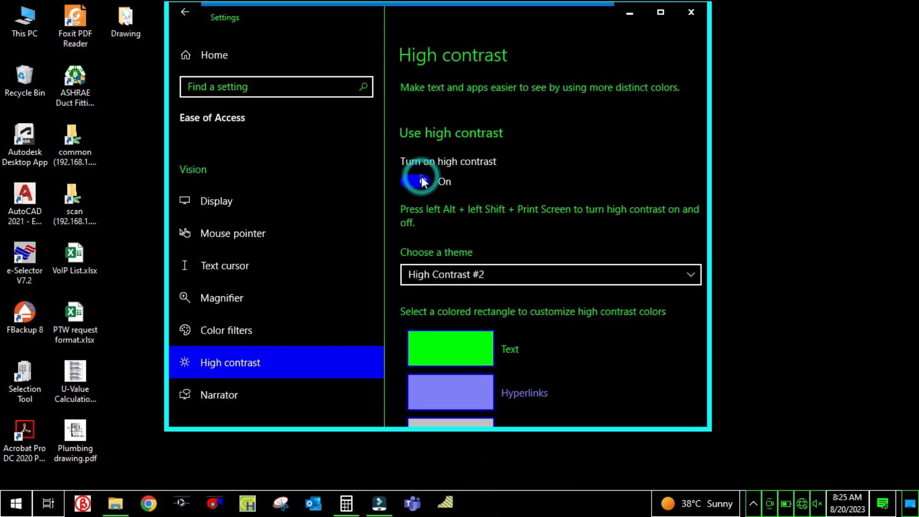
pyautogui.click(410, 180)
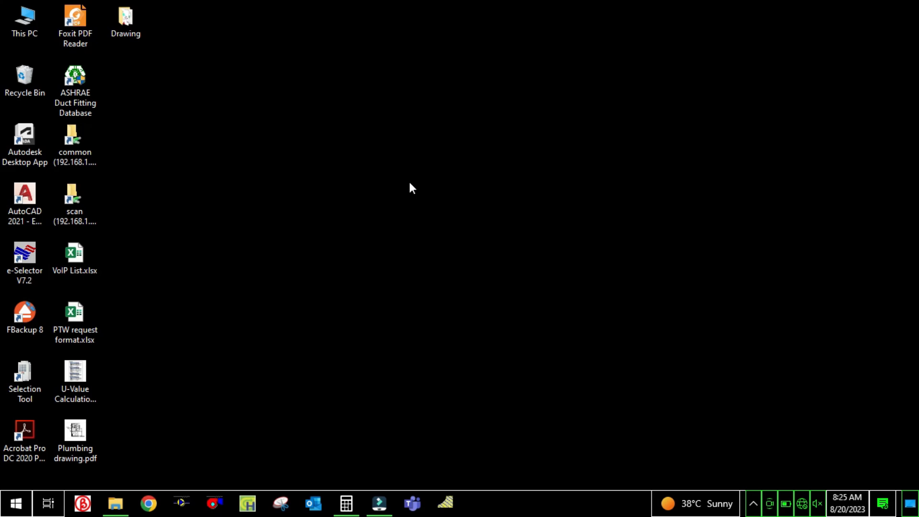
# - Reopen the Windows personalization settings, turn off high contrast and close Settings
pyautogui.rightClick(398, 74)
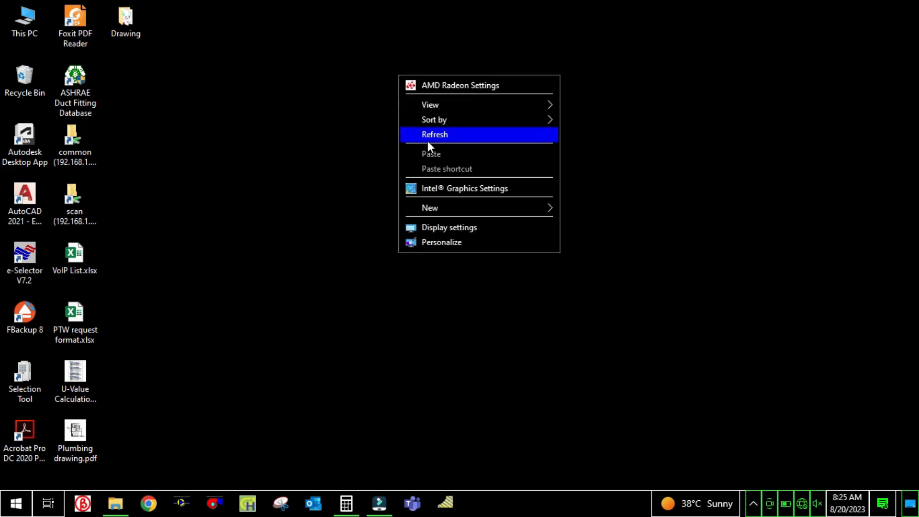
pyautogui.click(458, 244)
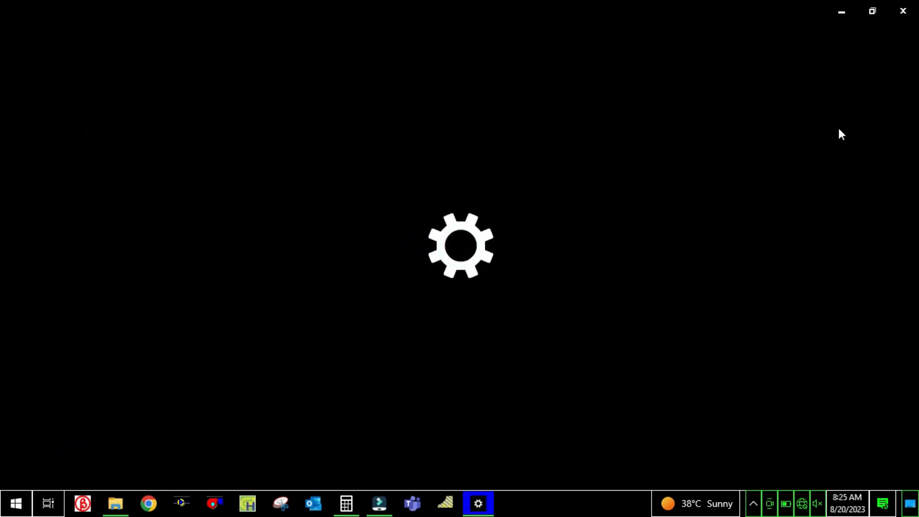
pyautogui.click(793, 94)
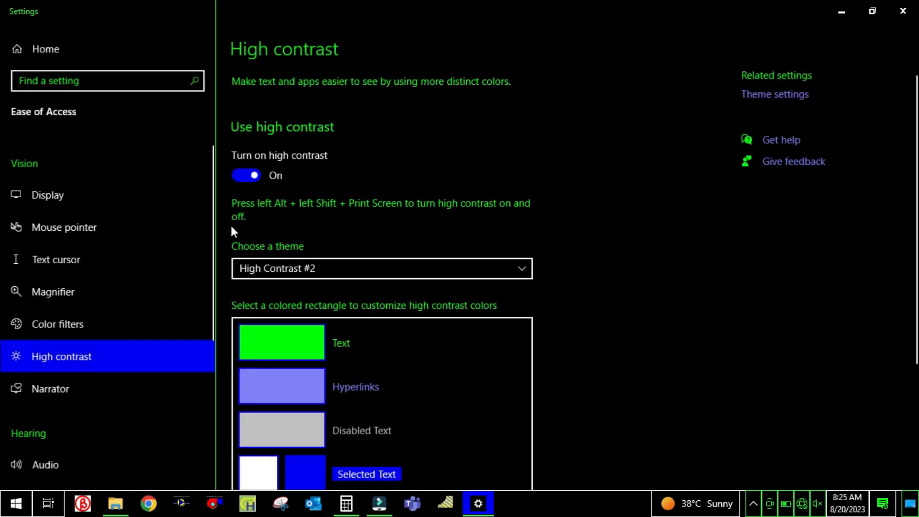
pyautogui.click(242, 175)
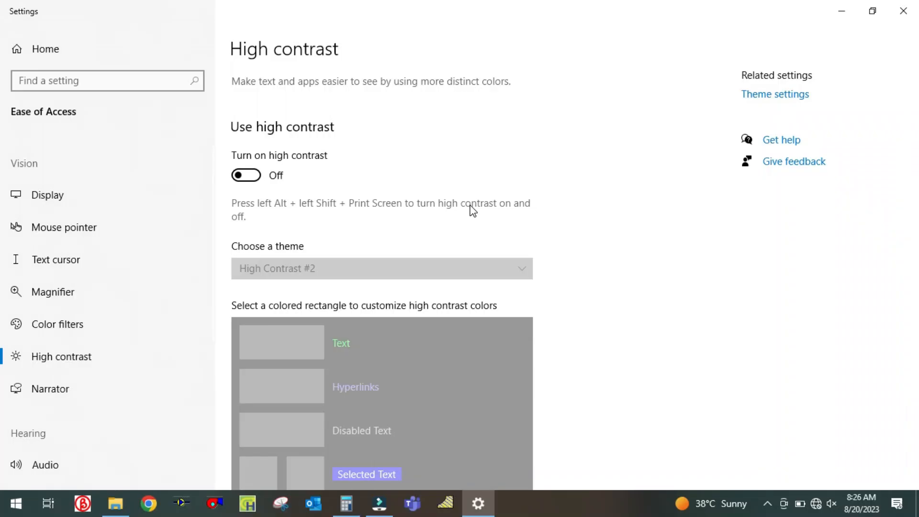
pyautogui.click(903, 10)
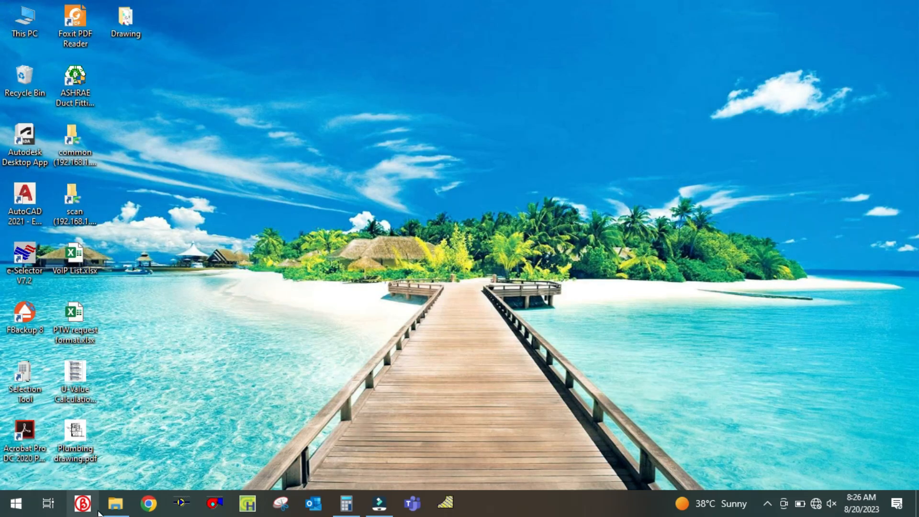
# - Reopen ESP Calculation Format.xlsx from the Drawing folder and maximize the Excel window
pyautogui.click(116, 503)
pyautogui.click(114, 506)
pyautogui.click(115, 505)
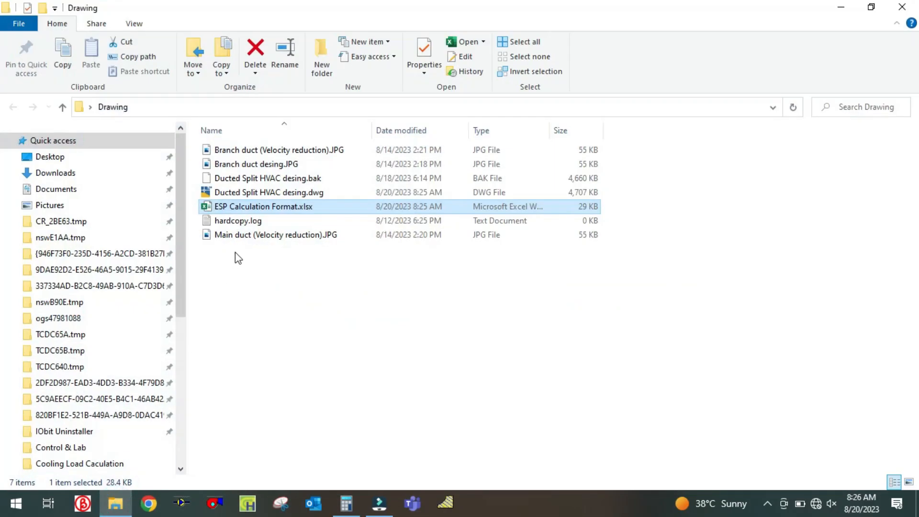
pyautogui.doubleClick(265, 211)
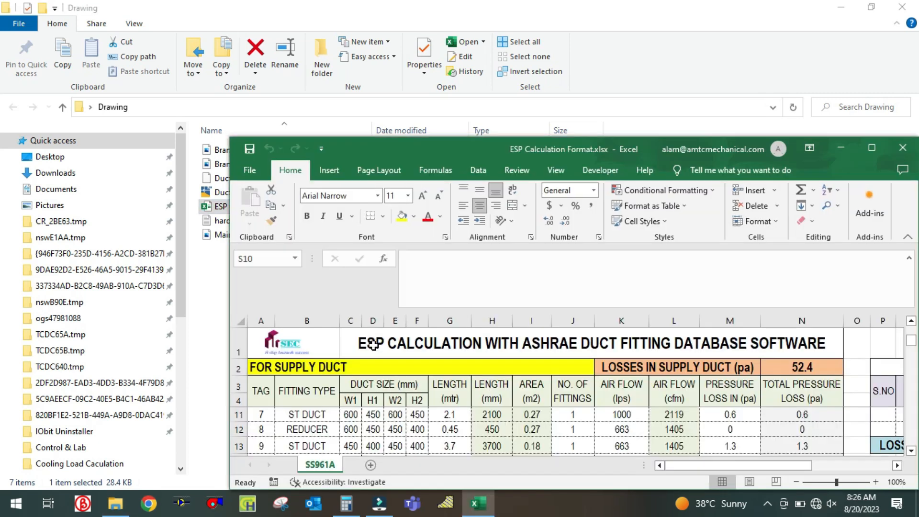
pyautogui.click(872, 148)
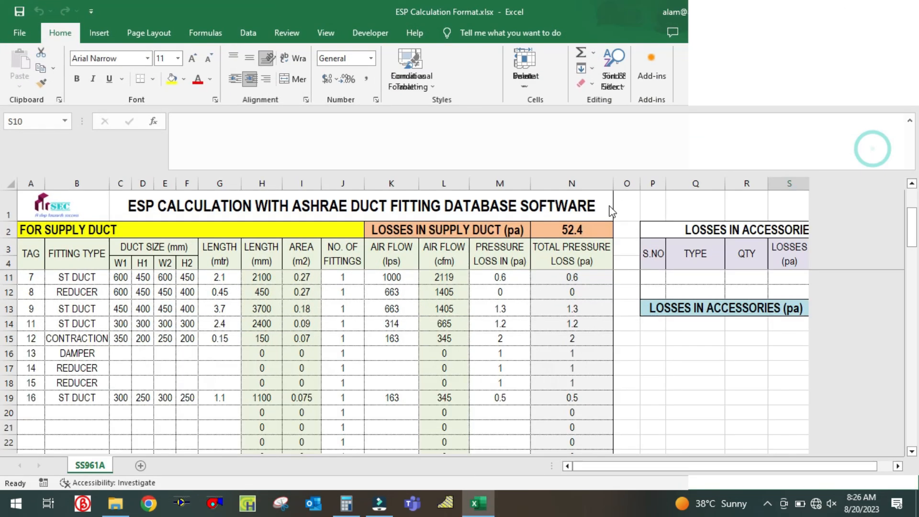
# - Examine the total losses in duct and fittings and their formula in the summary at the sheet's end
pyautogui.scroll(-16, 732, 358)
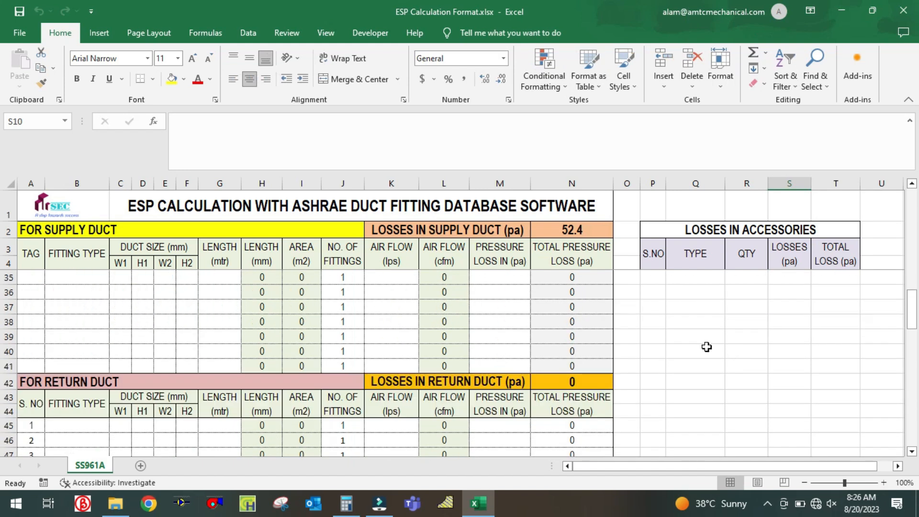
pyautogui.scroll(-5, 706, 345)
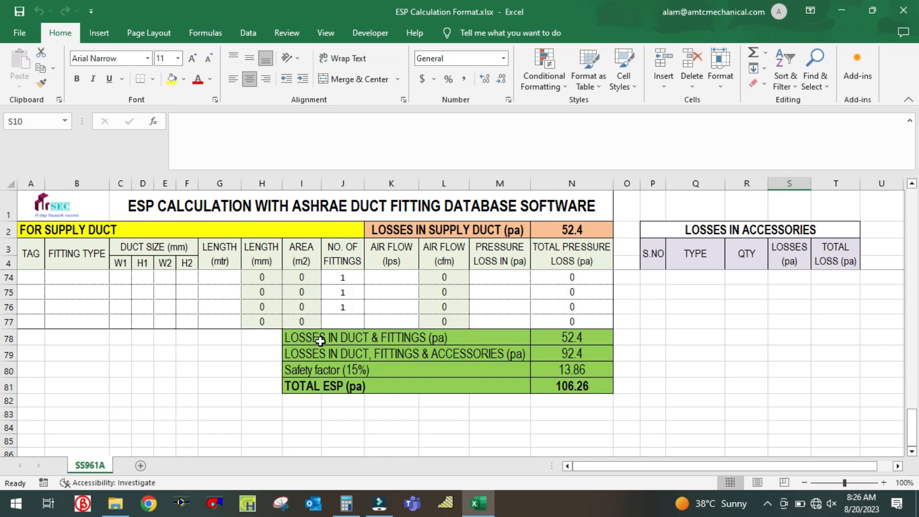
pyautogui.click(358, 338)
pyautogui.click(581, 339)
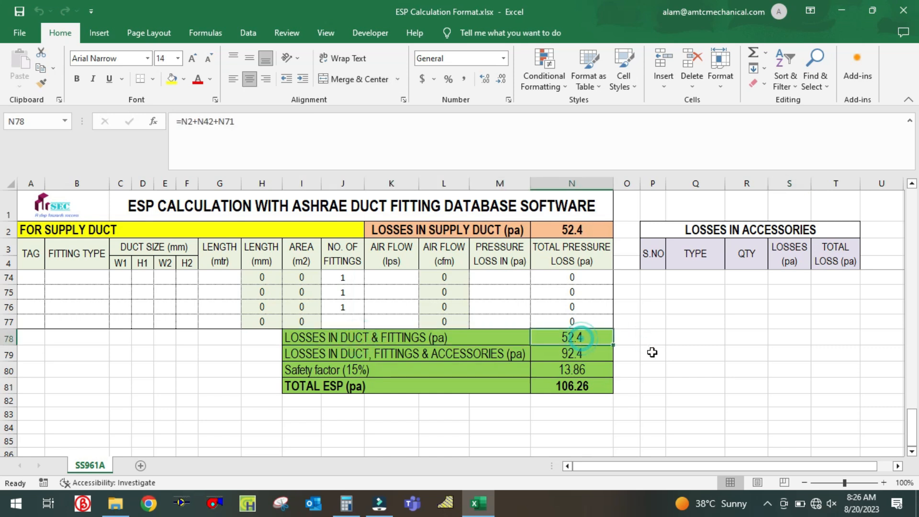
# - Check the combined duct, fittings and accessories losses against the accessories total, and examine the 15% safety factor's formula
pyautogui.click(363, 354)
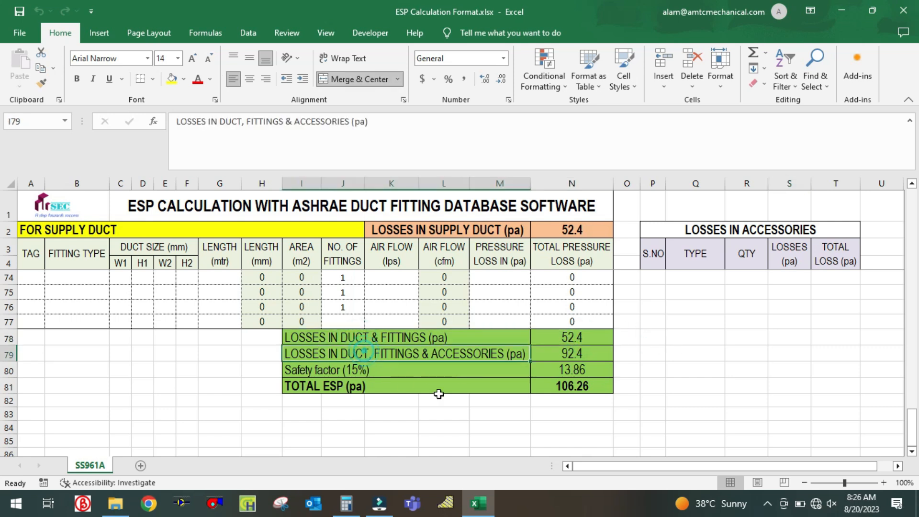
pyautogui.click(594, 351)
pyautogui.scroll(1, 658, 338)
pyautogui.scroll(20, 658, 338)
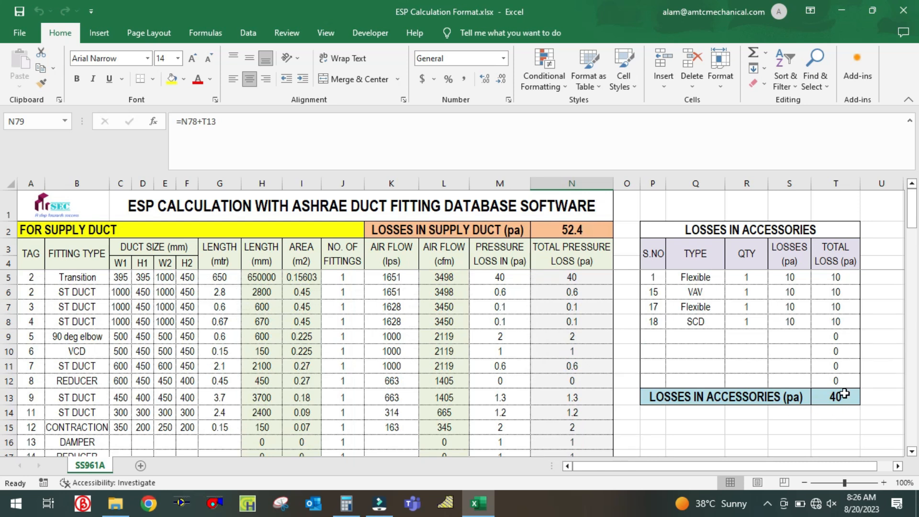
pyautogui.scroll(-19, 844, 393)
pyautogui.scroll(-4, 815, 379)
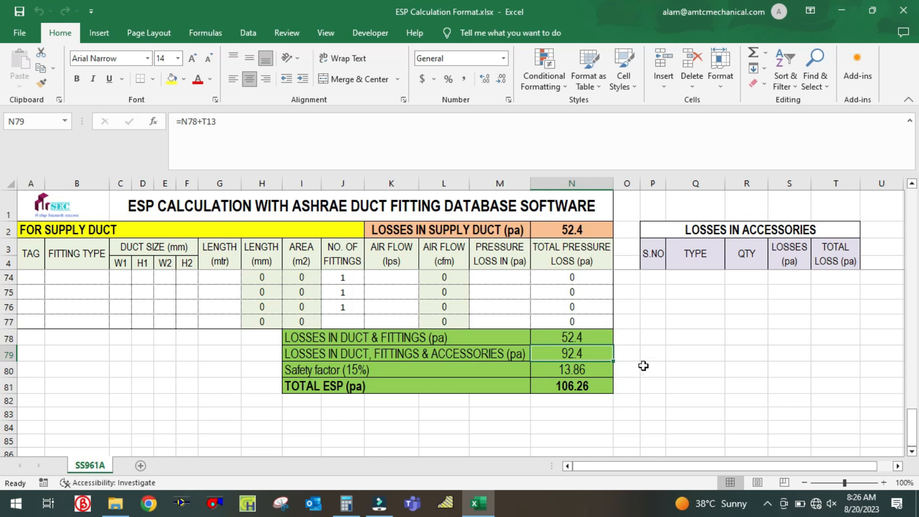
pyautogui.click(338, 366)
pyautogui.click(572, 373)
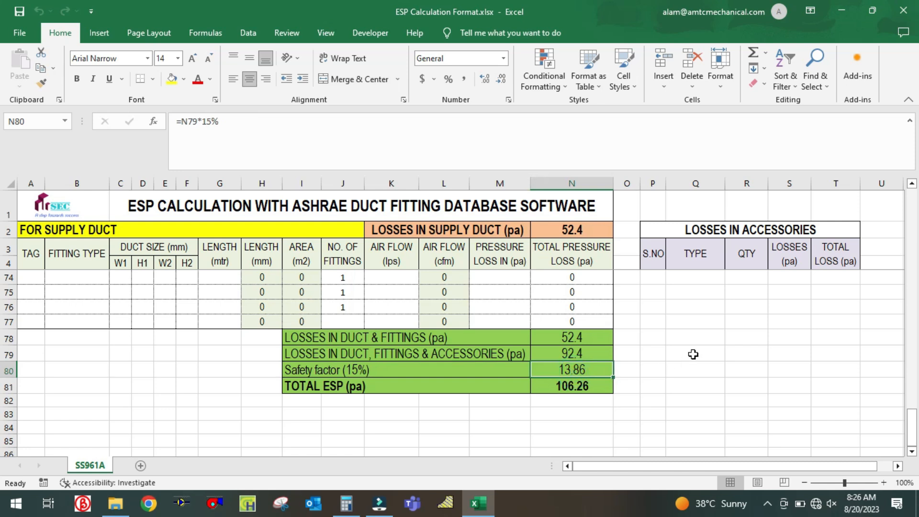
# - Examine the total ESP row in the summary and the formula that adds the safety factor to the combined losses
pyautogui.click(694, 367)
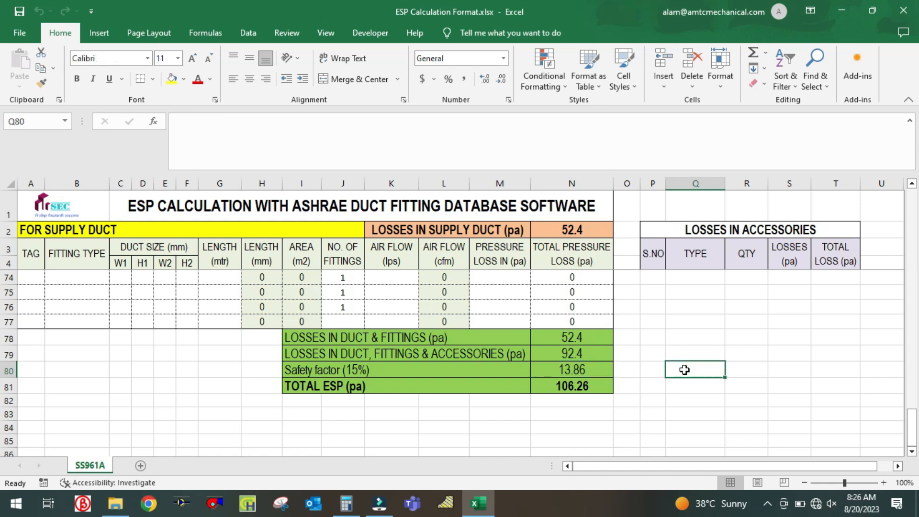
pyautogui.click(333, 387)
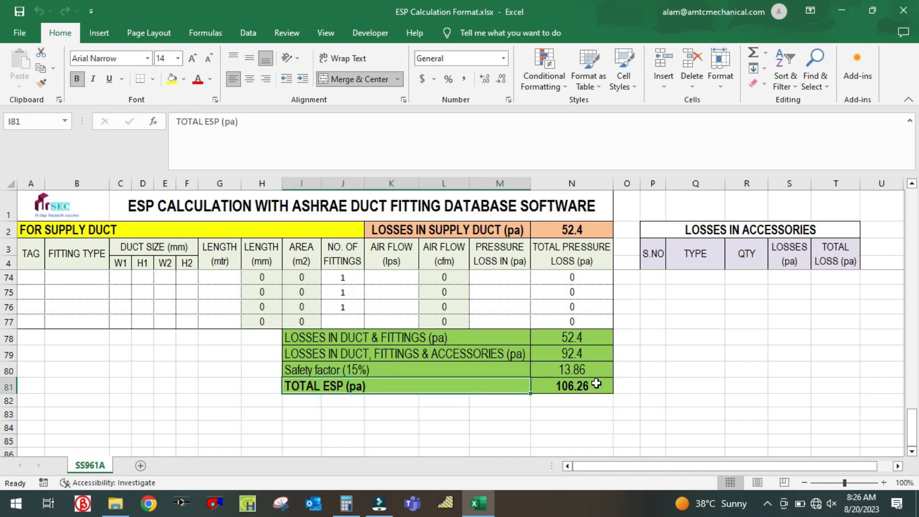
pyautogui.click(570, 386)
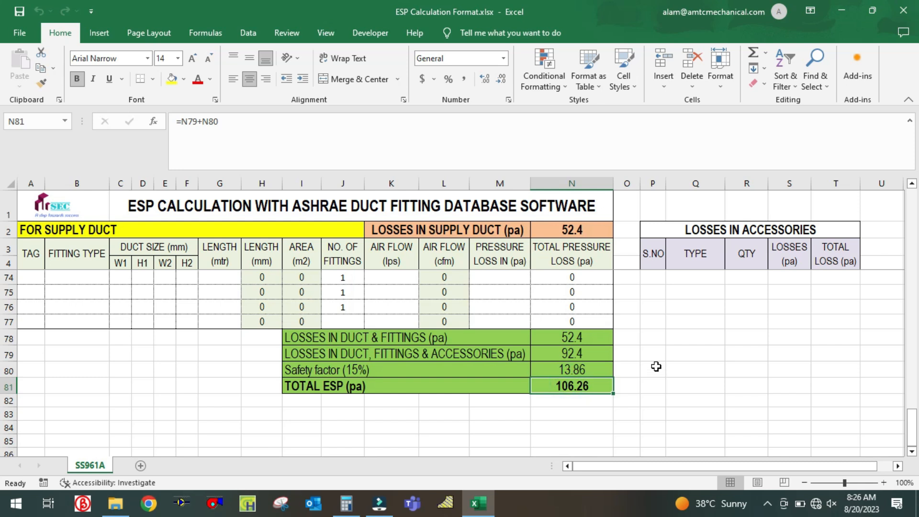
pyautogui.click(655, 367)
pyautogui.scroll(1, 656, 365)
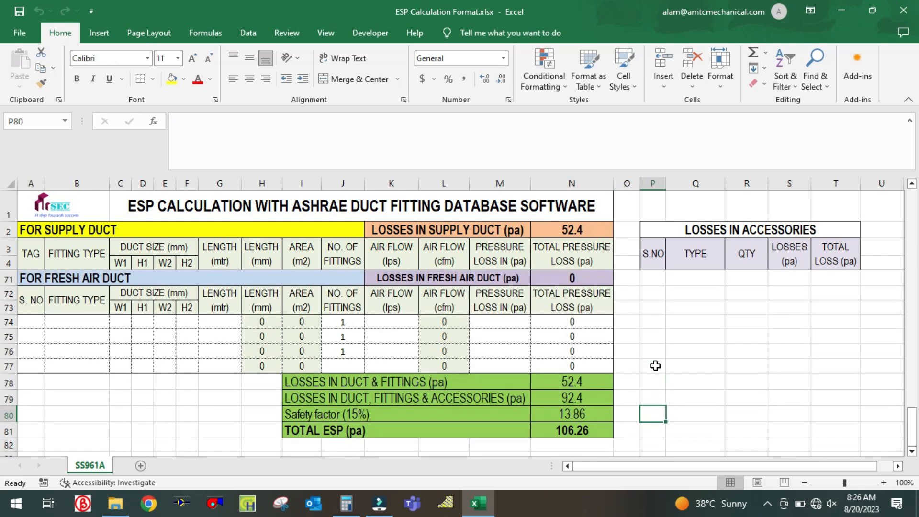
pyautogui.scroll(-1, 655, 366)
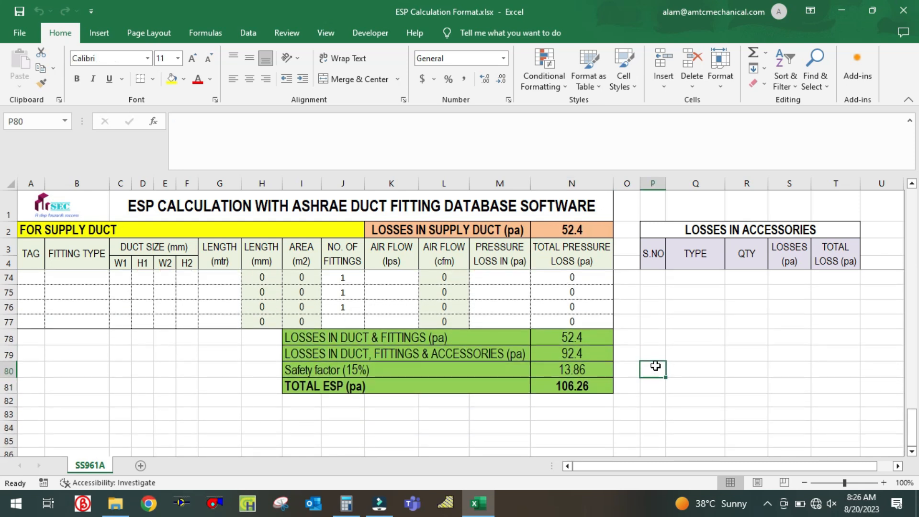
# - Review the whole sheet from the supply duct and accessories tables through the return duct and fresh air duct sections
pyautogui.scroll(20, 656, 366)
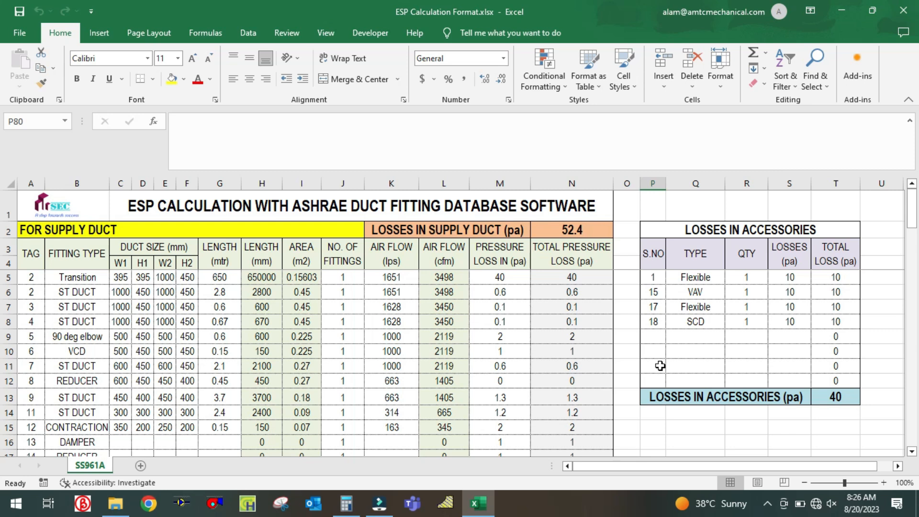
pyautogui.scroll(-12, 660, 367)
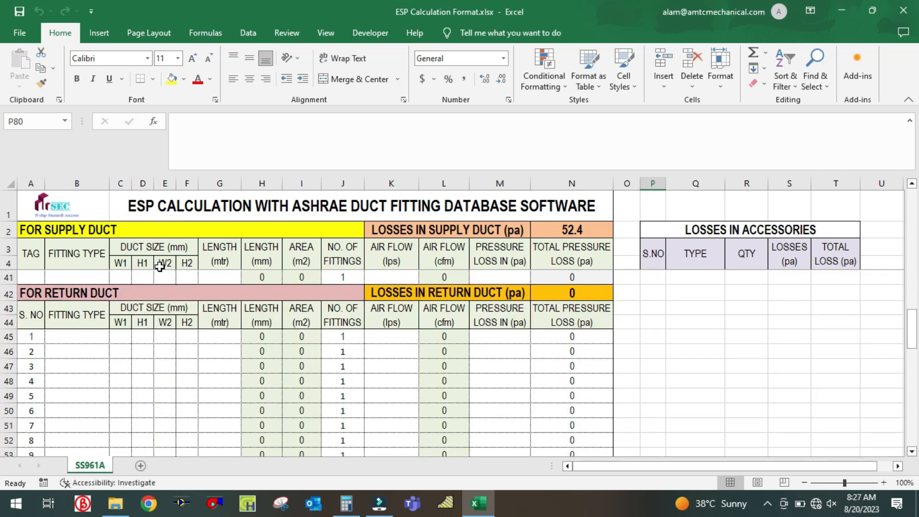
pyautogui.scroll(-2, 60, 325)
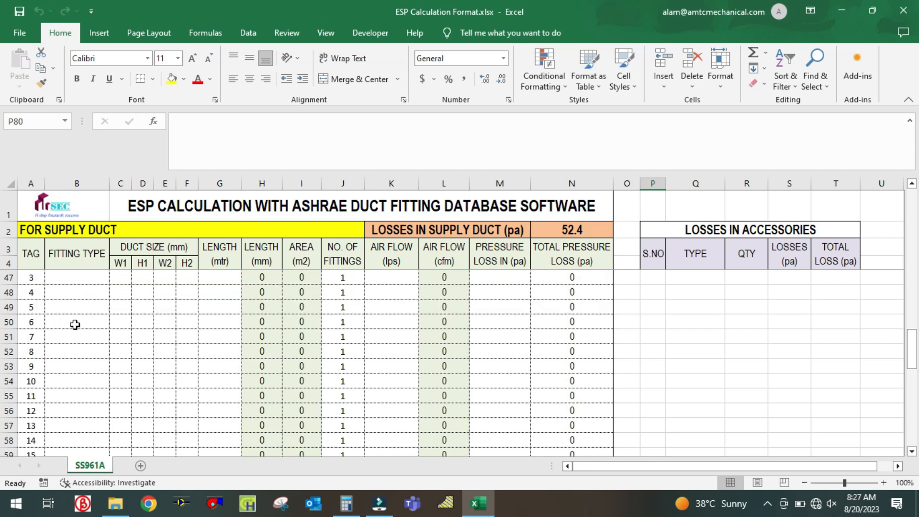
pyautogui.scroll(-7, 184, 356)
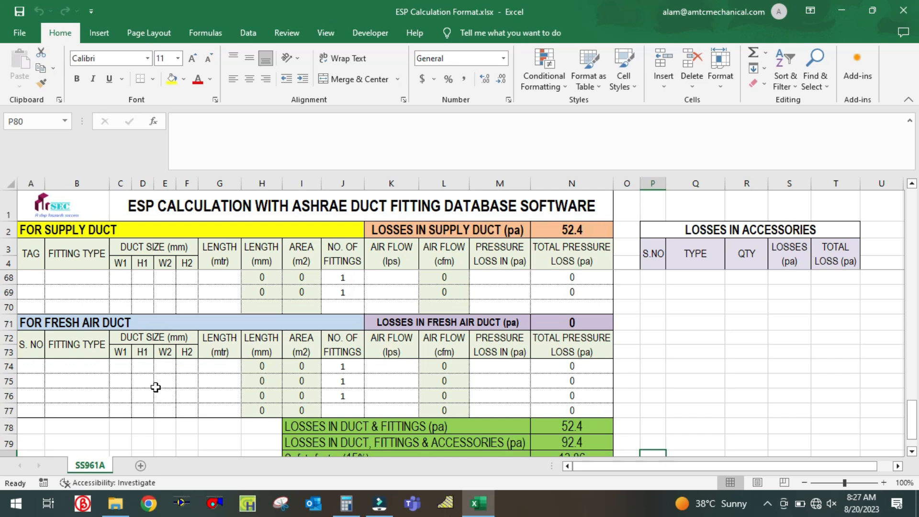
pyautogui.scroll(11, 164, 386)
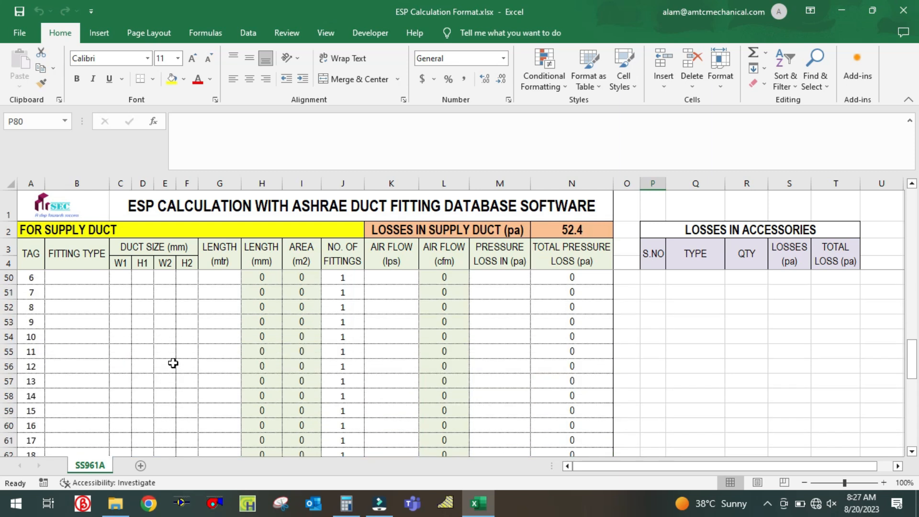
pyautogui.scroll(-3, 176, 360)
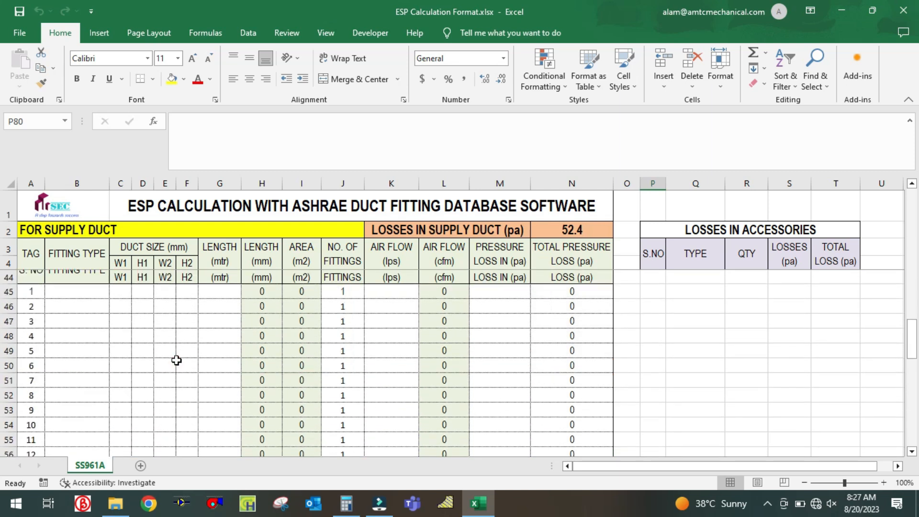
pyautogui.scroll(6, 656, 326)
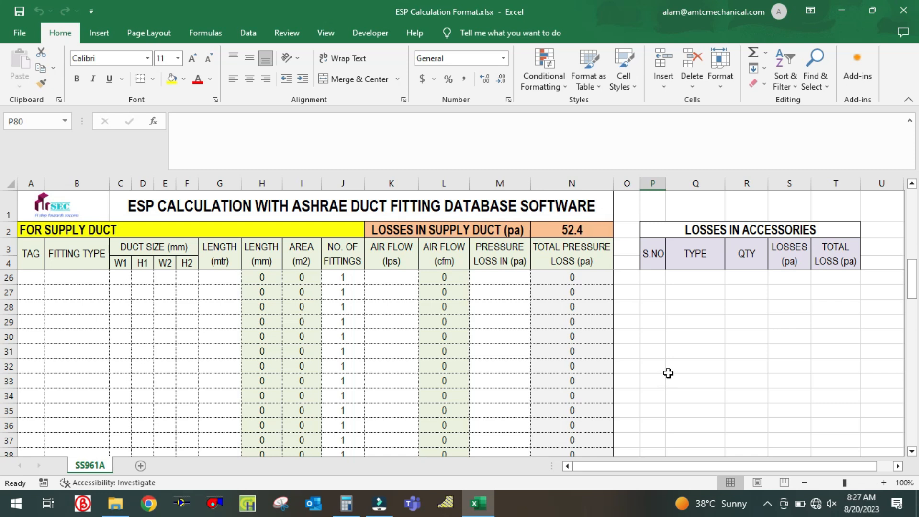
pyautogui.scroll(7, 668, 373)
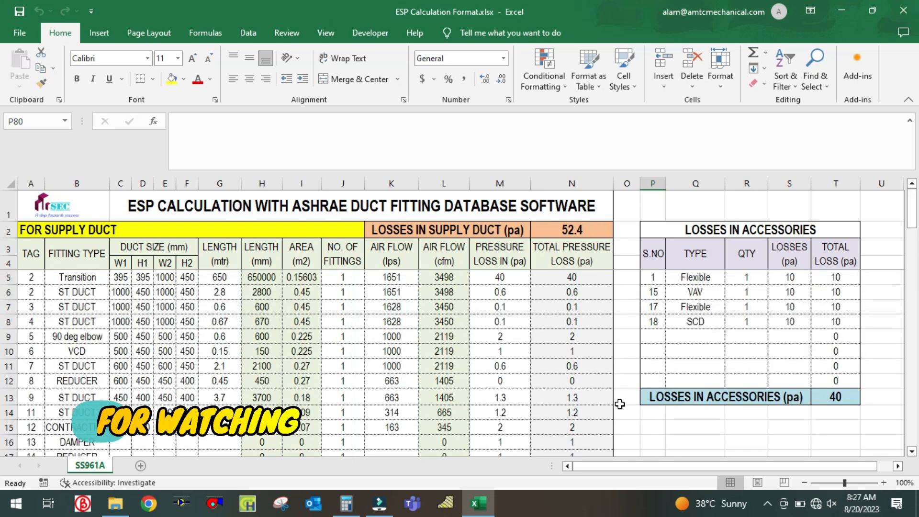